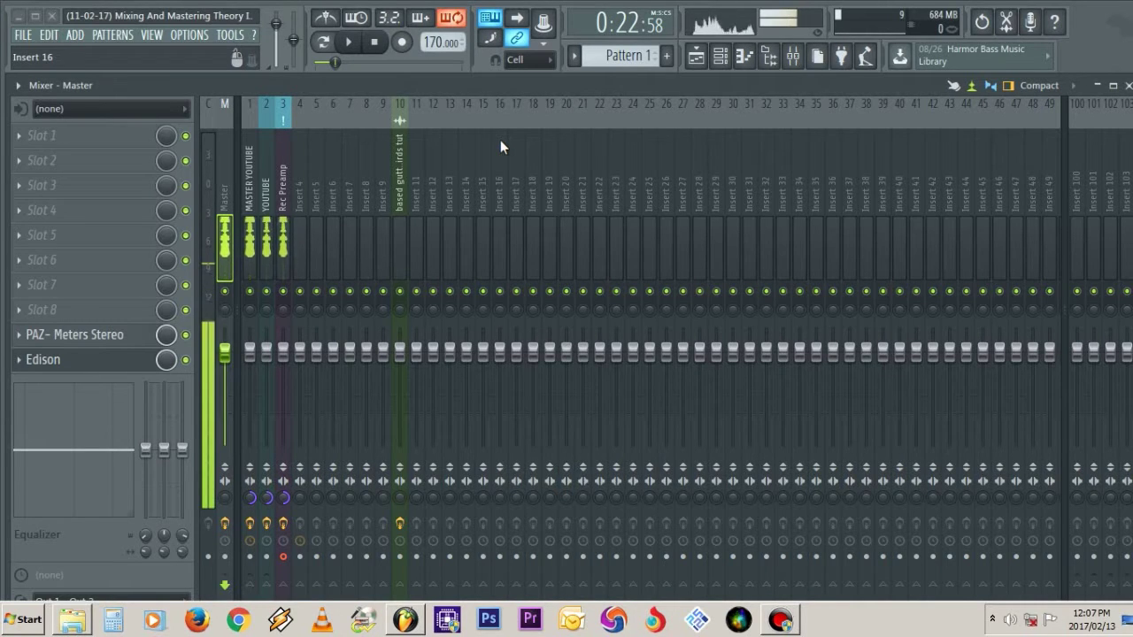
Step: Open the playlist and make Track 1 taller so its audio waveform is larger
{"action": "left_click", "coordinate": [696, 56]}
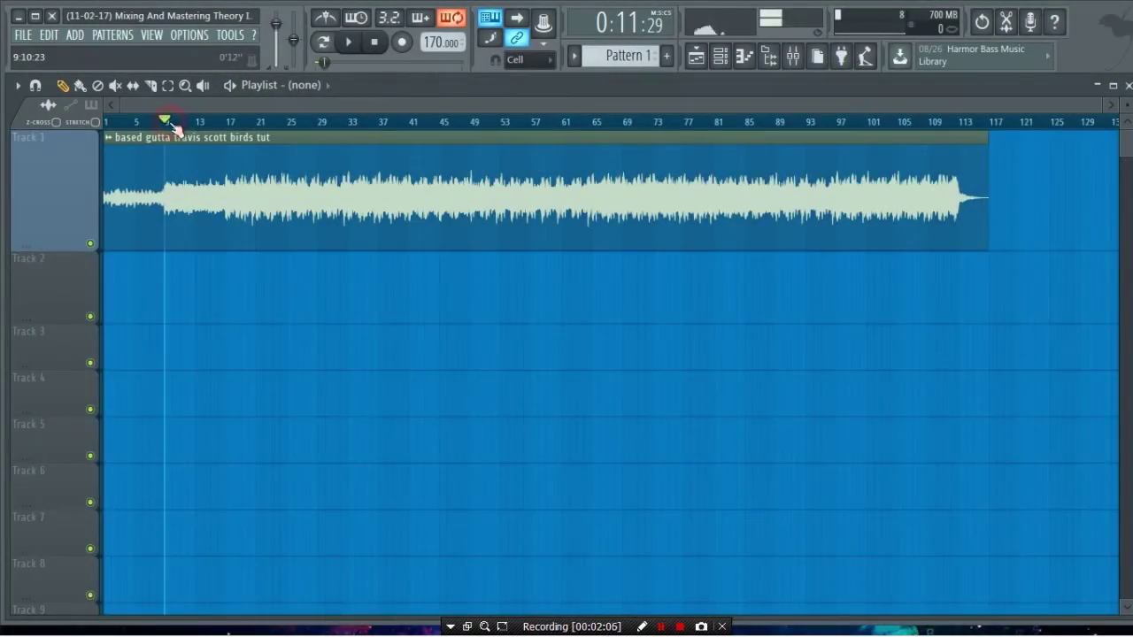
{"action": "scroll", "coordinate": [848, 106], "scroll_direction": "up", "scroll_amount": 5}
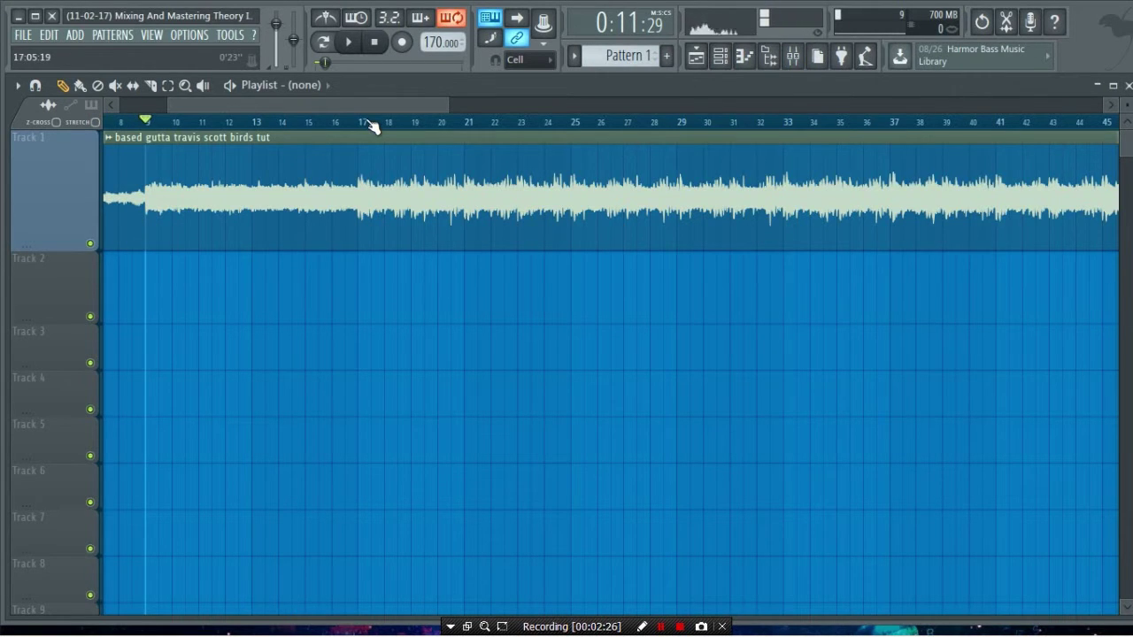
{"action": "scroll", "coordinate": [370, 127], "scroll_direction": "up", "scroll_amount": 2}
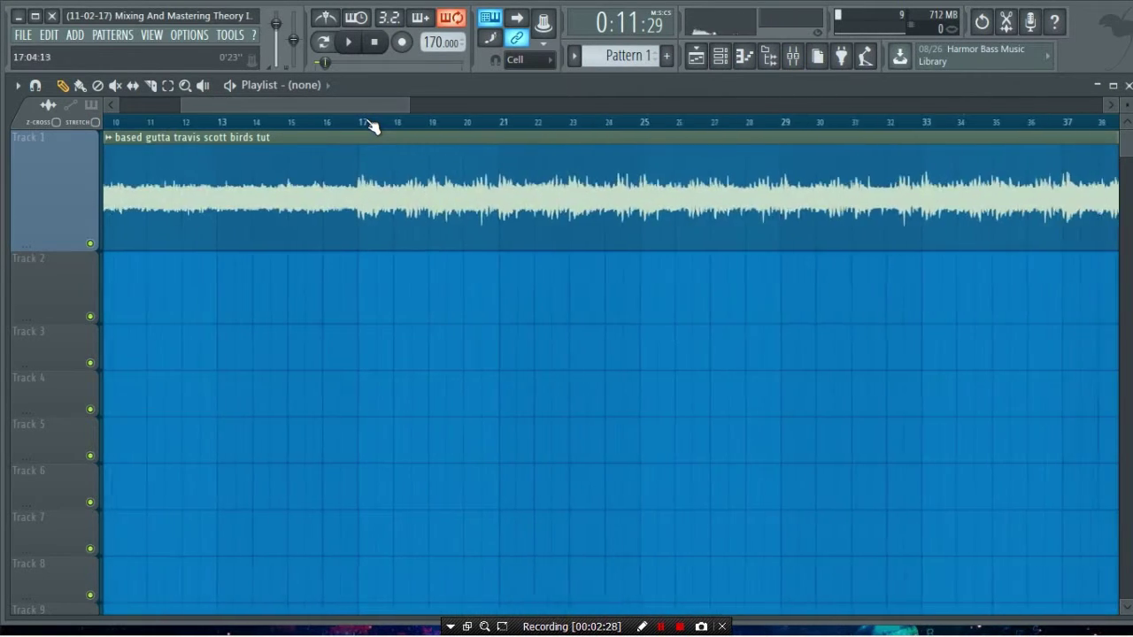
{"action": "scroll", "coordinate": [369, 127], "scroll_direction": "down", "scroll_amount": 5}
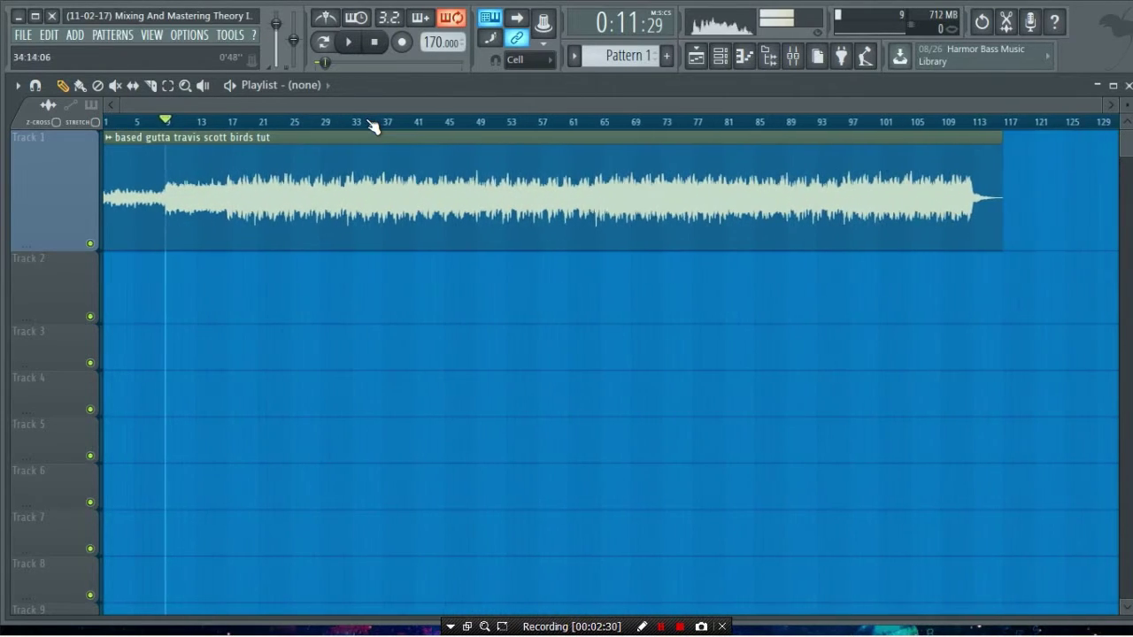
{"action": "scroll", "coordinate": [372, 127], "scroll_direction": "down", "scroll_amount": 1}
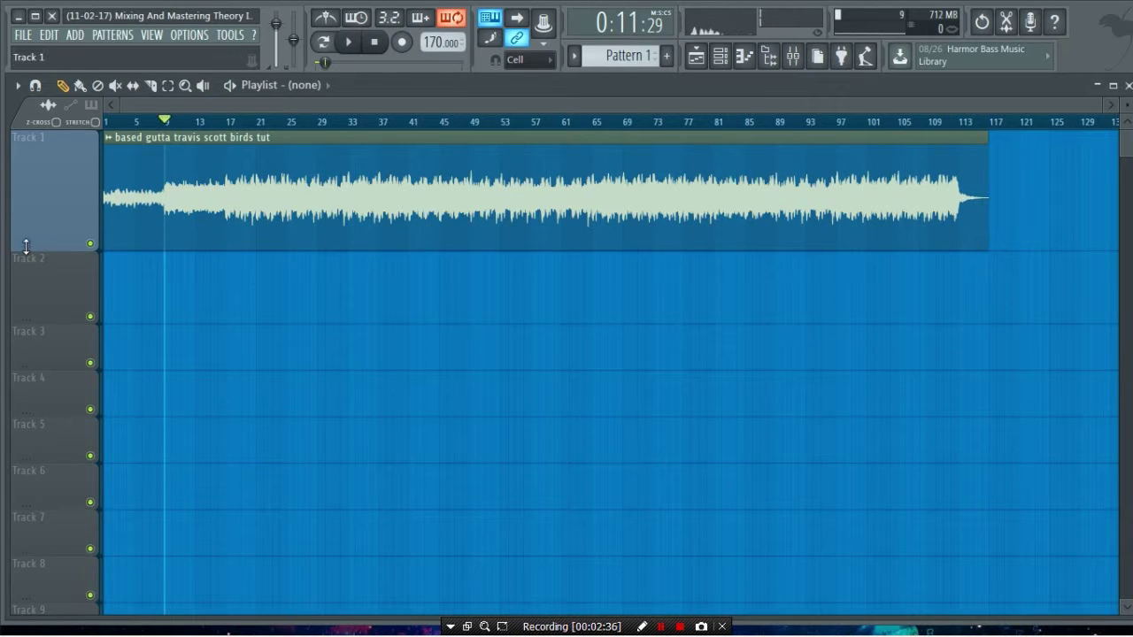
{"action": "left_click_drag", "start_coordinate": [26, 248], "coordinate": [31, 300]}
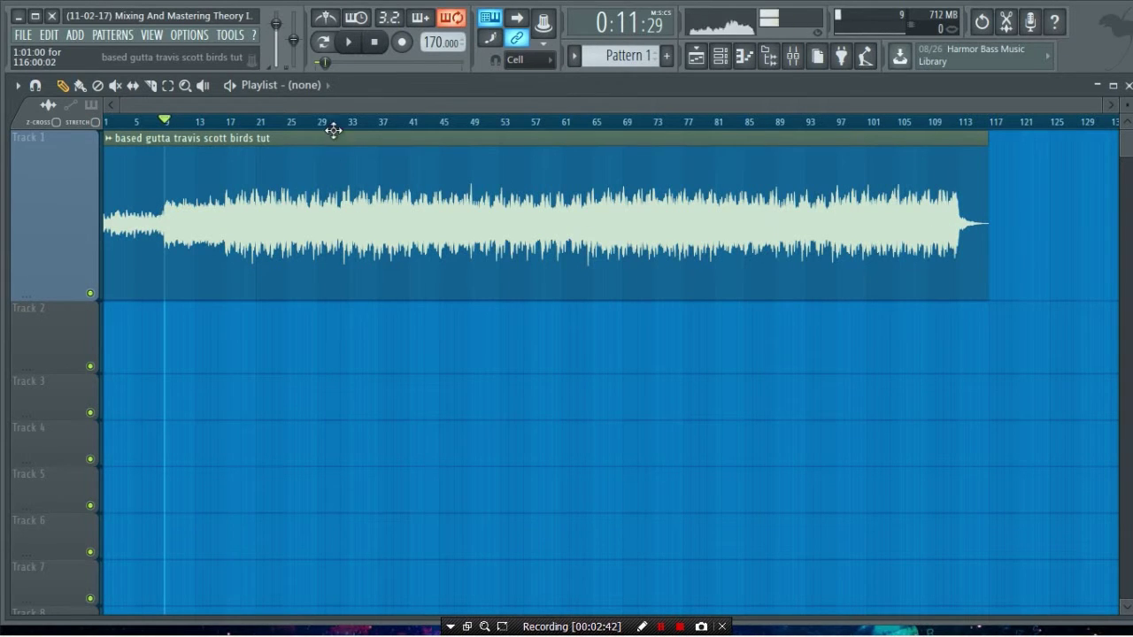
Step: Play the audio clip from bar 17 to hear where the louder section begins, and stop playback
{"action": "scroll", "coordinate": [360, 125], "scroll_direction": "up", "scroll_amount": 5}
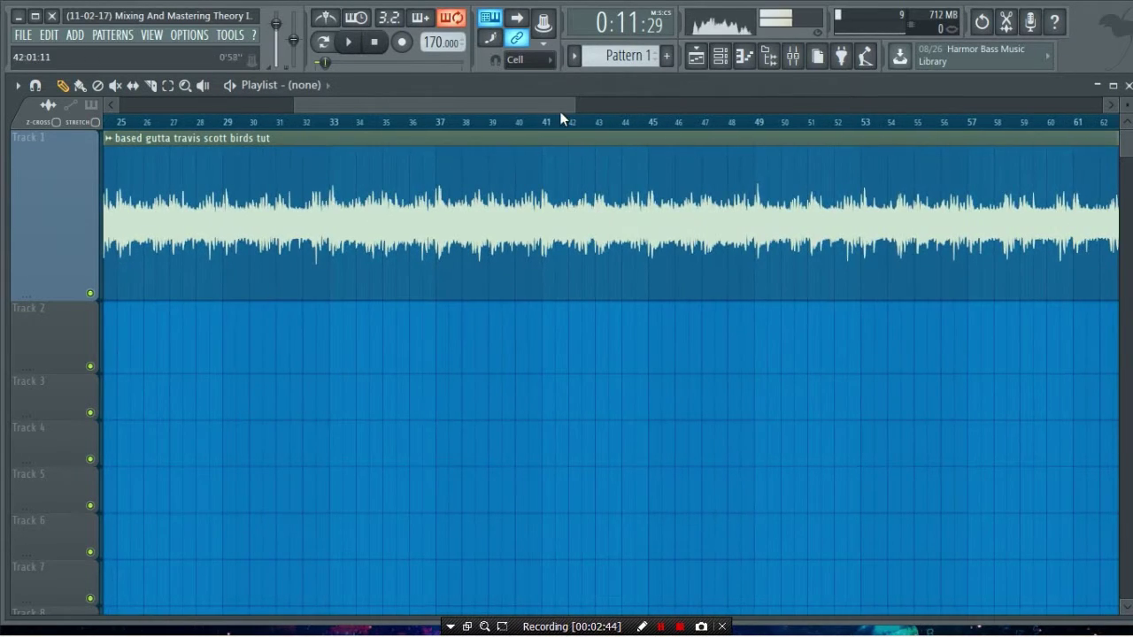
{"action": "scroll", "coordinate": [559, 125], "scroll_direction": "down", "scroll_amount": 6}
{"action": "scroll", "coordinate": [558, 124], "scroll_direction": "down", "scroll_amount": 1}
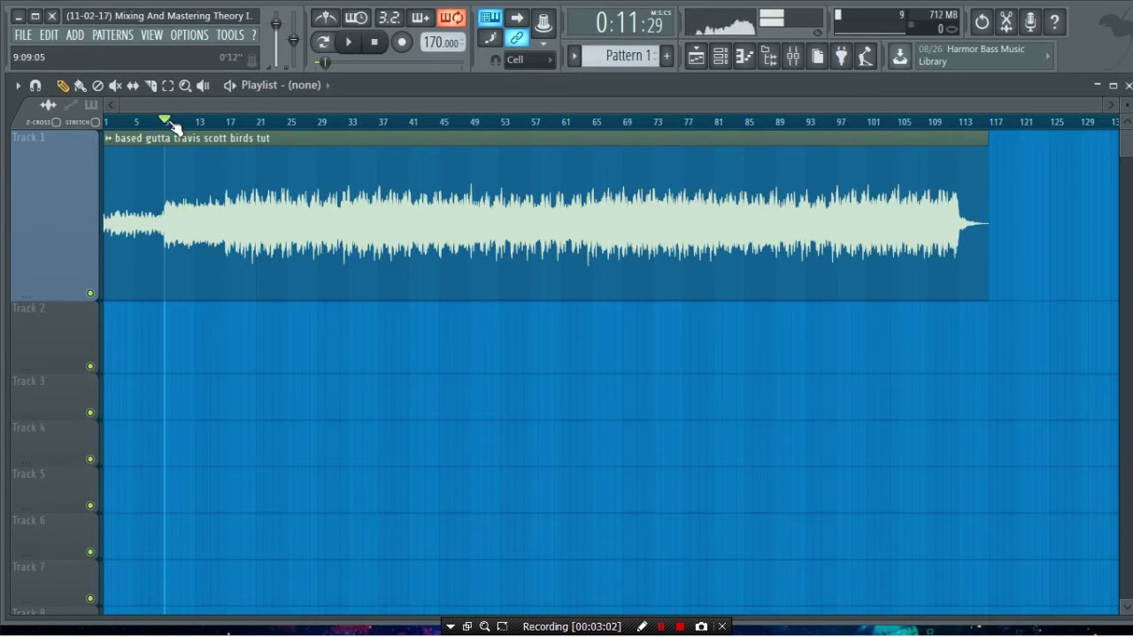
{"action": "scroll", "coordinate": [168, 122], "scroll_direction": "up", "scroll_amount": 4}
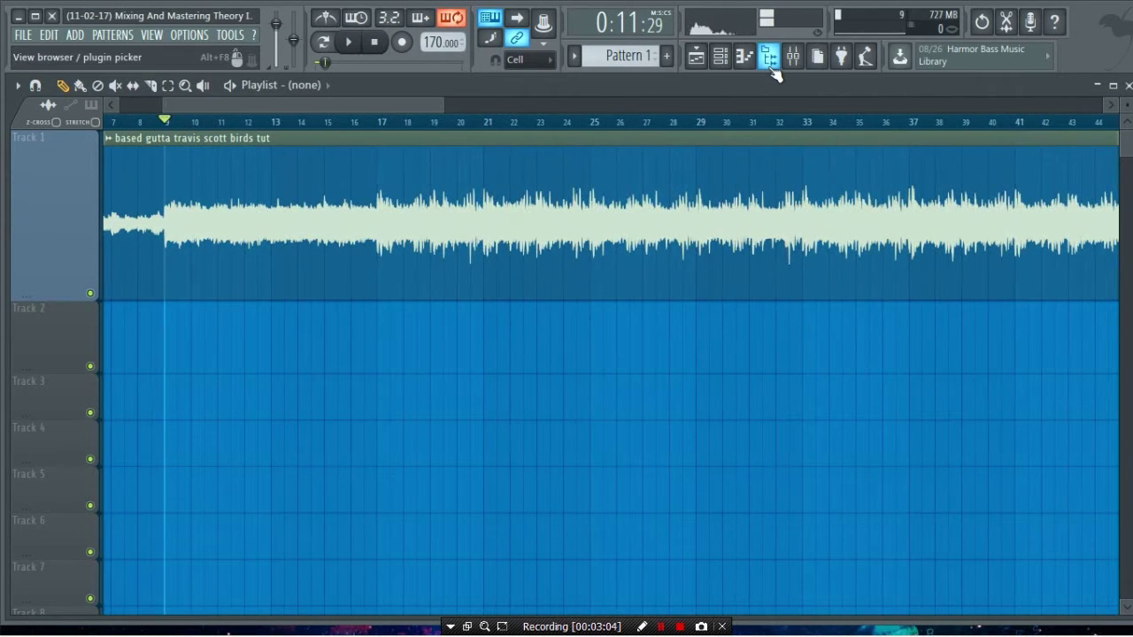
{"action": "left_click", "coordinate": [383, 121]}
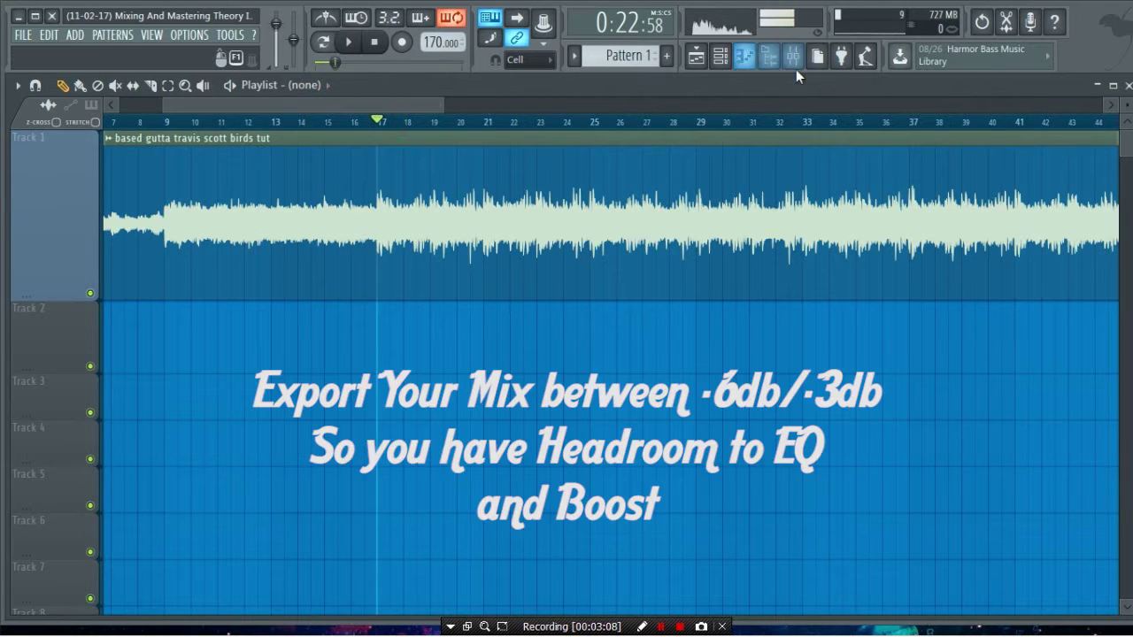
{"action": "key", "text": "space"}
{"action": "left_click_drag", "start_coordinate": [407, 104], "coordinate": [447, 118]}
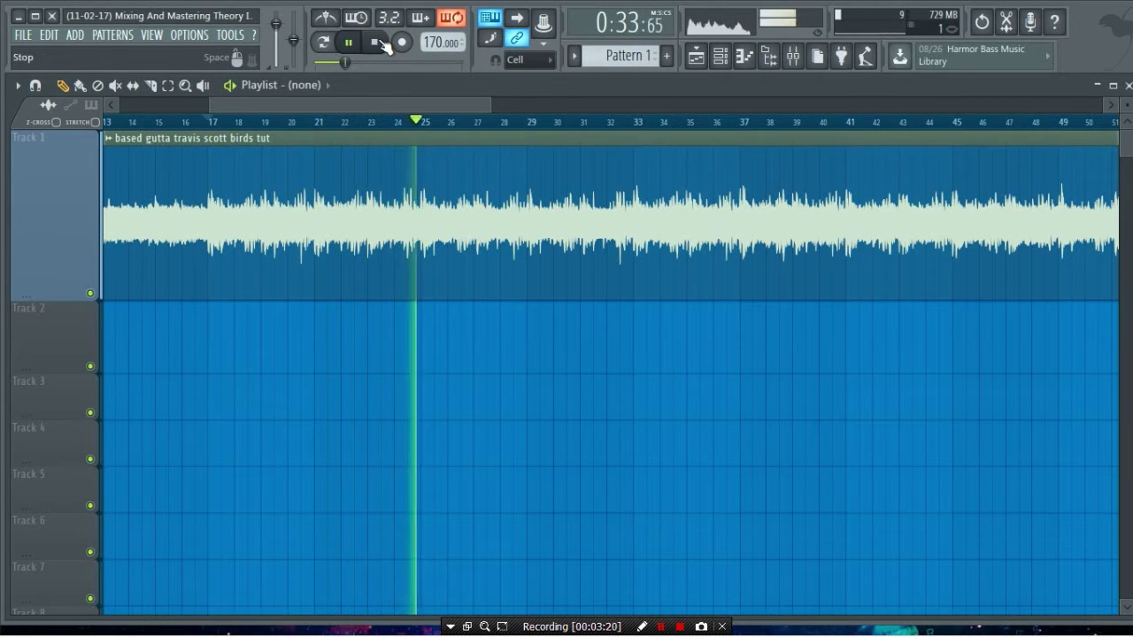
{"action": "left_click", "coordinate": [379, 43]}
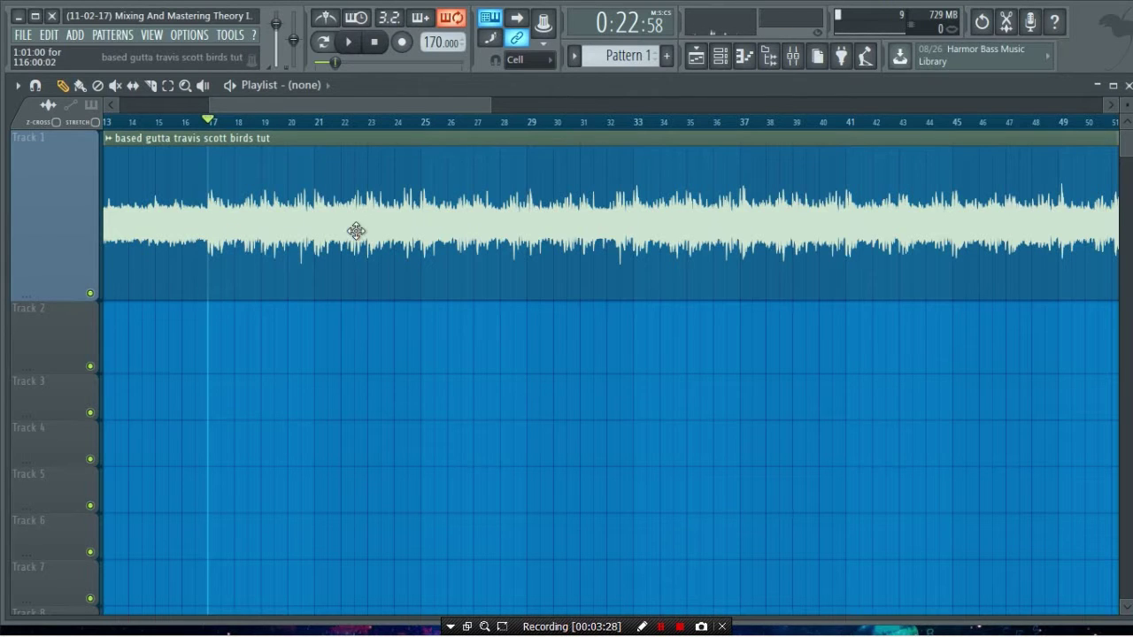
Step: Listen to the waveform peak between bars 20 and 21 by playing the clip from bar 20
{"action": "scroll", "coordinate": [291, 129], "scroll_direction": "up", "scroll_amount": 1}
{"action": "scroll", "coordinate": [290, 129], "scroll_direction": "up", "scroll_amount": 3}
{"action": "left_click_drag", "start_coordinate": [293, 105], "coordinate": [287, 104]}
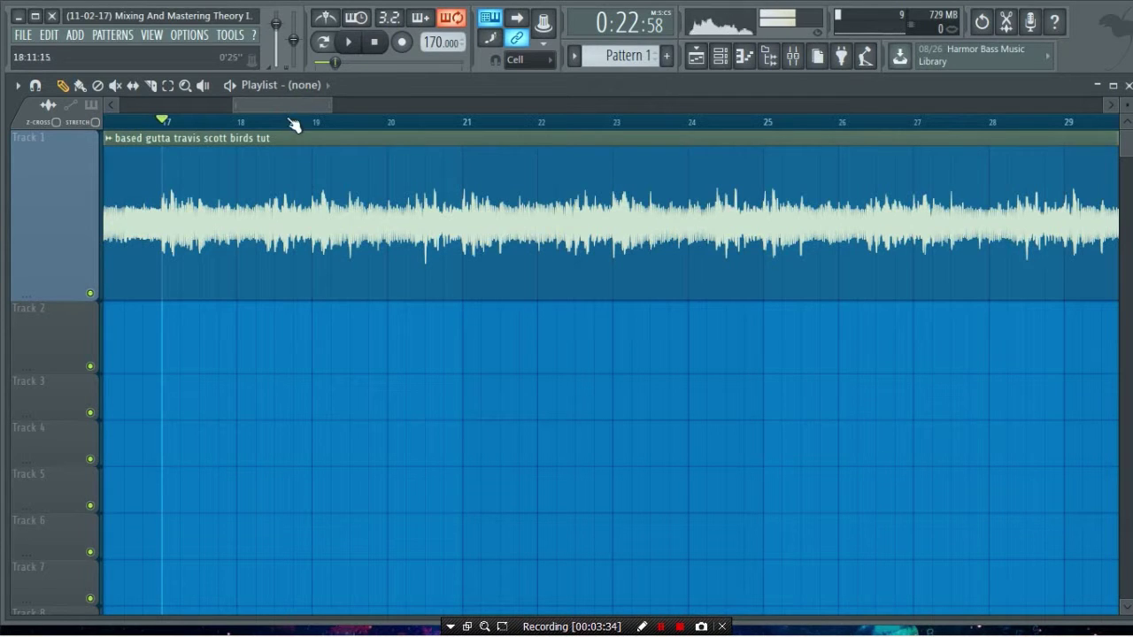
{"action": "scroll", "coordinate": [425, 248], "scroll_direction": "up", "scroll_amount": 1}
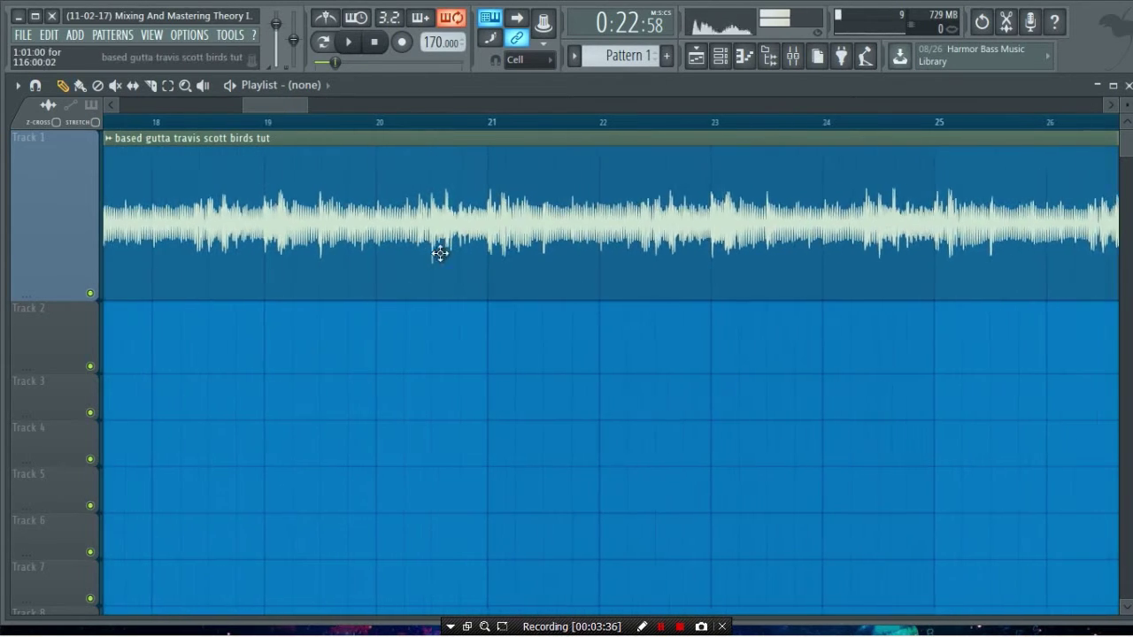
{"action": "left_click", "coordinate": [376, 123]}
{"action": "key", "text": "space"}
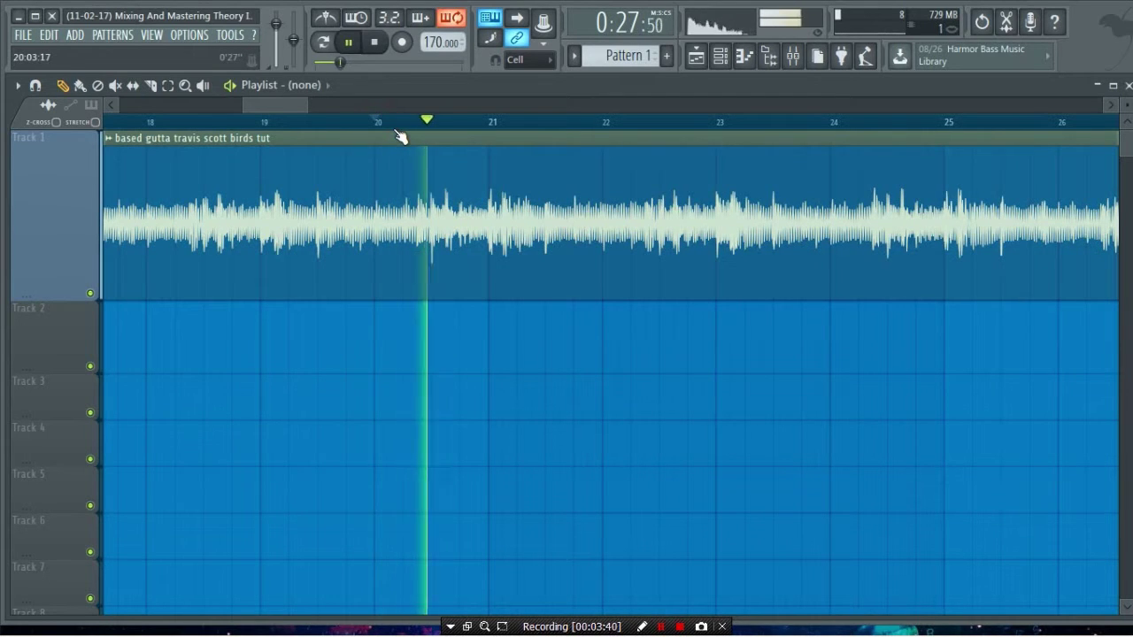
{"action": "key", "text": "space"}
{"action": "scroll", "coordinate": [437, 128], "scroll_direction": "up", "scroll_amount": 3}
{"action": "key", "text": "space"}
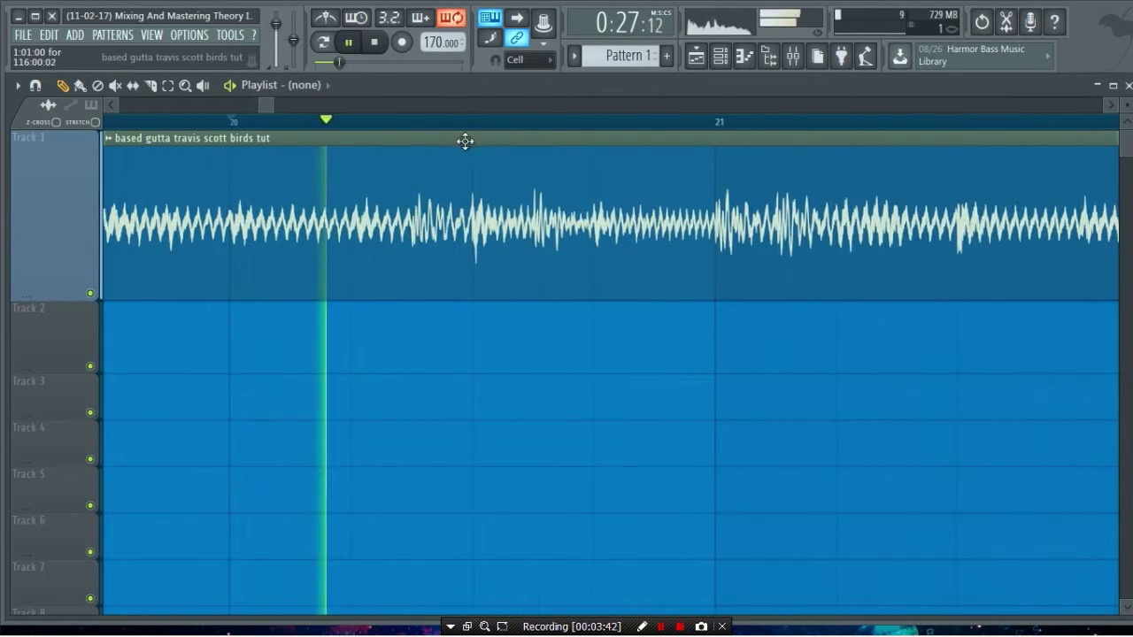
{"action": "key", "text": "space"}
{"action": "scroll", "coordinate": [490, 133], "scroll_direction": "down", "scroll_amount": 5}
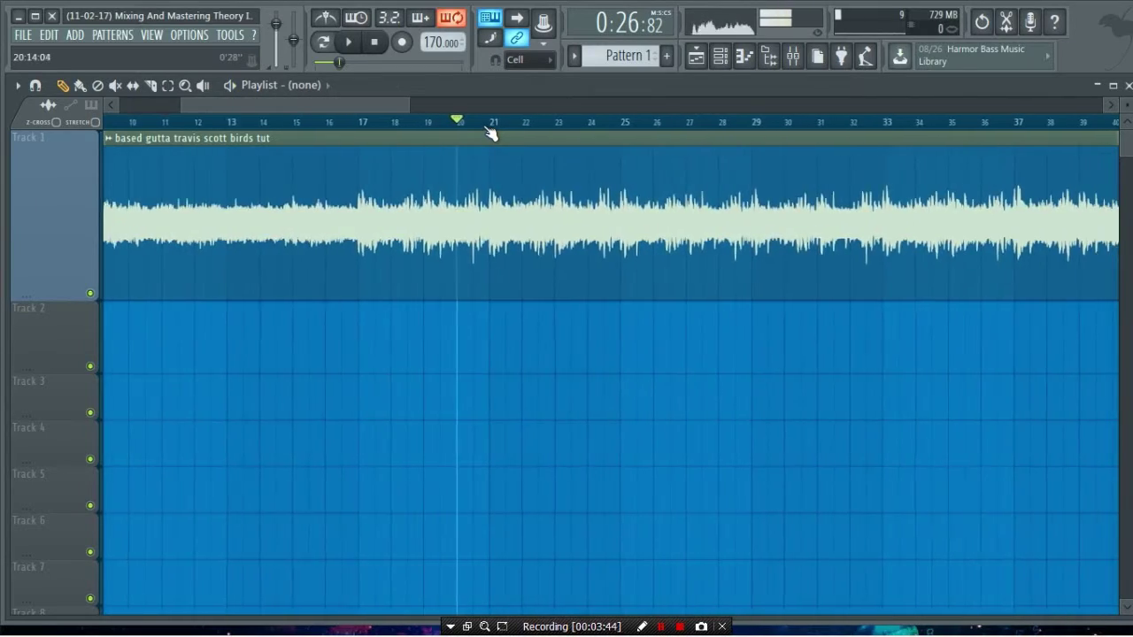
{"action": "scroll", "coordinate": [508, 177], "scroll_direction": "down", "scroll_amount": 2}
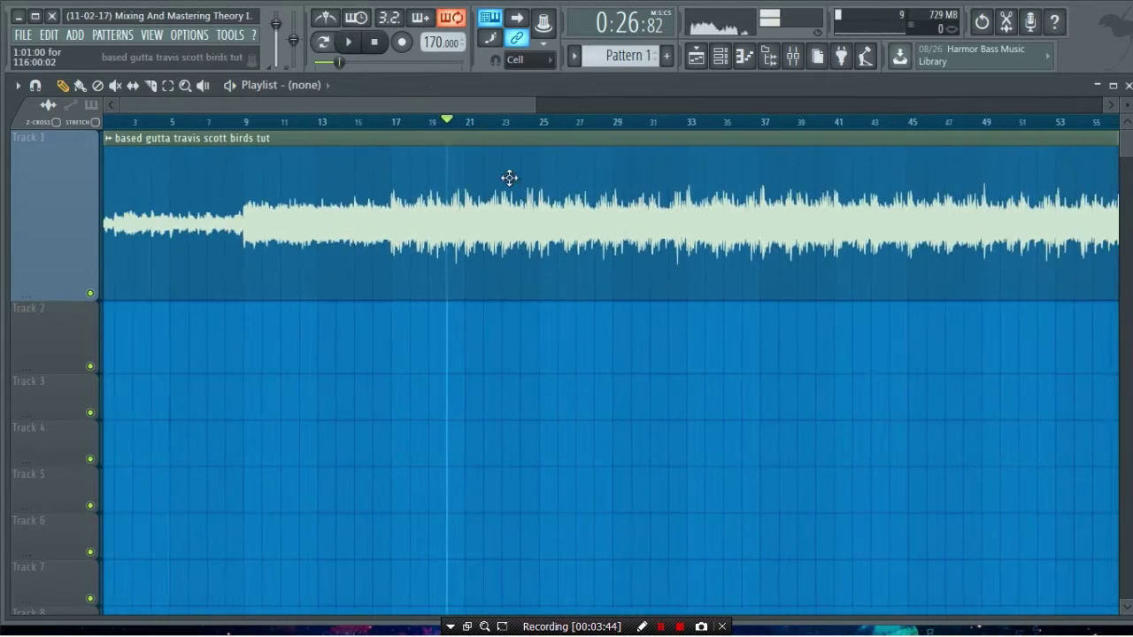
Step: Listen to the waveform peak at bar 49 by playing the clip briefly from there
{"action": "left_click", "coordinate": [971, 122]}
{"action": "scroll", "coordinate": [982, 124], "scroll_direction": "up", "scroll_amount": 2}
{"action": "scroll", "coordinate": [980, 125], "scroll_direction": "up", "scroll_amount": 2}
{"action": "key", "text": "space"}
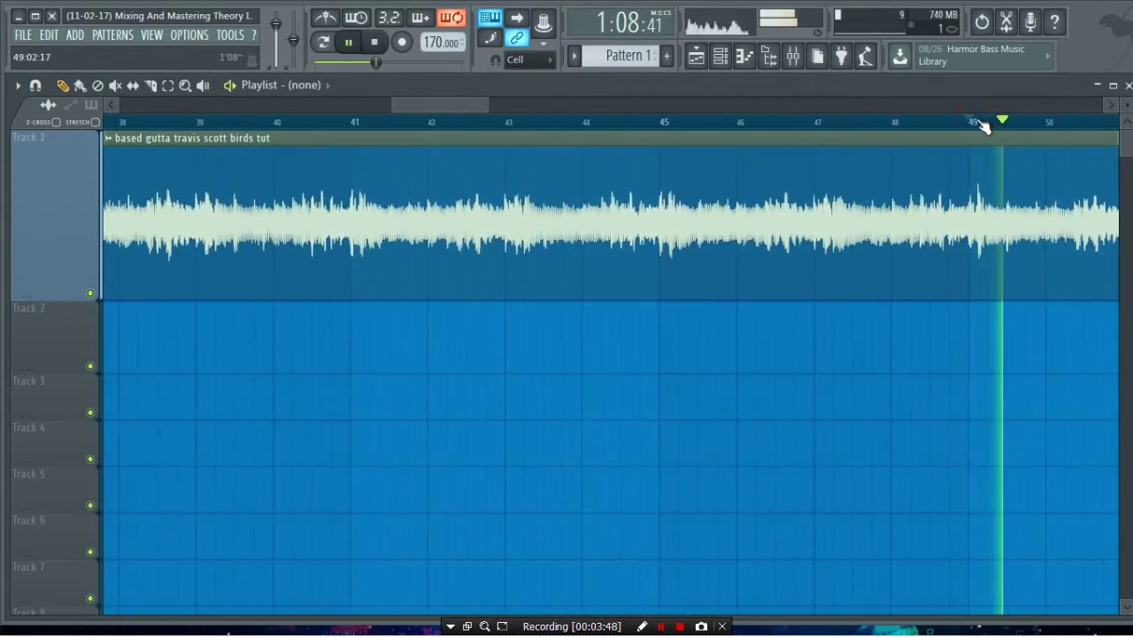
{"action": "key", "text": "space"}
{"action": "scroll", "coordinate": [981, 125], "scroll_direction": "down", "scroll_amount": 4}
{"action": "left_click_drag", "start_coordinate": [497, 105], "coordinate": [497, 105]}
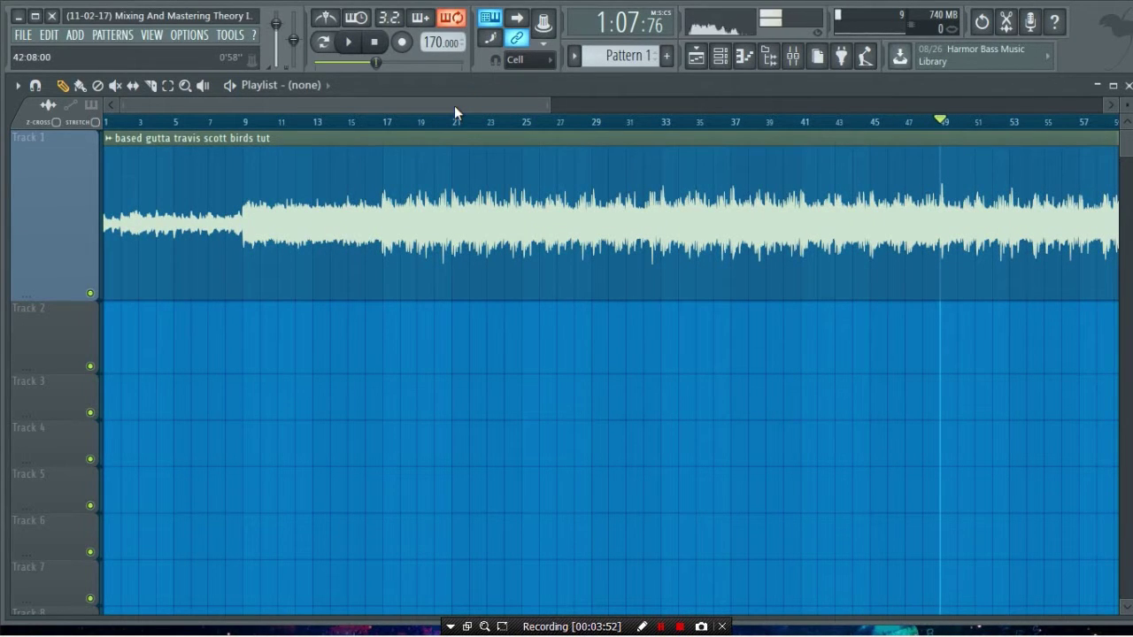
Step: Return the playhead to bar 17 and play the section briefly from there
{"action": "left_click", "coordinate": [394, 124]}
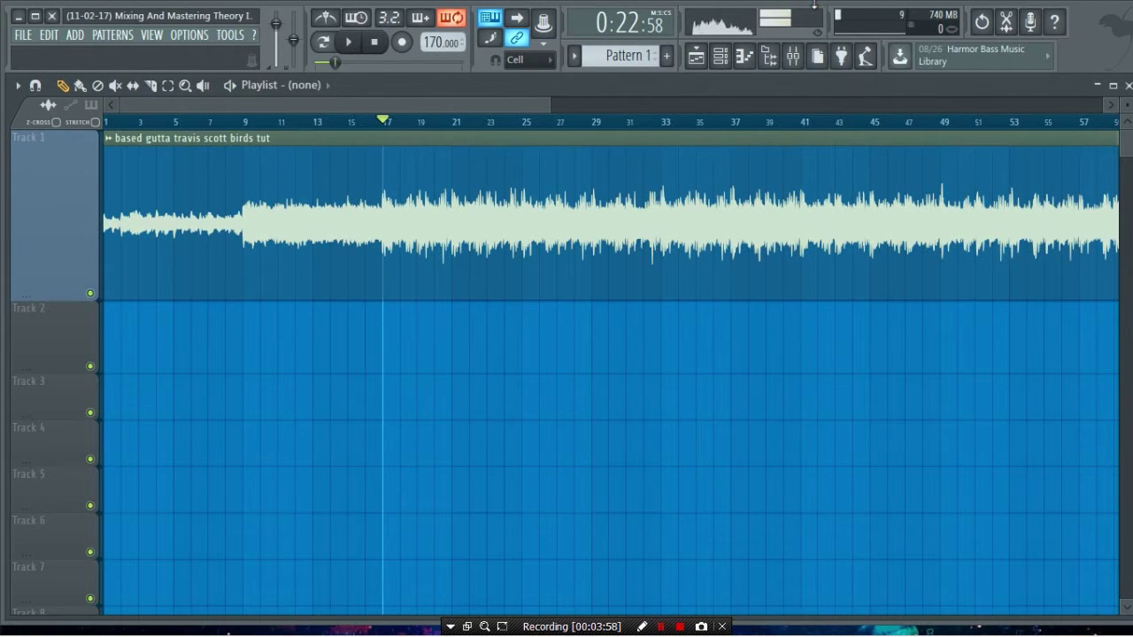
{"action": "key", "text": "space"}
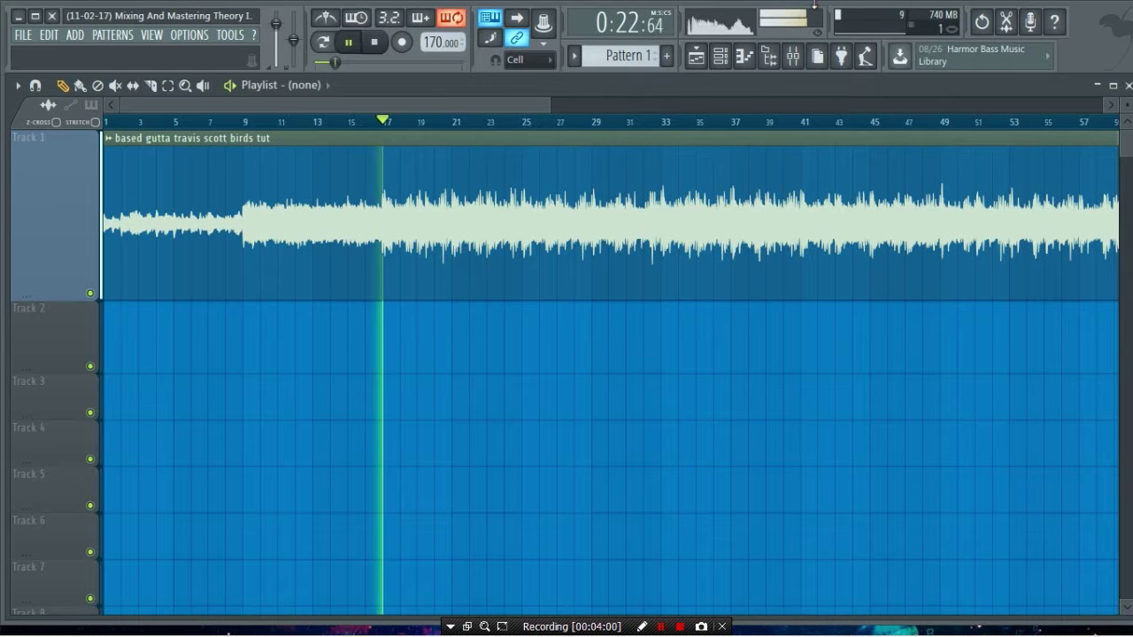
{"action": "key", "text": "space"}
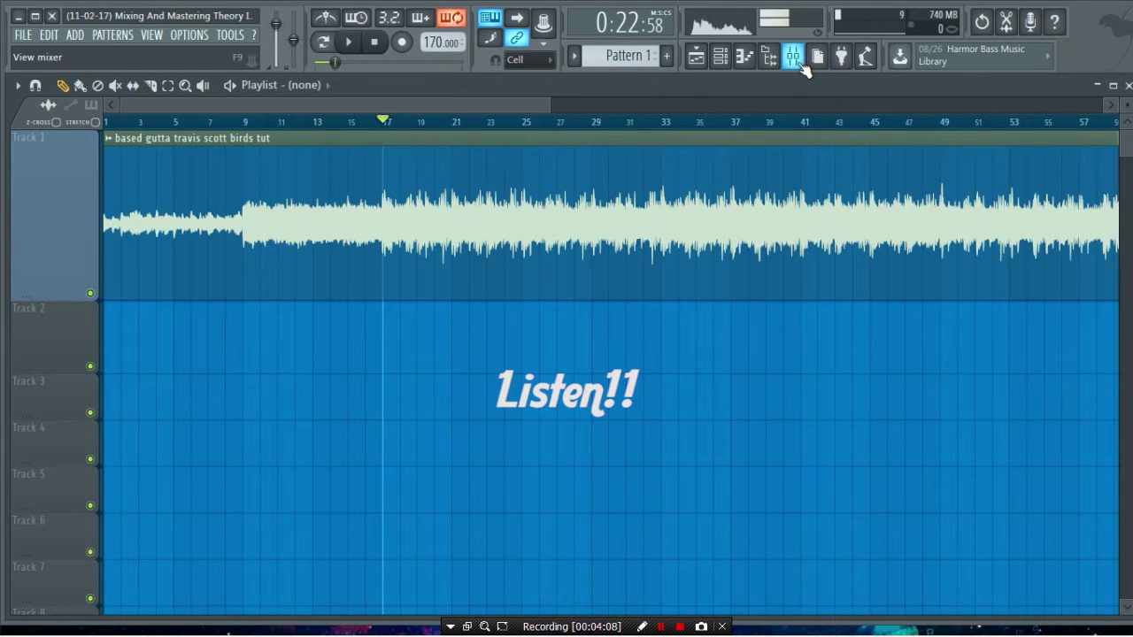
Step: Open Fruity parametric EQ 2 on mixer insert 10, the track carrying the audio clip
{"action": "left_click", "coordinate": [802, 65]}
{"action": "left_click", "coordinate": [404, 208]}
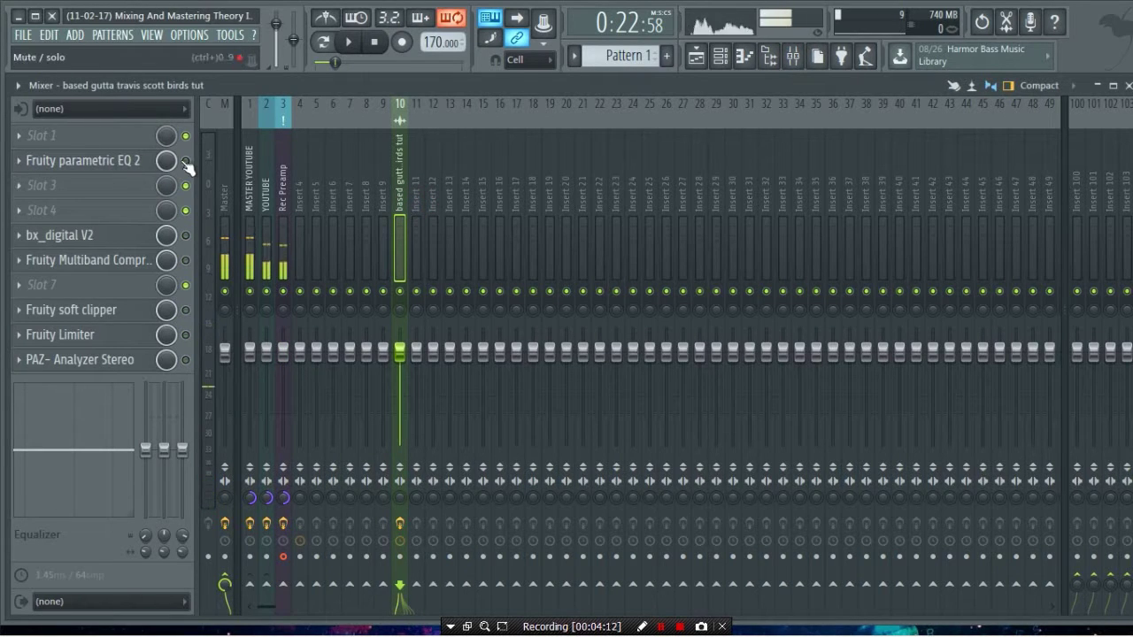
{"action": "left_click", "coordinate": [146, 161]}
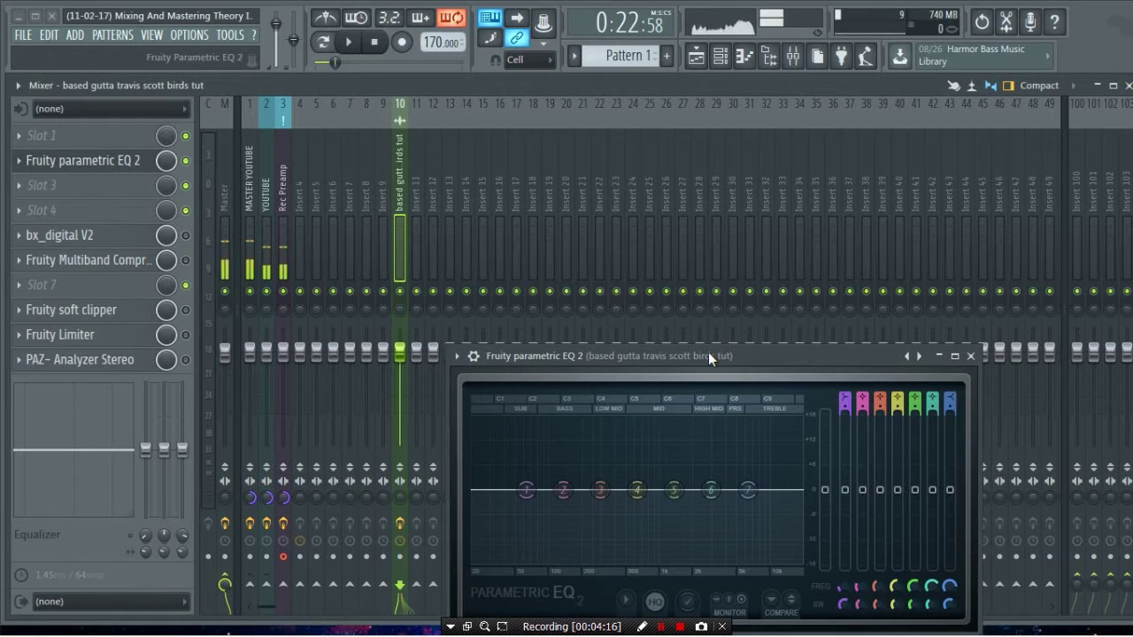
{"action": "left_click_drag", "start_coordinate": [708, 352], "coordinate": [653, 238]}
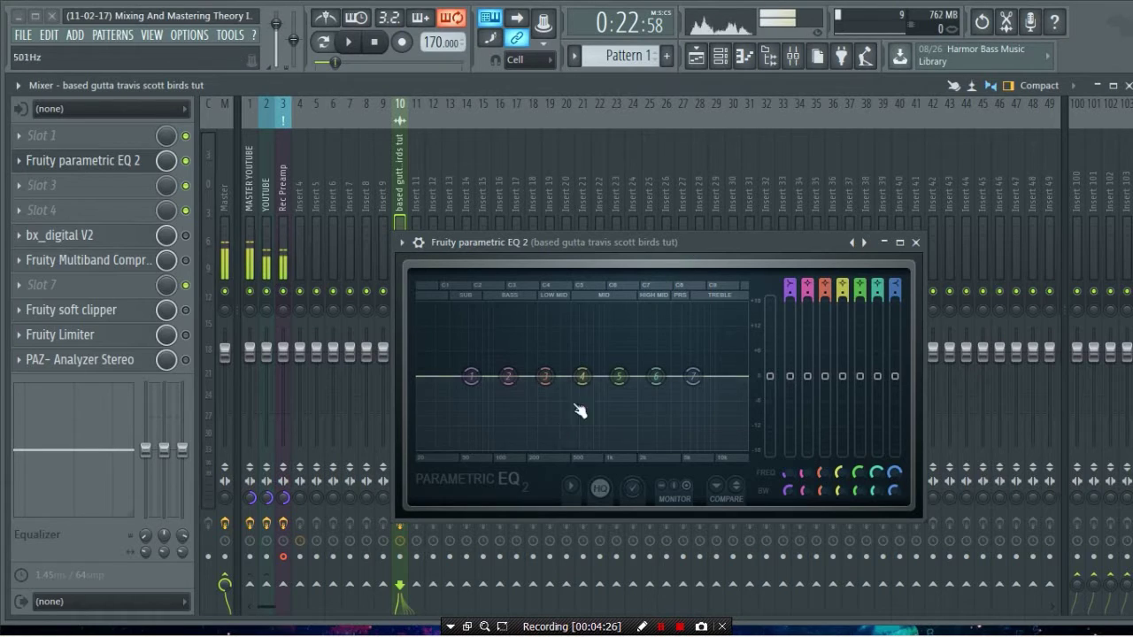
Step: Shape an exaggerated EQ curve by boosting bands 4 and 6 and cutting band 2 deeply
{"action": "left_click_drag", "start_coordinate": [582, 377], "coordinate": [557, 333]}
{"action": "left_click_drag", "start_coordinate": [656, 377], "coordinate": [679, 316]}
{"action": "left_click_drag", "start_coordinate": [511, 377], "coordinate": [483, 443]}
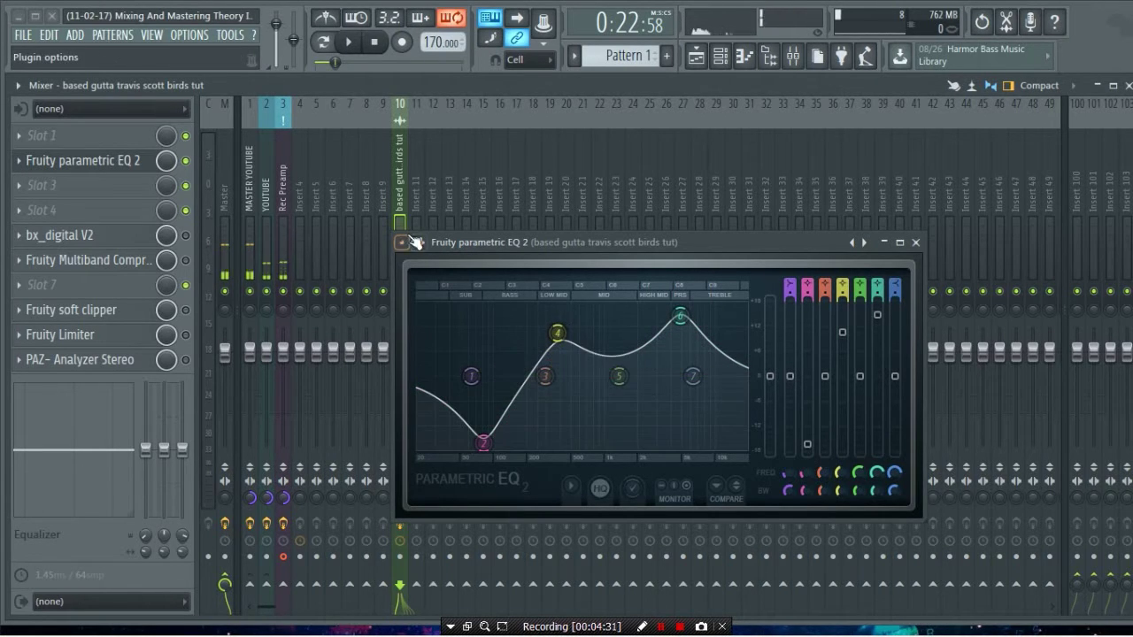
Step: Reset EQ bands 2, 4 and 6 to their default positions
{"action": "right_click", "coordinate": [485, 443]}
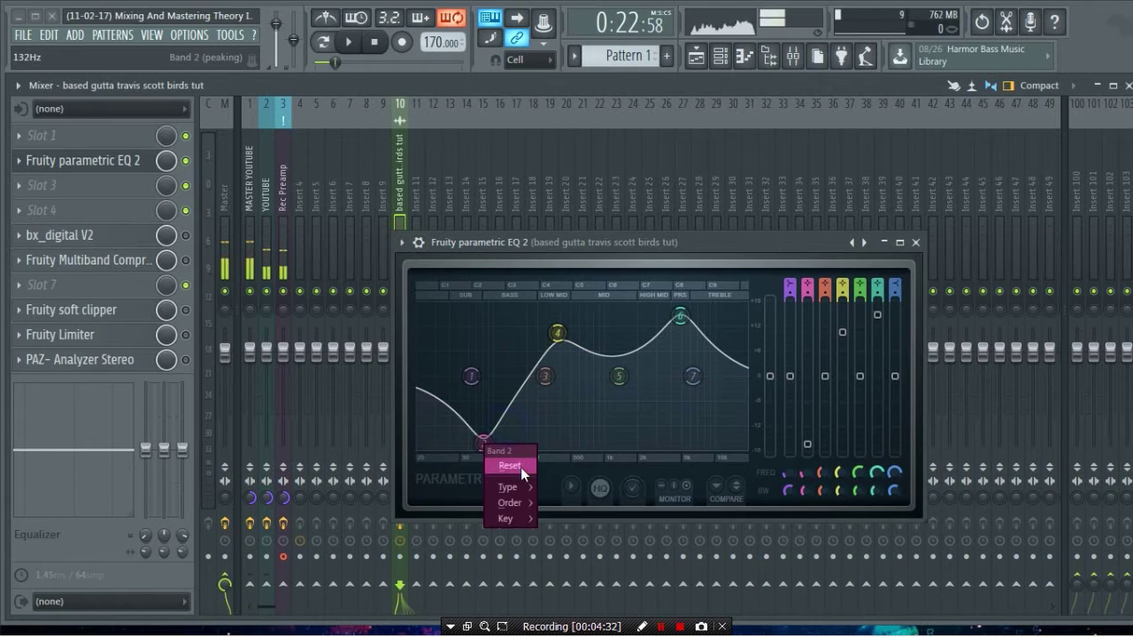
{"action": "left_click", "coordinate": [521, 467]}
{"action": "right_click", "coordinate": [557, 334]}
{"action": "left_click", "coordinate": [563, 356]}
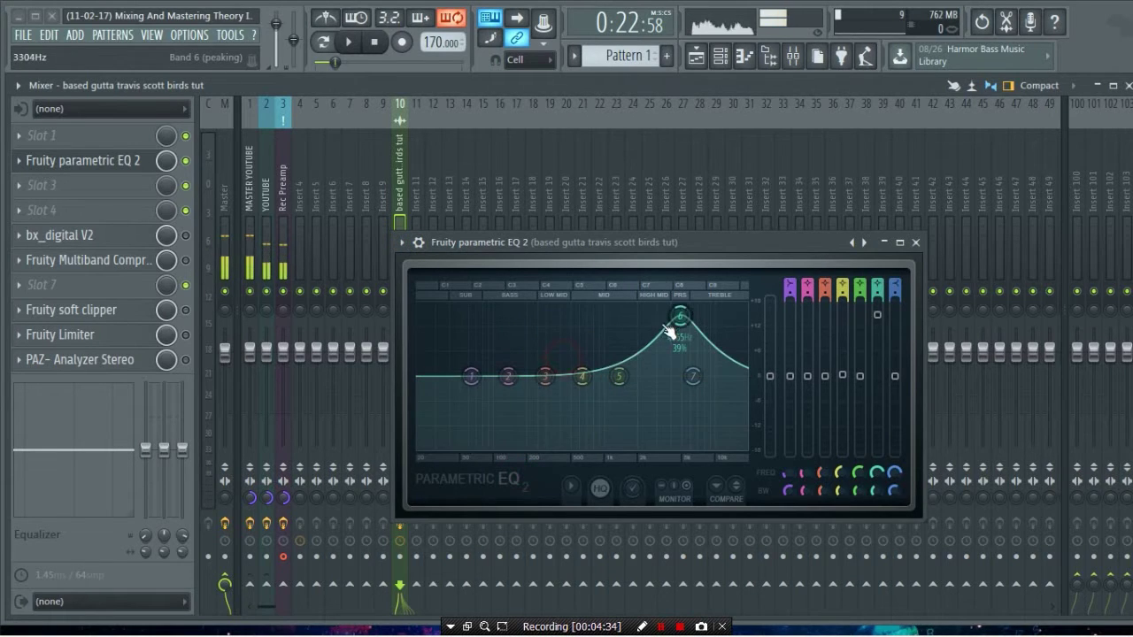
{"action": "right_click", "coordinate": [680, 316]}
{"action": "left_click", "coordinate": [690, 343]}
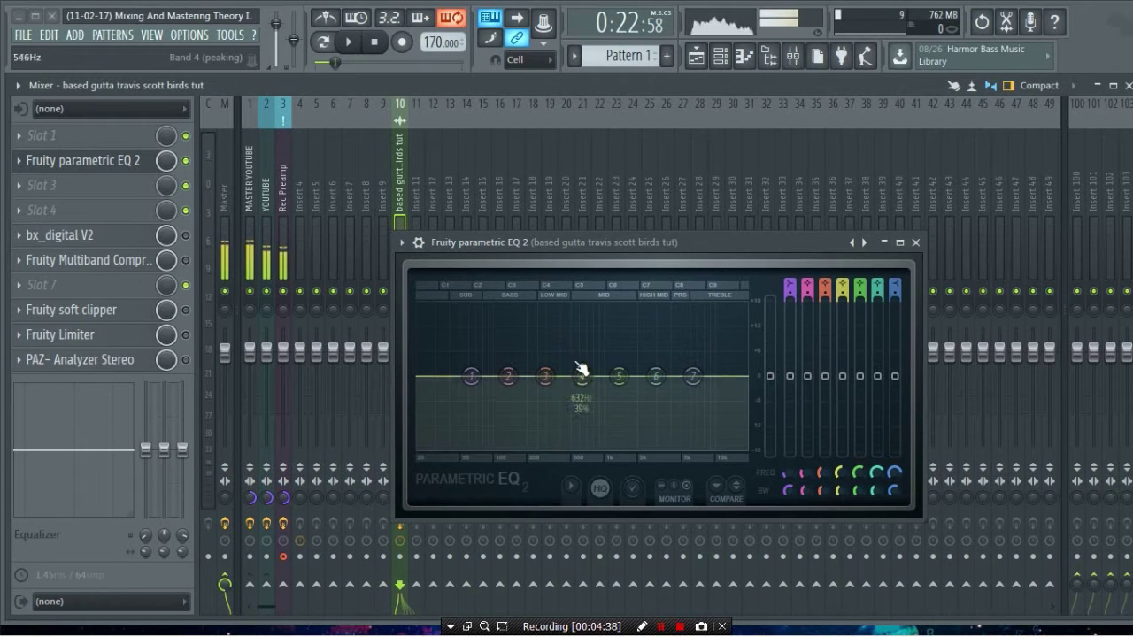
Step: Try a slight cut with EQ band 4 at about 190 Hz, and reset the band
{"action": "left_click_drag", "start_coordinate": [579, 374], "coordinate": [533, 393]}
{"action": "right_click", "coordinate": [533, 393]}
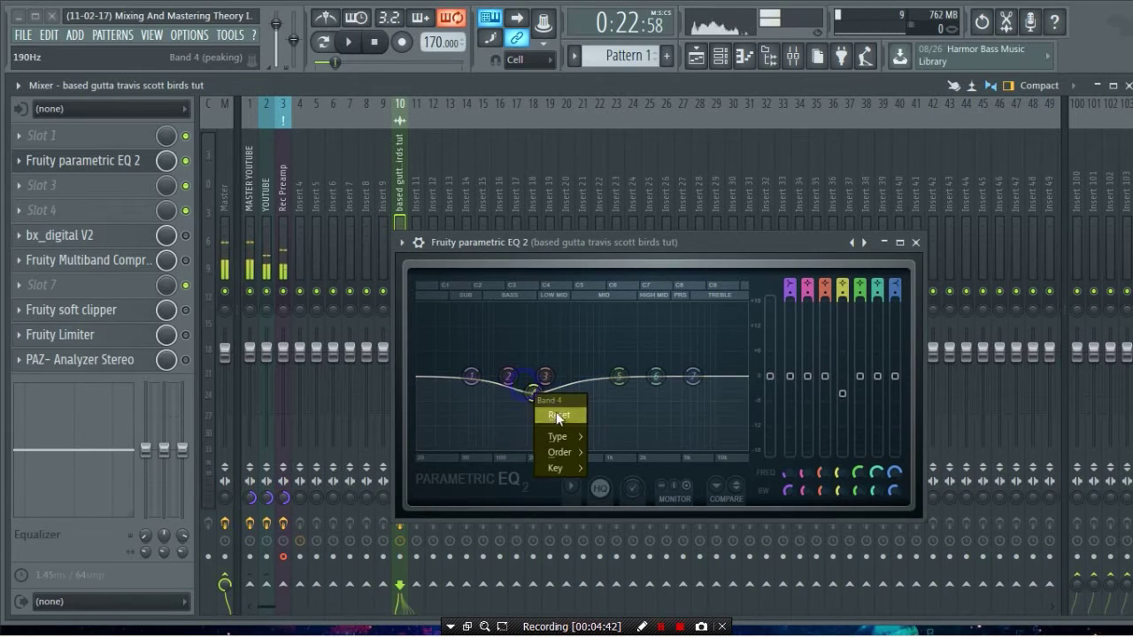
{"action": "left_click", "coordinate": [557, 415]}
{"action": "left_click_drag", "start_coordinate": [800, 242], "coordinate": [817, 216]}
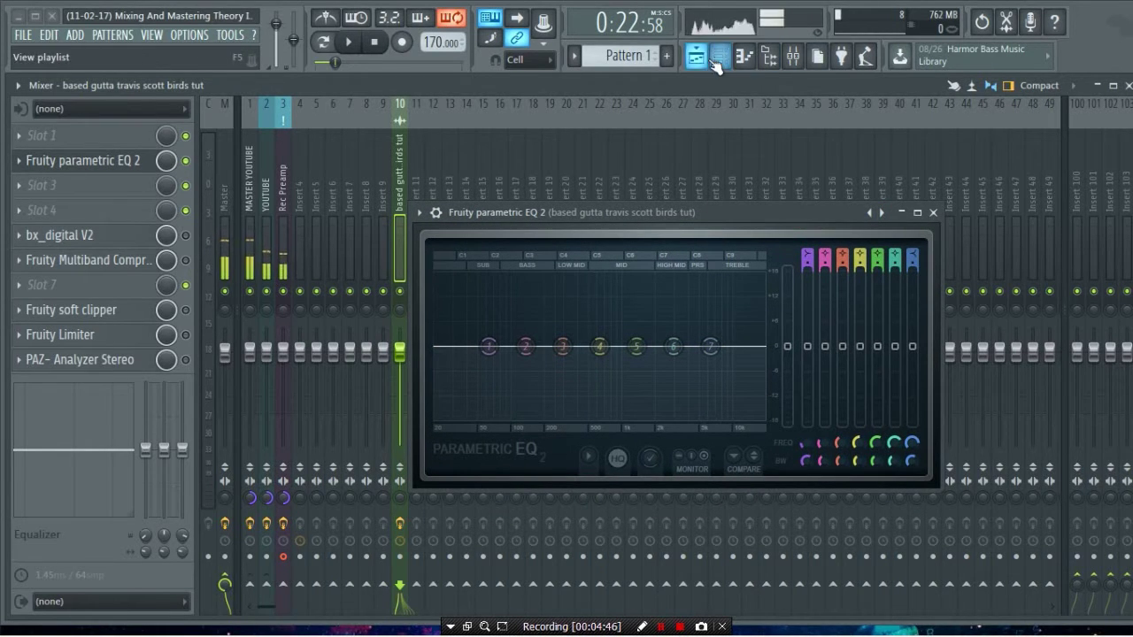
Step: Try a small low-mid boost with EQ band 4, and reset the band
{"action": "left_click_drag", "start_coordinate": [596, 214], "coordinate": [563, 193]}
{"action": "mouse_move", "coordinate": [565, 326]}
{"action": "left_mouse_down"}
{"action": "mouse_move", "coordinate": [540, 295]}
{"action": "mouse_move", "coordinate": [563, 310]}
{"action": "left_mouse_up"}
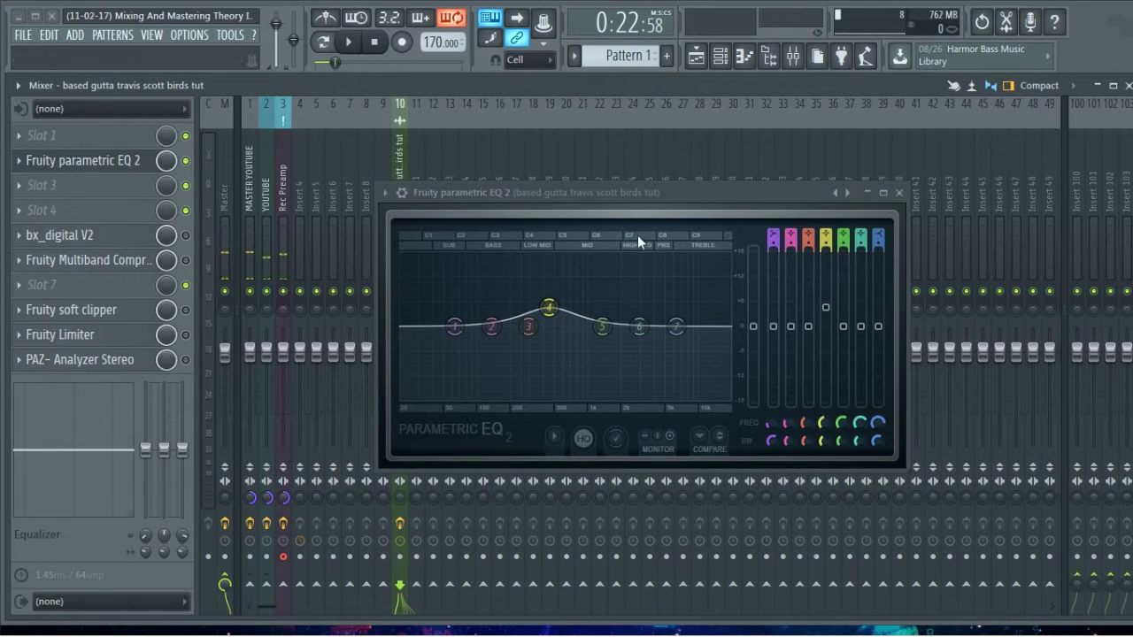
{"action": "left_click_drag", "start_coordinate": [639, 195], "coordinate": [660, 212]}
{"action": "mouse_move", "coordinate": [549, 343]}
{"action": "left_mouse_down"}
{"action": "mouse_move", "coordinate": [581, 299]}
{"action": "mouse_move", "coordinate": [614, 305]}
{"action": "mouse_move", "coordinate": [508, 306]}
{"action": "mouse_move", "coordinate": [536, 310]}
{"action": "mouse_move", "coordinate": [537, 361]}
{"action": "mouse_move", "coordinate": [539, 329]}
{"action": "left_mouse_up"}
{"action": "right_click", "coordinate": [550, 329]}
{"action": "left_click", "coordinate": [568, 352]}
{"action": "right_click", "coordinate": [539, 329]}
{"action": "left_click", "coordinate": [549, 350]}
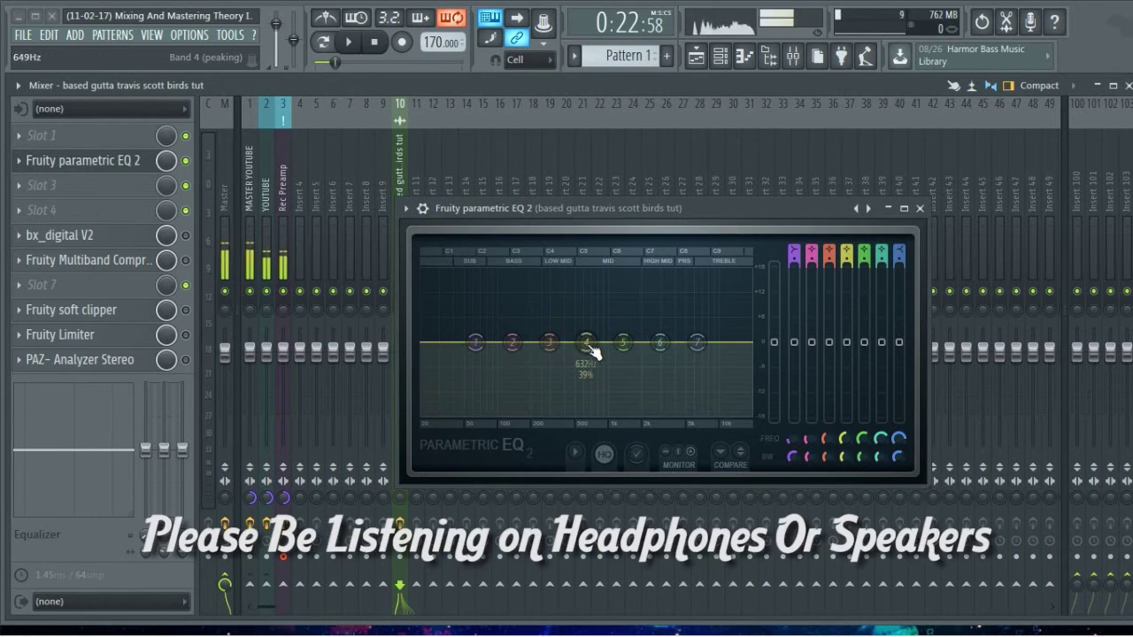
Step: Narrow EQ band 4 to 15% width, sweep it as a boost during playback, and cut about 2.3 dB near 195 Hz
{"action": "key", "text": "space"}
{"action": "left_click_drag", "start_coordinate": [607, 356], "coordinate": [601, 359]}
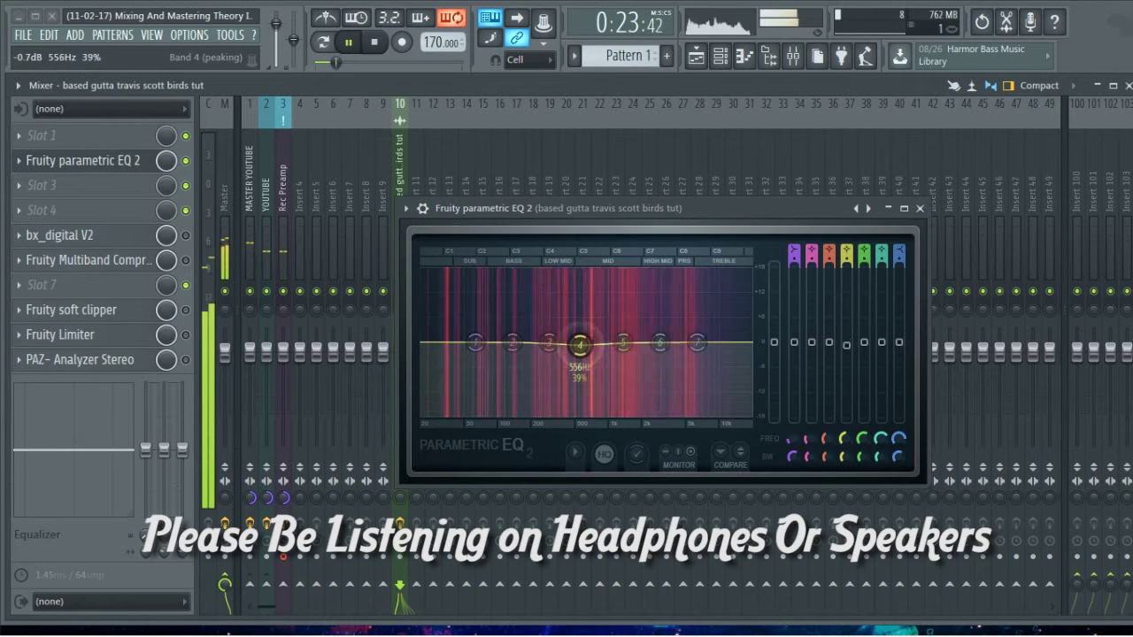
{"action": "left_click_drag", "start_coordinate": [847, 457], "coordinate": [847, 485]}
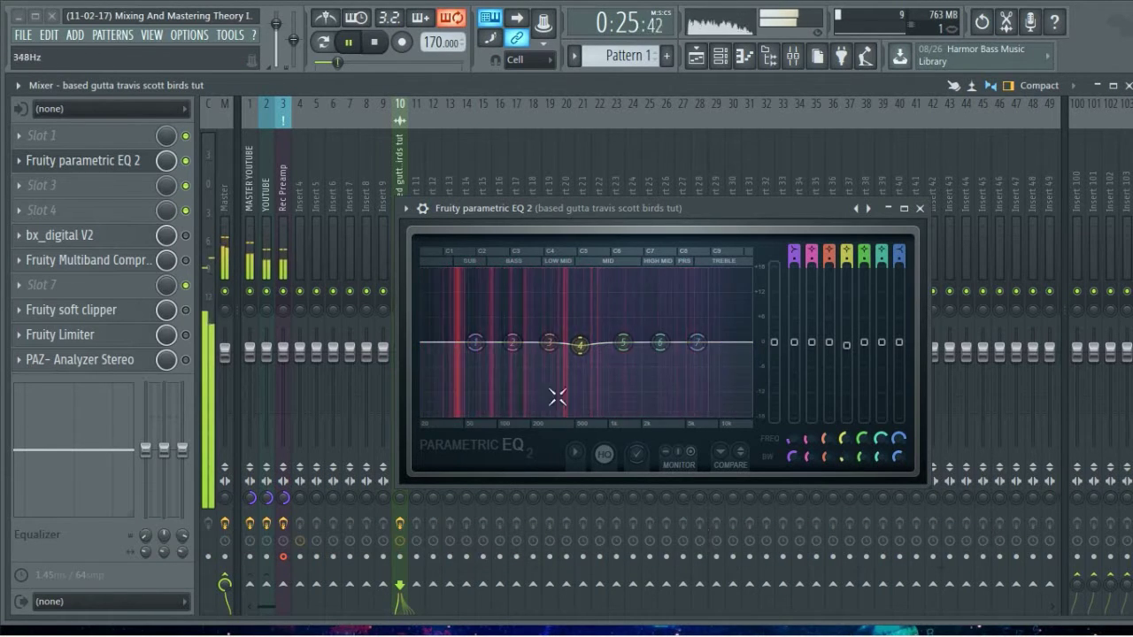
{"action": "left_click_drag", "start_coordinate": [581, 345], "coordinate": [550, 299]}
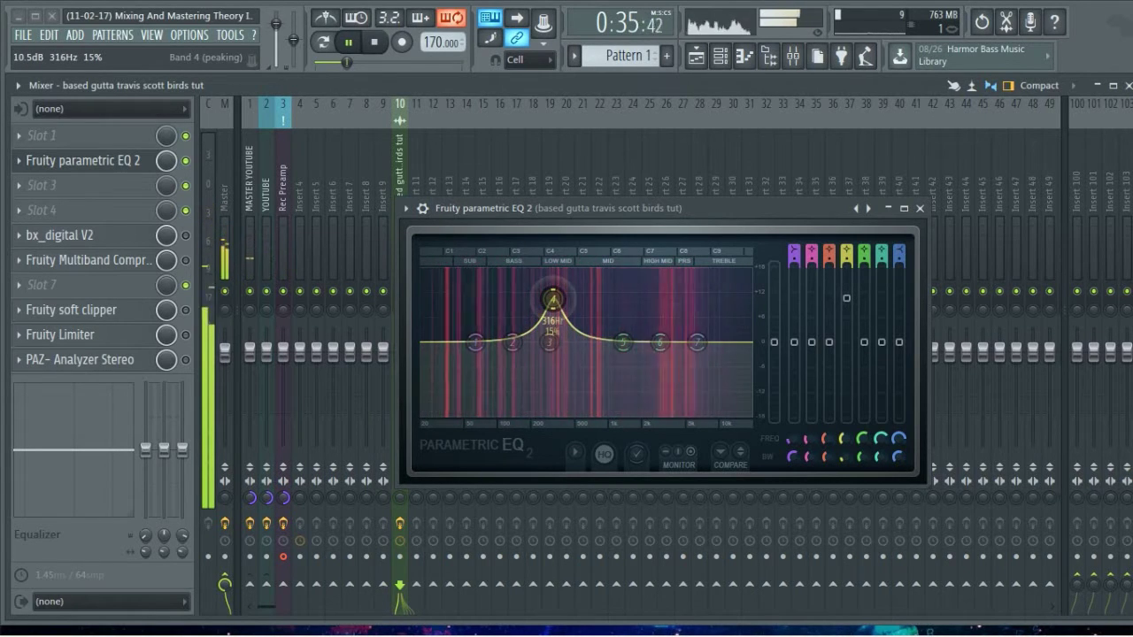
{"action": "left_click_drag", "start_coordinate": [846, 298], "coordinate": [846, 351]}
{"action": "left_click_drag", "start_coordinate": [851, 437], "coordinate": [851, 442]}
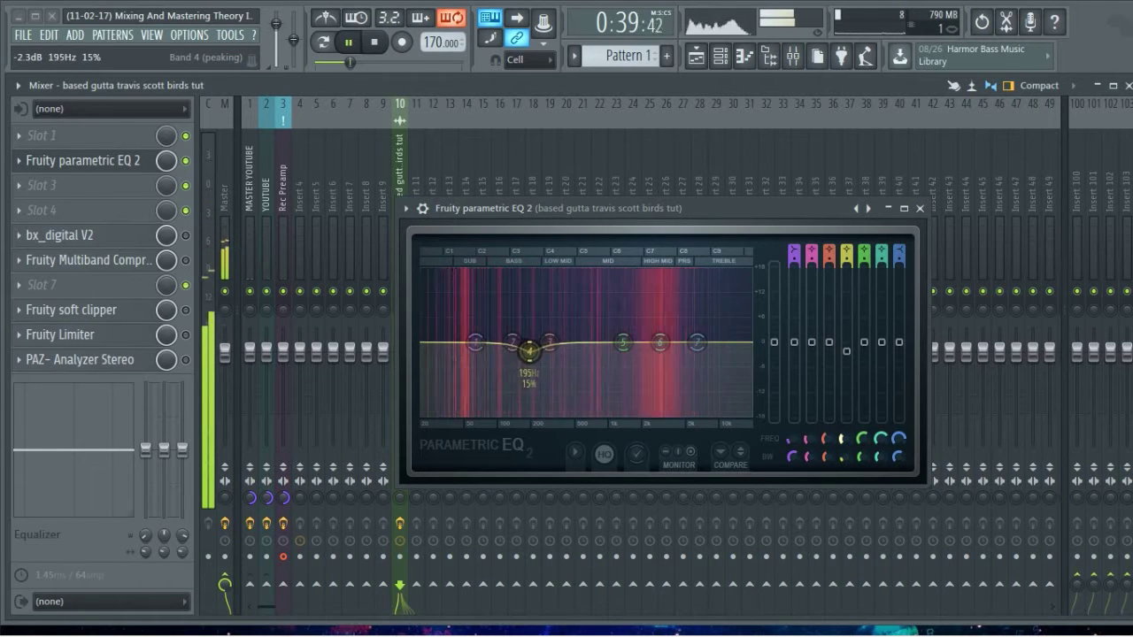
Step: Sweep band 4 as a strong boost again, and try gentle cuts of about 2 dB at 222 Hz and 175 Hz
{"action": "left_click_drag", "start_coordinate": [846, 351], "coordinate": [846, 290]}
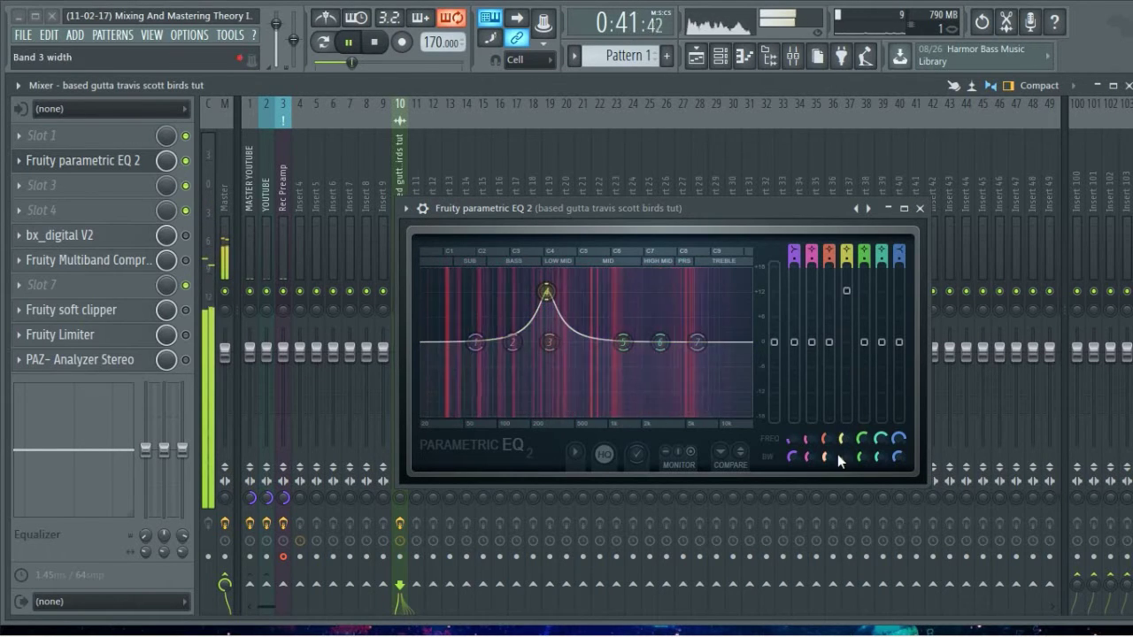
{"action": "left_click_drag", "start_coordinate": [844, 439], "coordinate": [845, 442]}
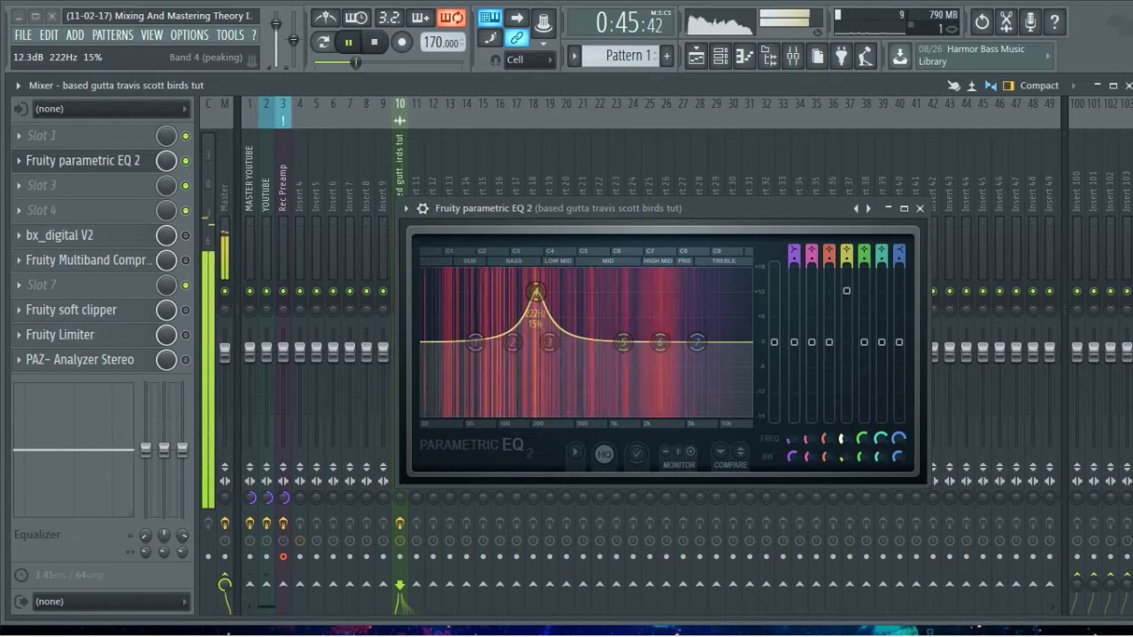
{"action": "left_click_drag", "start_coordinate": [846, 290], "coordinate": [846, 352]}
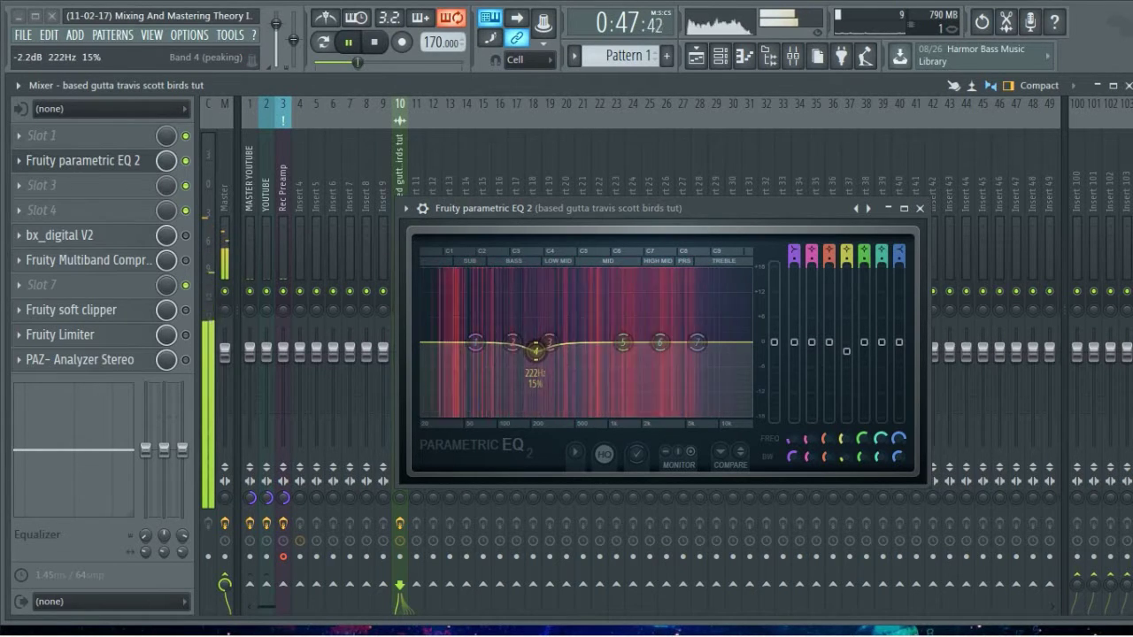
{"action": "left_click_drag", "start_coordinate": [842, 439], "coordinate": [842, 445]}
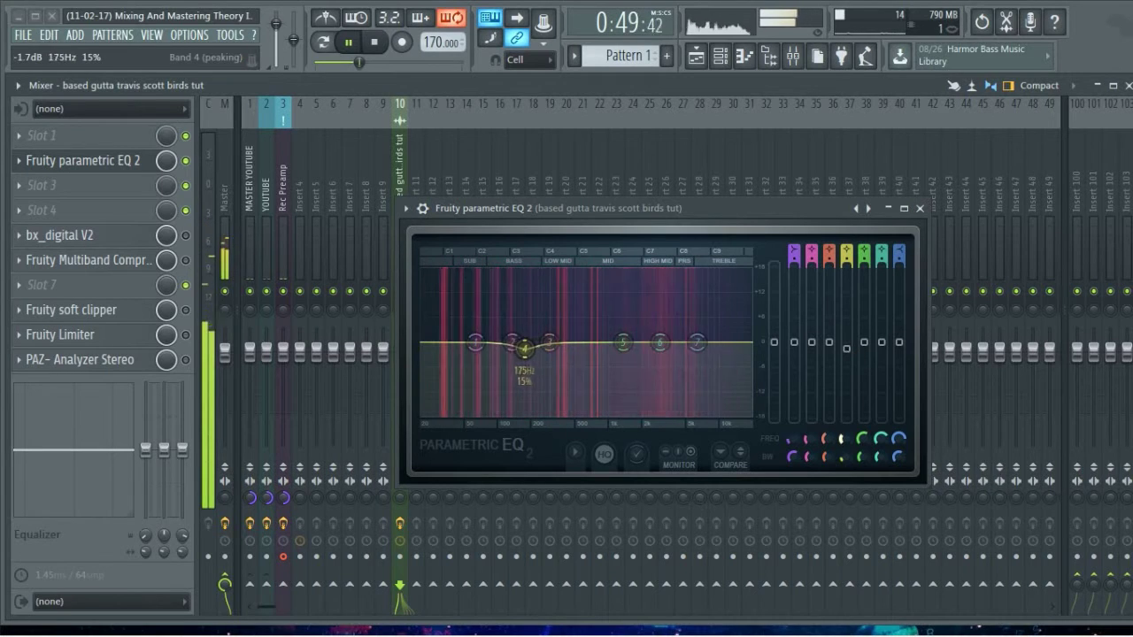
Step: Sweep boosted band 4 down to 124 Hz, reduce it to a cut of about 1.4 dB, and audition the result
{"action": "left_click_drag", "start_coordinate": [847, 348], "coordinate": [846, 277]}
{"action": "left_click_drag", "start_coordinate": [845, 440], "coordinate": [845, 444]}
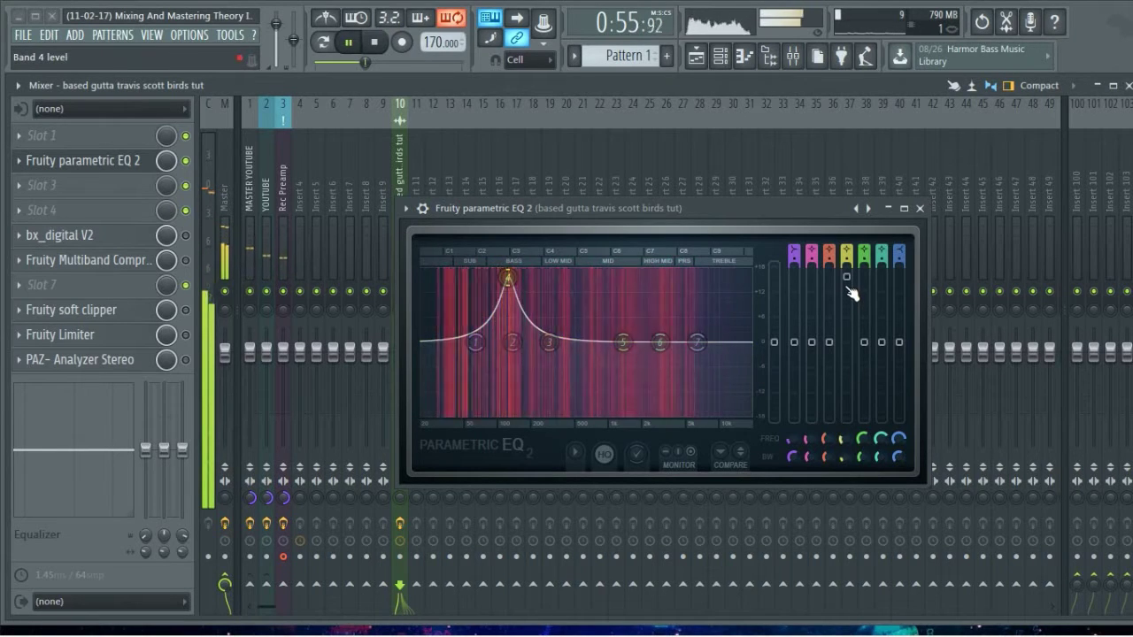
{"action": "key", "text": "space"}
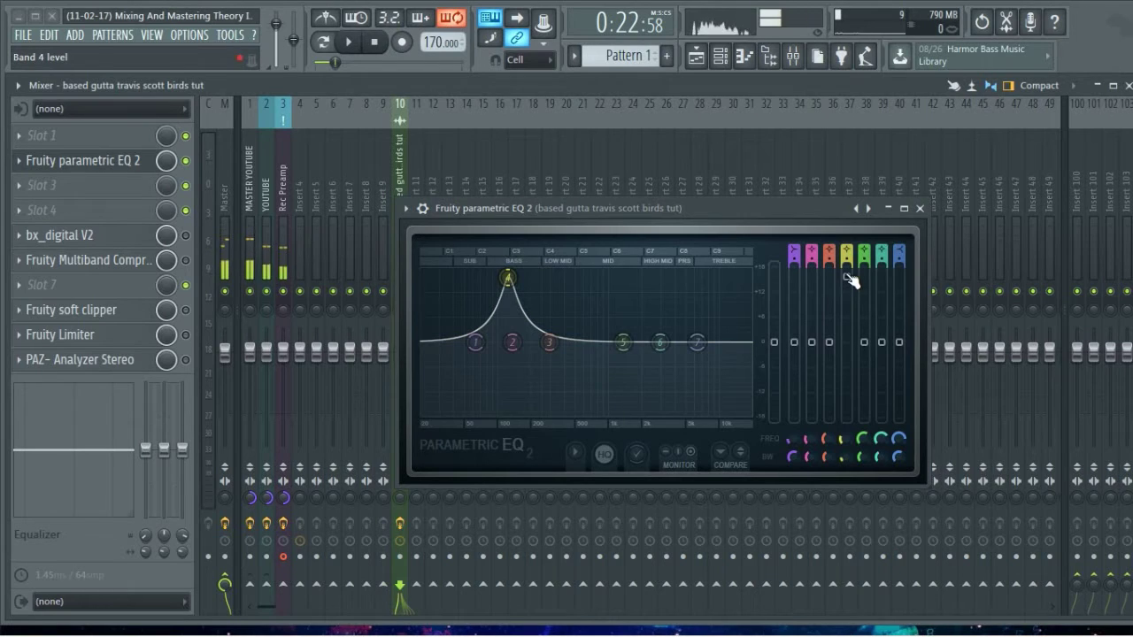
{"action": "left_click_drag", "start_coordinate": [850, 282], "coordinate": [848, 348]}
{"action": "key", "text": "space"}
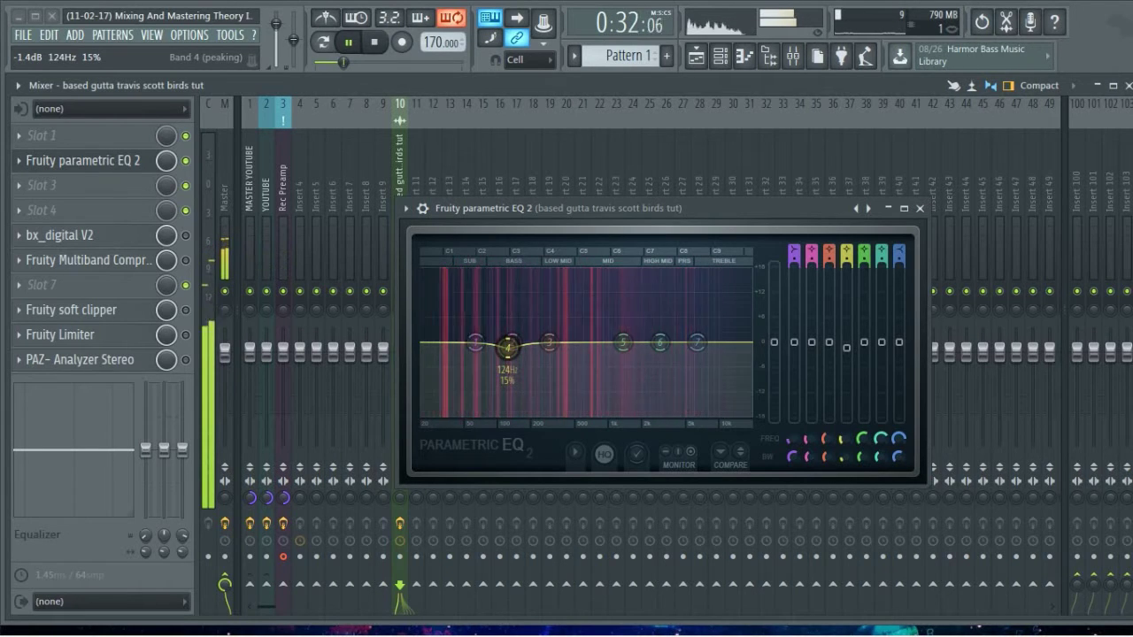
{"action": "key", "text": "space"}
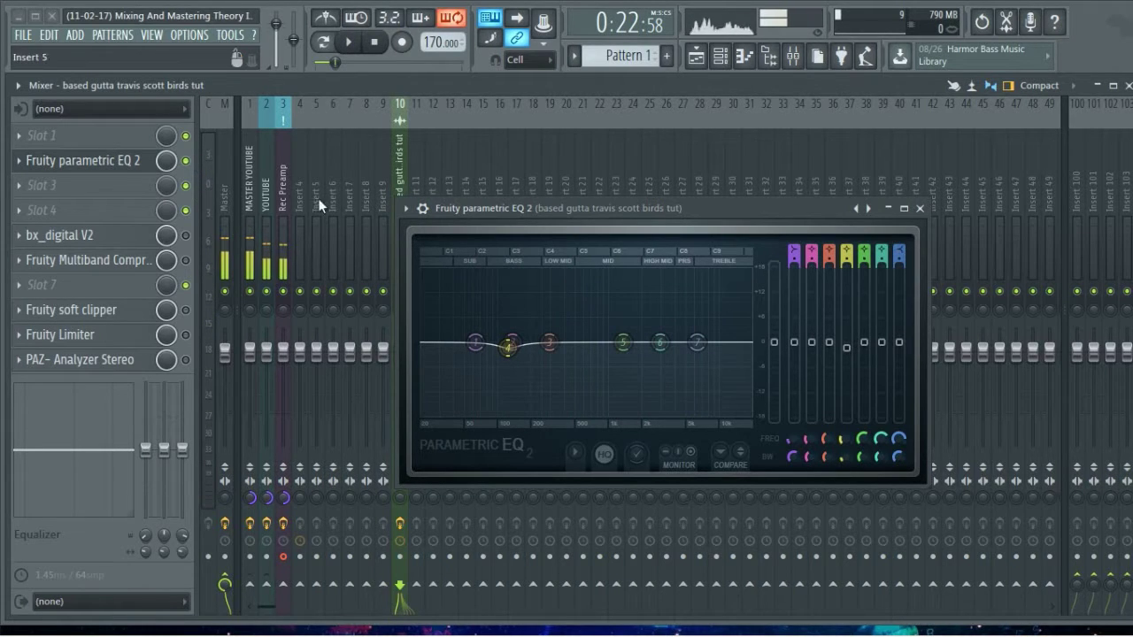
Step: Enable PAZ-Analyzer Stereo on the track's insert and examine the spectrum and stereo image during playback
{"action": "left_click_drag", "start_coordinate": [485, 212], "coordinate": [563, 181]}
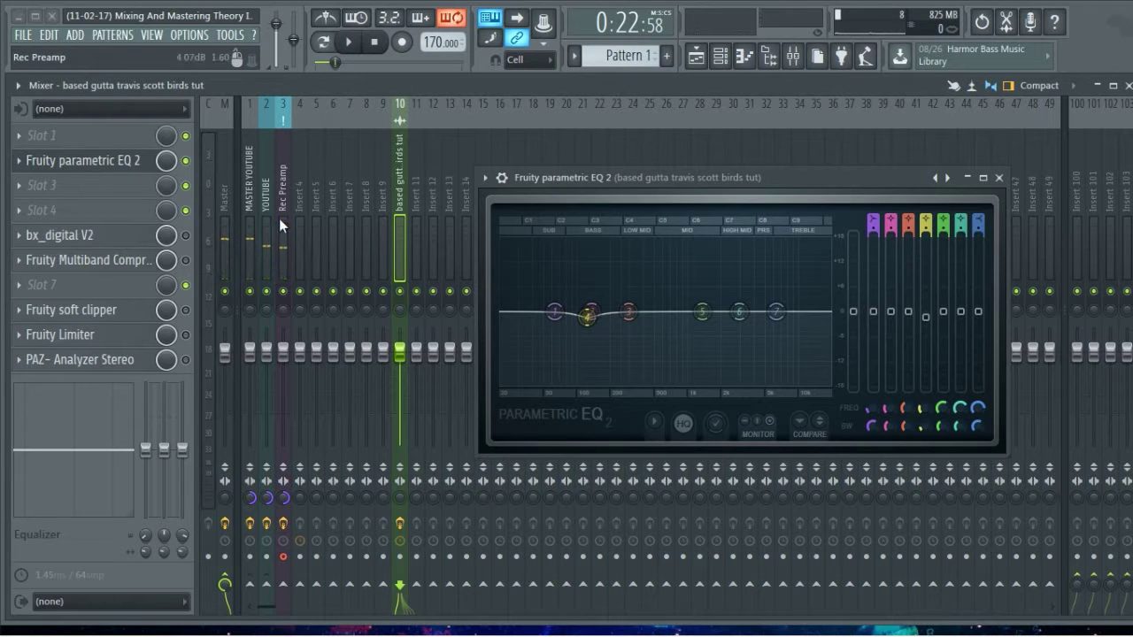
{"action": "left_click", "coordinate": [113, 360]}
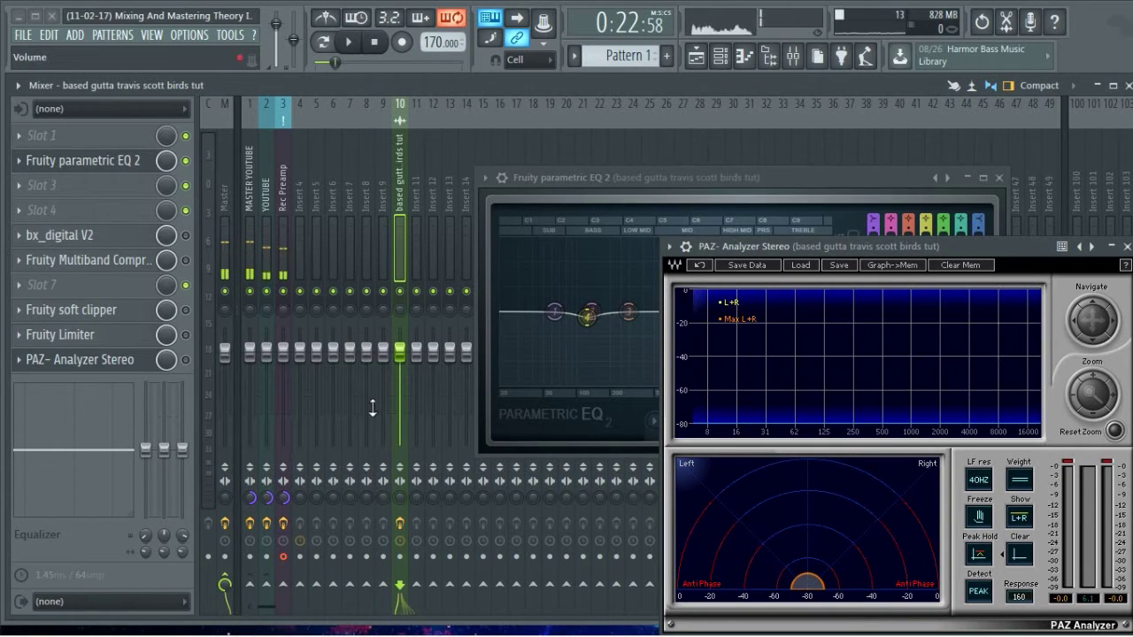
{"action": "left_click", "coordinate": [185, 359]}
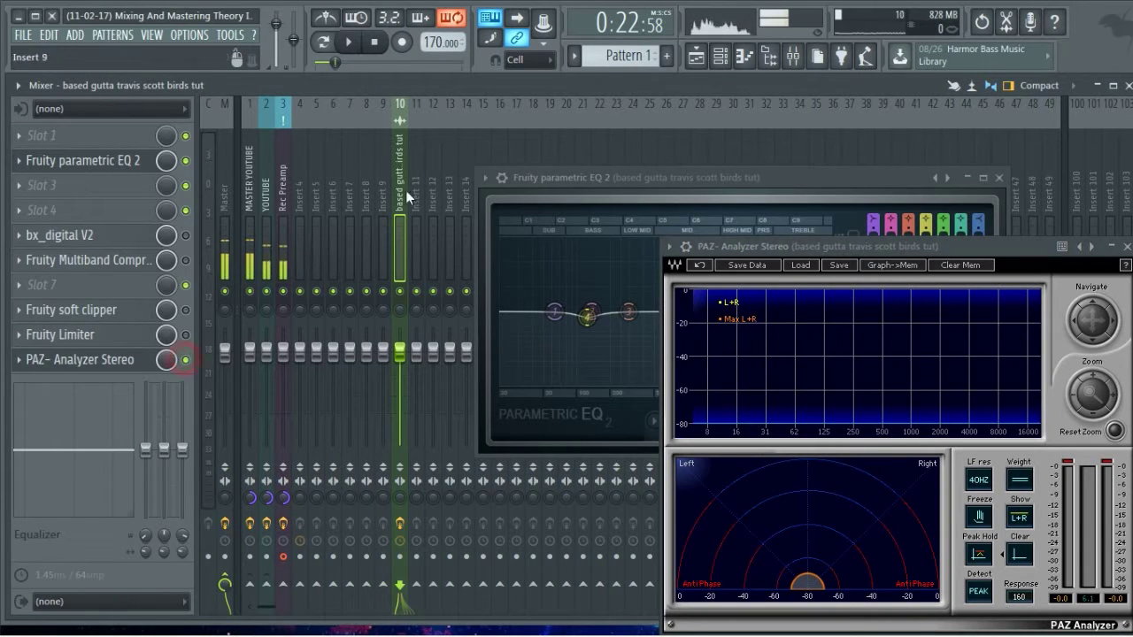
{"action": "key", "text": "space"}
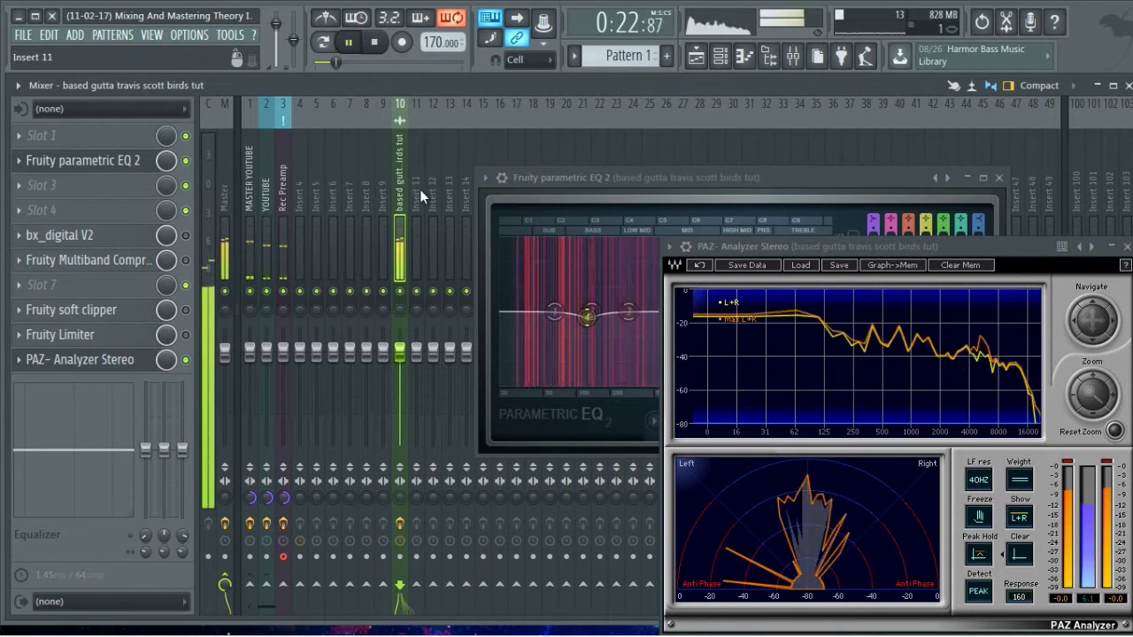
{"action": "key", "text": "space"}
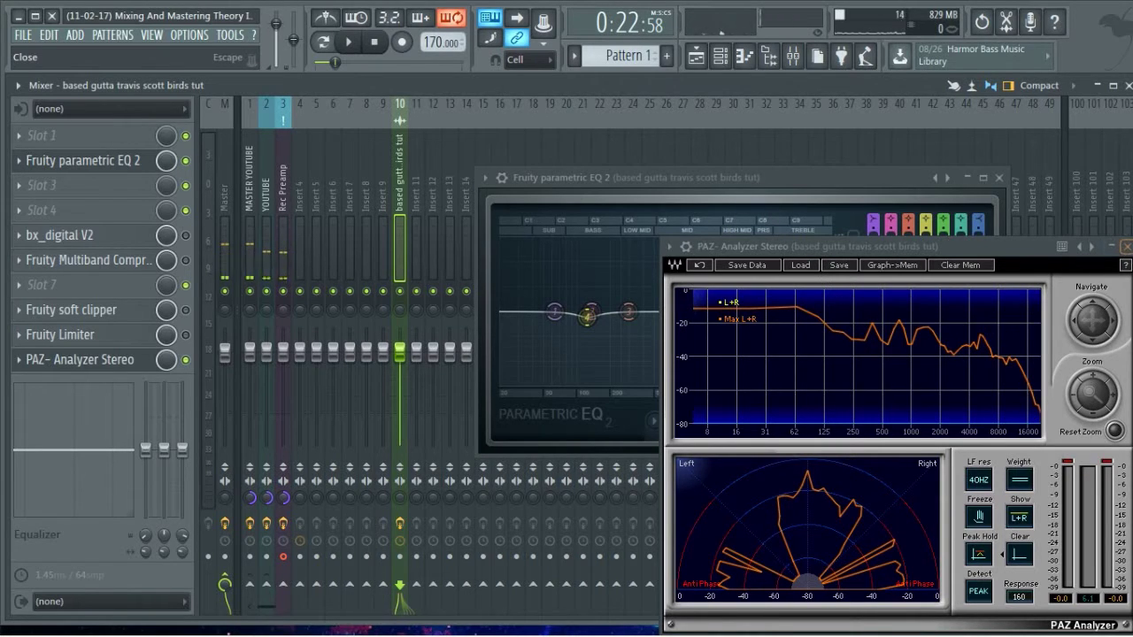
{"action": "left_click", "coordinate": [1126, 246]}
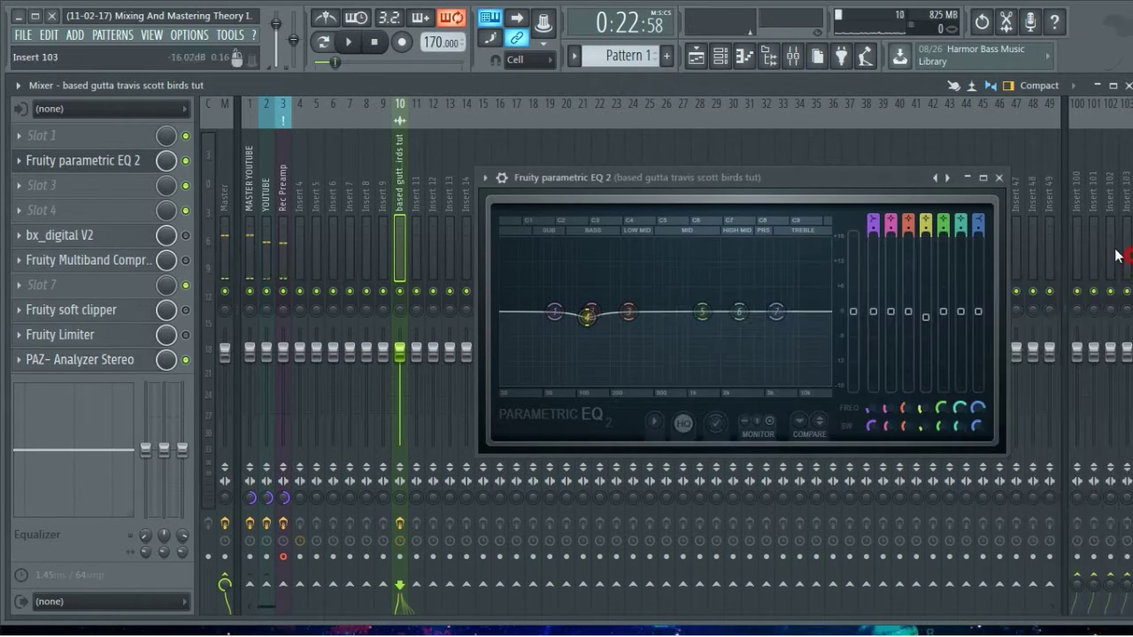
Step: Boost EQ band 3 to about 14.2 dB with a narrow 7% width and sweep it to 273 Hz during playback
{"action": "left_click_drag", "start_coordinate": [686, 178], "coordinate": [639, 179]}
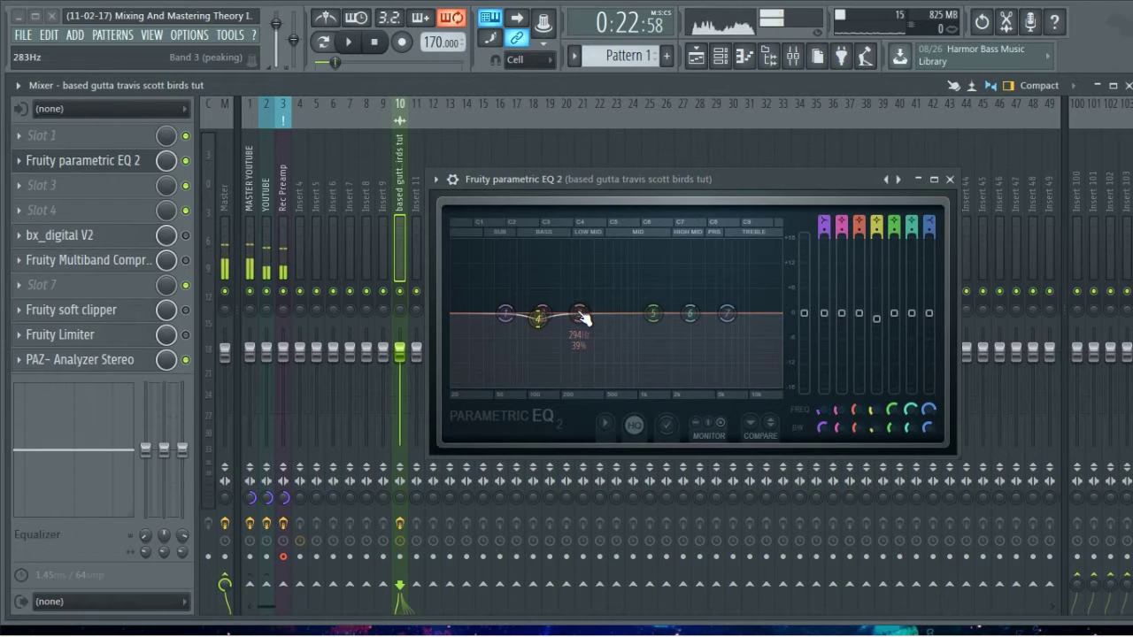
{"action": "left_click_drag", "start_coordinate": [581, 305], "coordinate": [582, 299]}
{"action": "key", "text": "space"}
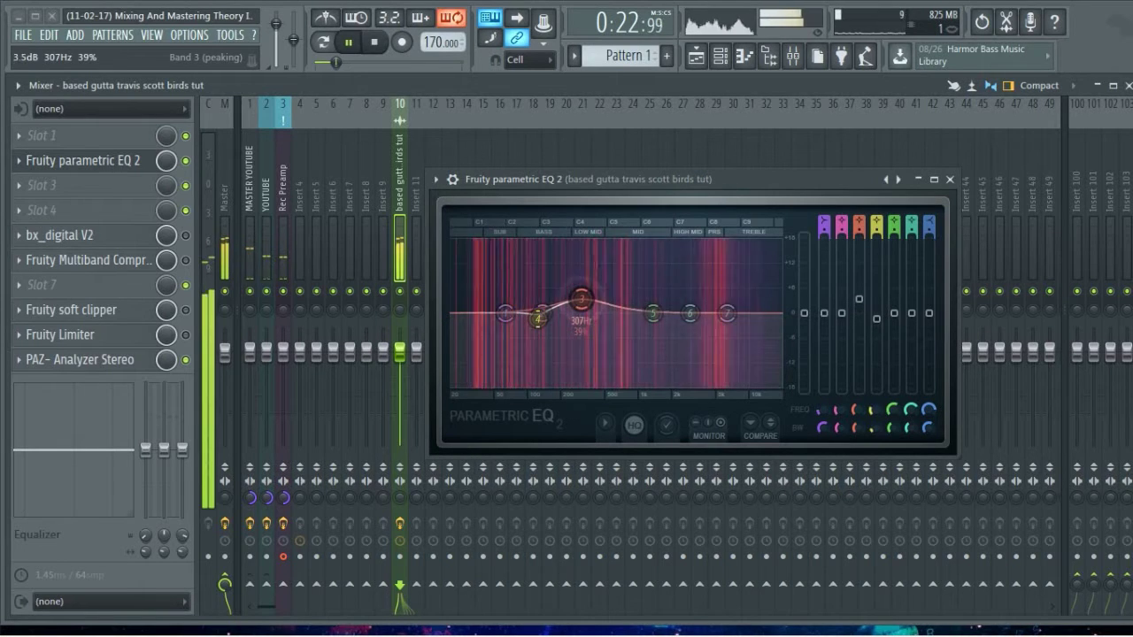
{"action": "left_click_drag", "start_coordinate": [856, 428], "coordinate": [856, 438]}
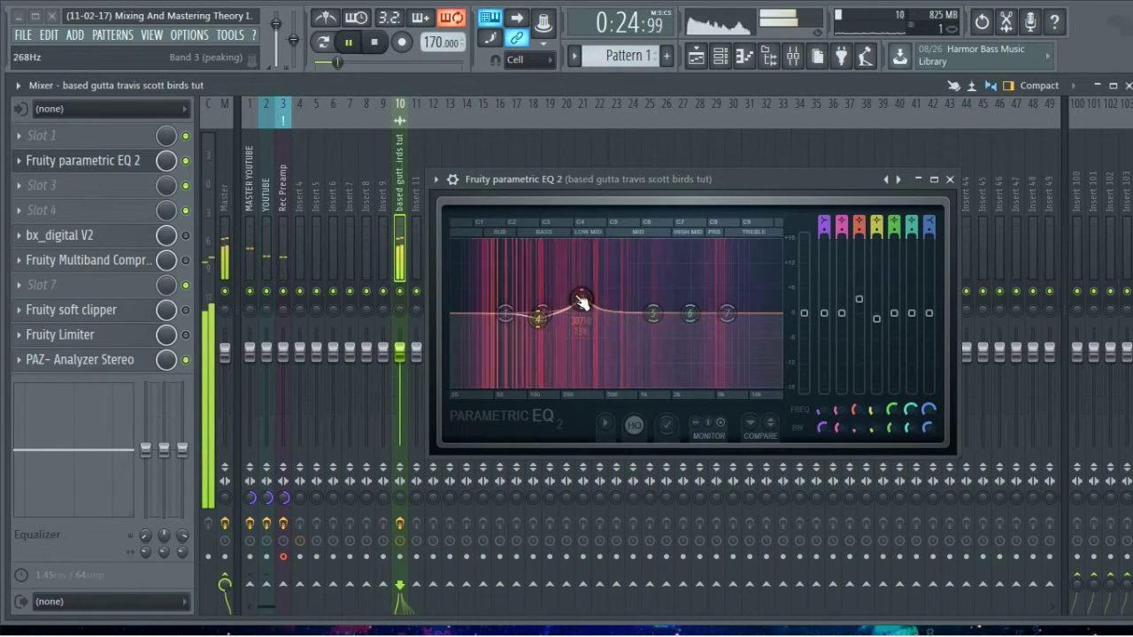
{"action": "left_click_drag", "start_coordinate": [581, 302], "coordinate": [580, 266]}
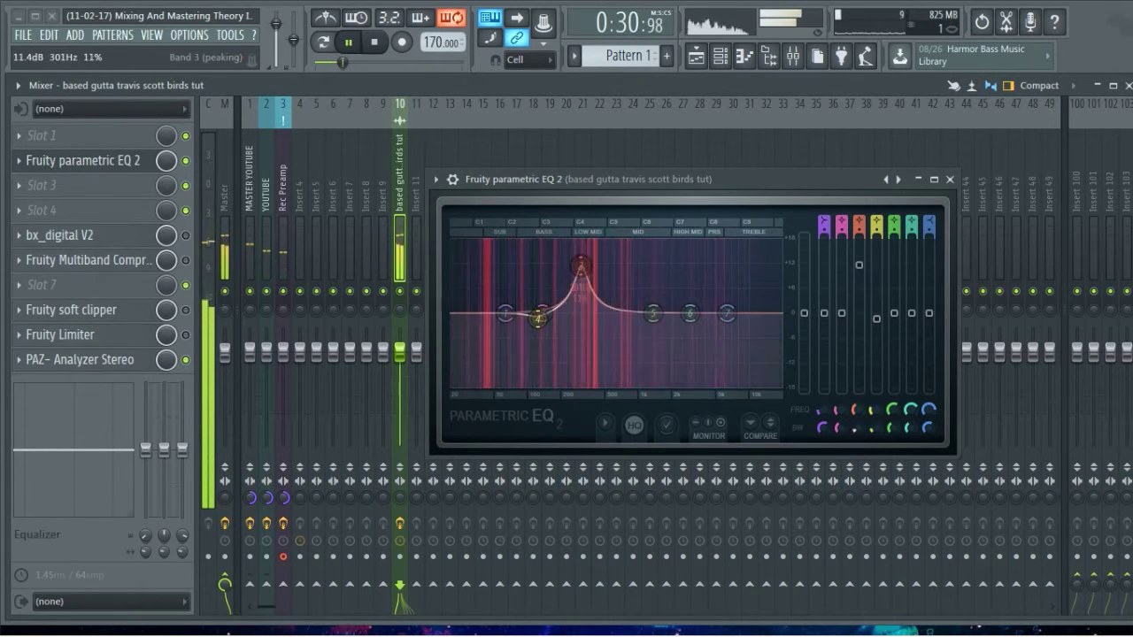
{"action": "left_click_drag", "start_coordinate": [858, 264], "coordinate": [858, 253]}
{"action": "left_click_drag", "start_coordinate": [579, 254], "coordinate": [578, 254]}
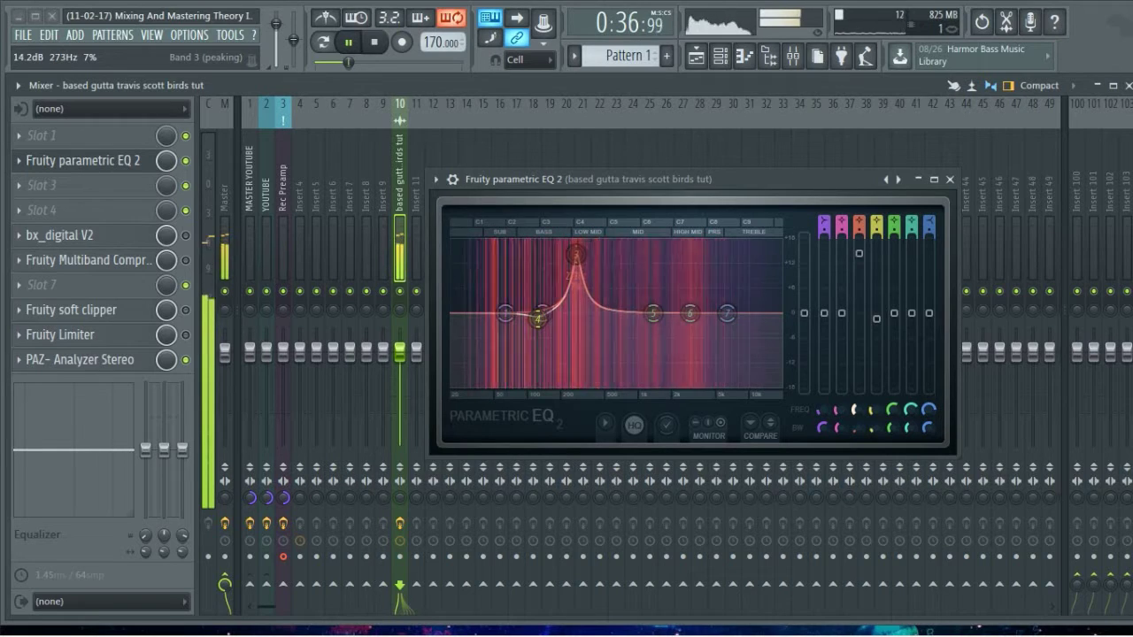
{"action": "left_click_drag", "start_coordinate": [856, 410], "coordinate": [856, 409]}
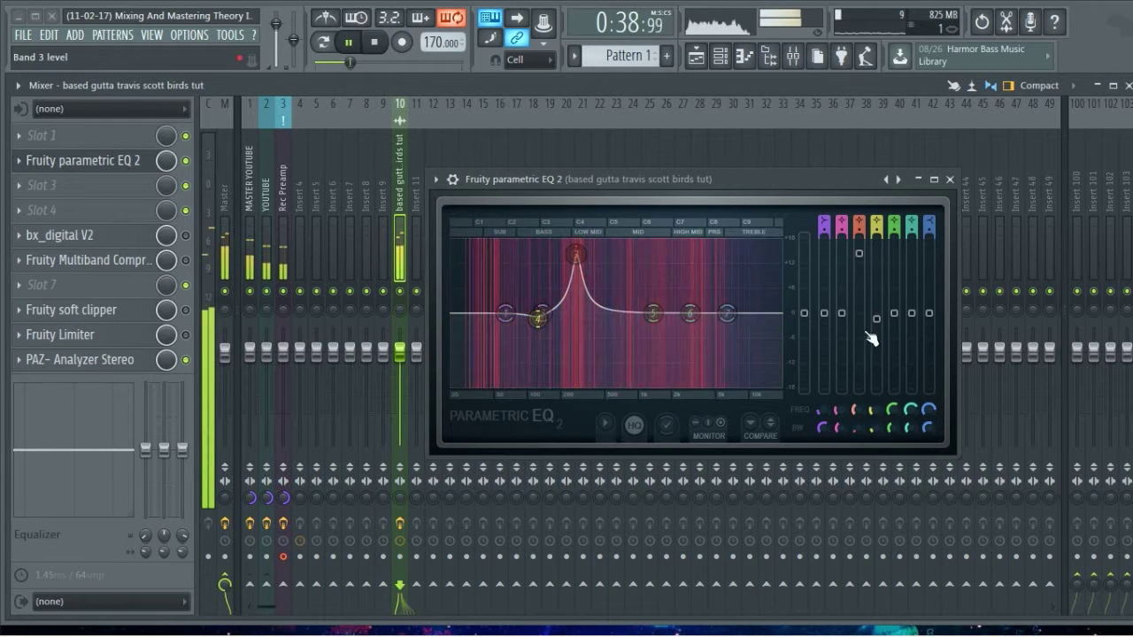
Step: Reduce the band 3 boost at 273 Hz to about 1.5 dB and widen its bandwidth to 12%
{"action": "left_click_drag", "start_coordinate": [859, 253], "coordinate": [858, 299]}
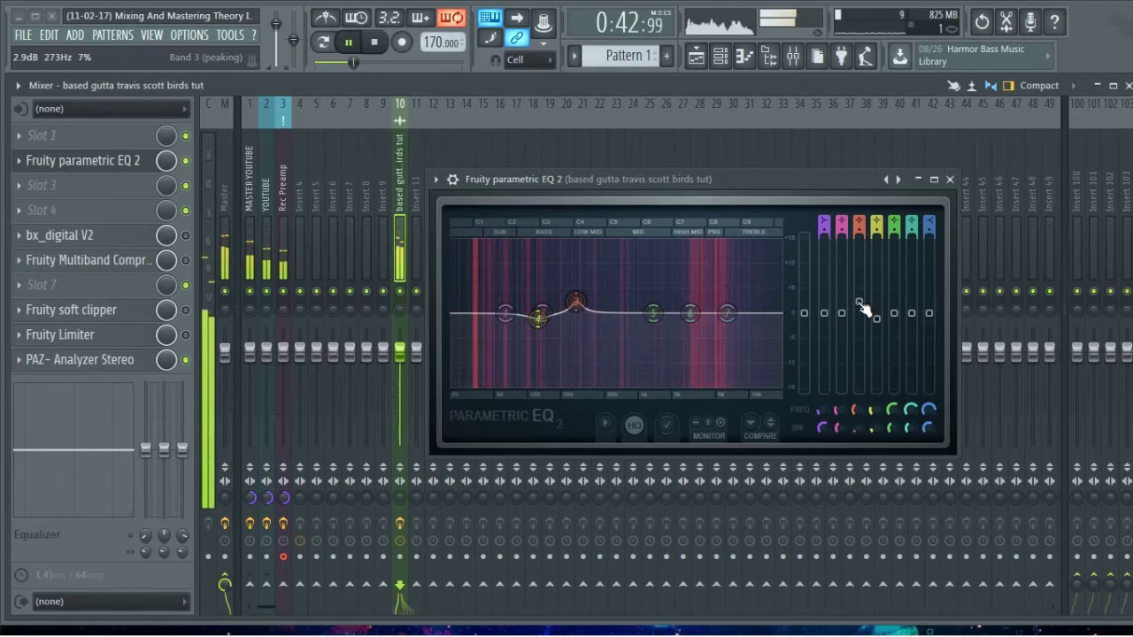
{"action": "mouse_move", "coordinate": [859, 302]}
{"action": "left_mouse_down"}
{"action": "mouse_move", "coordinate": [858, 237]}
{"action": "mouse_move", "coordinate": [858, 294]}
{"action": "left_mouse_up"}
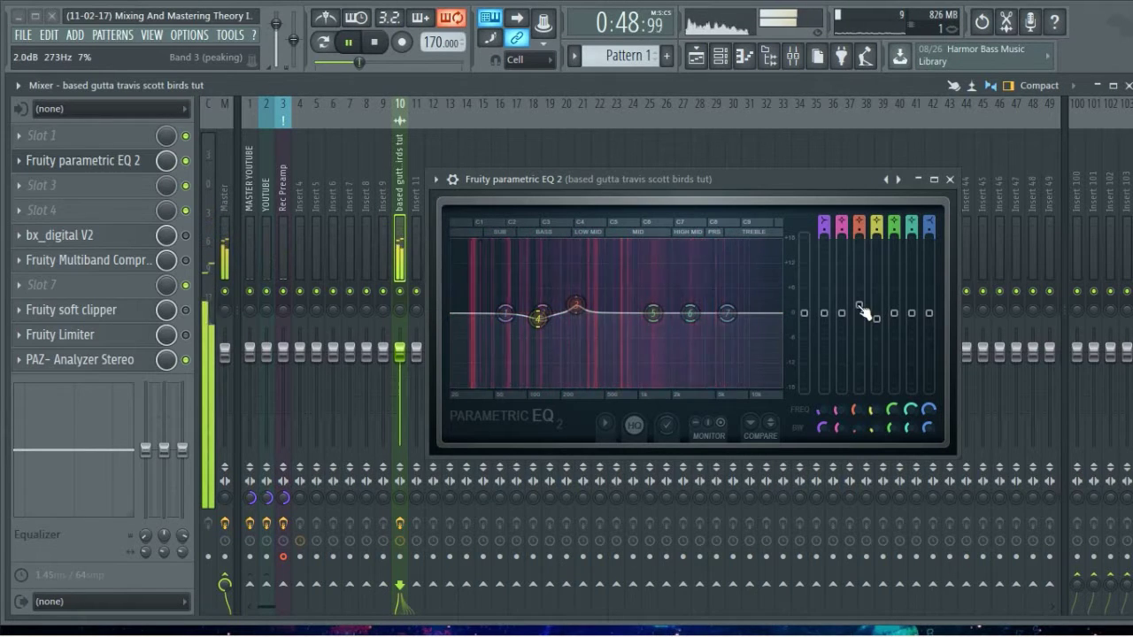
{"action": "left_click_drag", "start_coordinate": [854, 428], "coordinate": [854, 421]}
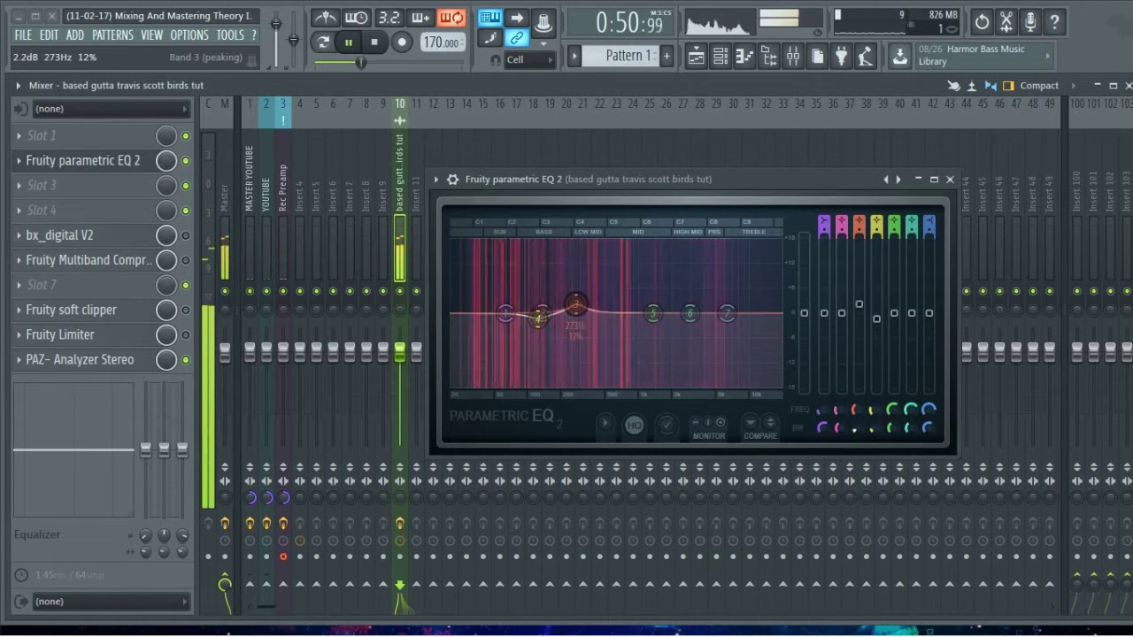
{"action": "left_click_drag", "start_coordinate": [865, 286], "coordinate": [865, 298]}
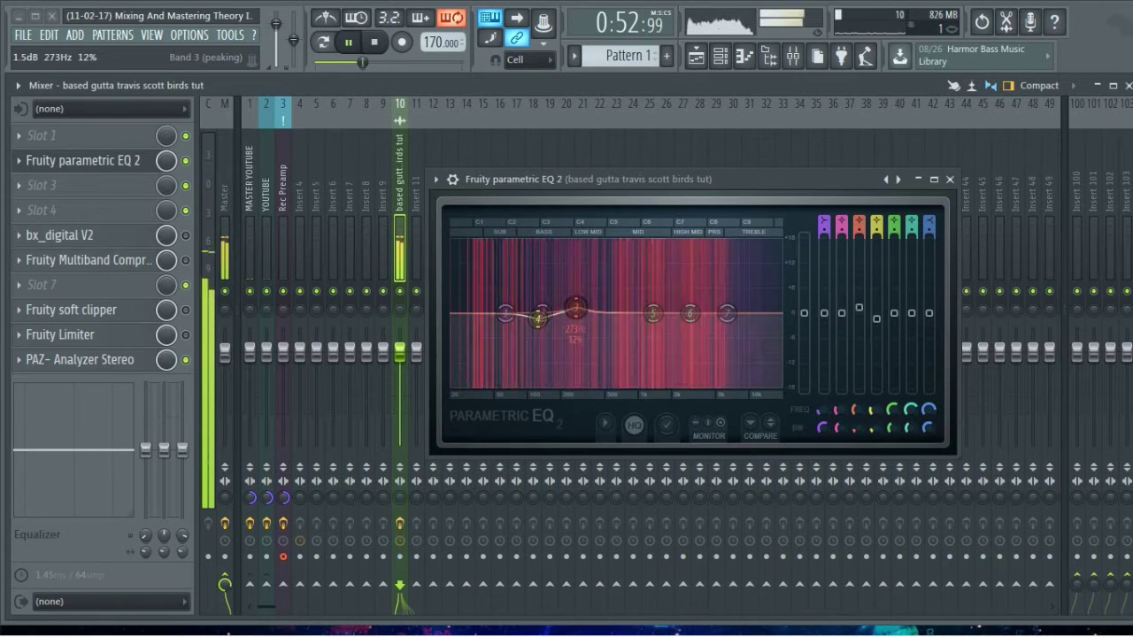
Step: Sweep EQ band 5 as a boost to about 516 Hz at 6.2 dB, and narrow its bandwidth to 7%
{"action": "left_click_drag", "start_coordinate": [652, 314], "coordinate": [646, 308]}
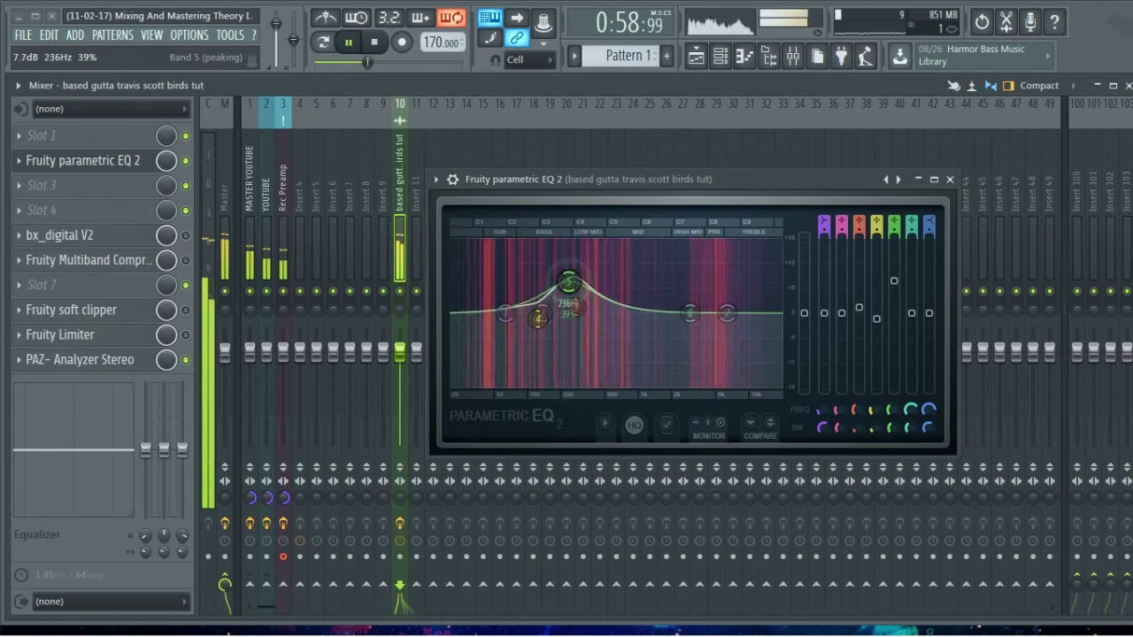
{"action": "left_click_drag", "start_coordinate": [569, 281], "coordinate": [517, 283]}
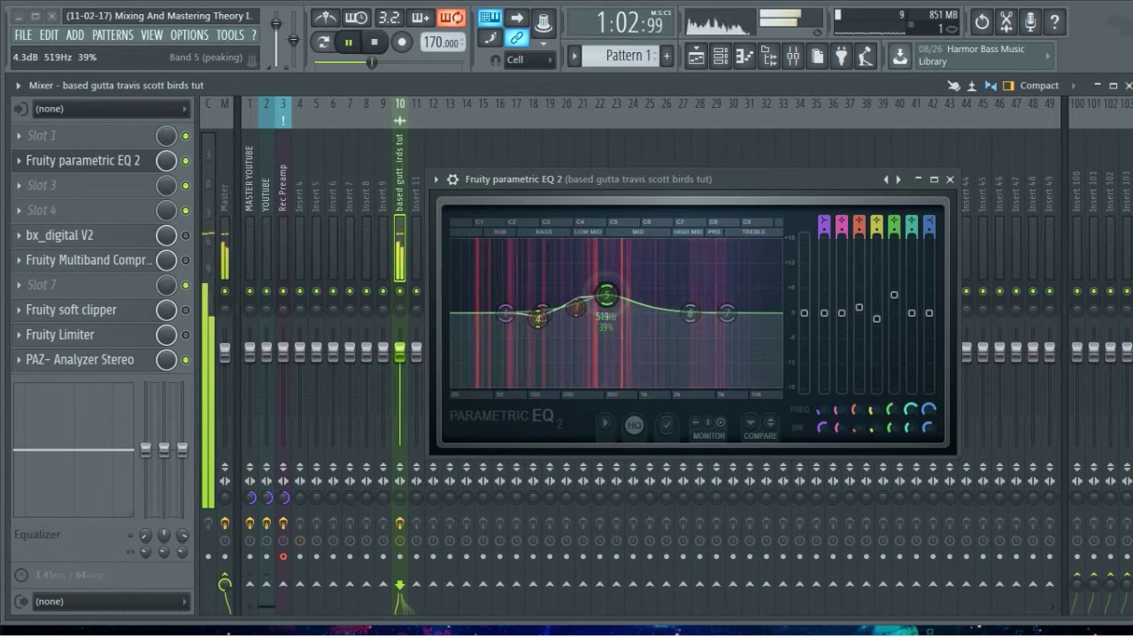
{"action": "left_click_drag", "start_coordinate": [606, 295], "coordinate": [603, 286]}
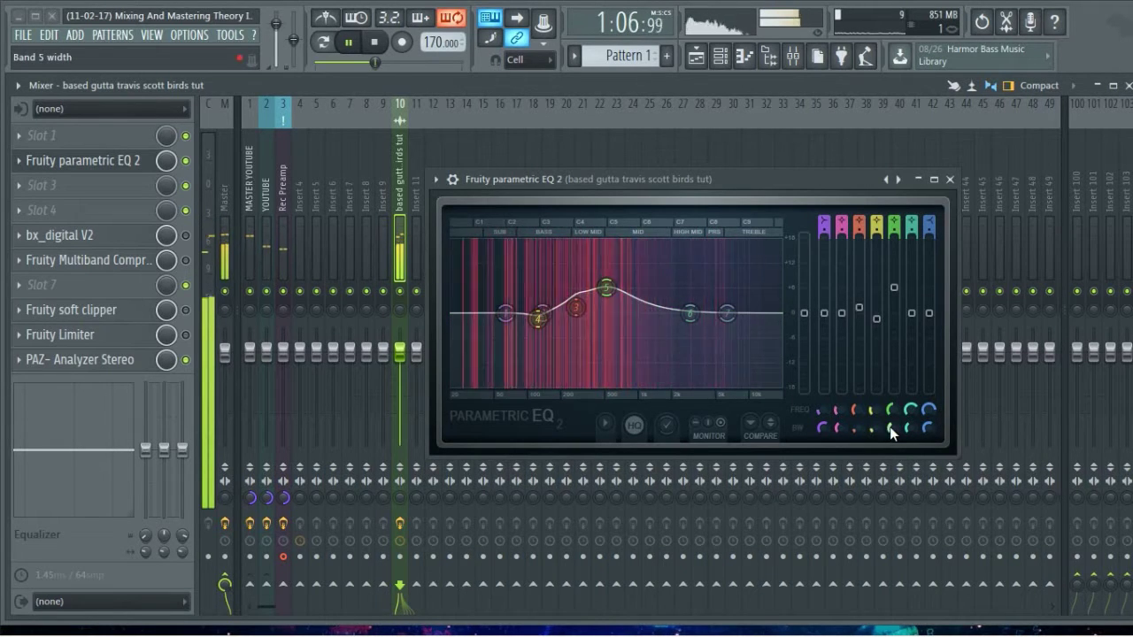
{"action": "left_click_drag", "start_coordinate": [894, 426], "coordinate": [893, 424]}
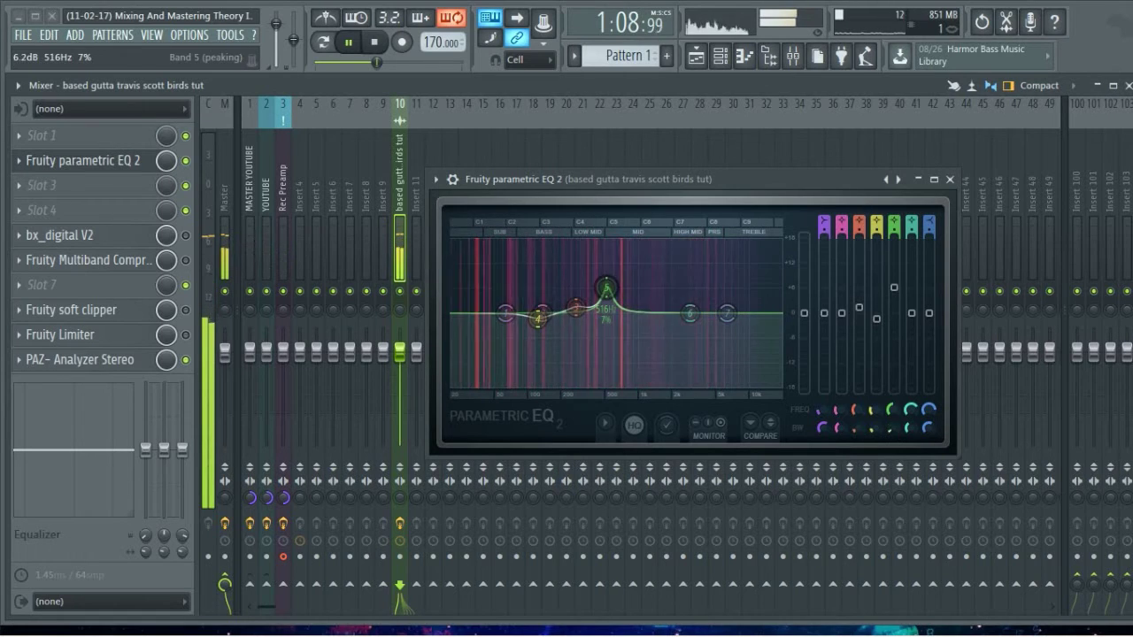
Step: Turn band 5 into a cut of about 2.1 dB at 516 Hz with a bandwidth of 8%
{"action": "left_click_drag", "start_coordinate": [894, 286], "coordinate": [894, 318]}
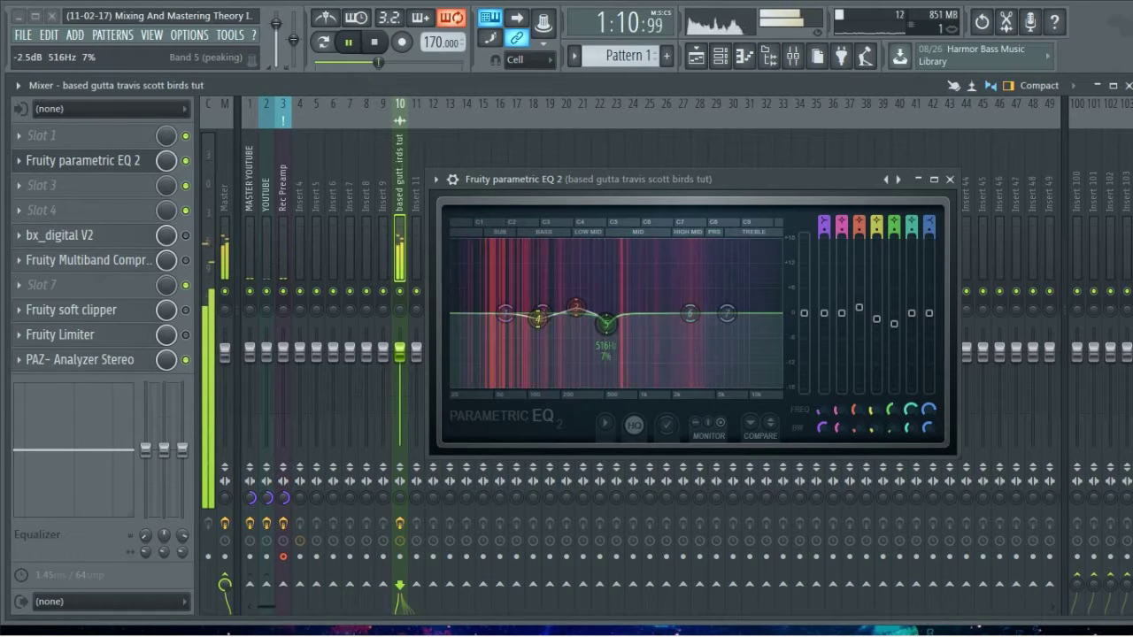
{"action": "mouse_move", "coordinate": [606, 321]}
{"action": "left_mouse_down"}
{"action": "mouse_move", "coordinate": [606, 242]}
{"action": "mouse_move", "coordinate": [606, 316]}
{"action": "left_mouse_up"}
{"action": "left_click_drag", "start_coordinate": [894, 321], "coordinate": [894, 323]}
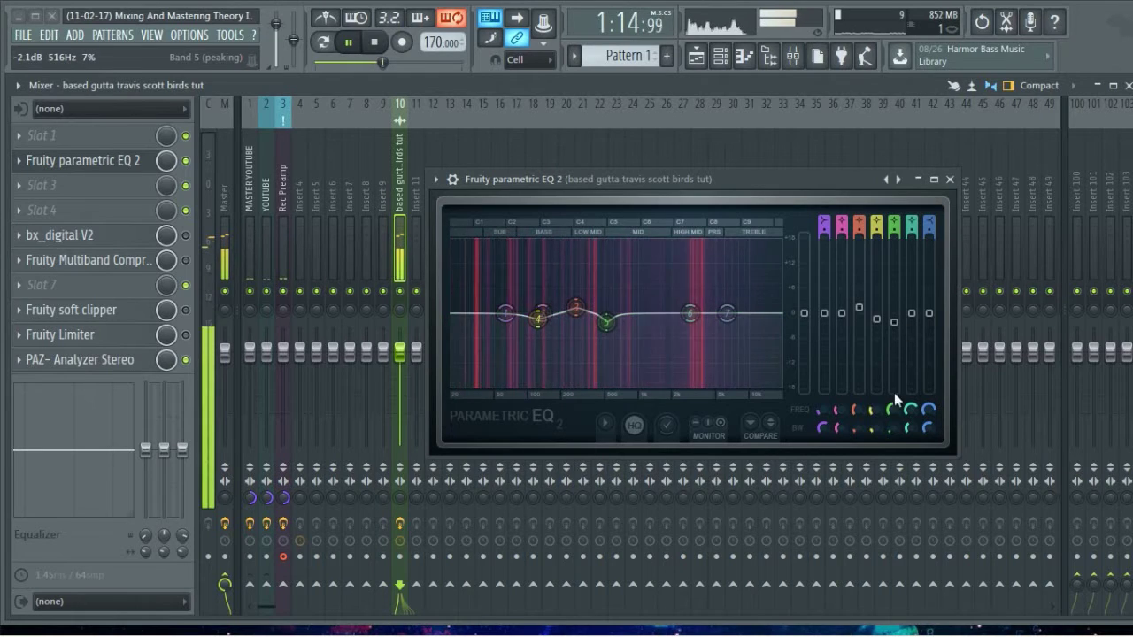
{"action": "left_click_drag", "start_coordinate": [894, 428], "coordinate": [893, 425]}
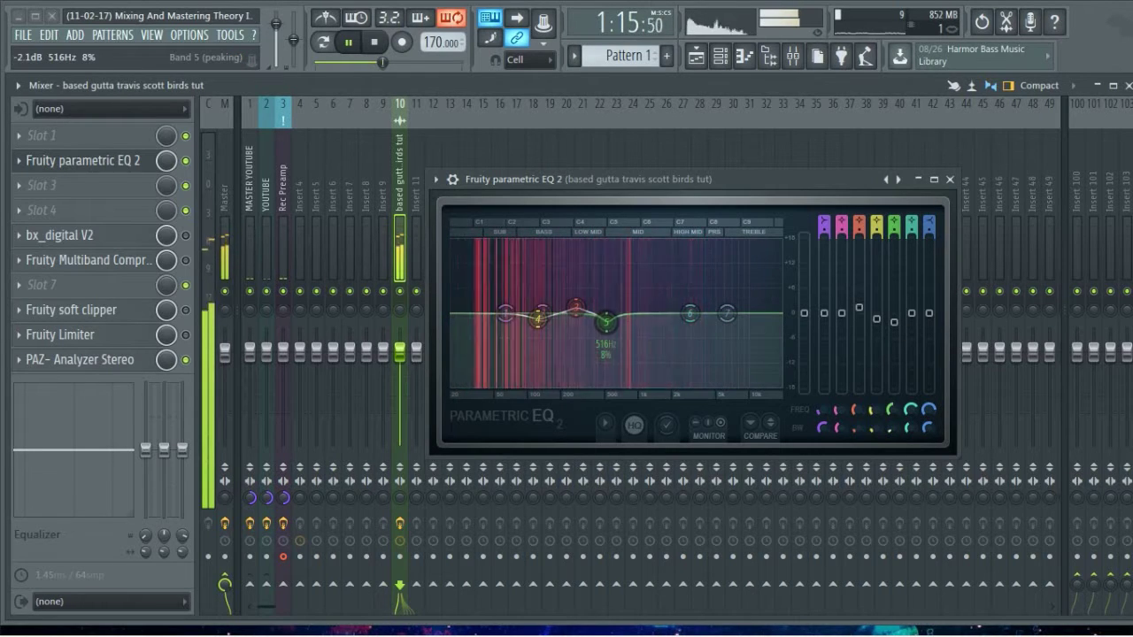
Step: Widen the bandwidth of EQ band 5 to about 19% at 516 Hz and stop playback
{"action": "left_click", "coordinate": [893, 324]}
{"action": "left_click_drag", "start_coordinate": [890, 433], "coordinate": [889, 424]}
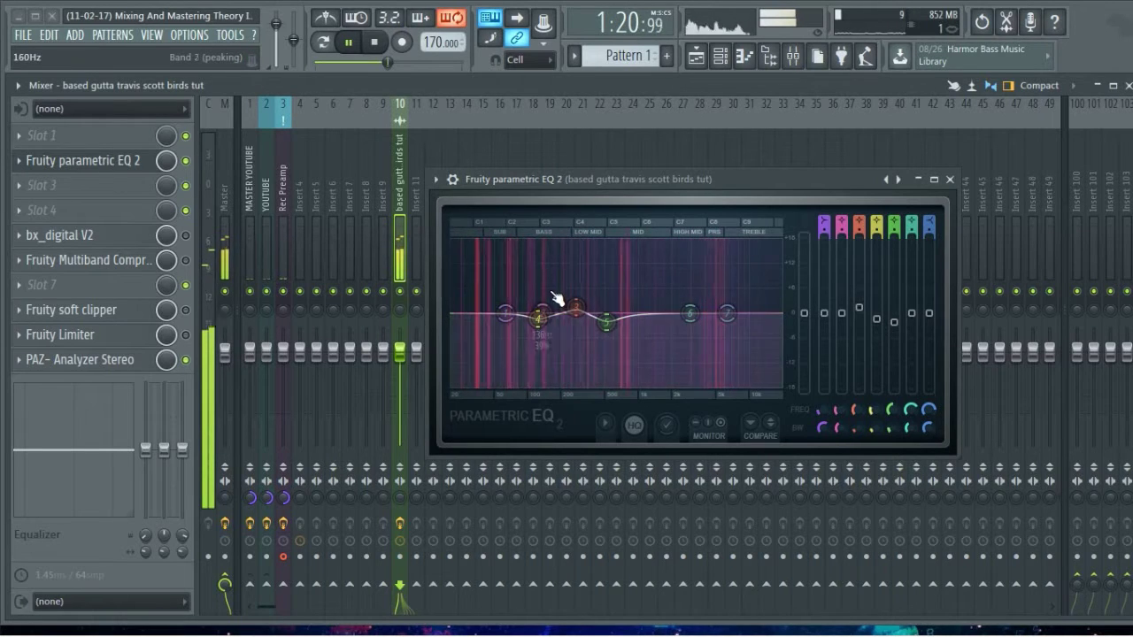
{"action": "key", "text": "space"}
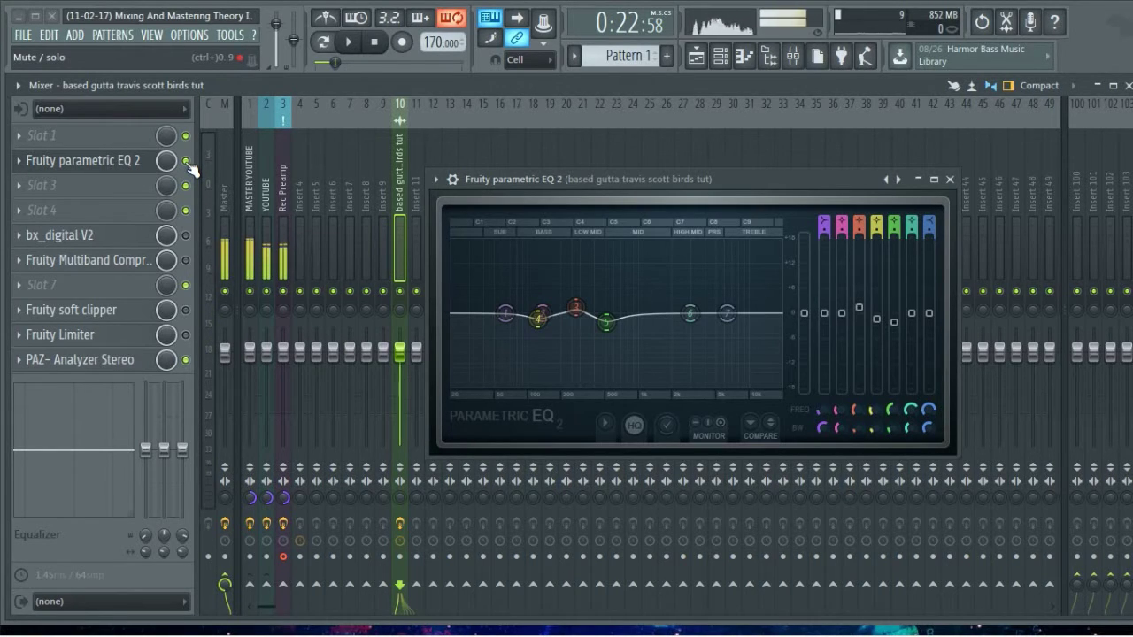
Step: Reset EQ band 5, try a broad boost at about 673 Hz, and reset the band again
{"action": "right_click", "coordinate": [606, 323]}
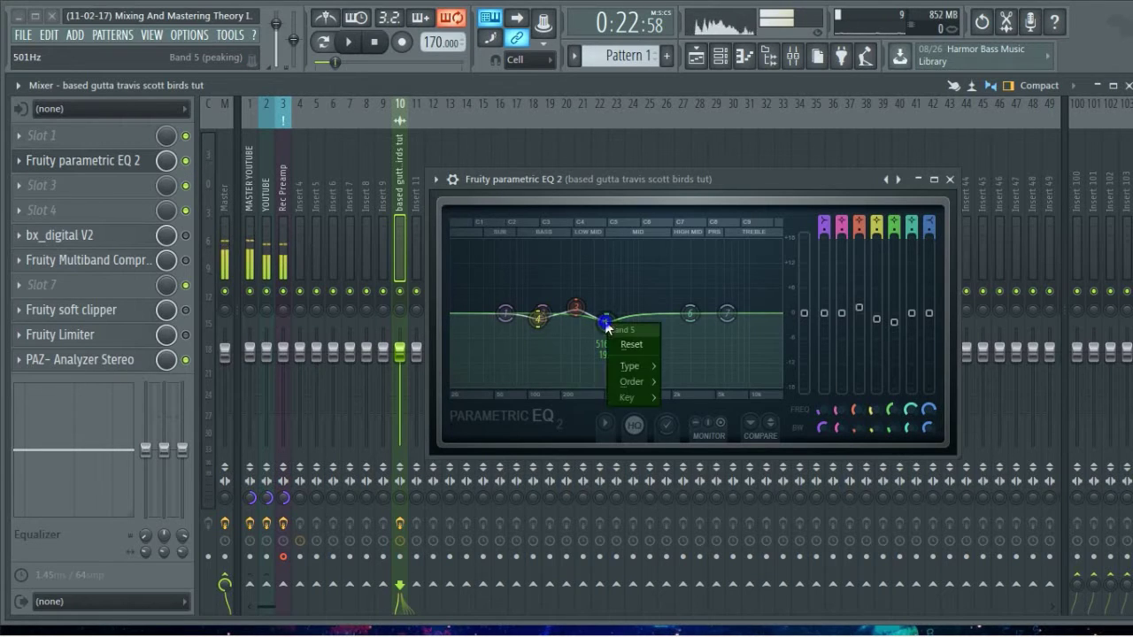
{"action": "left_click", "coordinate": [631, 346]}
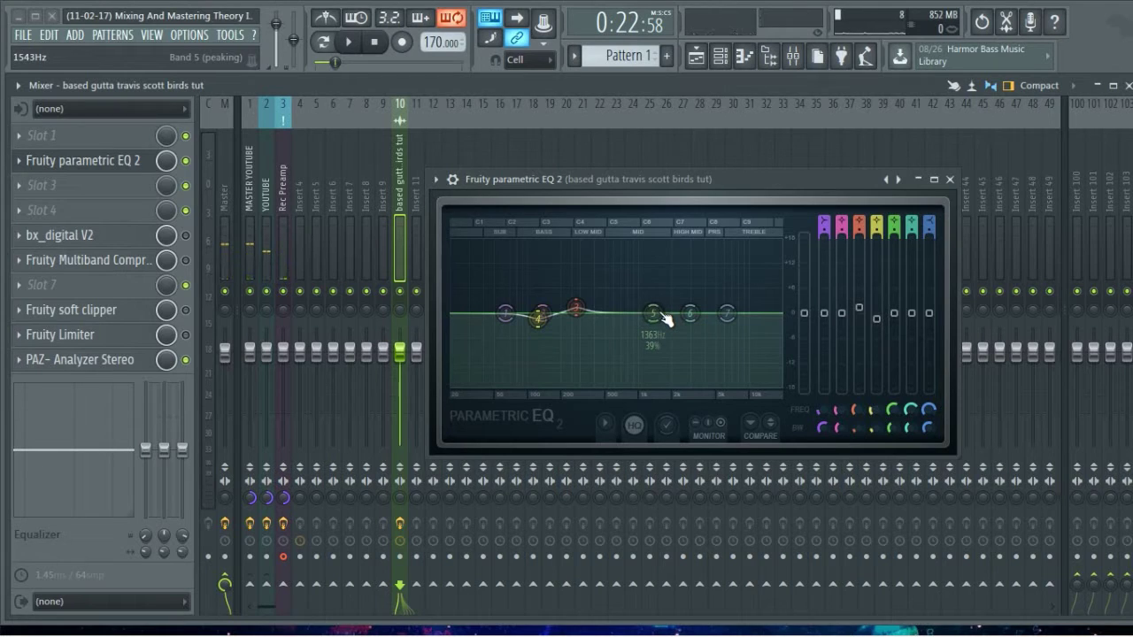
{"action": "left_click_drag", "start_coordinate": [662, 317], "coordinate": [625, 307]}
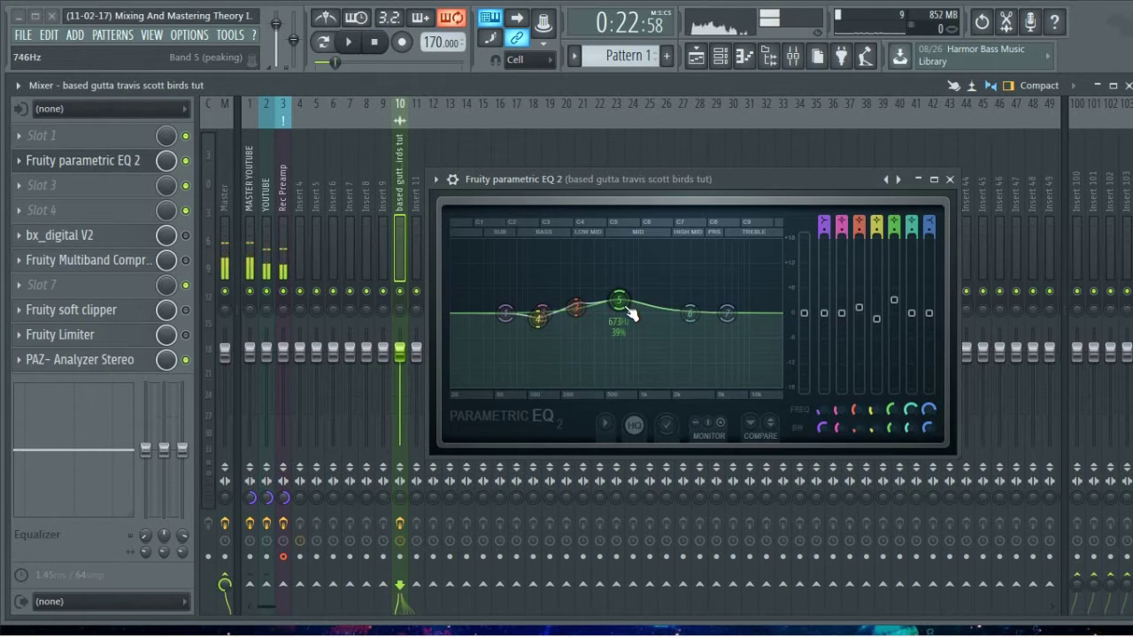
{"action": "right_click", "coordinate": [621, 301]}
{"action": "left_click", "coordinate": [638, 319]}
Step: Play the track and shape band 5 into a slight cut at 523 Hz with a 29% bandwidth
{"action": "key", "text": "space"}
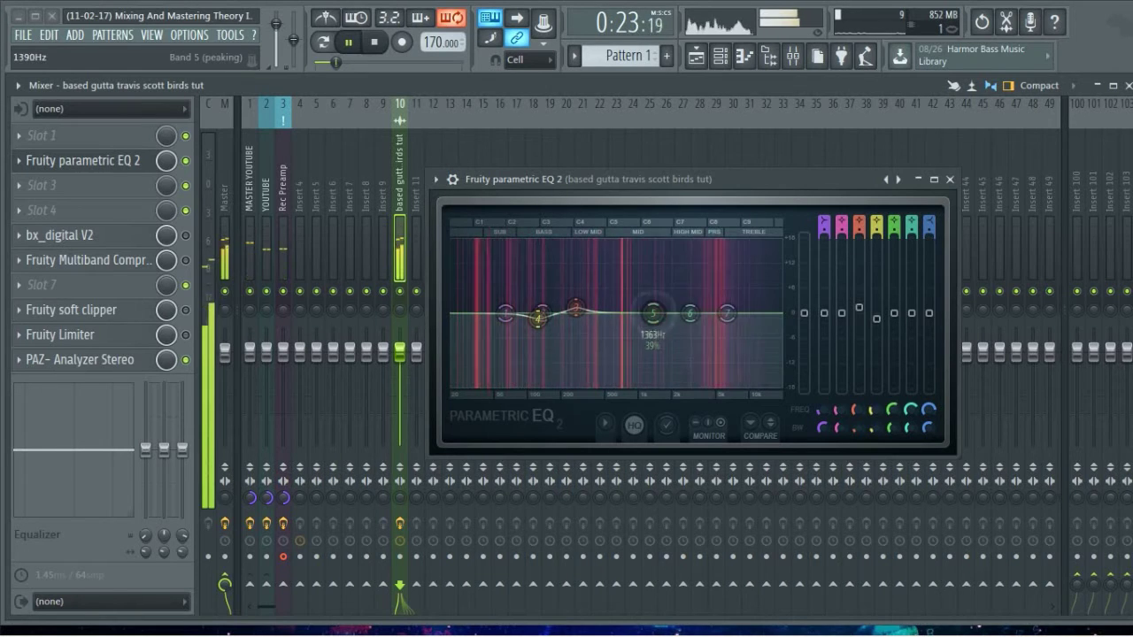
{"action": "left_click_drag", "start_coordinate": [652, 314], "coordinate": [607, 324]}
{"action": "scroll", "coordinate": [606, 291], "scroll_direction": "down", "scroll_amount": 5}
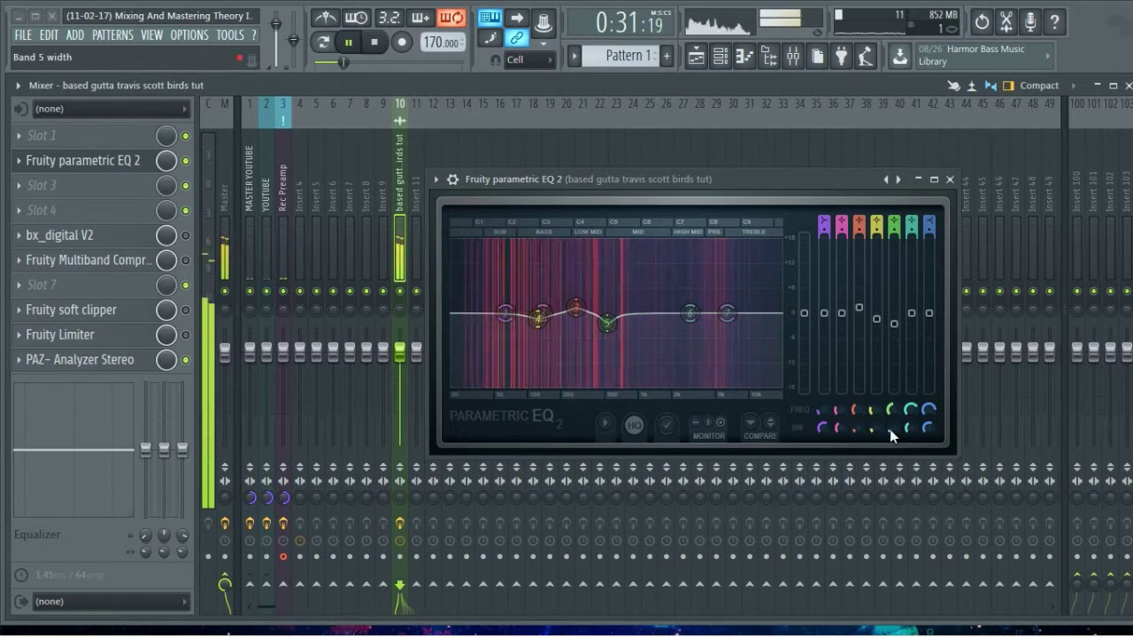
{"action": "left_click_drag", "start_coordinate": [891, 430], "coordinate": [890, 415]}
{"action": "mouse_move", "coordinate": [894, 325]}
{"action": "left_mouse_down"}
{"action": "mouse_move", "coordinate": [894, 244]}
{"action": "mouse_move", "coordinate": [894, 326]}
{"action": "left_mouse_up"}
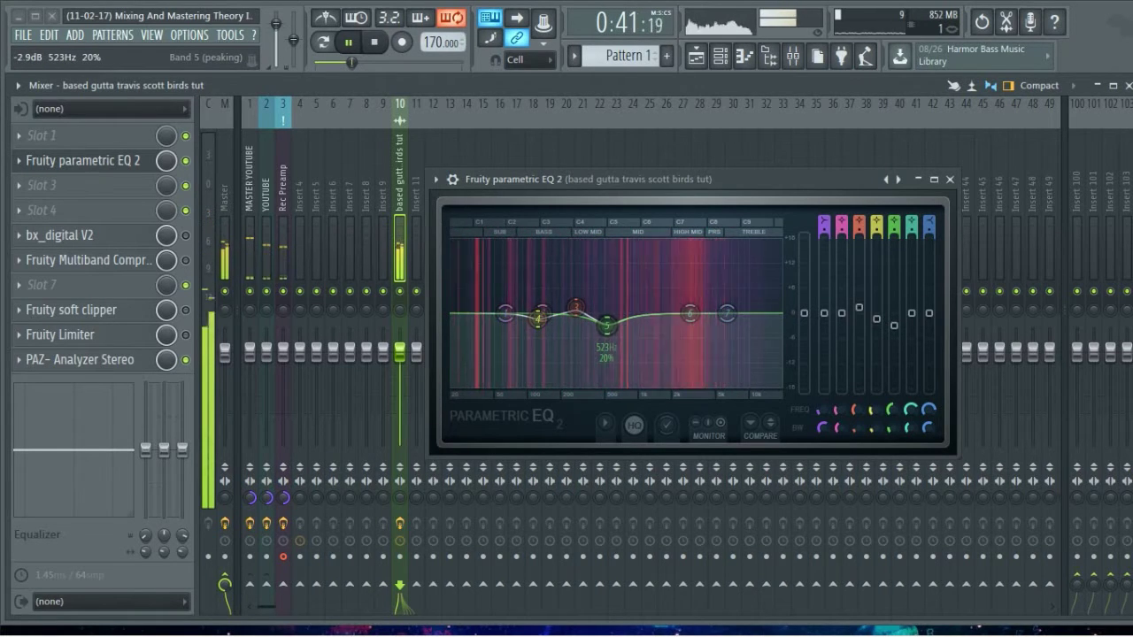
{"action": "left_click_drag", "start_coordinate": [893, 427], "coordinate": [893, 415]}
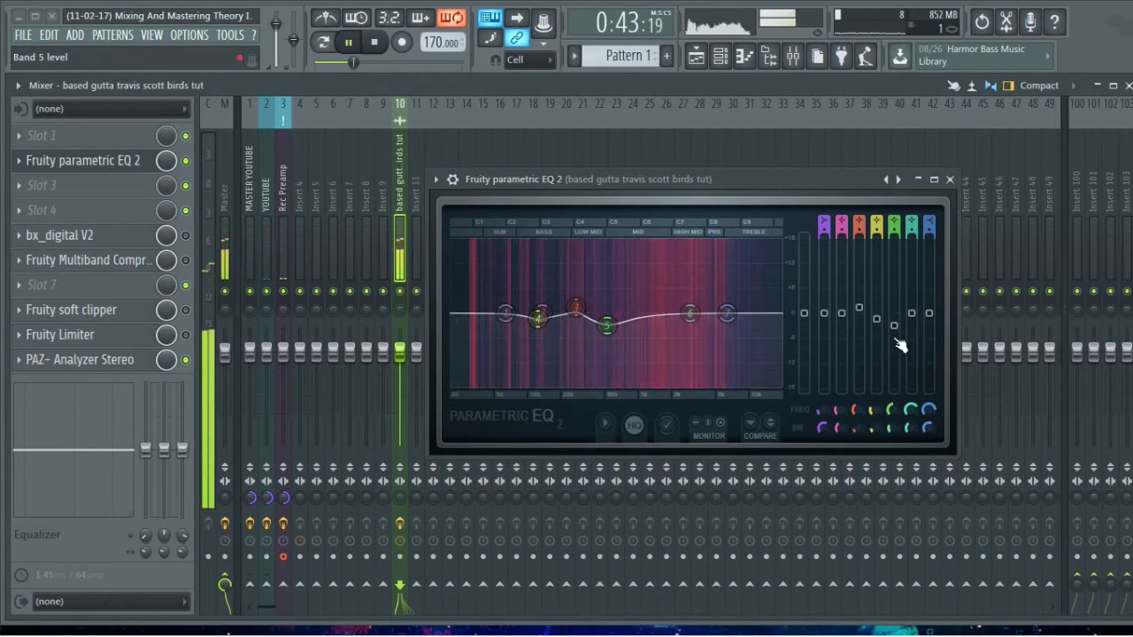
{"action": "left_click_drag", "start_coordinate": [896, 341], "coordinate": [897, 335]}
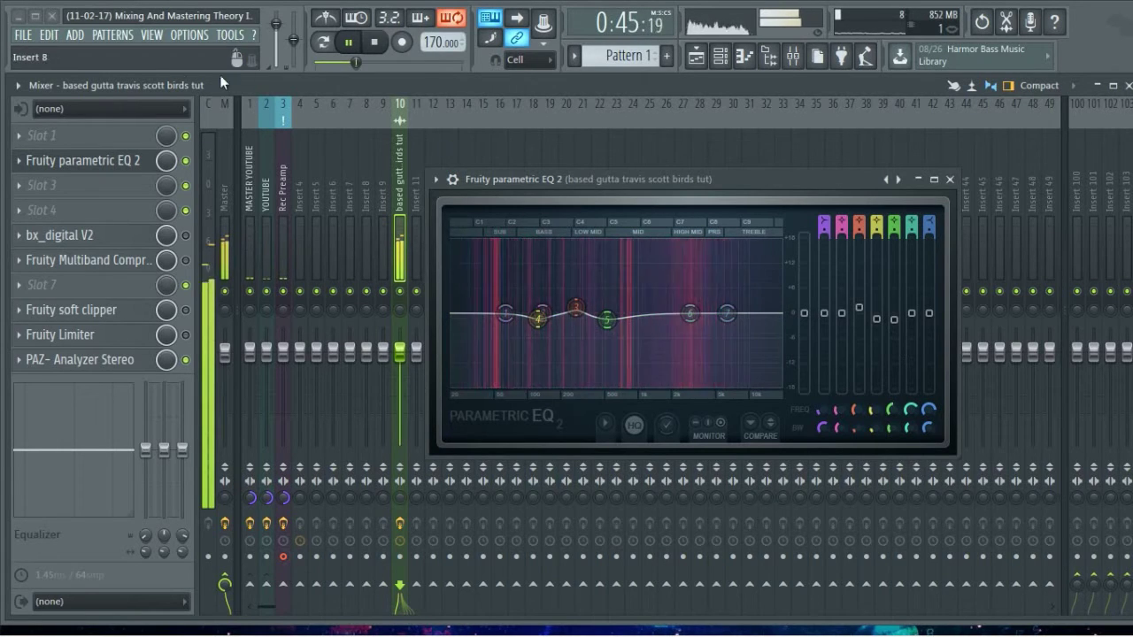
Step: Compare the track with the parametric EQ bypassed and active during playback
{"action": "left_click", "coordinate": [186, 163]}
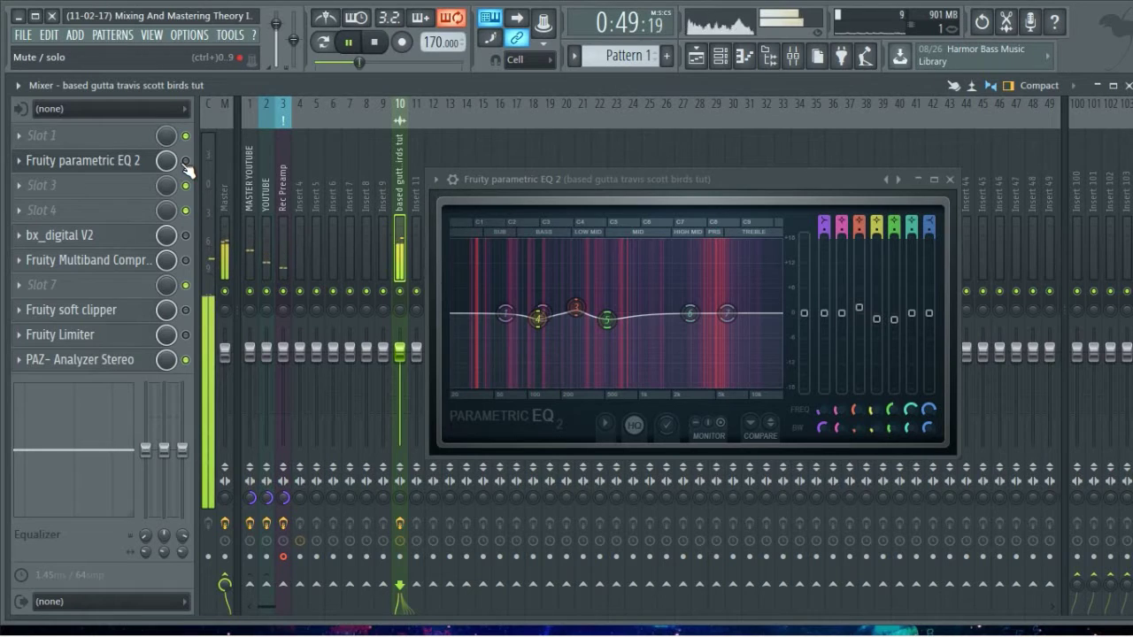
{"action": "left_click", "coordinate": [186, 162]}
{"action": "left_click", "coordinate": [186, 163]}
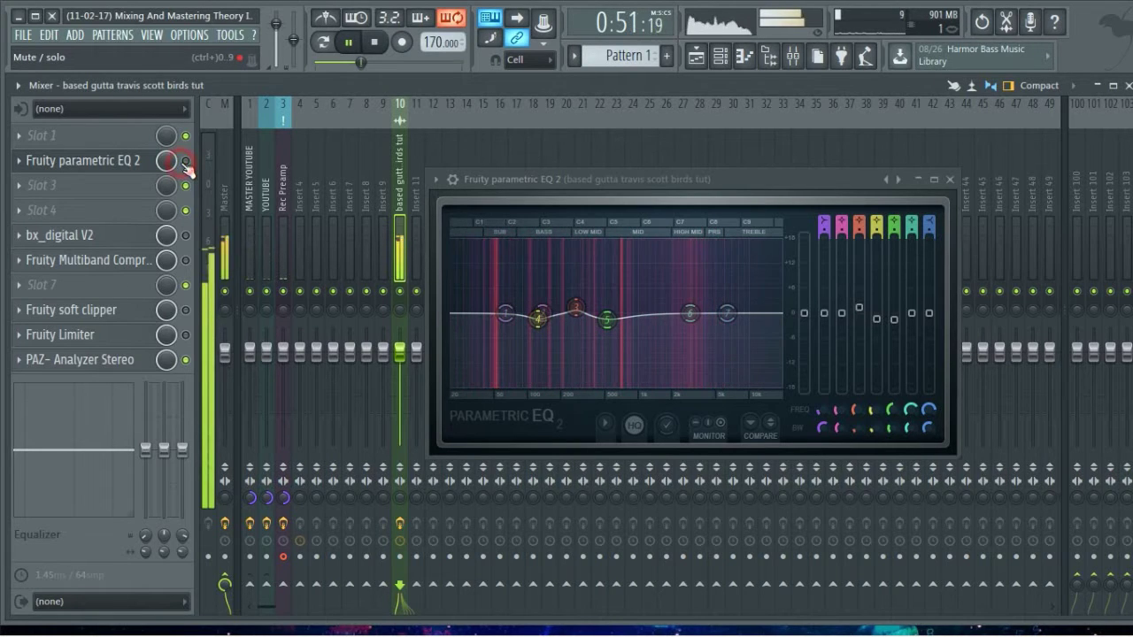
{"action": "left_click", "coordinate": [186, 163]}
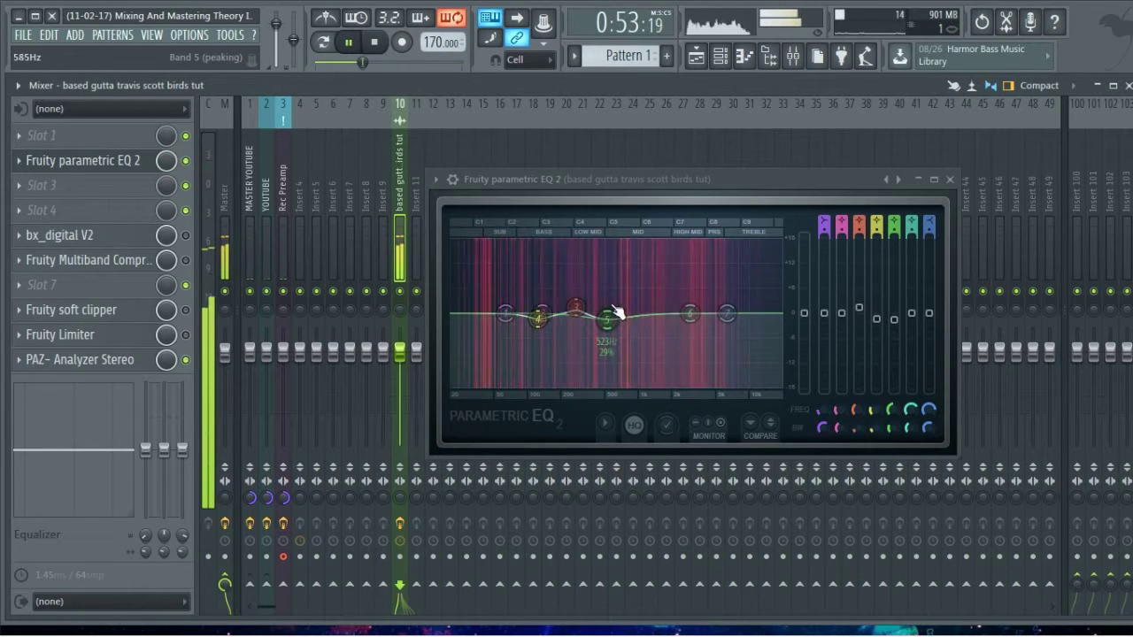
Step: Slightly deepen the cuts on bands 5 and 4, and slightly raise the band 3 boost at 273 Hz
{"action": "left_click_drag", "start_coordinate": [607, 319], "coordinate": [607, 323]}
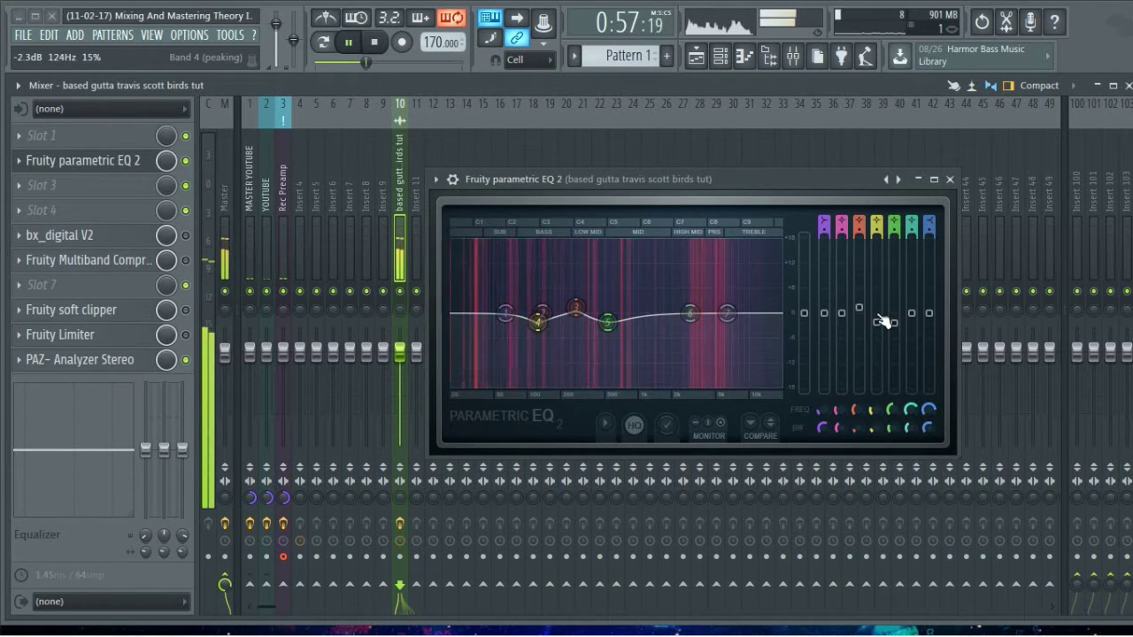
{"action": "mouse_move", "coordinate": [576, 307]}
{"action": "left_mouse_down"}
{"action": "mouse_move", "coordinate": [575, 260]}
{"action": "mouse_move", "coordinate": [576, 305]}
{"action": "left_mouse_up"}
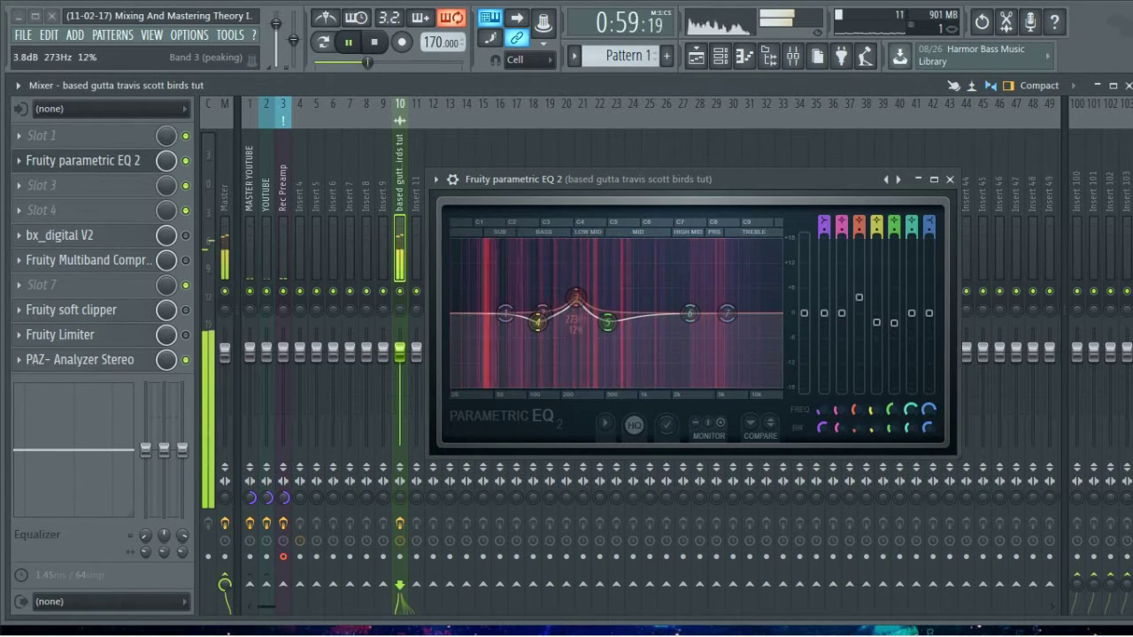
{"action": "left_click_drag", "start_coordinate": [859, 304], "coordinate": [860, 305]}
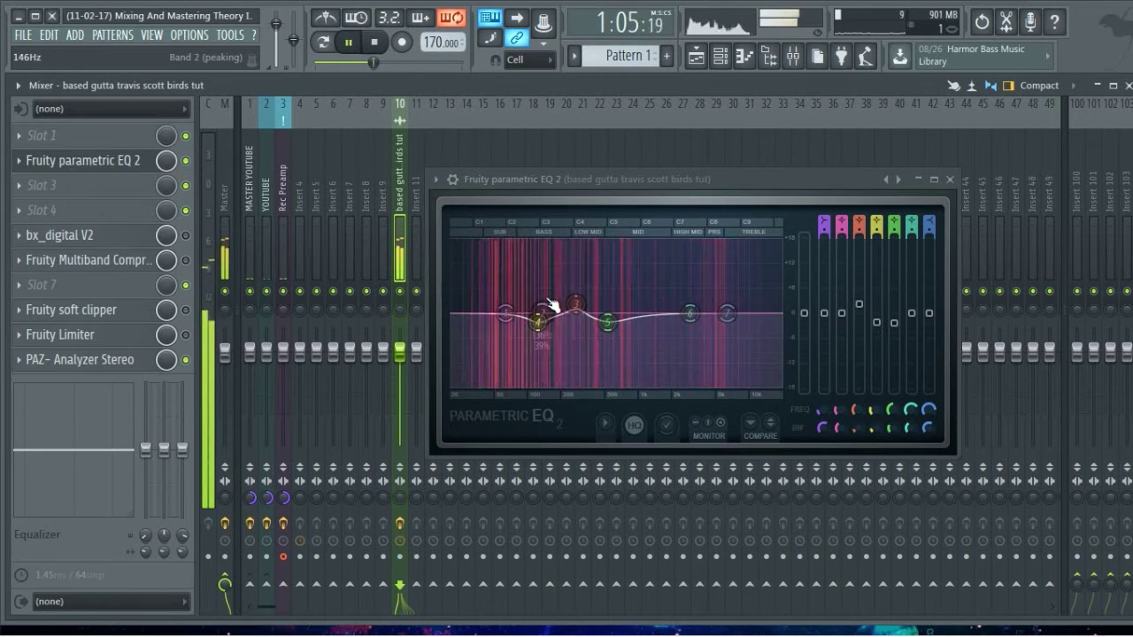
Step: Move EQ band 2 to 40 Hz as a cut of about 1.6 dB with a 4% bandwidth, and stop playback
{"action": "left_click_drag", "start_coordinate": [542, 312], "coordinate": [486, 297]}
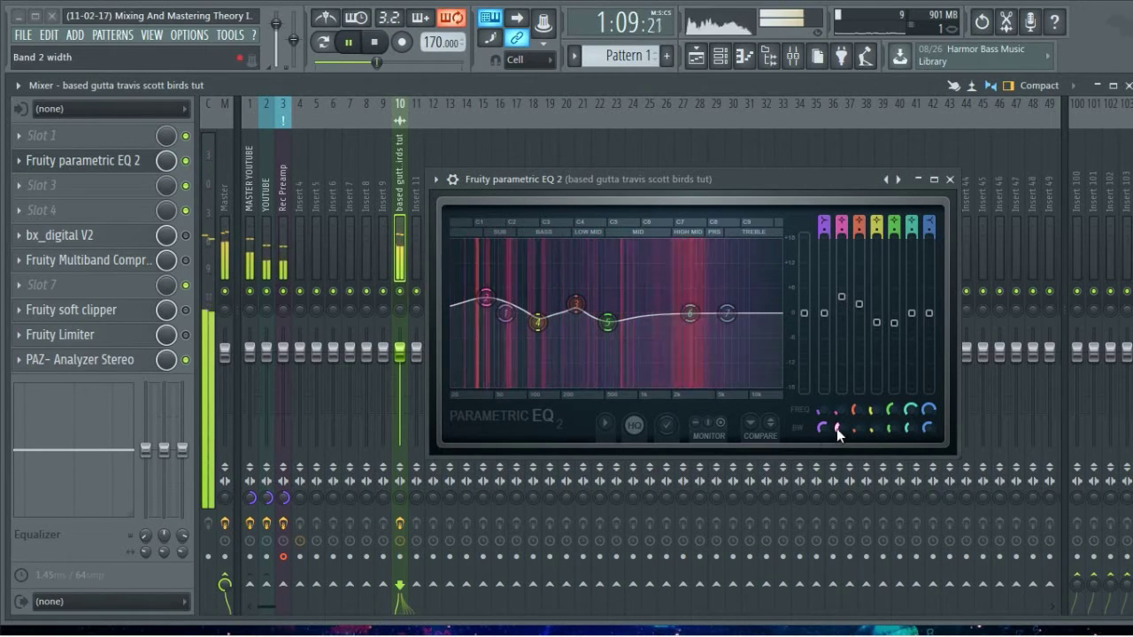
{"action": "left_click_drag", "start_coordinate": [839, 429], "coordinate": [839, 444]}
{"action": "left_click_drag", "start_coordinate": [841, 297], "coordinate": [841, 321]}
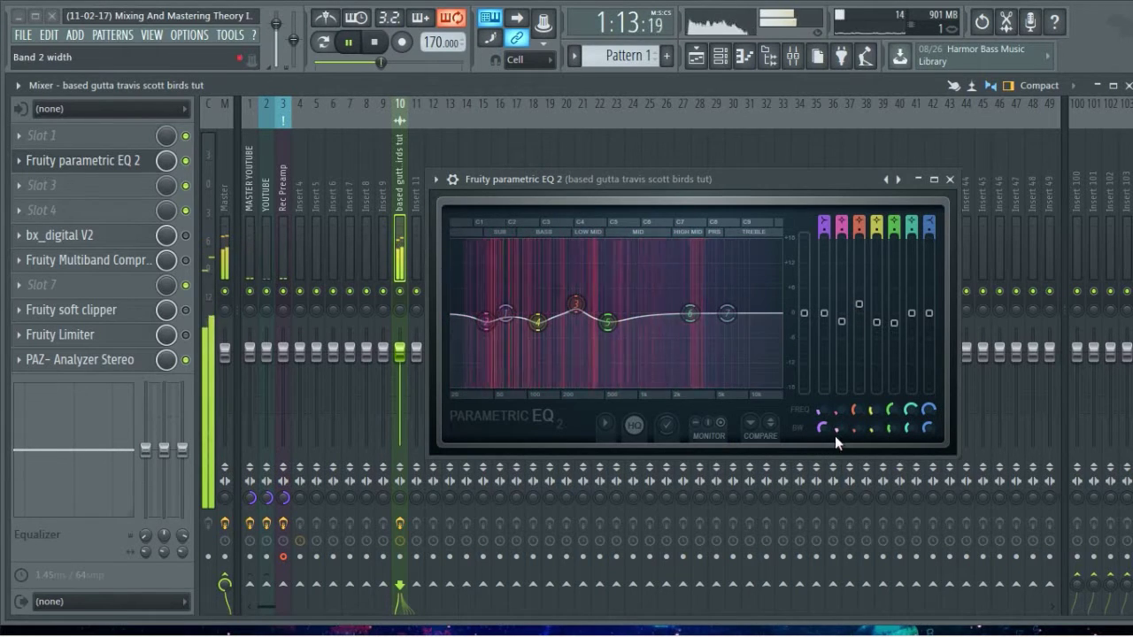
{"action": "left_click_drag", "start_coordinate": [837, 433], "coordinate": [837, 446]}
{"action": "mouse_move", "coordinate": [840, 322]}
{"action": "left_mouse_down"}
{"action": "mouse_move", "coordinate": [841, 271]}
{"action": "mouse_move", "coordinate": [840, 319]}
{"action": "left_mouse_up"}
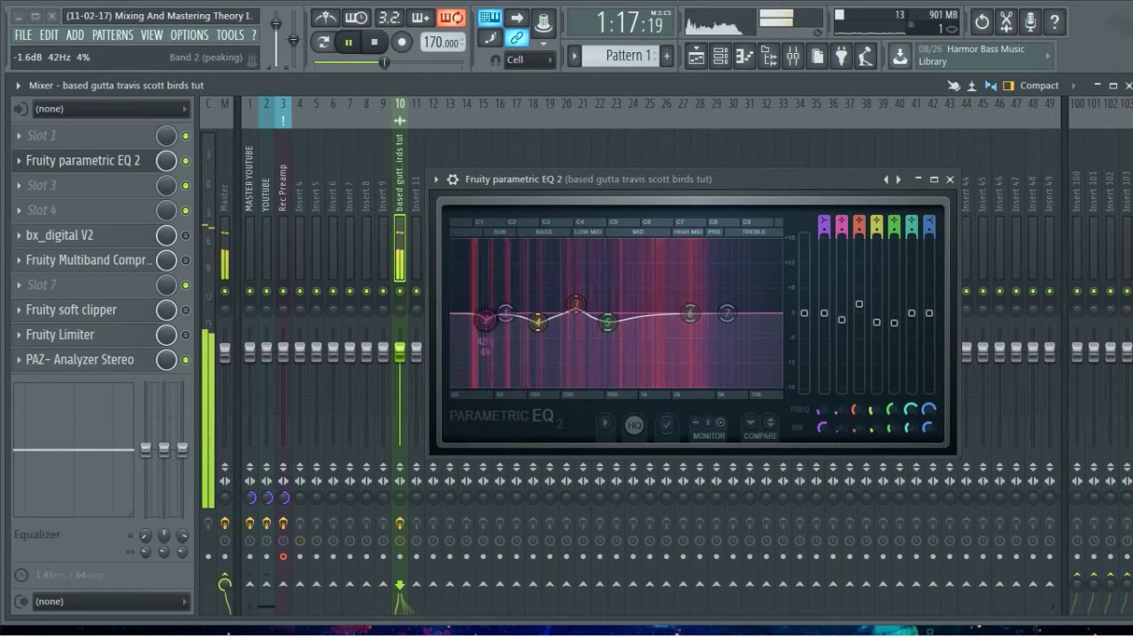
{"action": "left_click_drag", "start_coordinate": [838, 410], "coordinate": [837, 416]}
{"action": "key", "text": "space"}
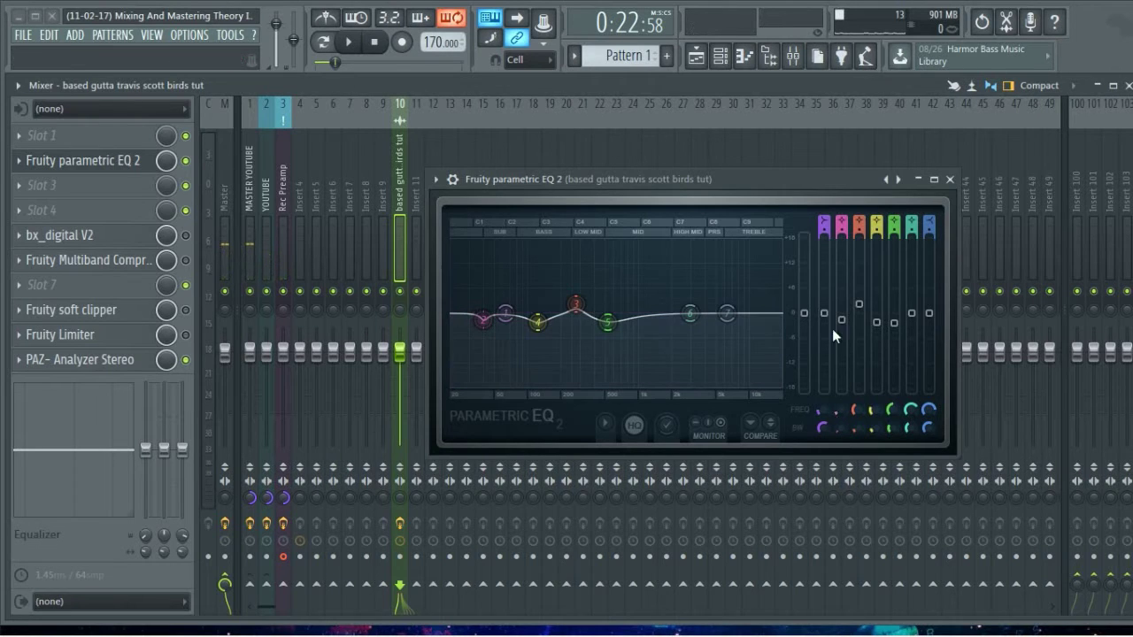
Step: Play the track and boost band 2 to about 12.7 dB while sweeping it down to 33 Hz
{"action": "key", "text": "space"}
{"action": "left_click_drag", "start_coordinate": [842, 325], "coordinate": [841, 332]}
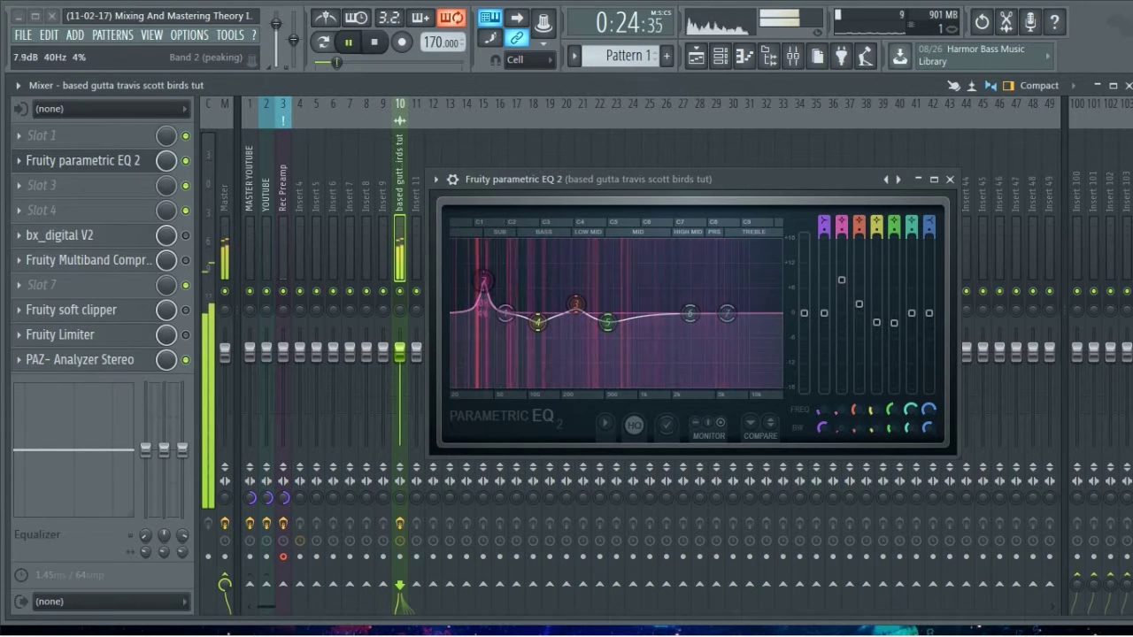
{"action": "left_click_drag", "start_coordinate": [842, 280], "coordinate": [842, 259]}
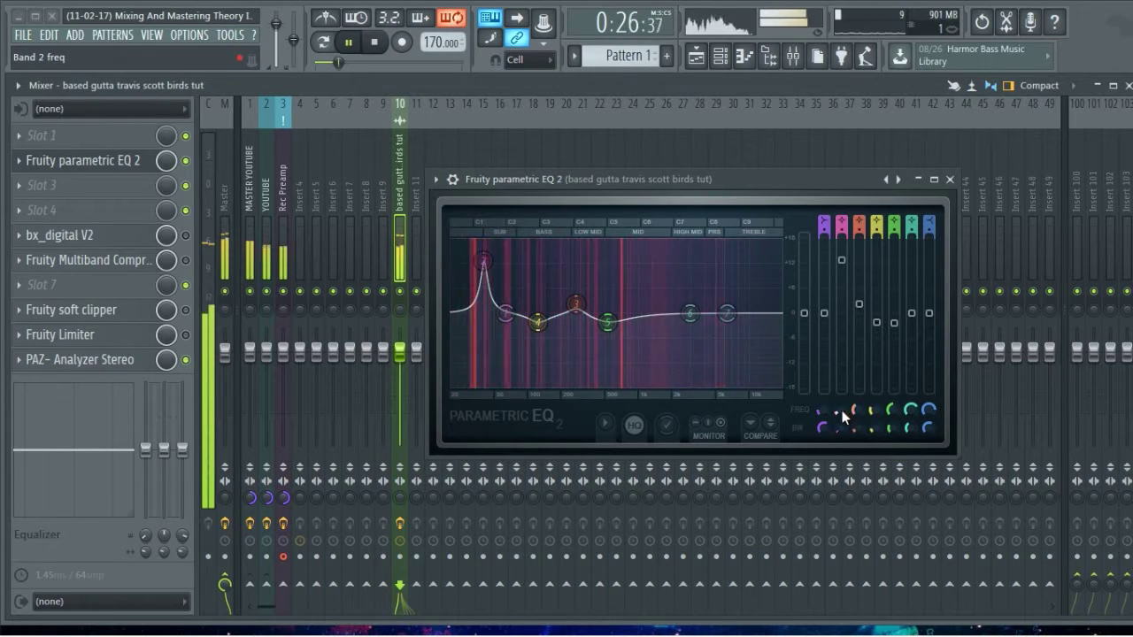
{"action": "left_click_drag", "start_coordinate": [844, 418], "coordinate": [843, 423]}
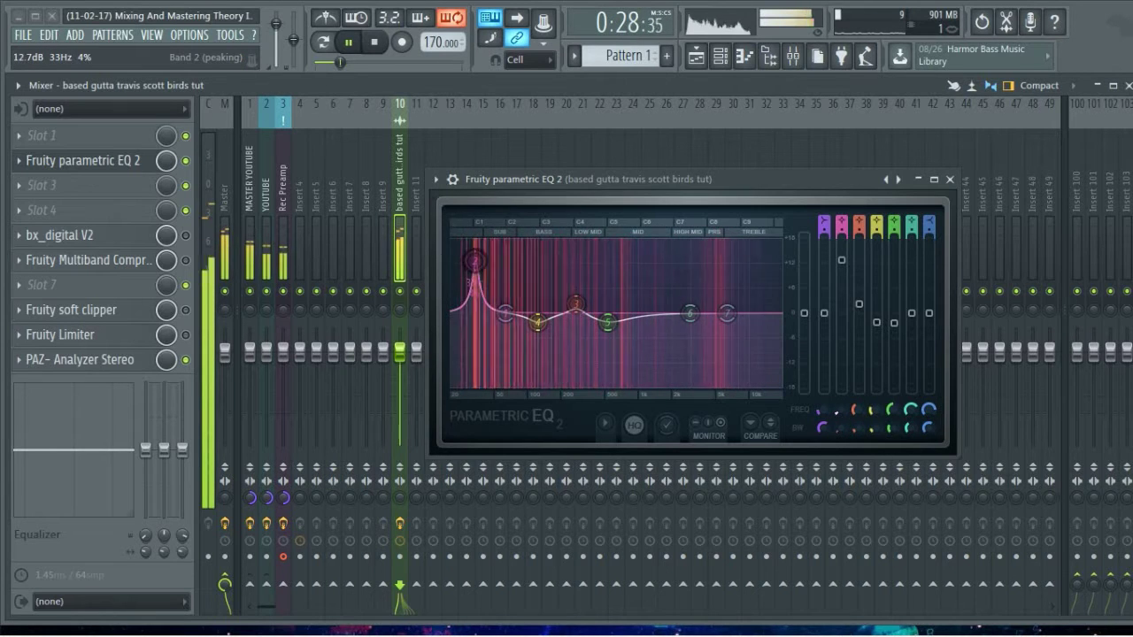
Step: Turn band 2 into a cut of about 1.6 dB at 34 Hz with an 11% bandwidth, and trim the band 3 boost to 1.9 dB
{"action": "left_click_drag", "start_coordinate": [842, 259], "coordinate": [842, 317]}
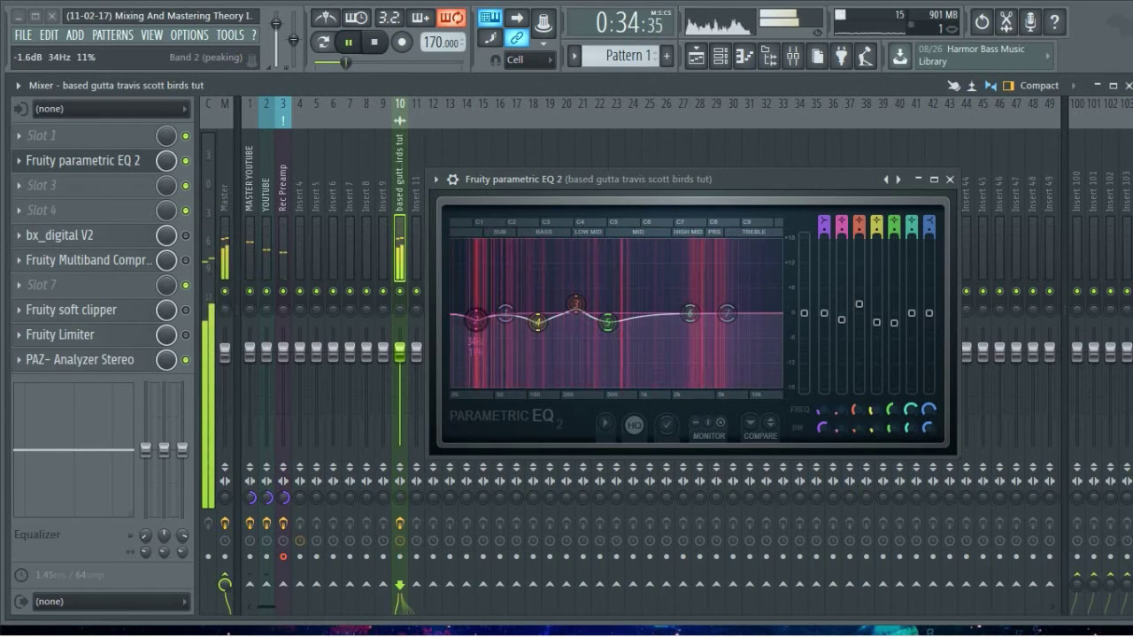
{"action": "left_click", "coordinate": [859, 306]}
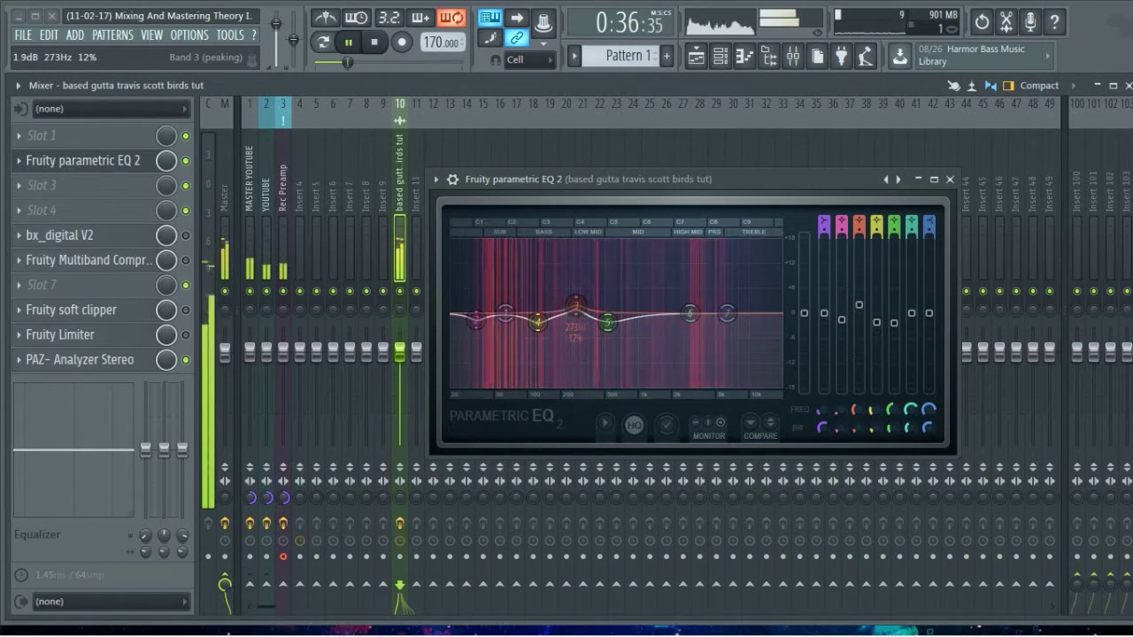
Step: Fine-tune the cuts on bands 4, 2 and 5 while comparing the sound with the parametric EQ bypassed and active
{"action": "left_click", "coordinate": [187, 162]}
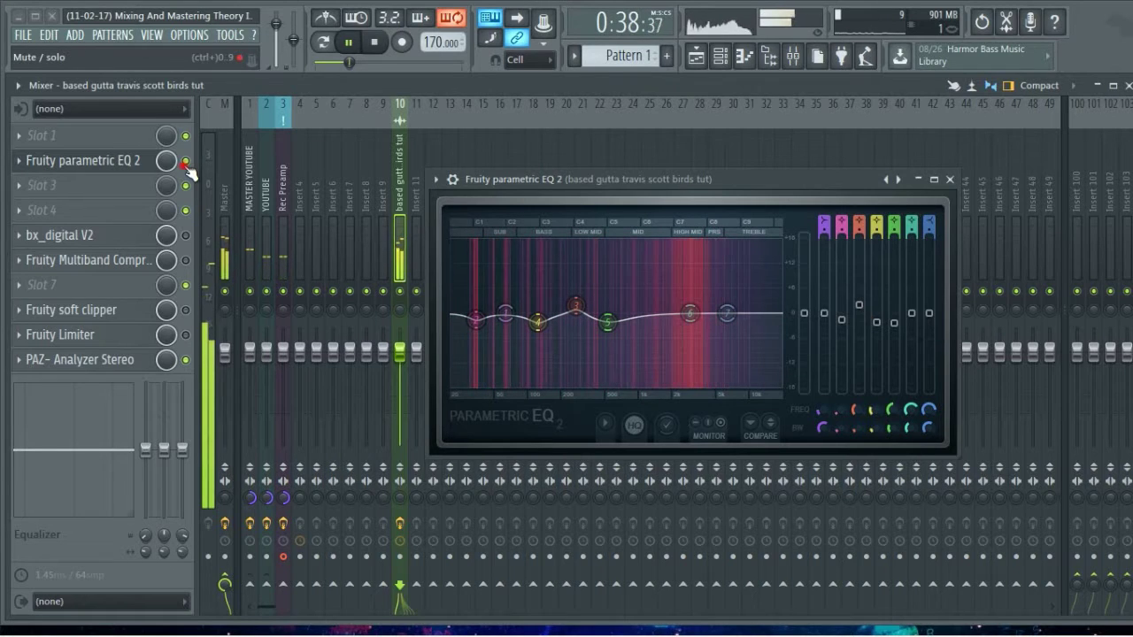
{"action": "left_click", "coordinate": [187, 163]}
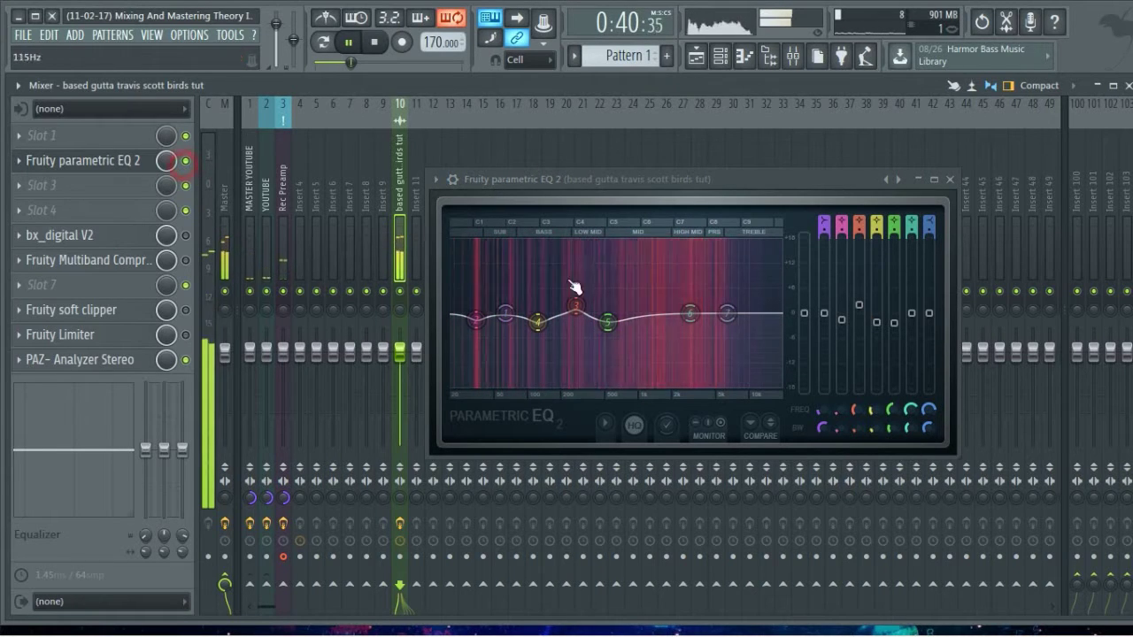
{"action": "left_click", "coordinate": [877, 324]}
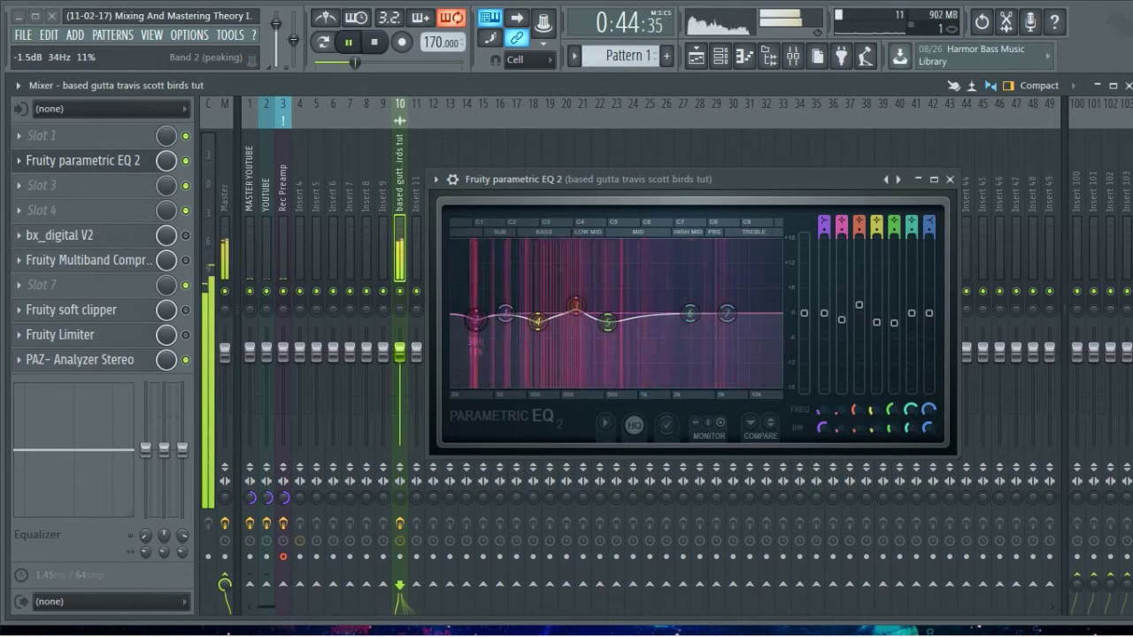
{"action": "left_click", "coordinate": [841, 320]}
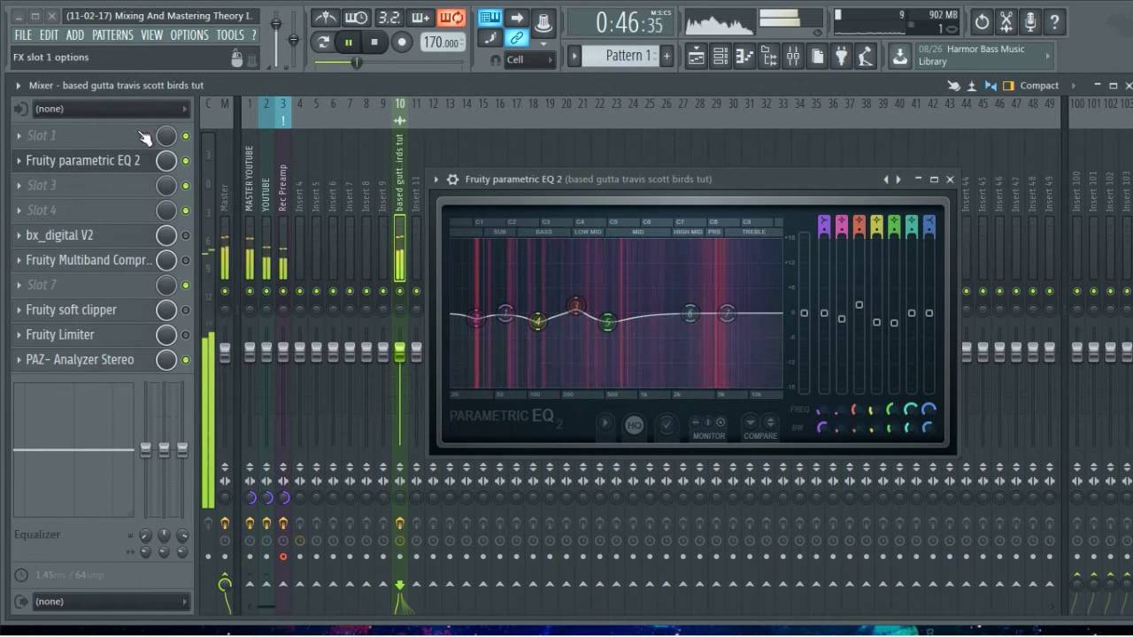
{"action": "left_click", "coordinate": [186, 161]}
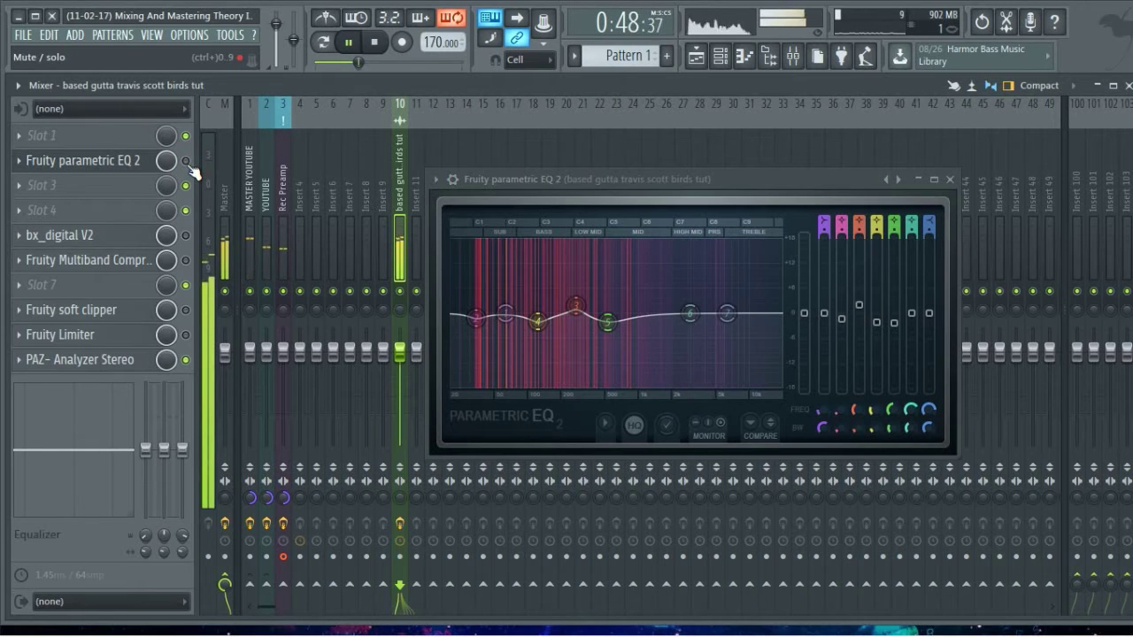
{"action": "left_click", "coordinate": [186, 161]}
{"action": "left_click", "coordinate": [894, 323]}
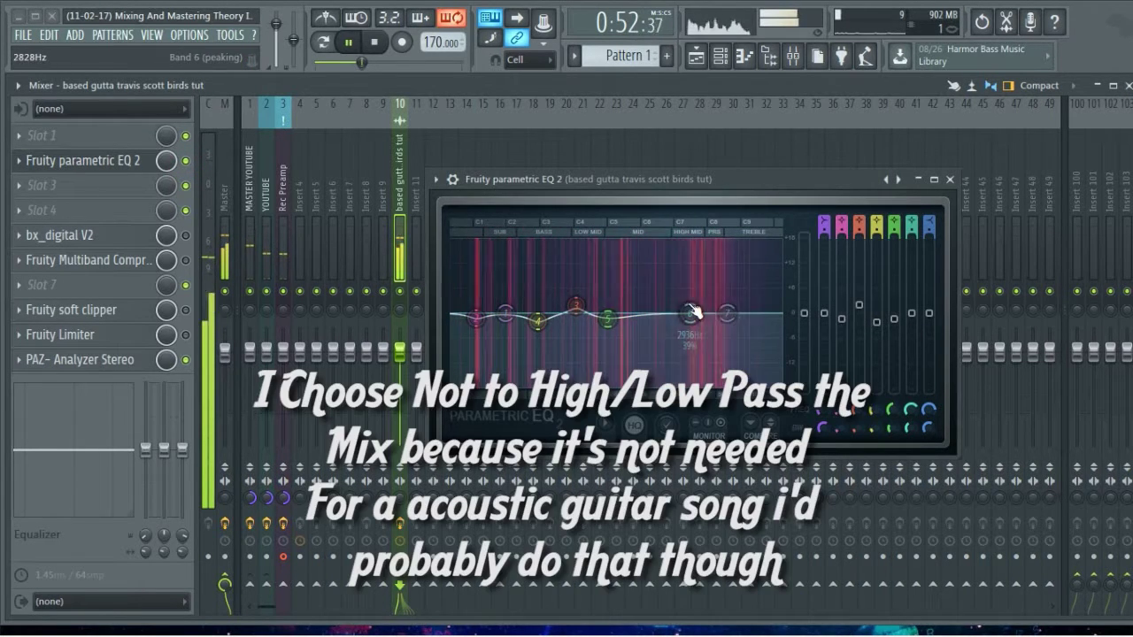
Step: Move EQ band 6 to a slight boost at about 1141 Hz, audition it, and stop playback
{"action": "left_click_drag", "start_coordinate": [689, 312], "coordinate": [663, 305]}
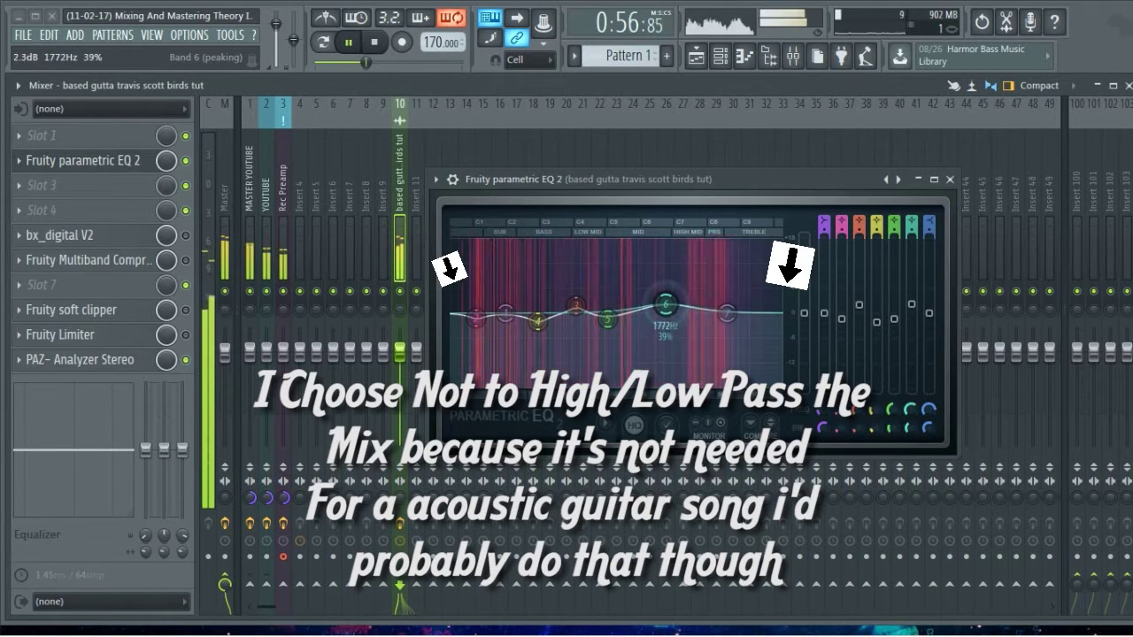
{"action": "key", "text": "space"}
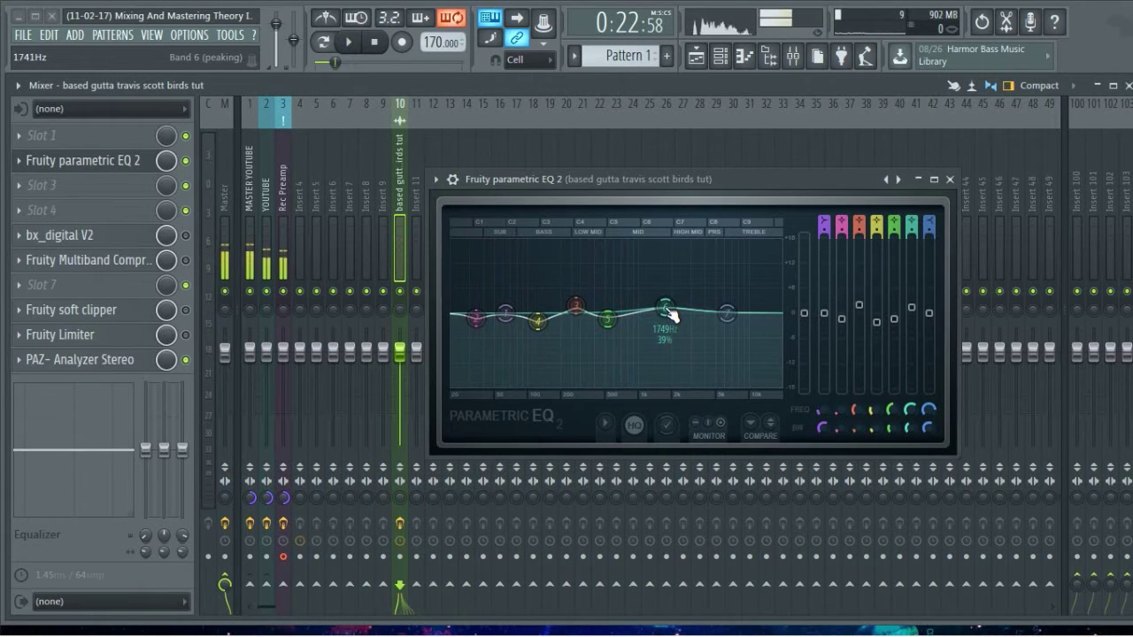
{"action": "left_click_drag", "start_coordinate": [672, 315], "coordinate": [644, 307]}
{"action": "key", "text": "space"}
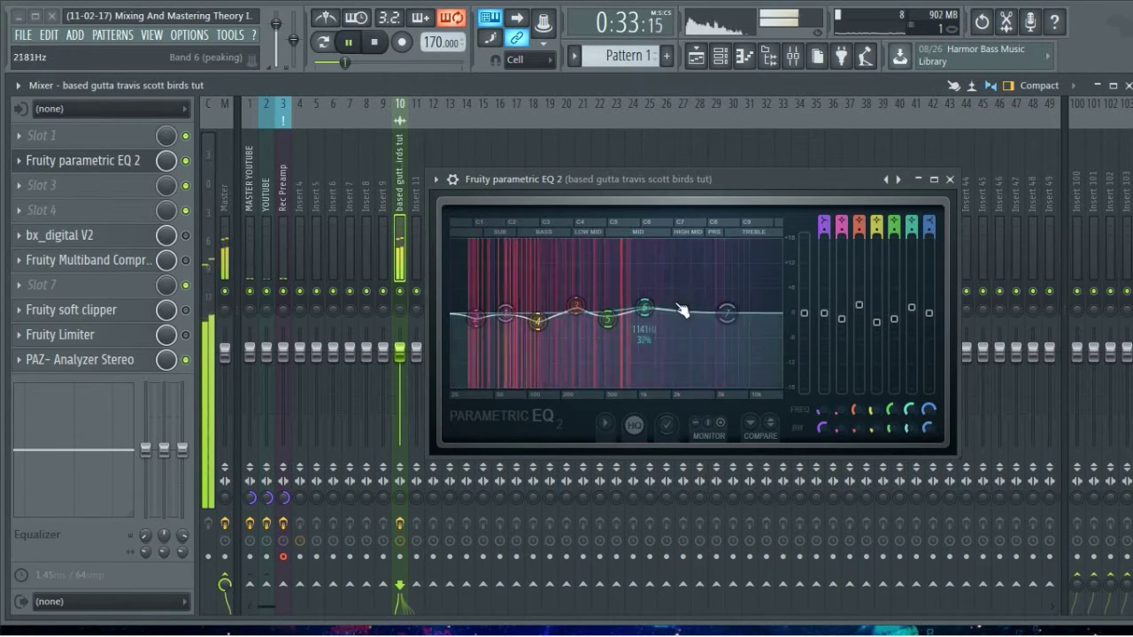
{"action": "key", "text": "space"}
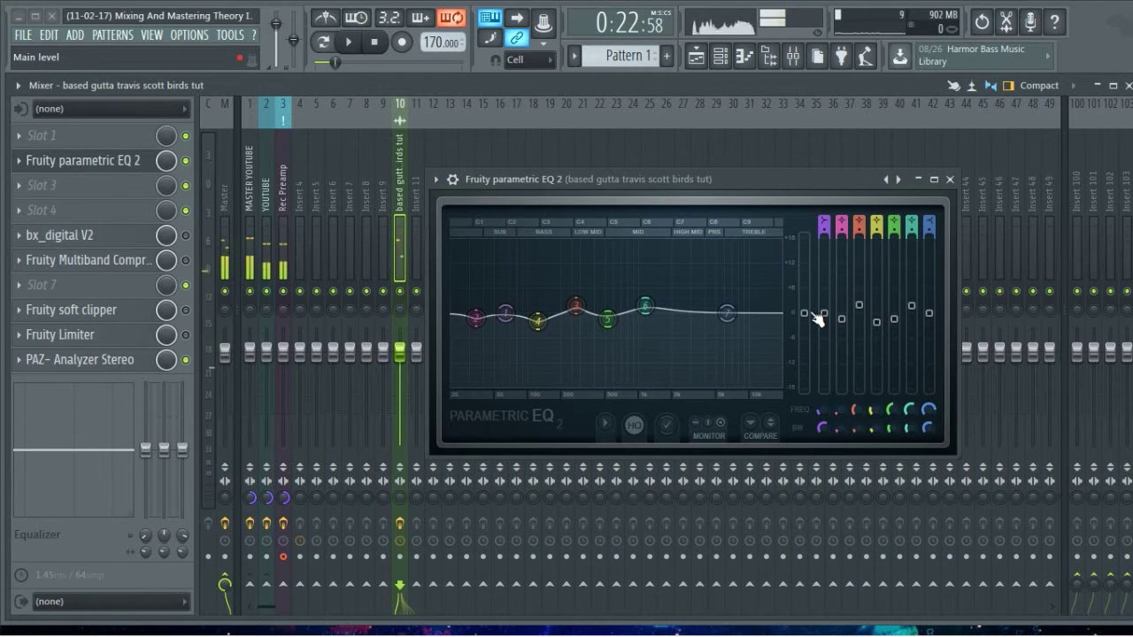
Step: Mute the Rec Preamp track, play the song and compare it with the parametric EQ bypassed and active
{"action": "left_click", "coordinate": [282, 292]}
{"action": "key", "text": "space"}
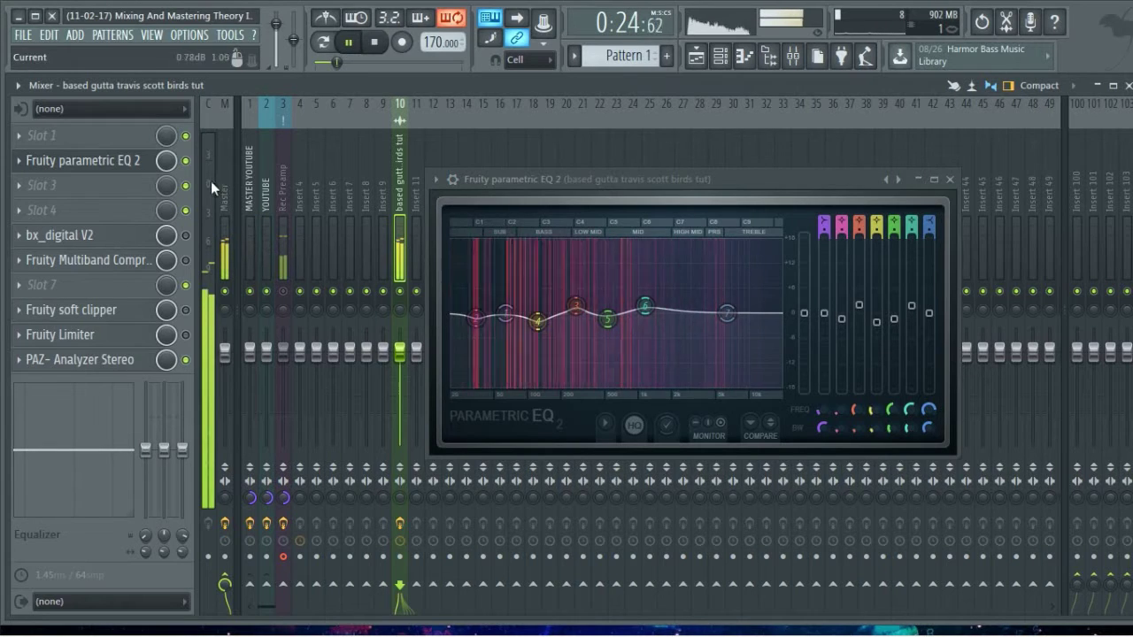
{"action": "left_click", "coordinate": [185, 161]}
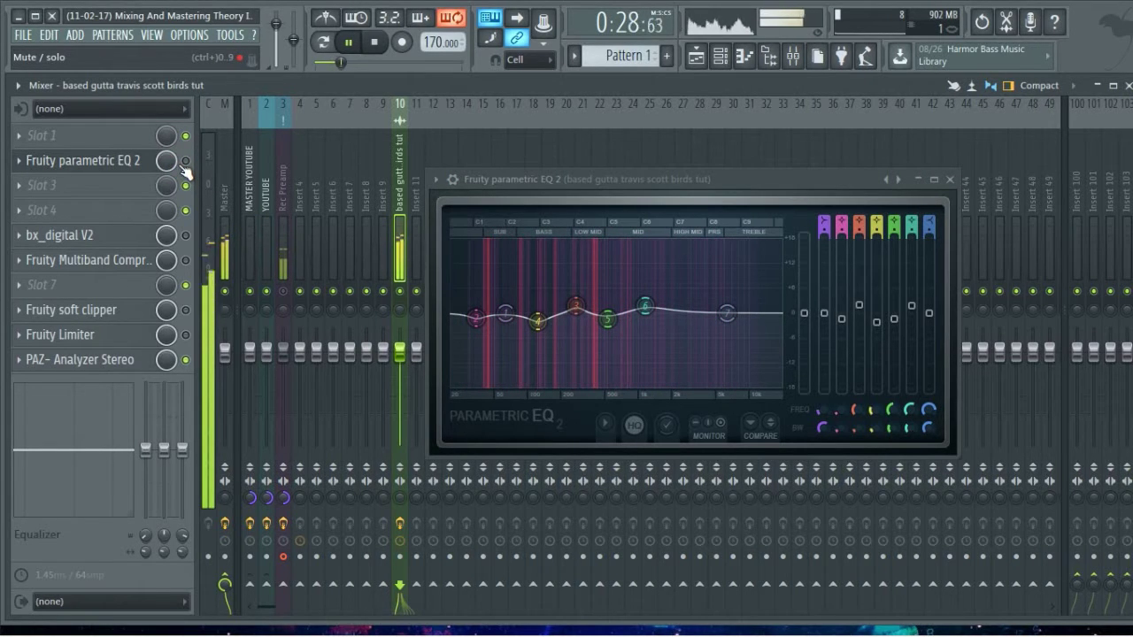
{"action": "left_click", "coordinate": [185, 161]}
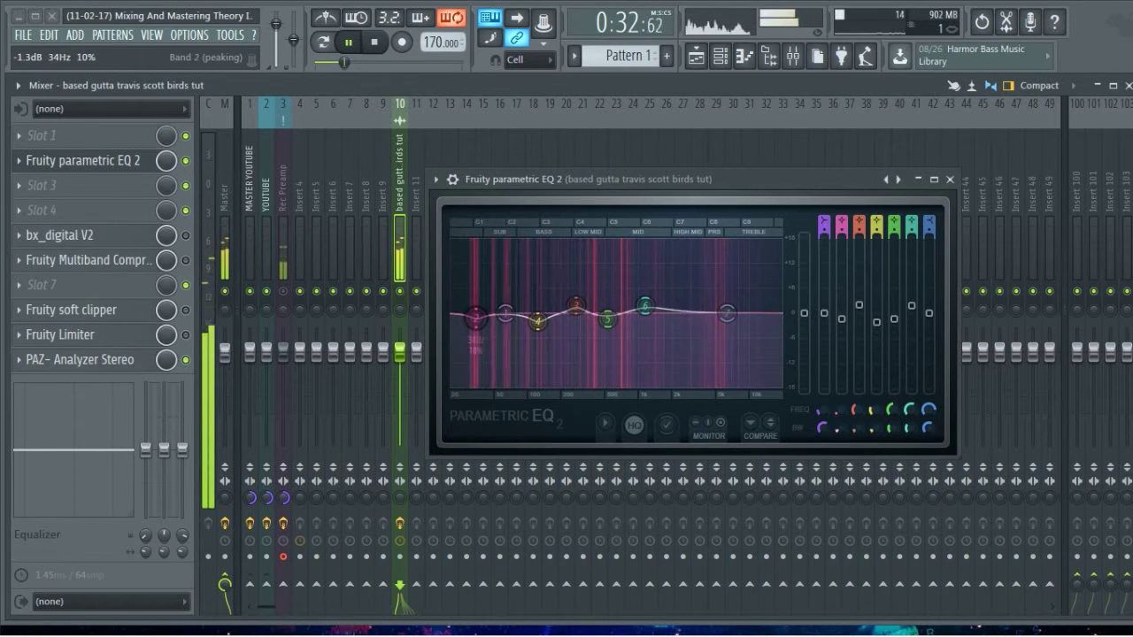
Step: Fine-tune the cuts on EQ bands 2, 4 and 5 and trim band 6 to a 1.3 dB boost at 1155 Hz
{"action": "left_click_drag", "start_coordinate": [839, 428], "coordinate": [840, 431]}
{"action": "left_click_drag", "start_coordinate": [841, 321], "coordinate": [840, 323]}
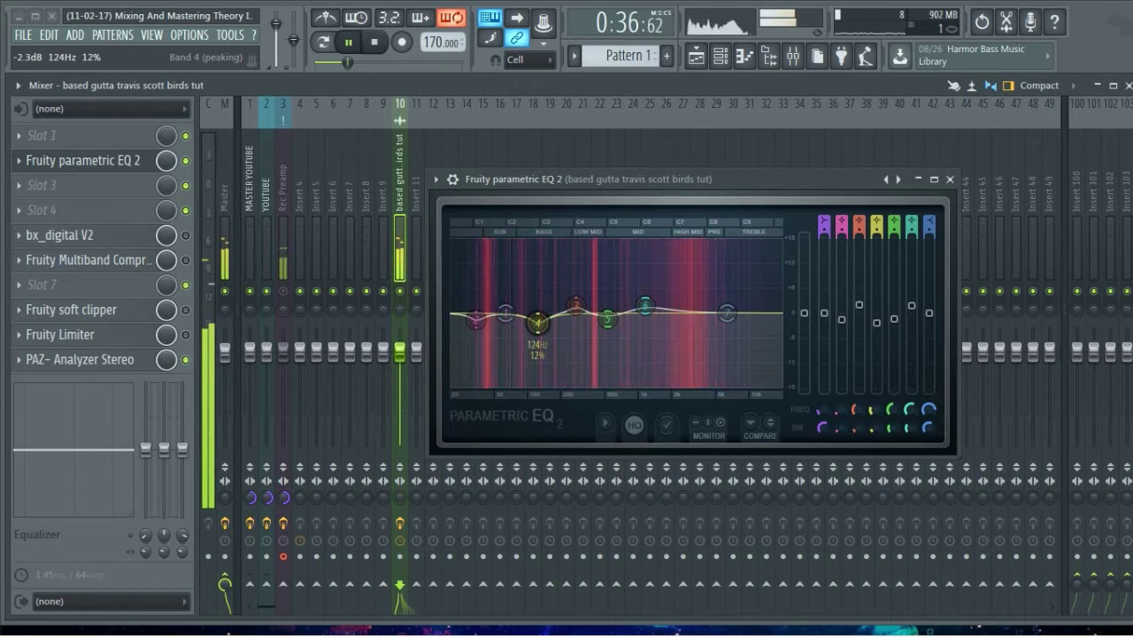
{"action": "mouse_move", "coordinate": [876, 323]}
{"action": "left_mouse_down"}
{"action": "mouse_move", "coordinate": [876, 297]}
{"action": "mouse_move", "coordinate": [876, 322]}
{"action": "left_mouse_up"}
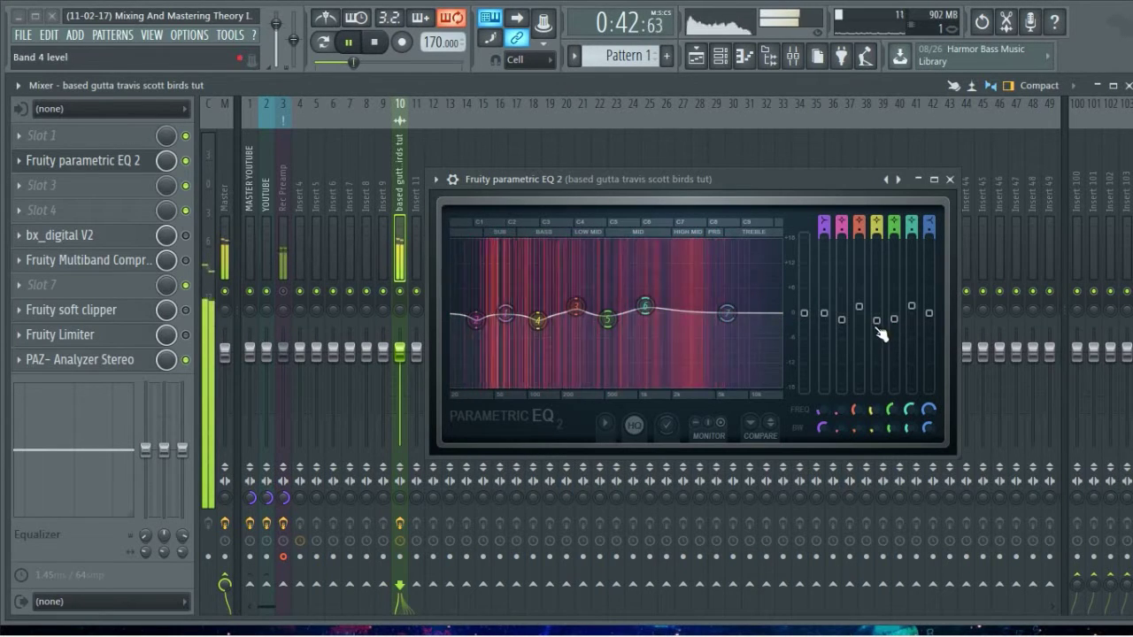
{"action": "left_click_drag", "start_coordinate": [876, 322], "coordinate": [893, 322]}
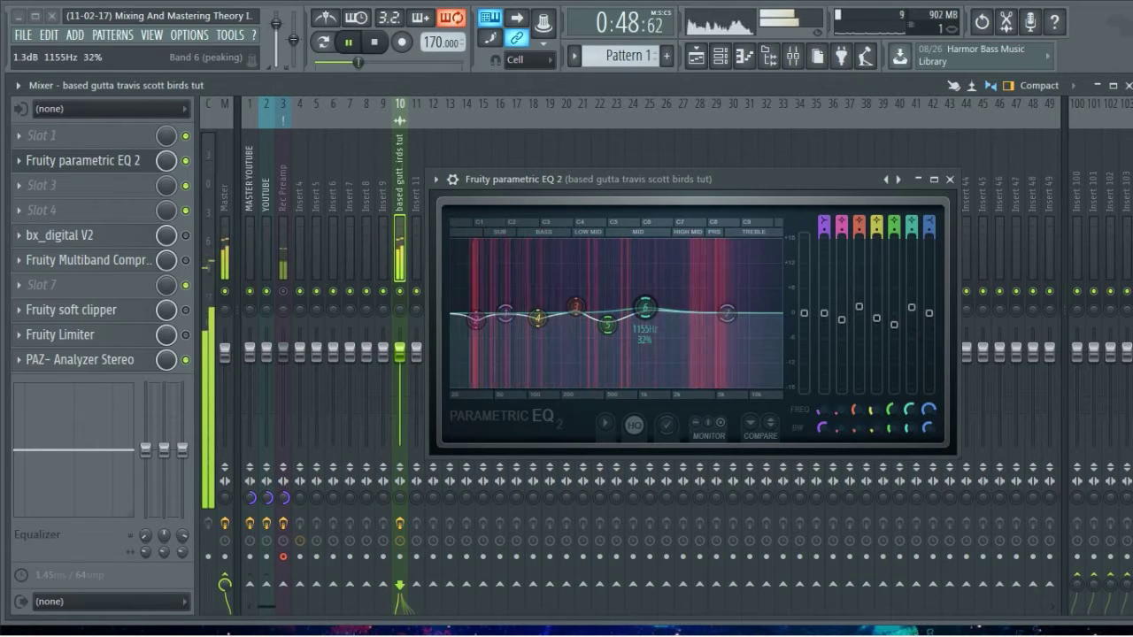
Step: Compare the track with the parametric EQ bypassed and active, fine-tune band 5's bandwidth, and stop playback
{"action": "left_click", "coordinate": [187, 162]}
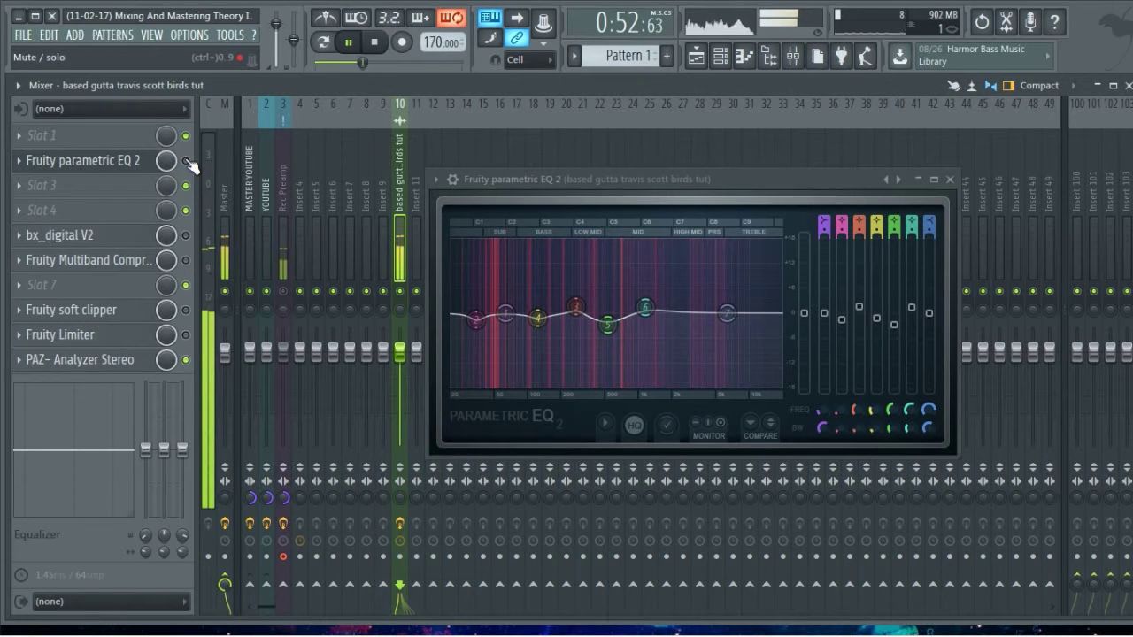
{"action": "left_click", "coordinate": [186, 162]}
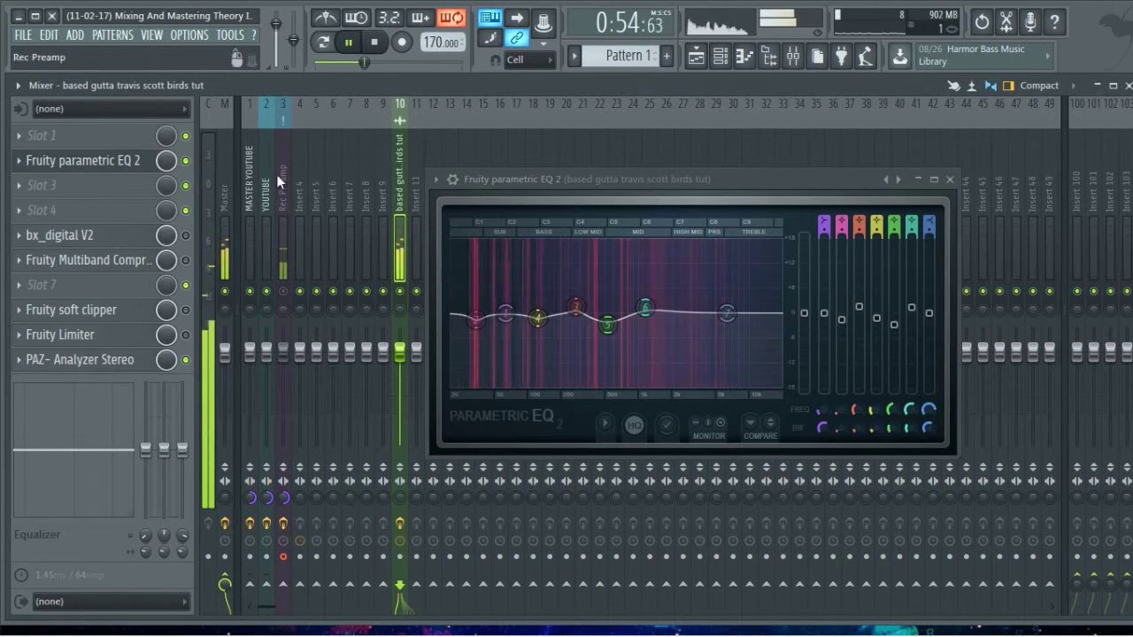
{"action": "left_click_drag", "start_coordinate": [892, 429], "coordinate": [893, 409]}
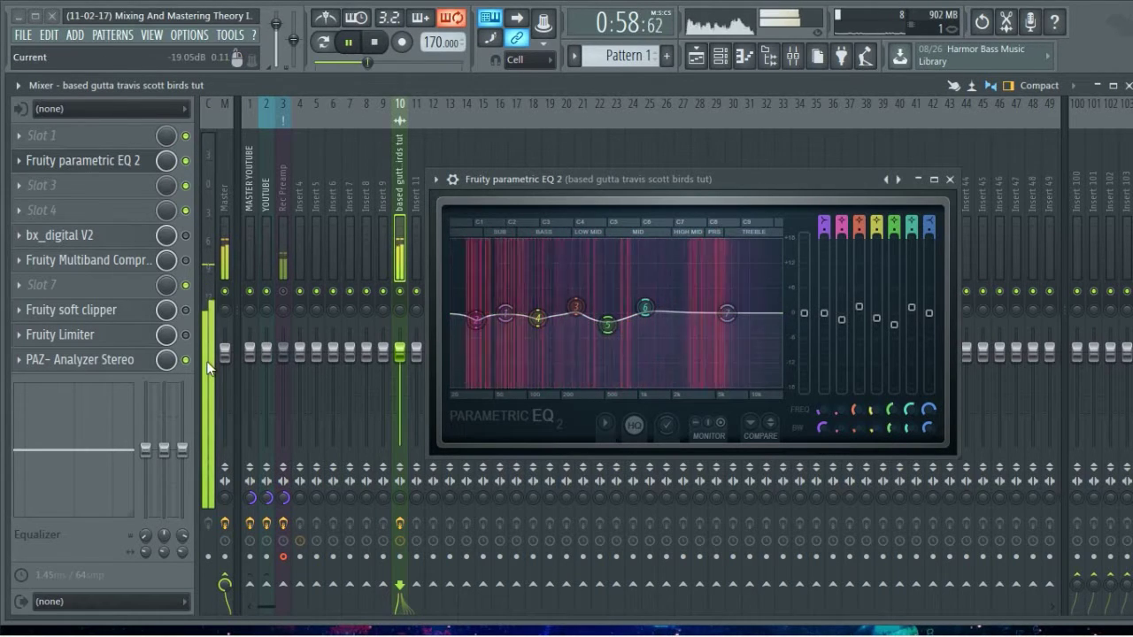
{"action": "key", "text": "space"}
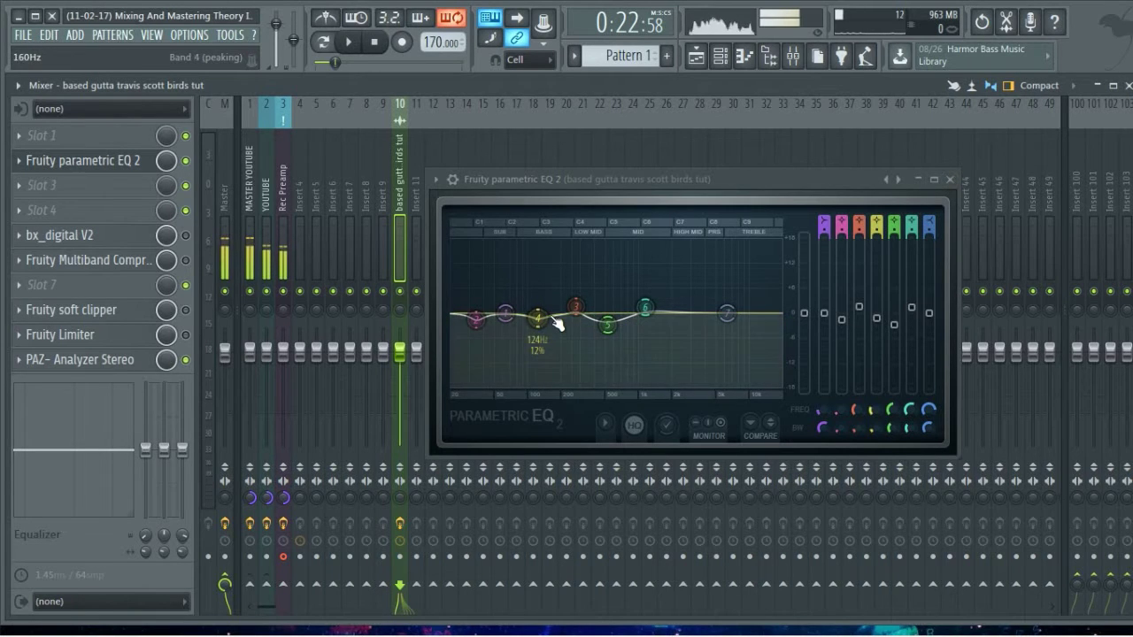
Step: Close the parametric EQ, then enable and open bx_digital V2 on the exported track's mixer insert
{"action": "left_click", "coordinate": [951, 180]}
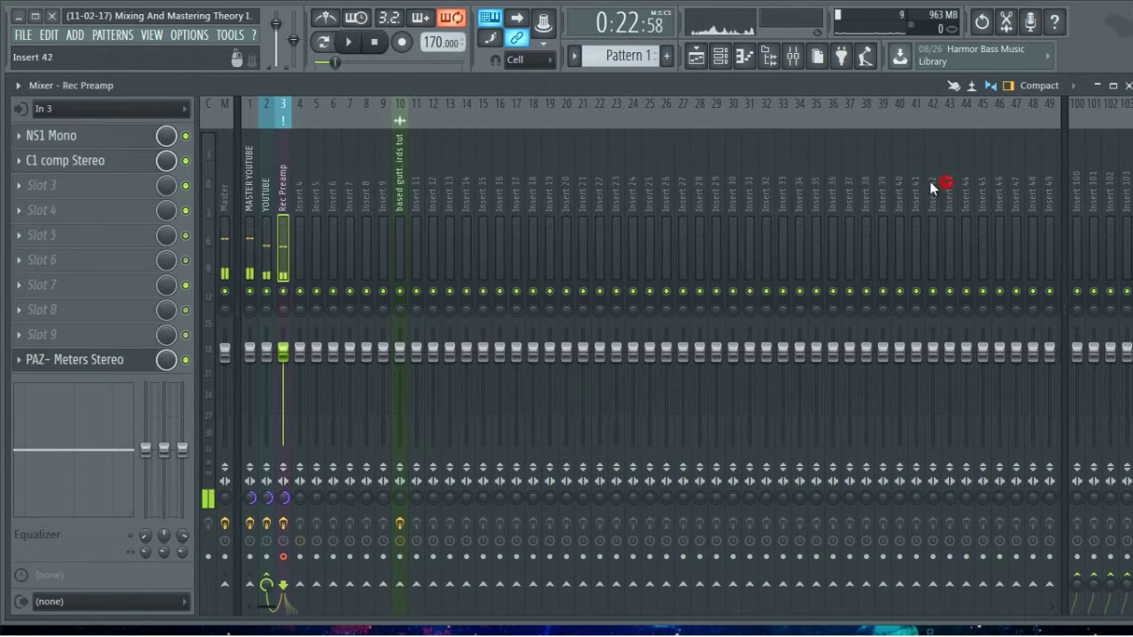
{"action": "left_click", "coordinate": [403, 232]}
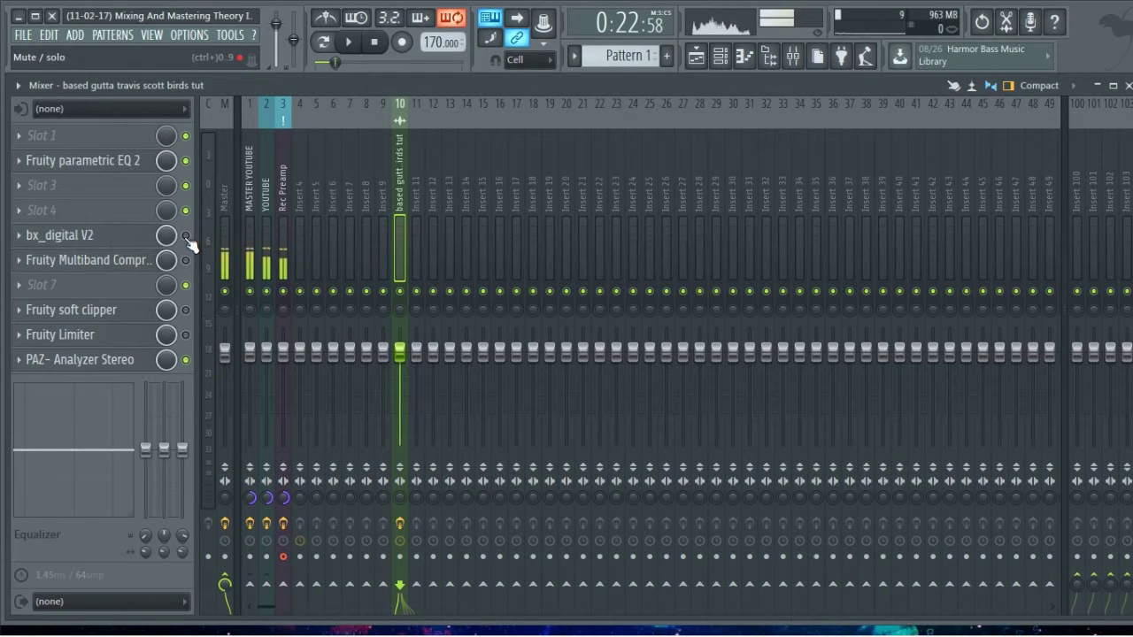
{"action": "left_click", "coordinate": [125, 233]}
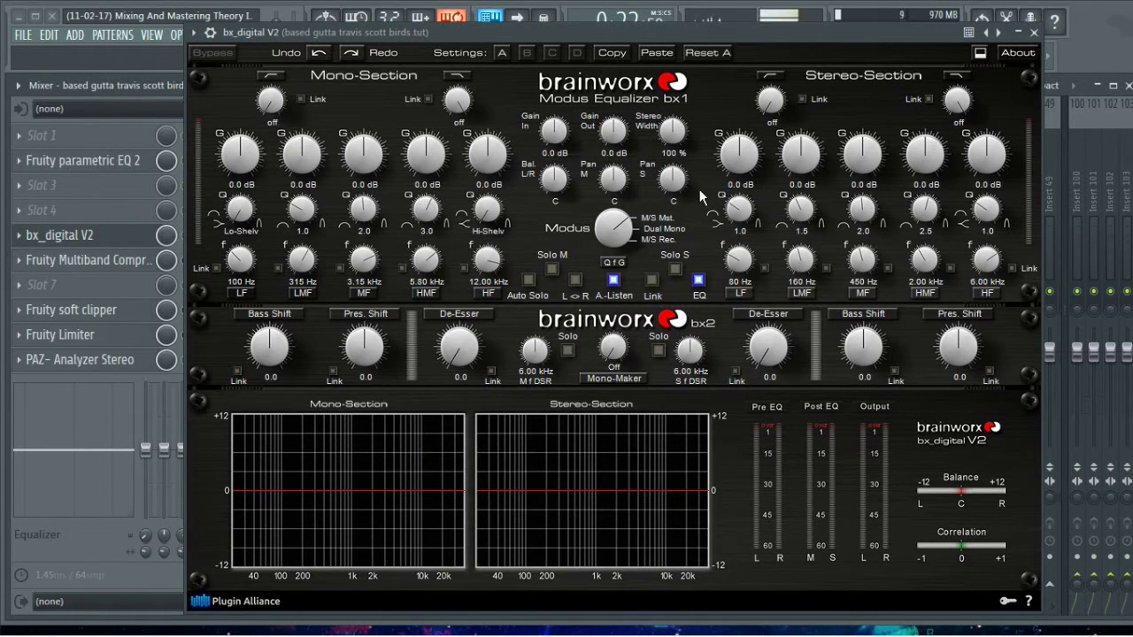
{"action": "left_click_drag", "start_coordinate": [705, 40], "coordinate": [696, 50]}
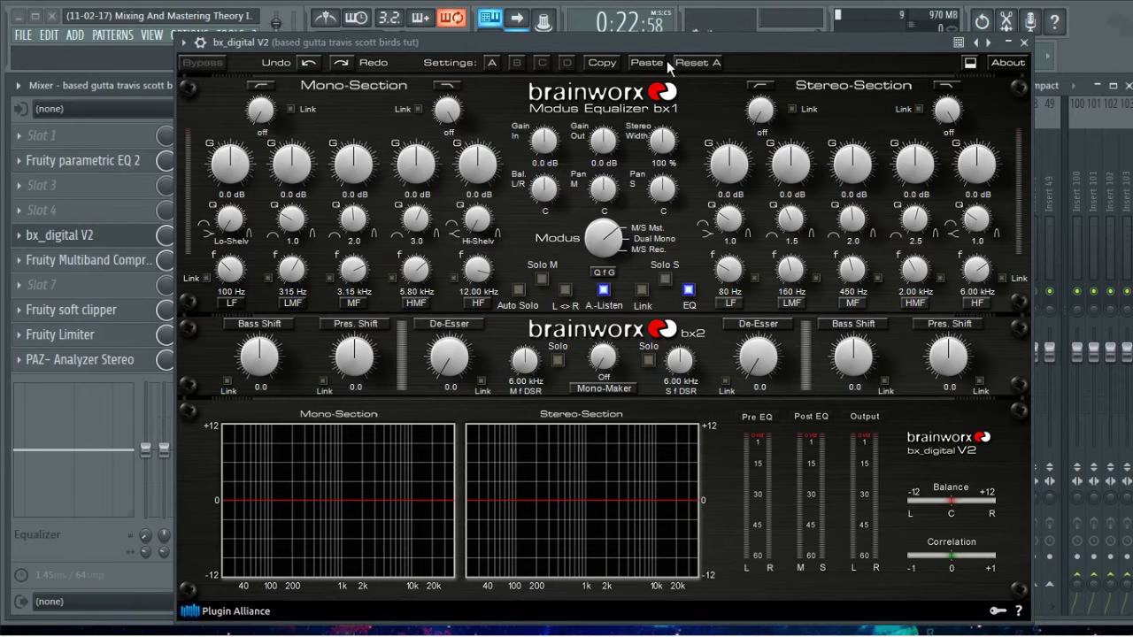
{"action": "left_click_drag", "start_coordinate": [664, 46], "coordinate": [648, 34]}
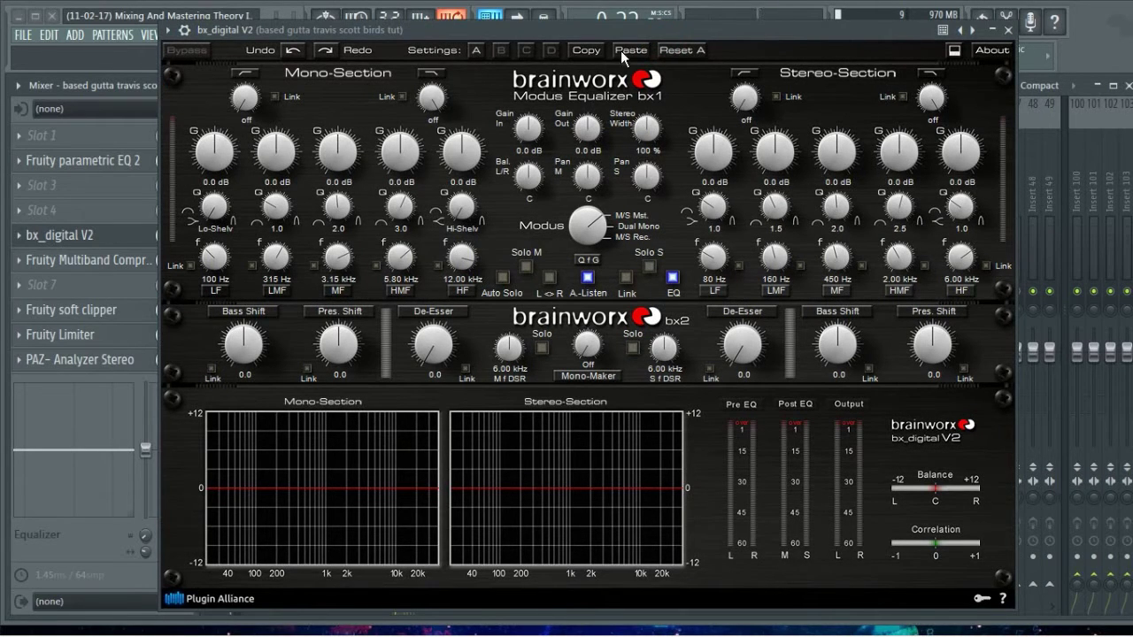
{"action": "left_click_drag", "start_coordinate": [675, 30], "coordinate": [666, 109]}
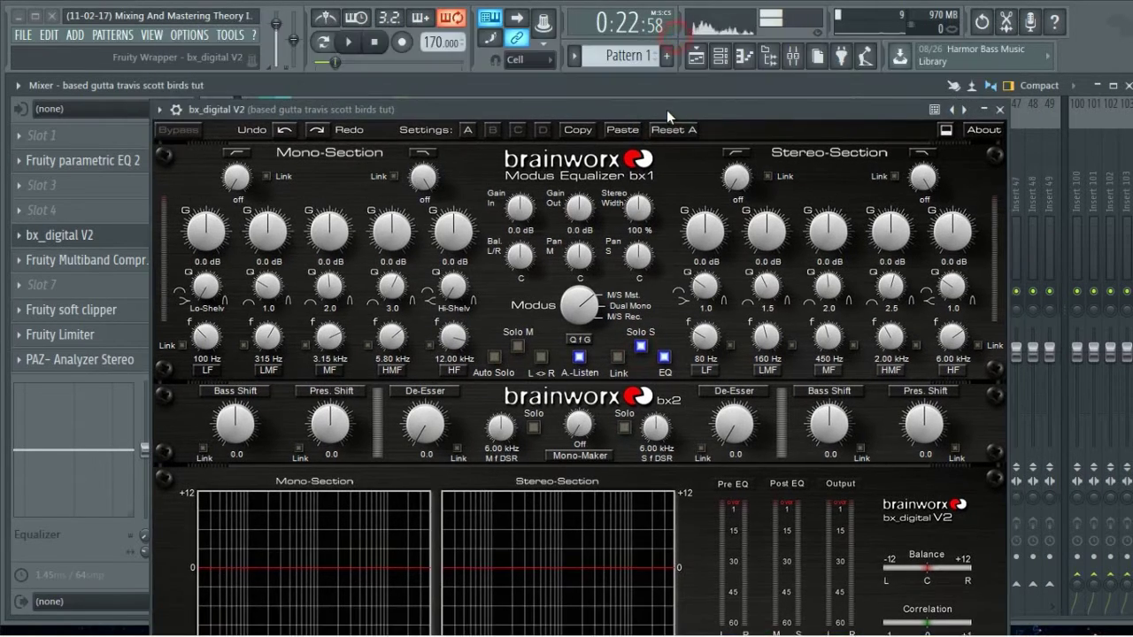
Step: Play the track and compare the full mix with the soloed side signal in bx_digital V2
{"action": "key", "text": "space"}
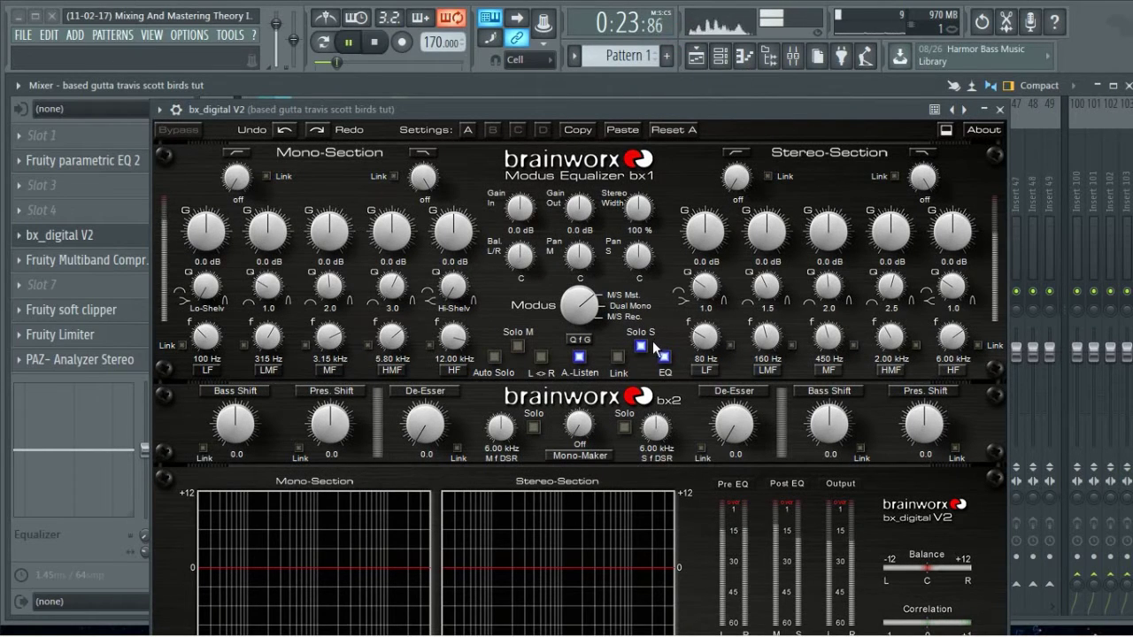
{"action": "left_click", "coordinate": [640, 346]}
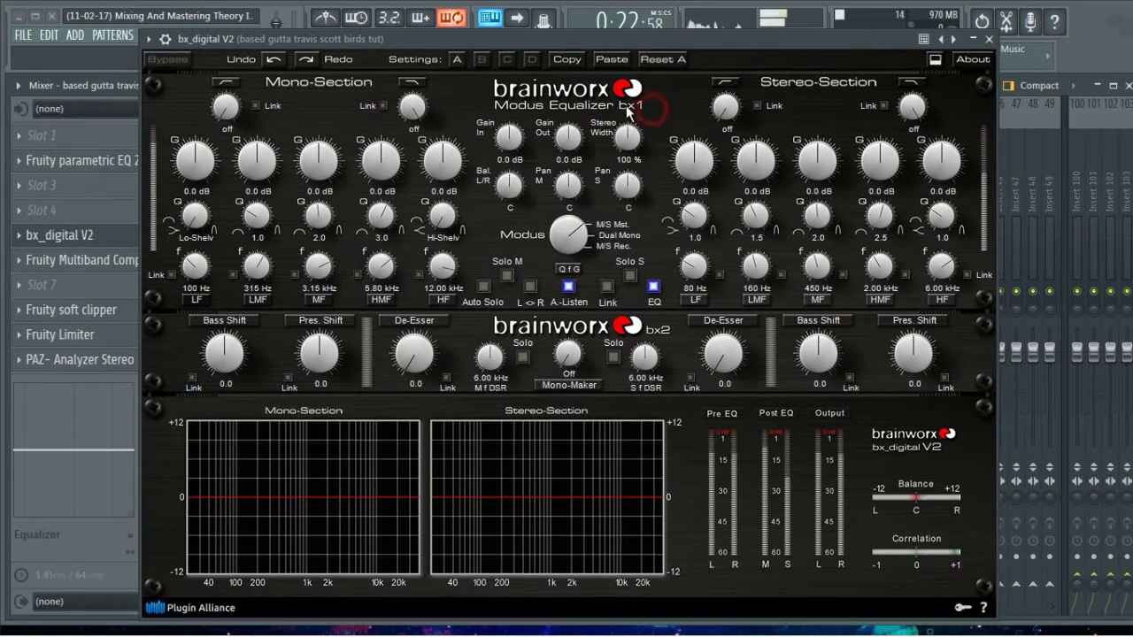
{"action": "left_click", "coordinate": [630, 275]}
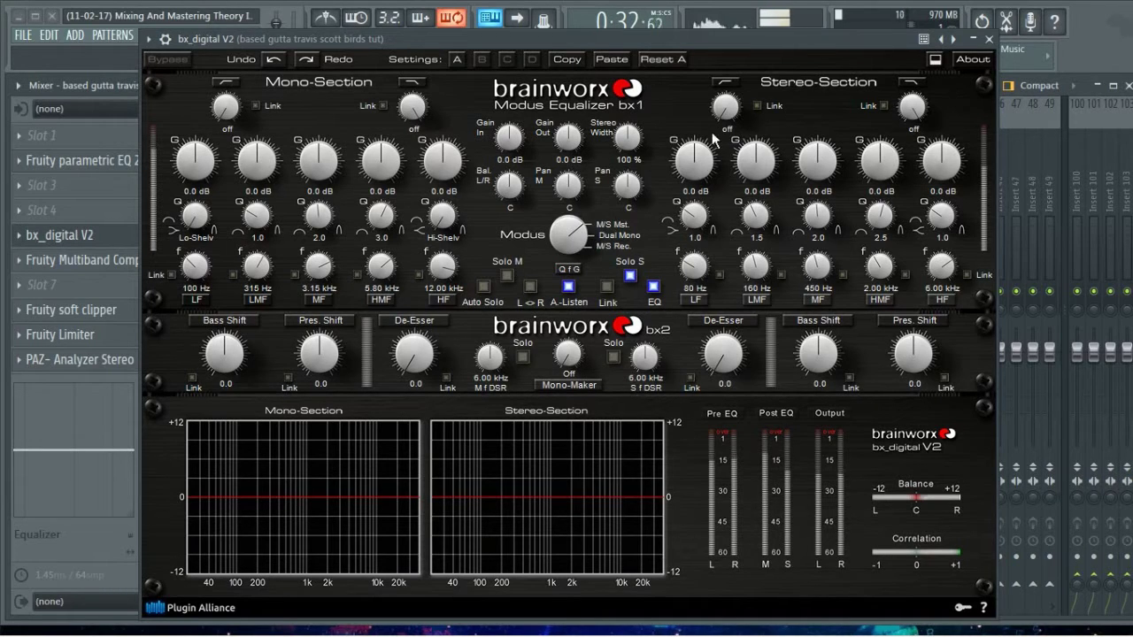
{"action": "left_click", "coordinate": [631, 277]}
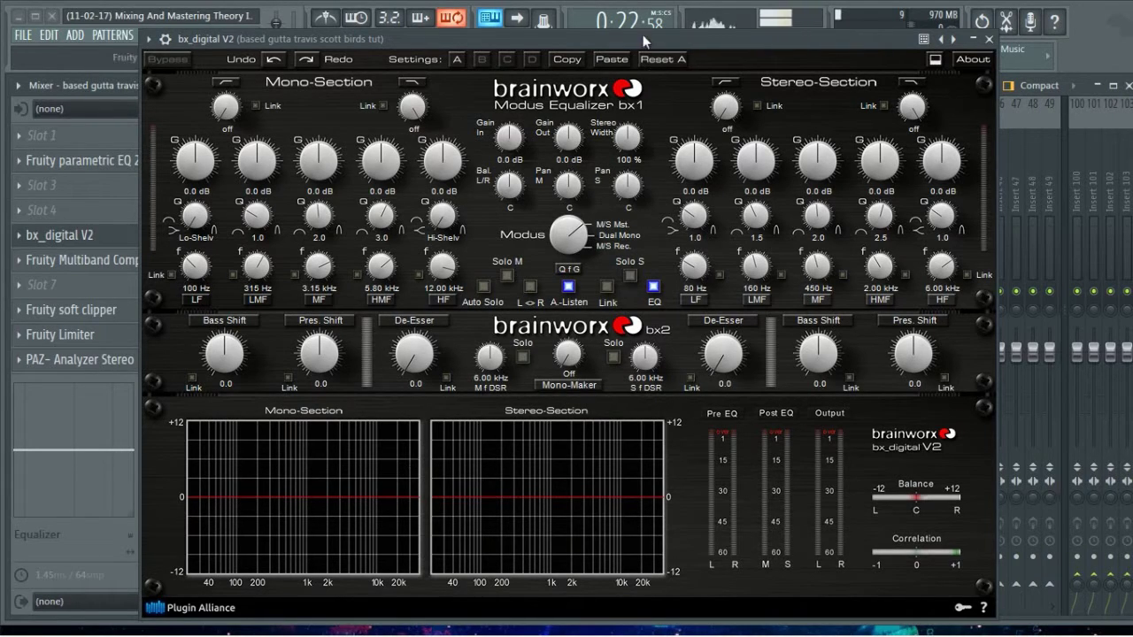
Step: Solo the side signal, set the stereo section's high-pass filter to 202 Hz, and compare it switched off and on
{"action": "left_click", "coordinate": [629, 276]}
{"action": "left_click_drag", "start_coordinate": [729, 115], "coordinate": [729, 64]}
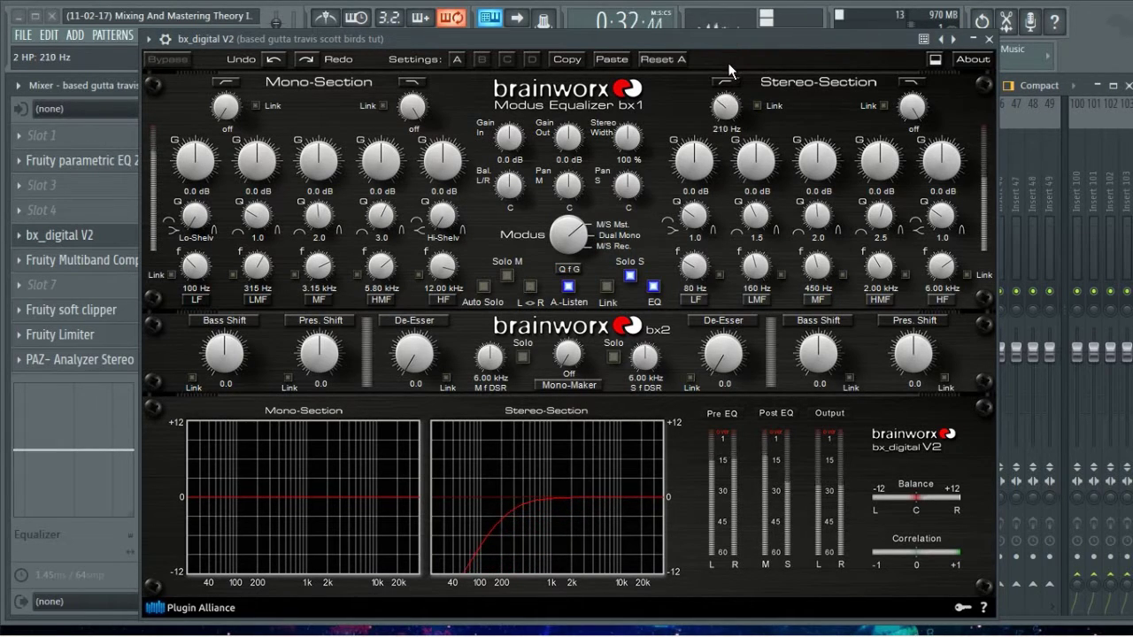
{"action": "left_click", "coordinate": [727, 82]}
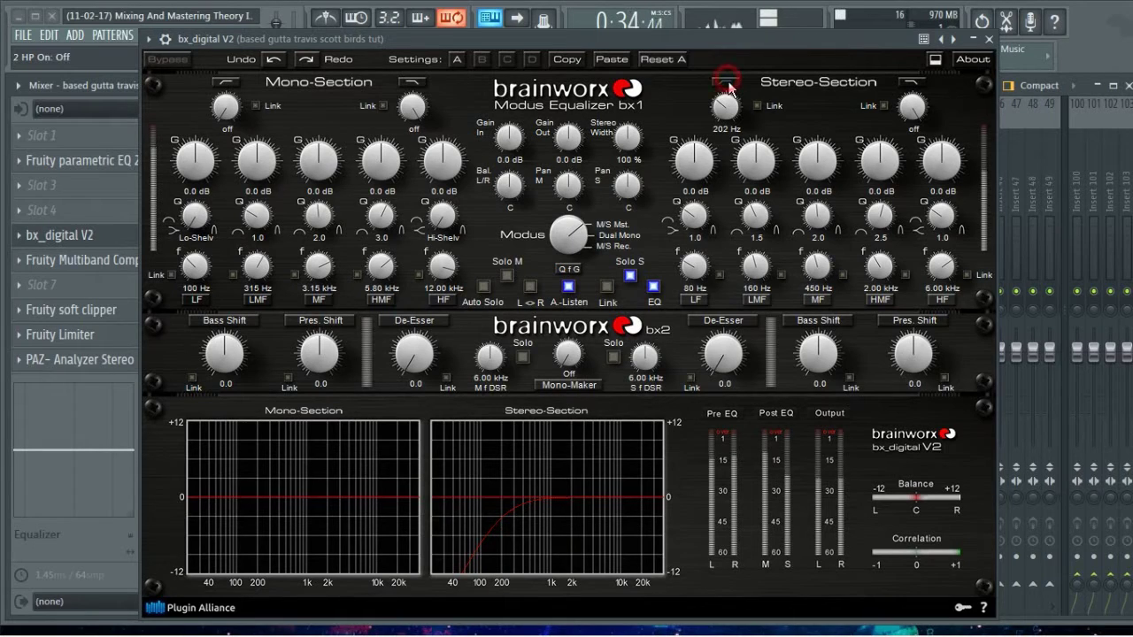
{"action": "left_click", "coordinate": [729, 83]}
{"action": "left_click", "coordinate": [729, 83]}
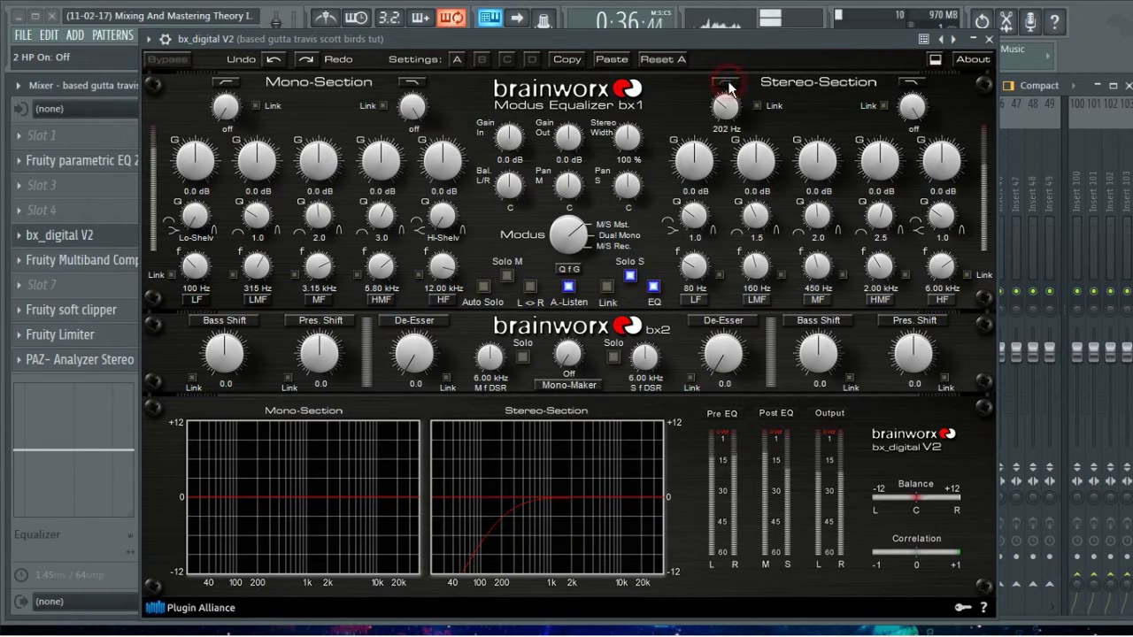
{"action": "left_click", "coordinate": [729, 83]}
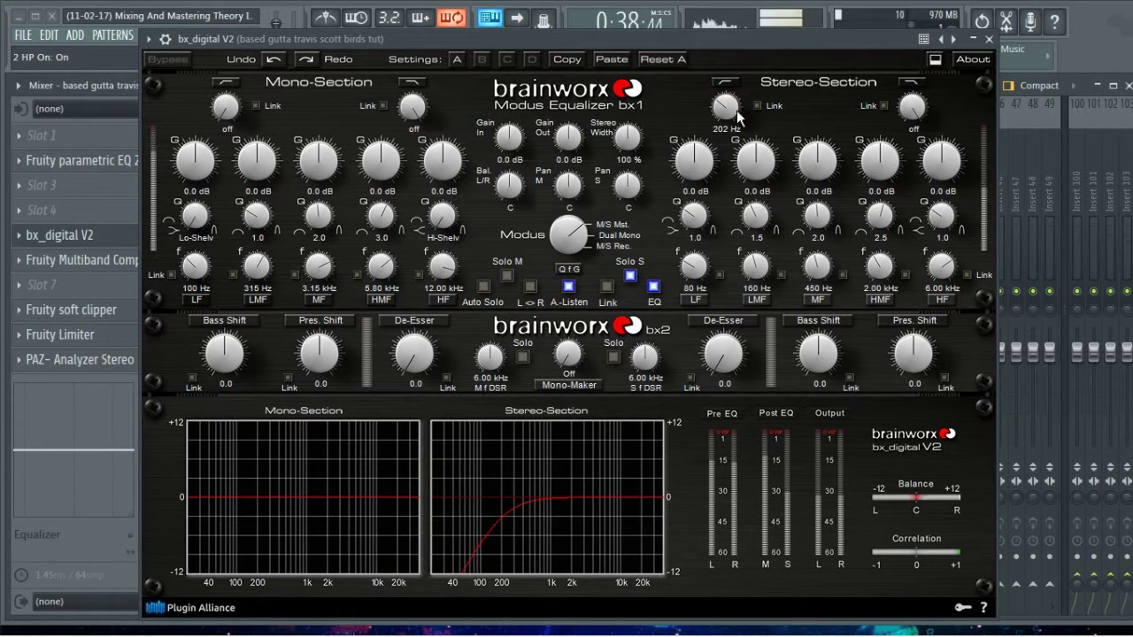
Step: Raise the output gain to 10.4 dB and set the stereo section's high-pass filter to 219 Hz, comparing it off and on
{"action": "left_click_drag", "start_coordinate": [782, 41], "coordinate": [817, 31]}
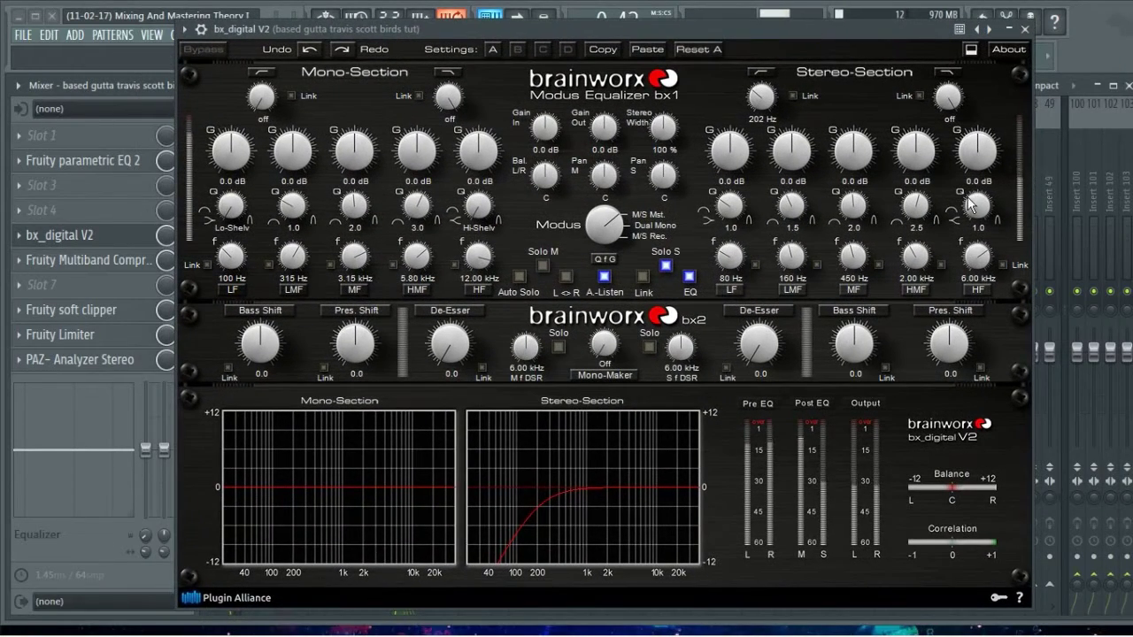
{"action": "left_click_drag", "start_coordinate": [615, 133], "coordinate": [608, 110]}
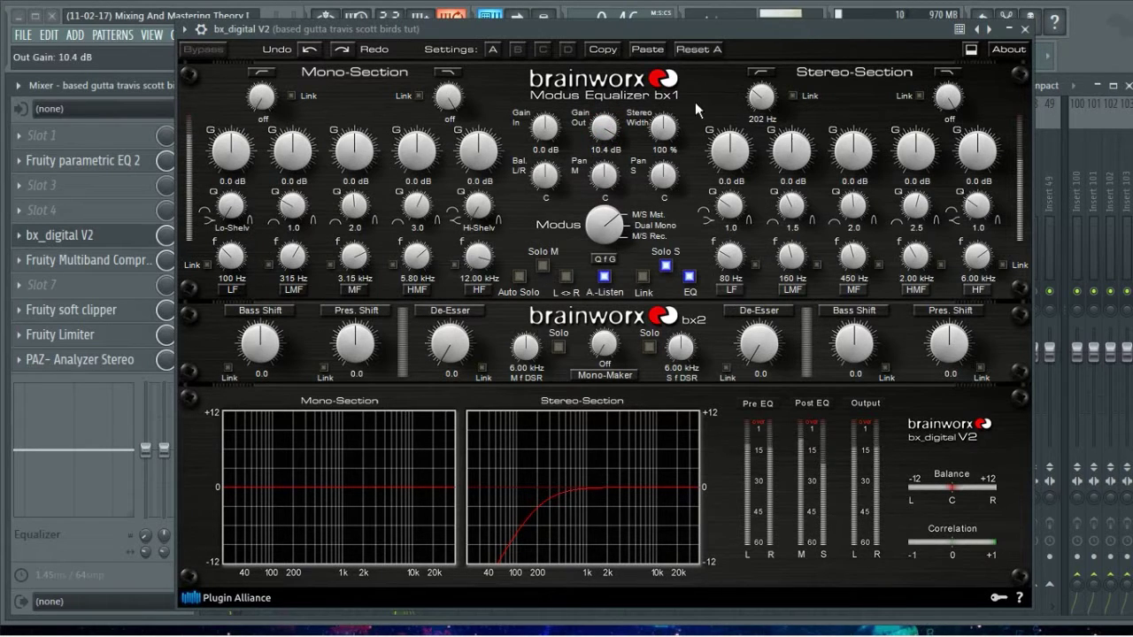
{"action": "mouse_move", "coordinate": [767, 103]}
{"action": "left_mouse_down"}
{"action": "mouse_move", "coordinate": [769, 127]}
{"action": "mouse_move", "coordinate": [761, 90]}
{"action": "left_mouse_up"}
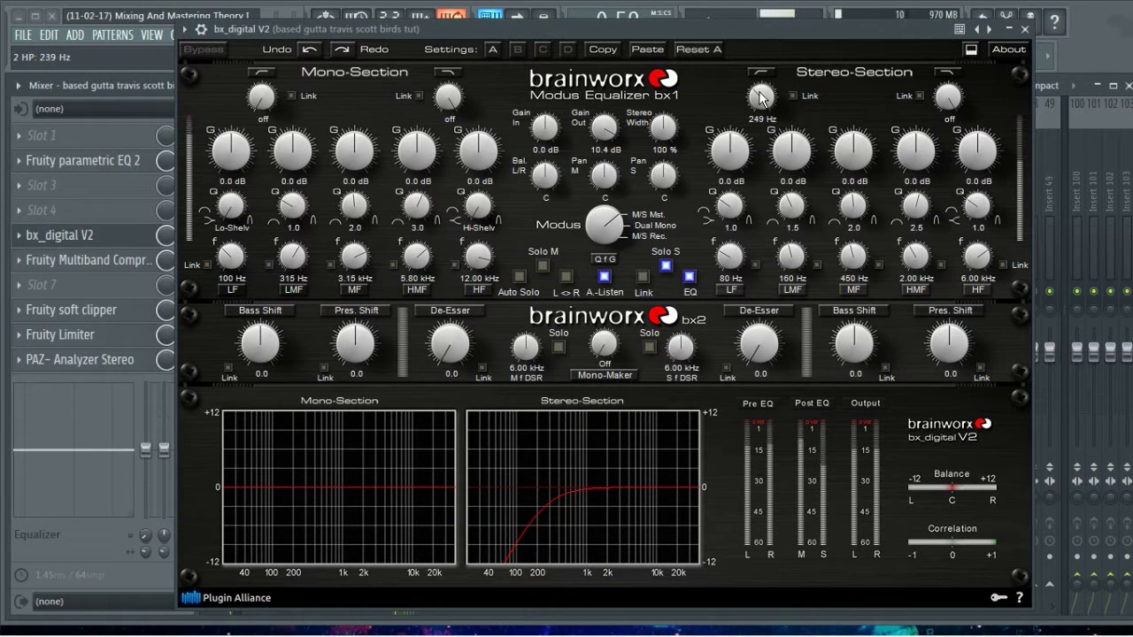
{"action": "left_click", "coordinate": [759, 74]}
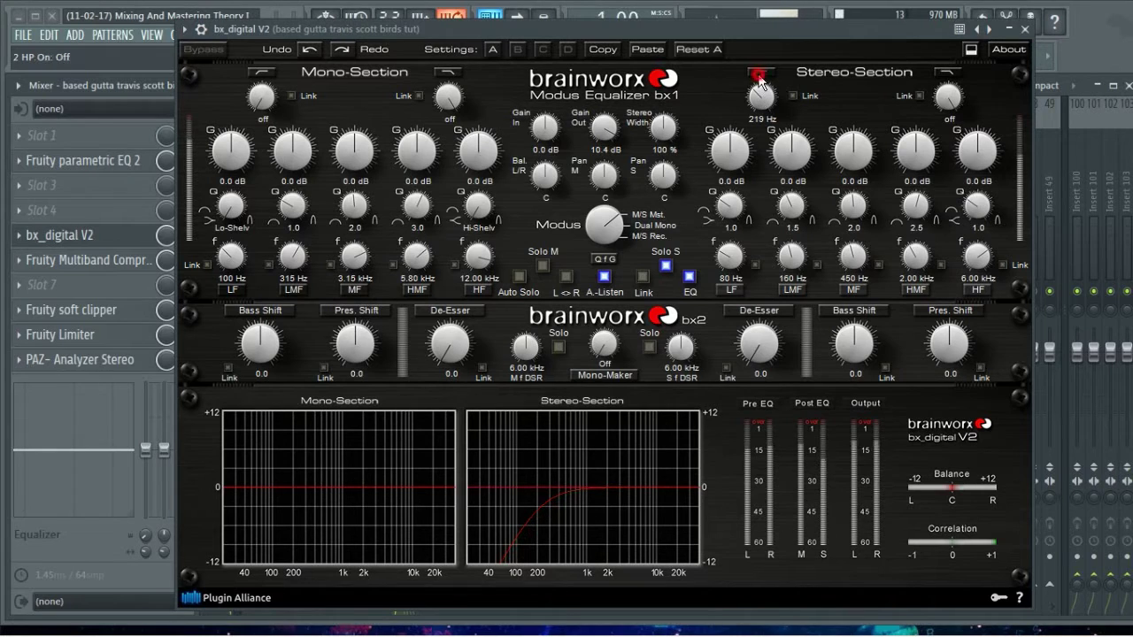
{"action": "left_click", "coordinate": [759, 75]}
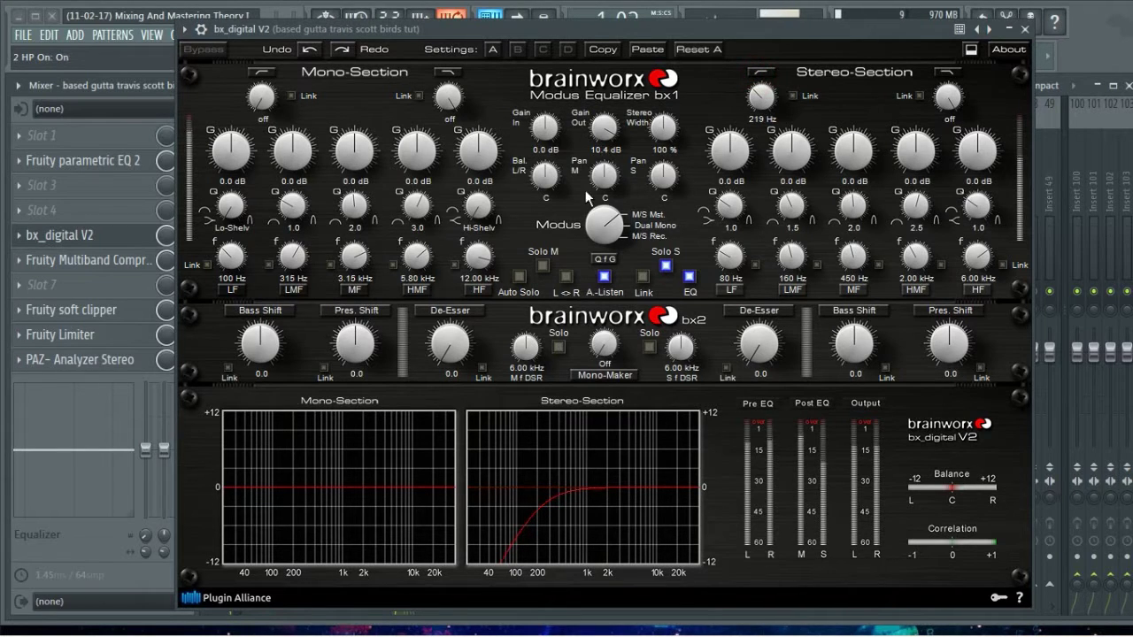
Step: Reset the output gain to 0.0 dB, turn off the side solo, and close bx_digital V2
{"action": "left_click", "coordinate": [606, 133]}
{"action": "left_click", "coordinate": [605, 130], "text": "ctrl"}
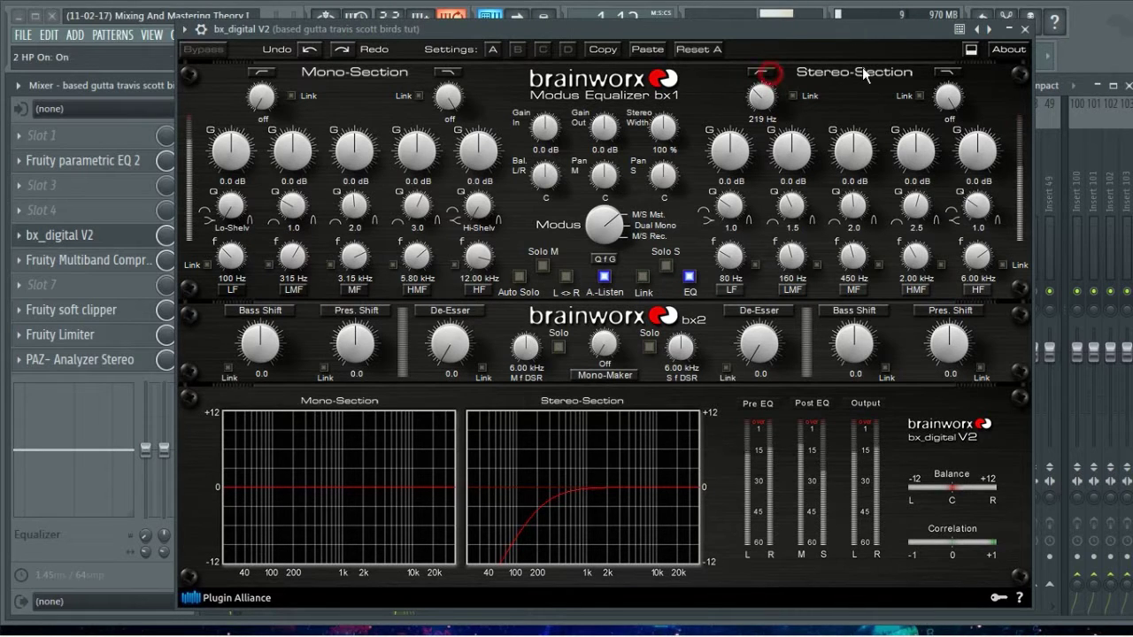
{"action": "left_click", "coordinate": [1024, 30]}
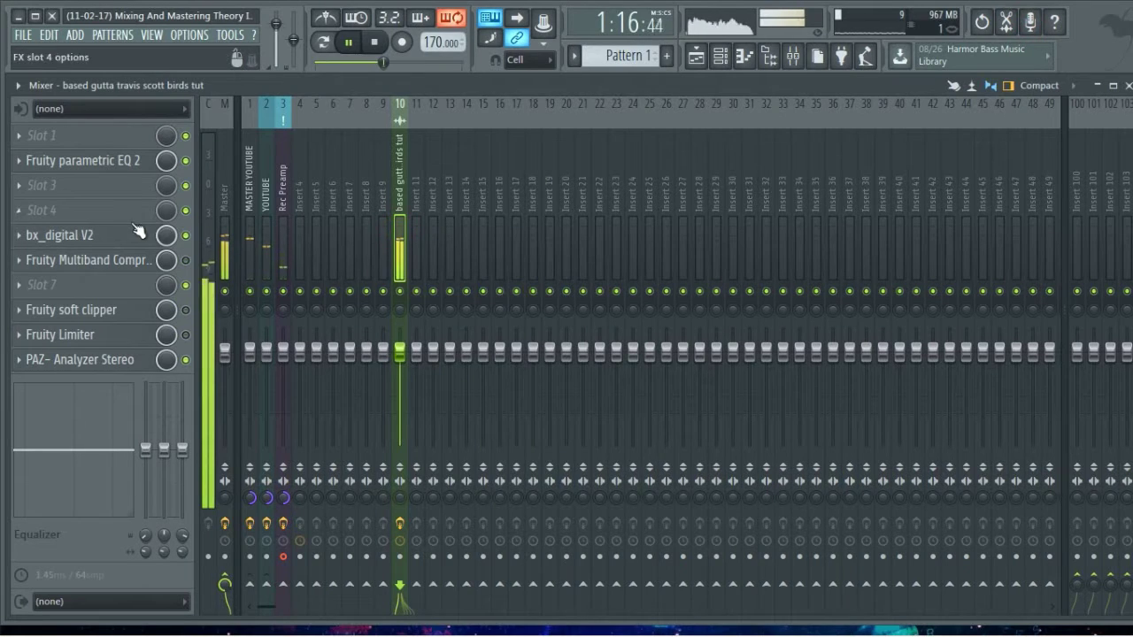
Step: Compare the track with bx_digital V2 bypassed and active, and stop playback
{"action": "left_click", "coordinate": [185, 236]}
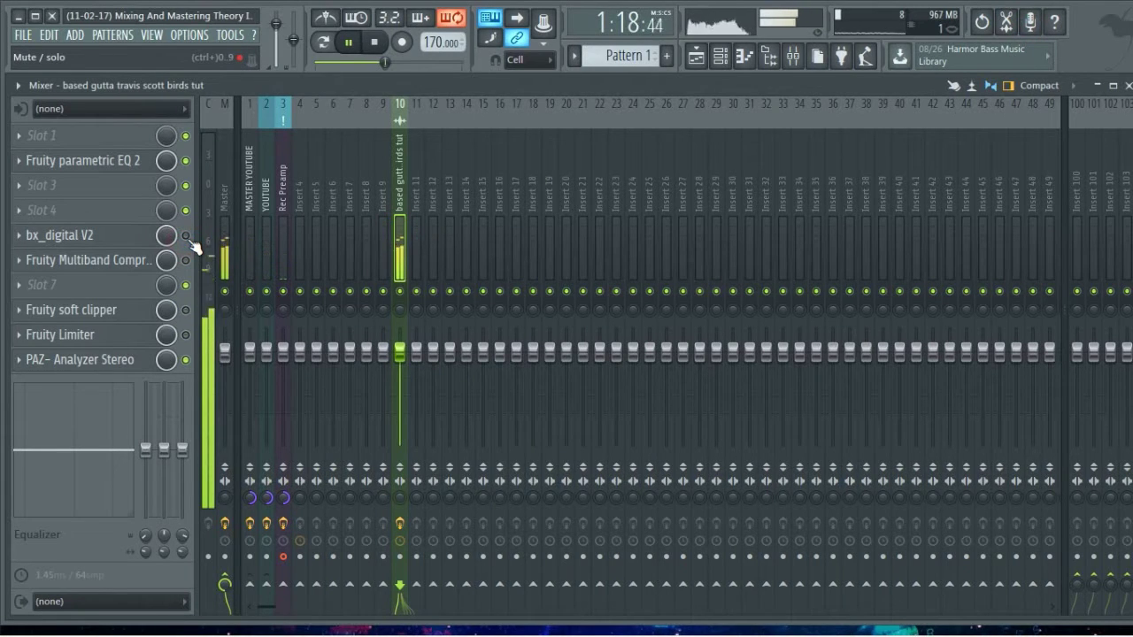
{"action": "left_click", "coordinate": [185, 235]}
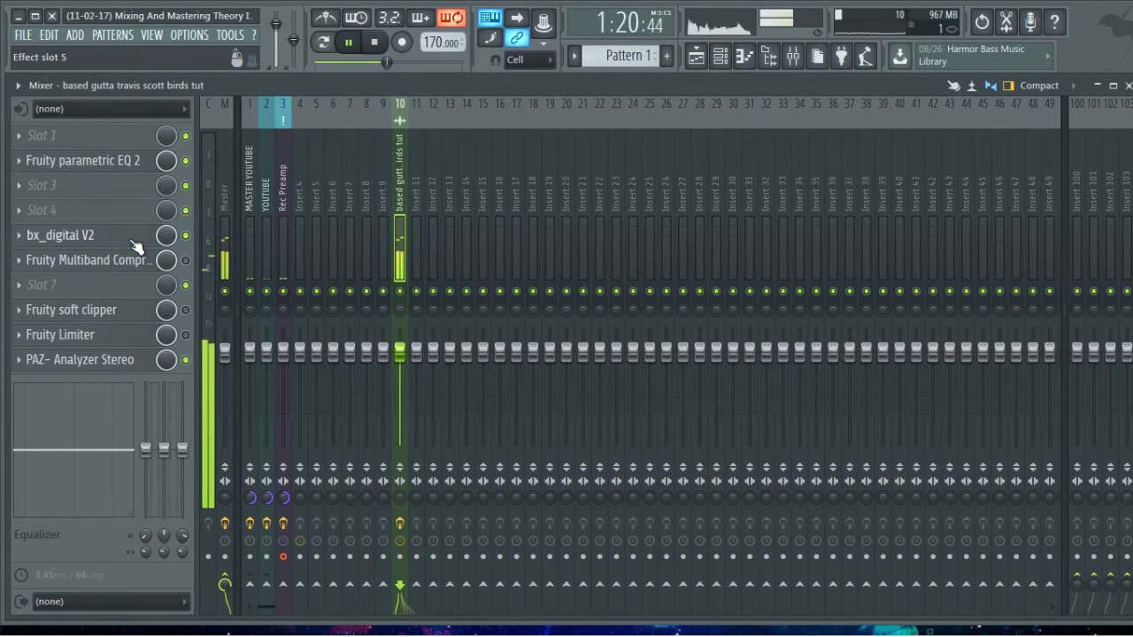
{"action": "key", "text": "space"}
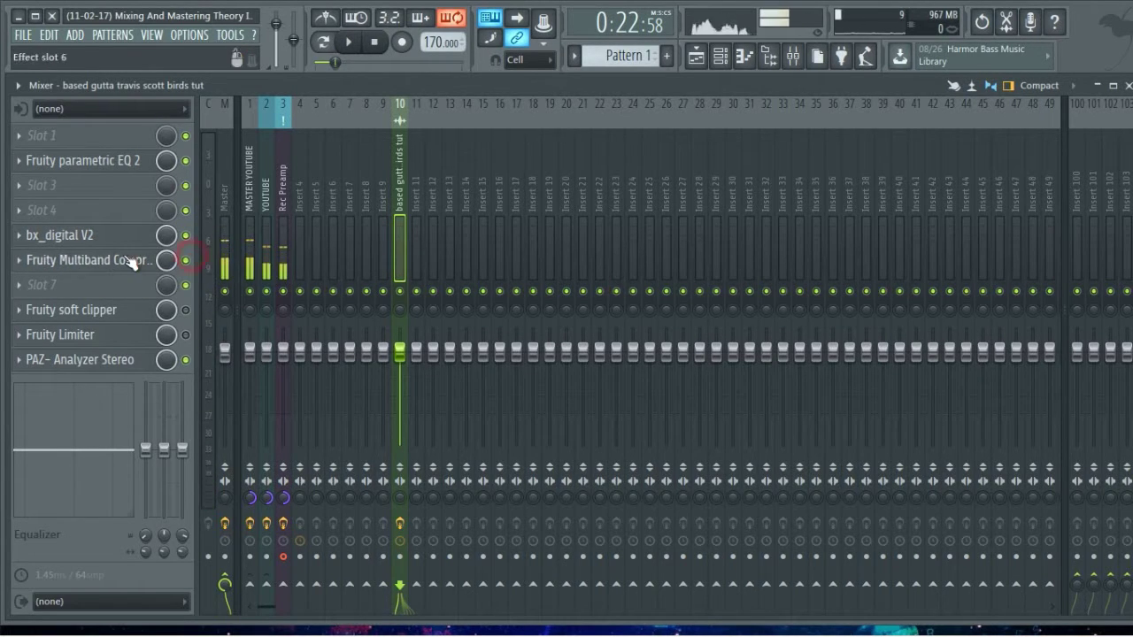
Step: Enable and open the Fruity Multiband Compressor on the exported track, placing its window over the mixer
{"action": "left_click", "coordinate": [124, 261]}
{"action": "left_click_drag", "start_coordinate": [746, 120], "coordinate": [577, 228]}
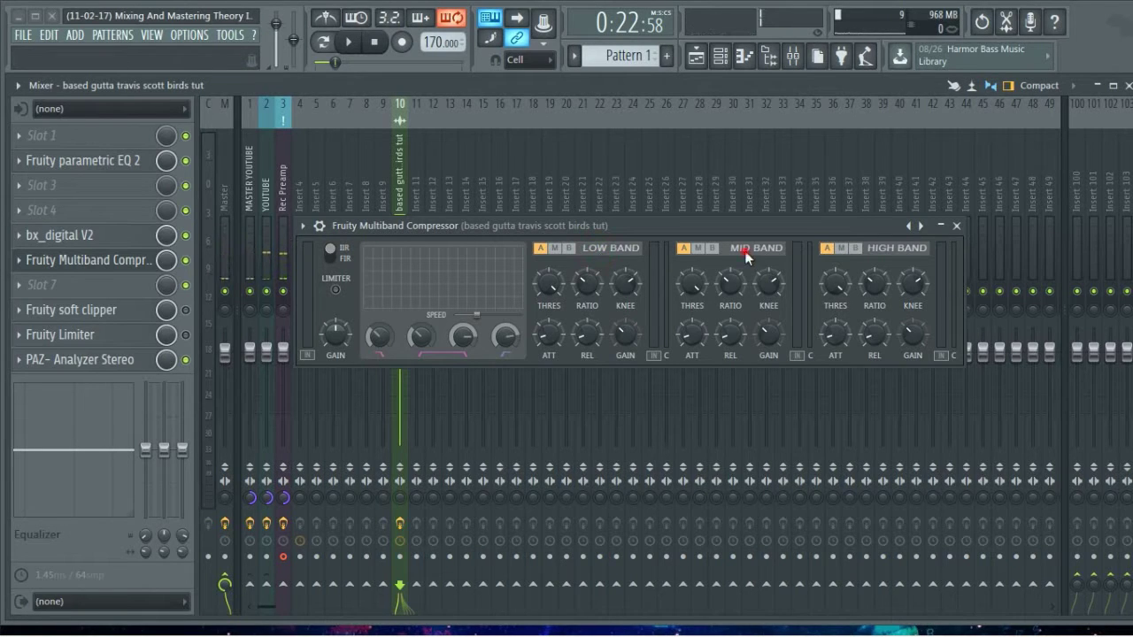
Step: Mute the compressor's mid and high bands to isolate the low band, repositioning the plugin window over the mixer
{"action": "left_click_drag", "start_coordinate": [577, 227], "coordinate": [642, 228]}
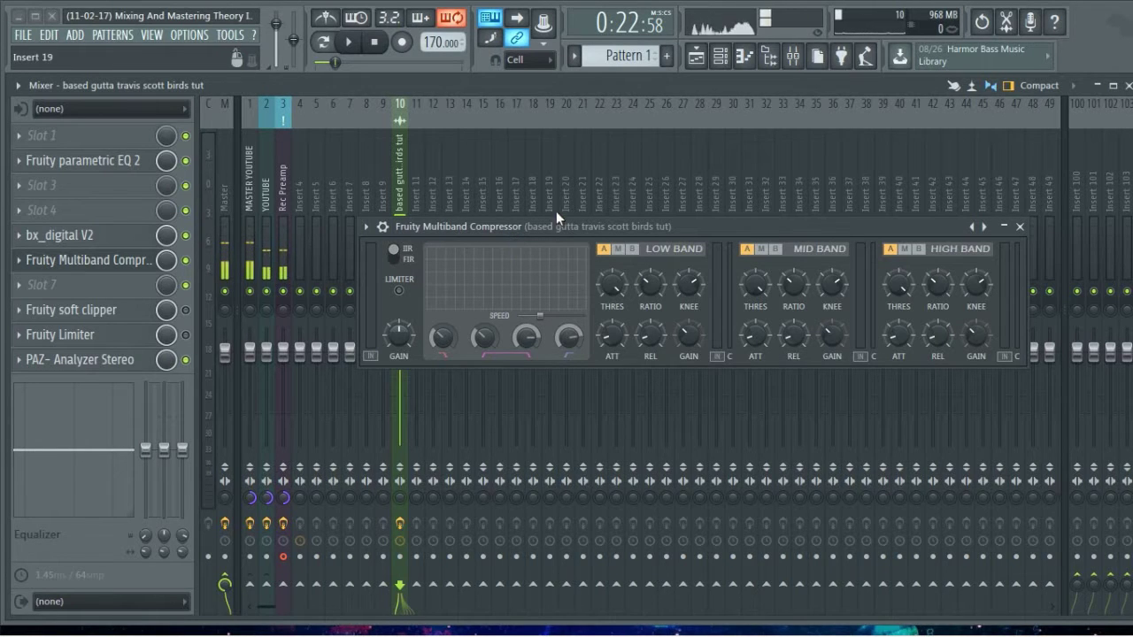
{"action": "left_click_drag", "start_coordinate": [558, 228], "coordinate": [532, 226]}
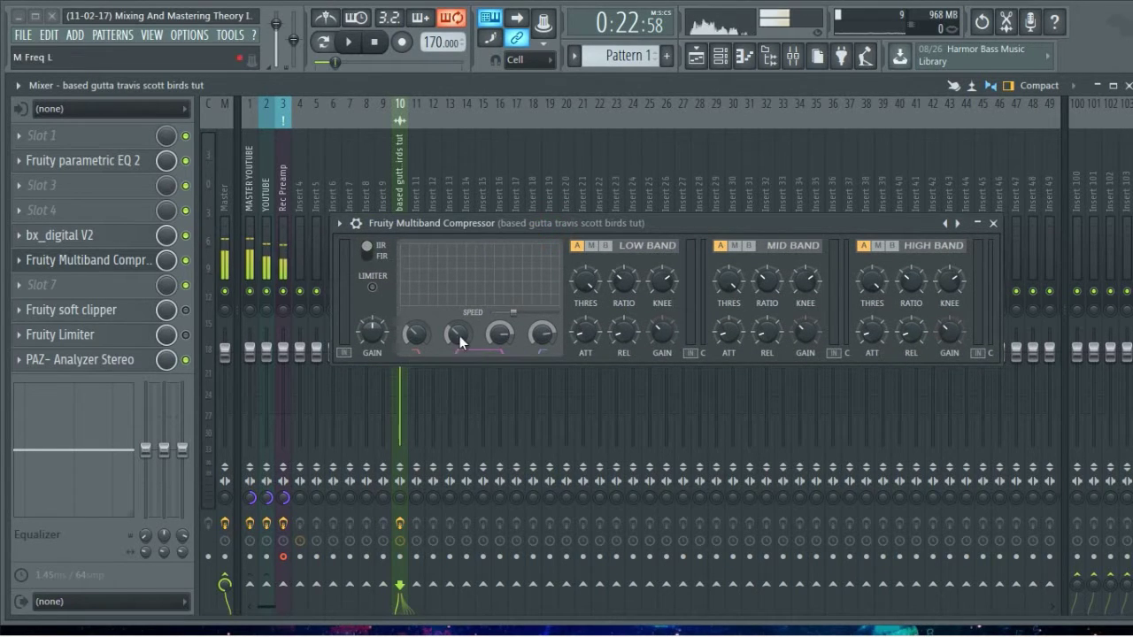
{"action": "left_click", "coordinate": [733, 245]}
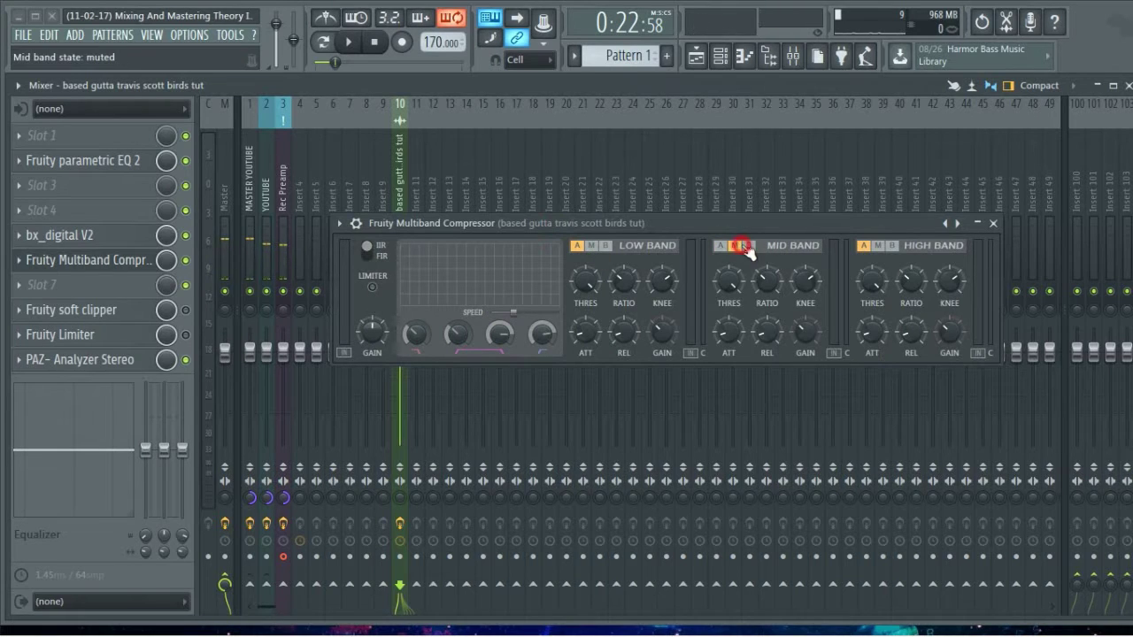
{"action": "left_click", "coordinate": [877, 245]}
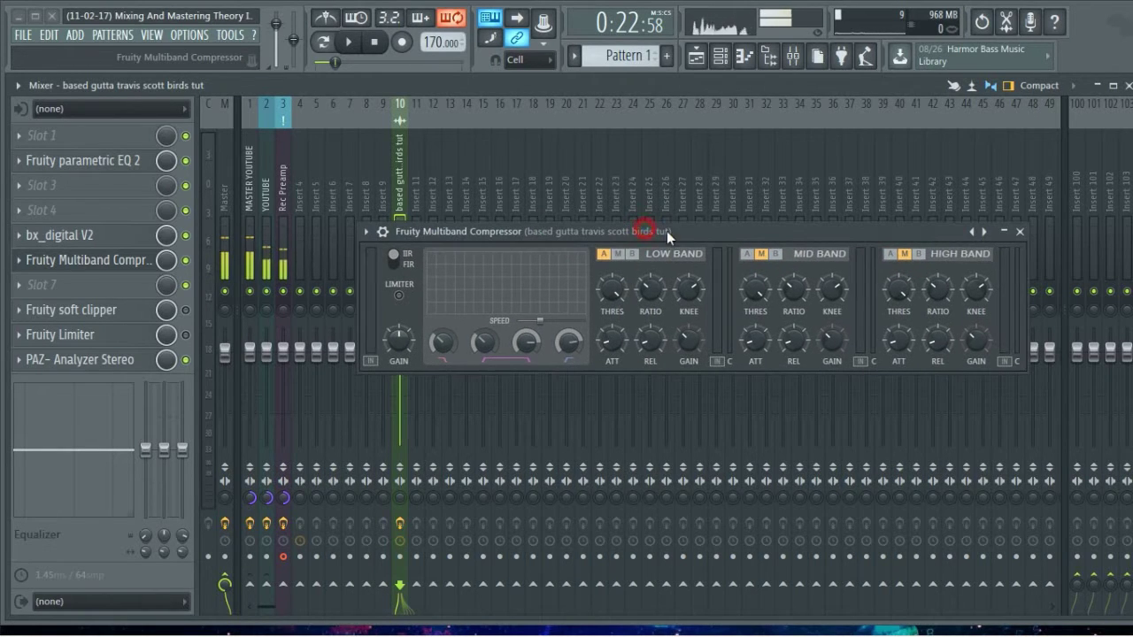
{"action": "left_click_drag", "start_coordinate": [640, 224], "coordinate": [666, 231]}
{"action": "left_click_drag", "start_coordinate": [447, 343], "coordinate": [448, 356]}
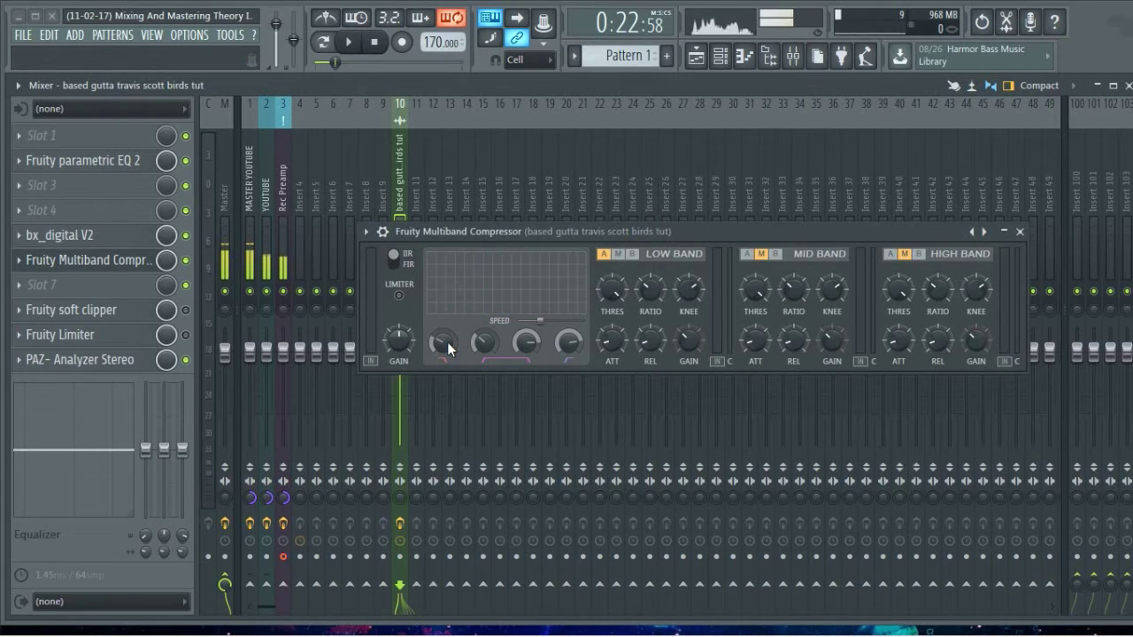
{"action": "left_click_drag", "start_coordinate": [483, 230], "coordinate": [466, 267]}
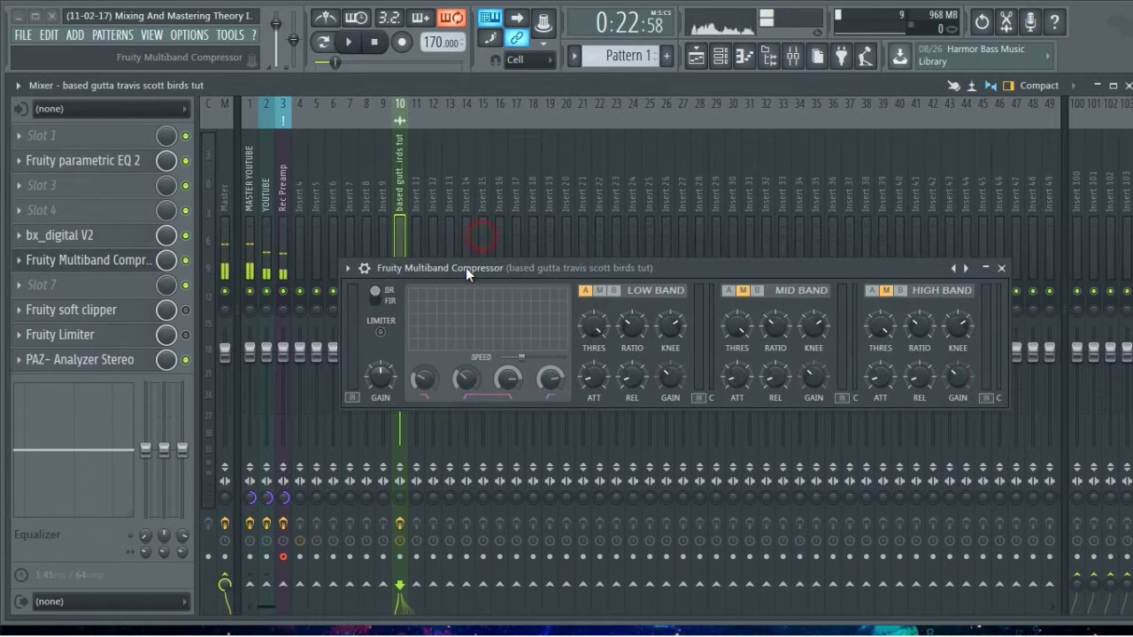
Step: Play the track and tune the low band's cutoff frequency by ear to 130 Hz
{"action": "key", "text": "space"}
{"action": "left_click_drag", "start_coordinate": [423, 378], "coordinate": [423, 390]}
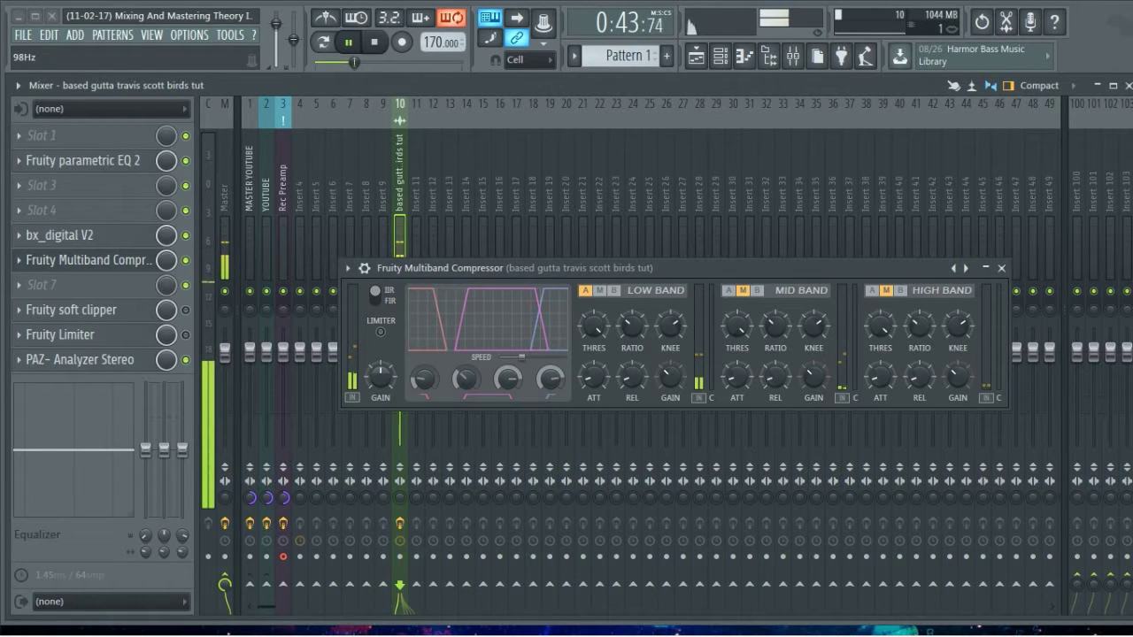
{"action": "left_click_drag", "start_coordinate": [423, 390], "coordinate": [423, 386]}
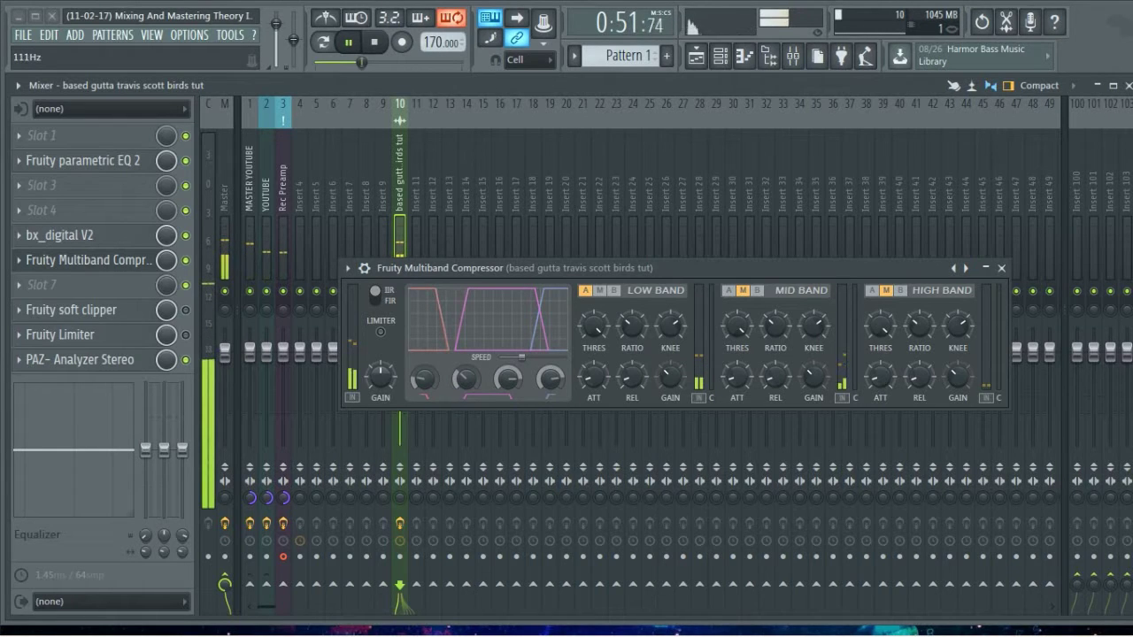
{"action": "left_click_drag", "start_coordinate": [424, 386], "coordinate": [423, 385]}
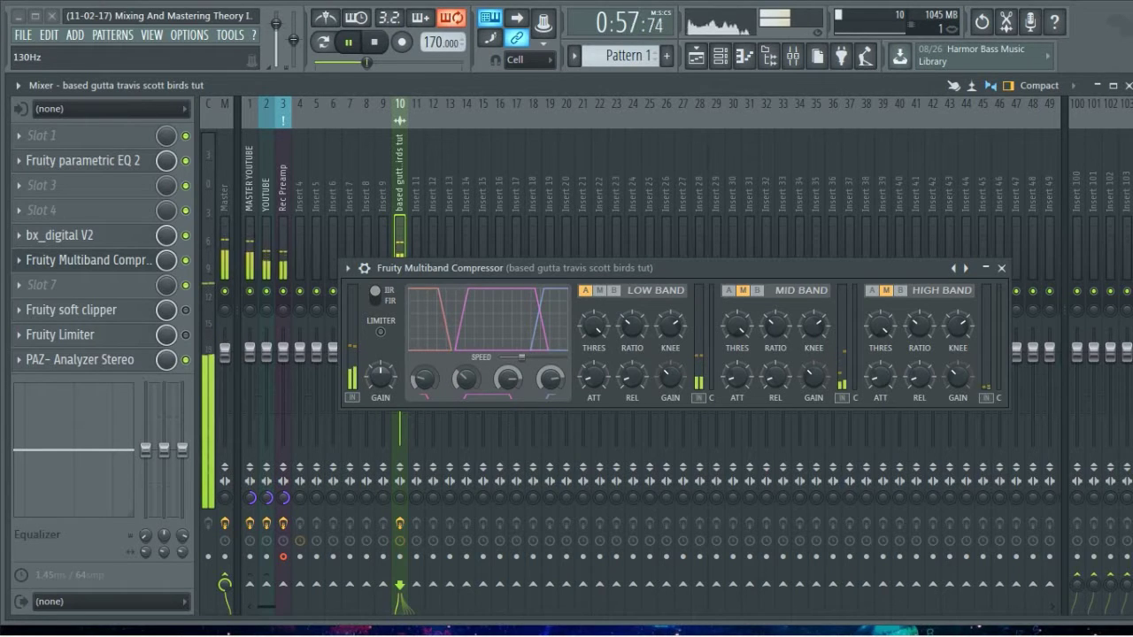
Step: Isolate the mid band by muting the low band, set its lower cutoff to 103 Hz, and sweep its upper cutoff by ear
{"action": "left_click", "coordinate": [599, 291]}
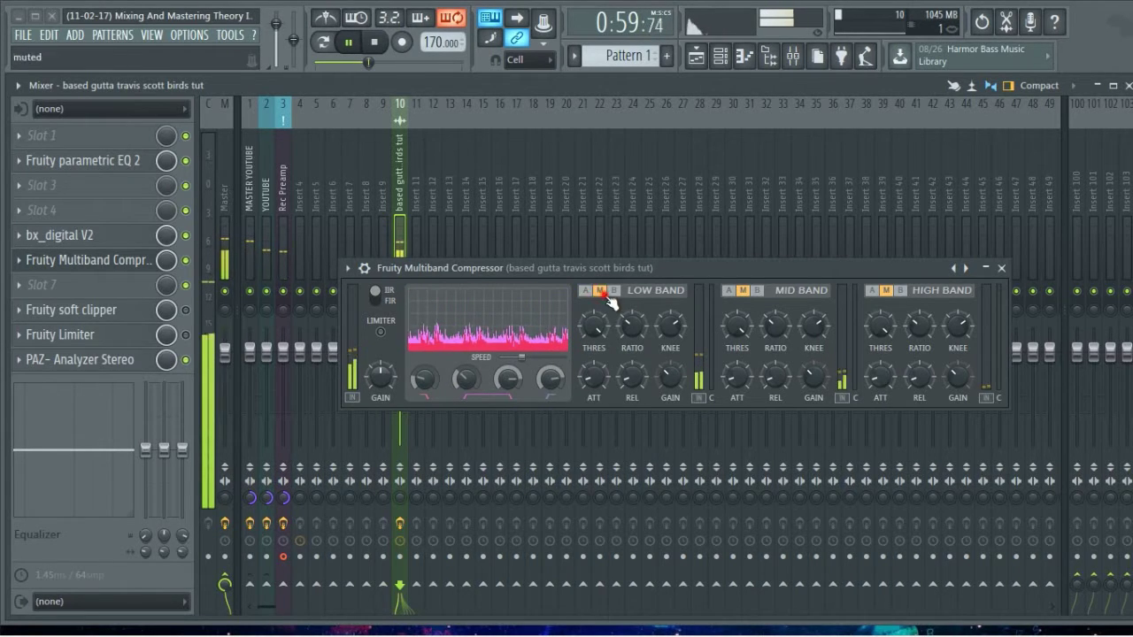
{"action": "left_click", "coordinate": [727, 290]}
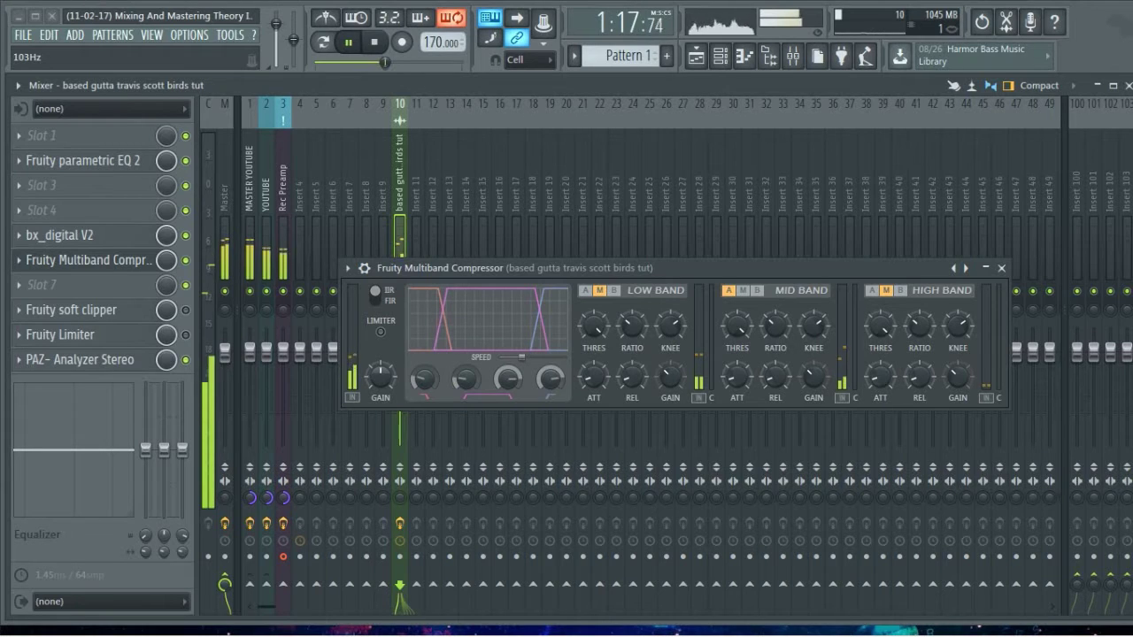
{"action": "left_click_drag", "start_coordinate": [507, 379], "coordinate": [507, 350]}
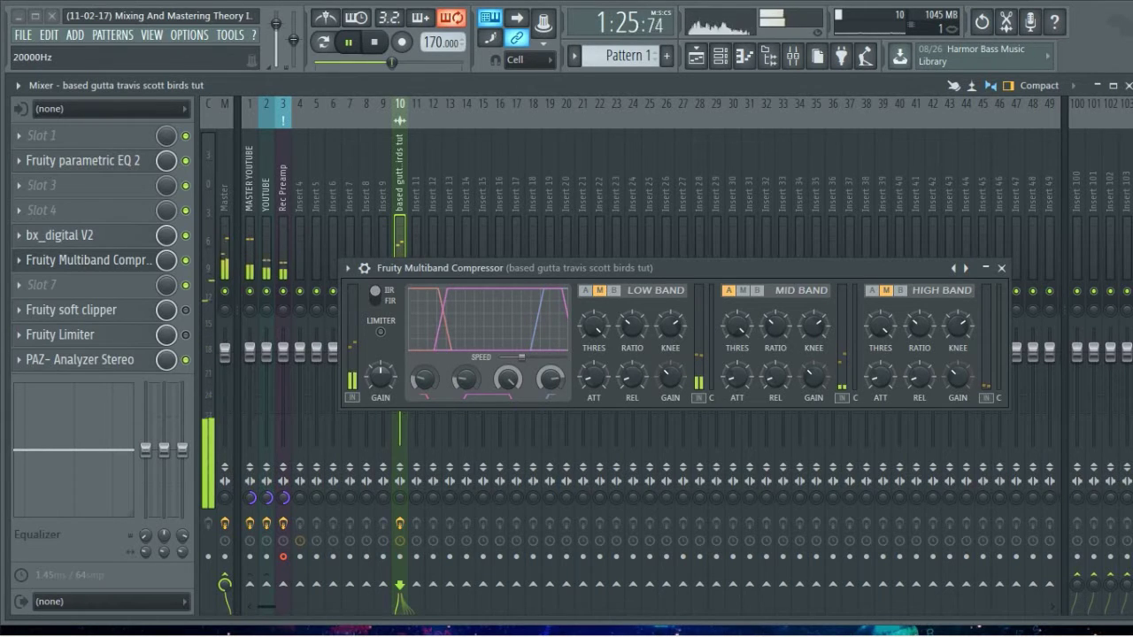
{"action": "left_click_drag", "start_coordinate": [507, 359], "coordinate": [507, 382]}
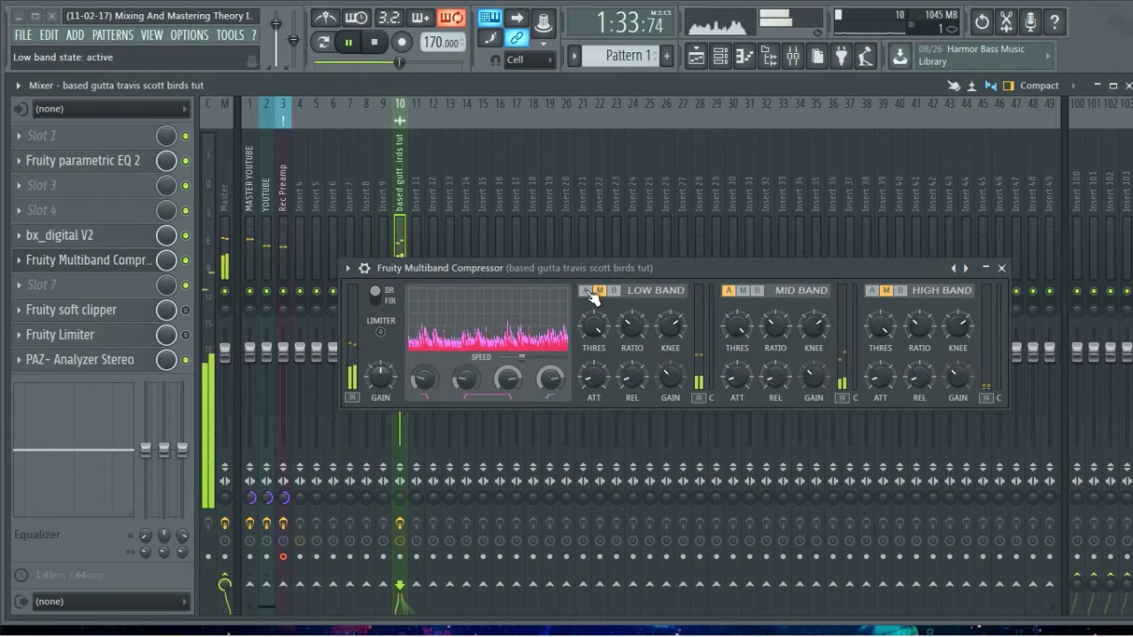
Step: Mute the mid band, activate the high band, and fine-tune the mid band's upper cutoff while listening
{"action": "left_click", "coordinate": [742, 290]}
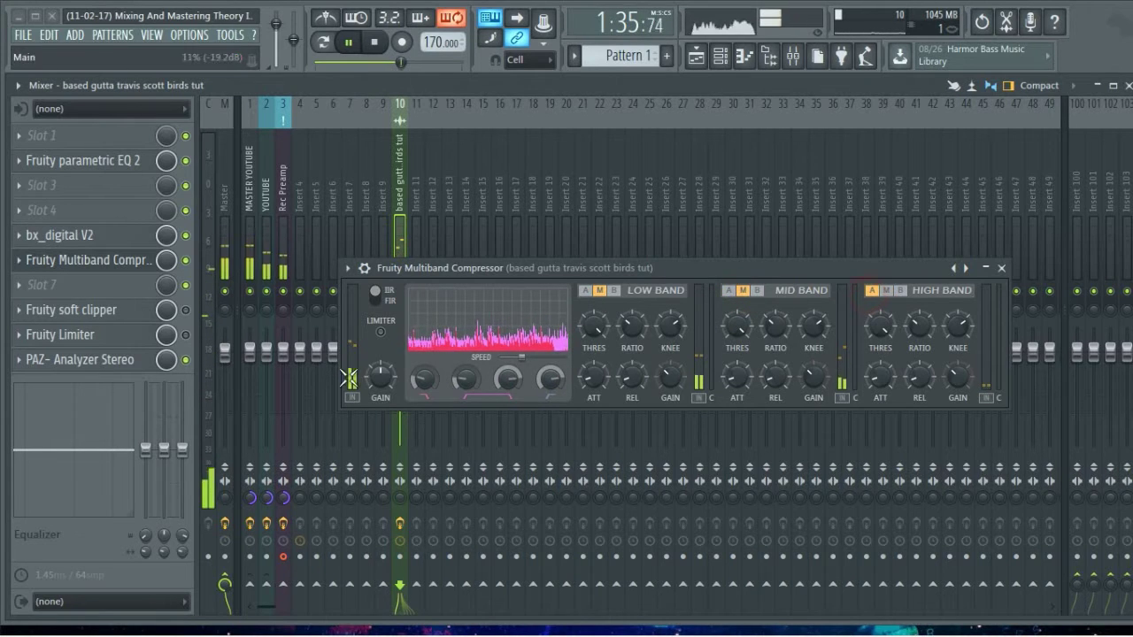
{"action": "mouse_move", "coordinate": [508, 380]}
{"action": "left_mouse_down"}
{"action": "mouse_move", "coordinate": [507, 391]}
{"action": "mouse_move", "coordinate": [507, 381]}
{"action": "left_mouse_up"}
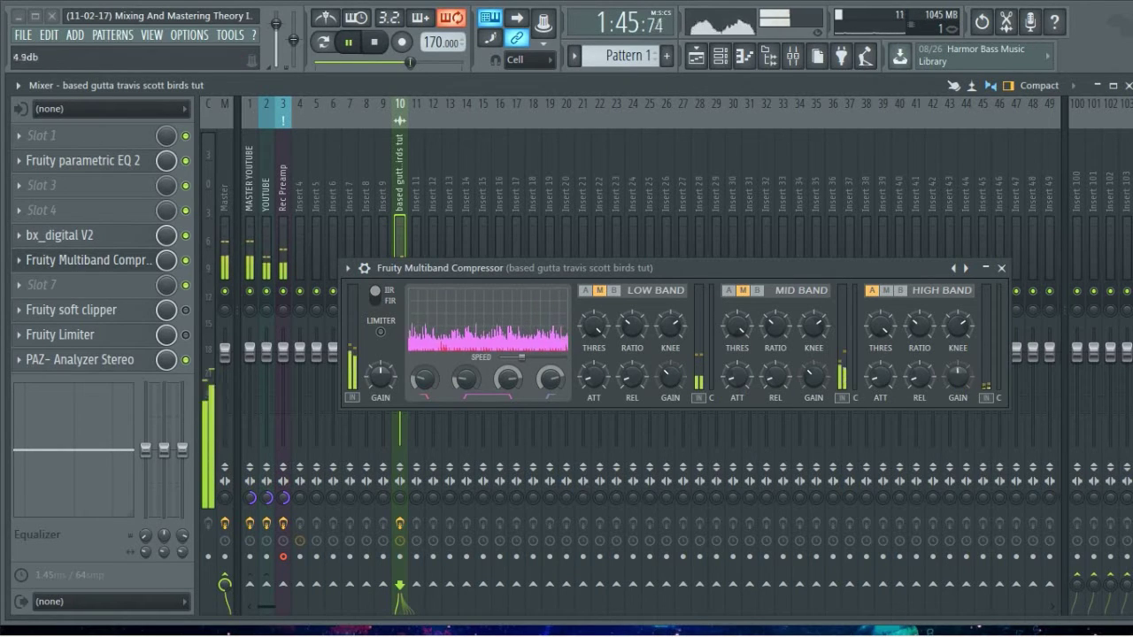
{"action": "left_click_drag", "start_coordinate": [507, 379], "coordinate": [507, 378]}
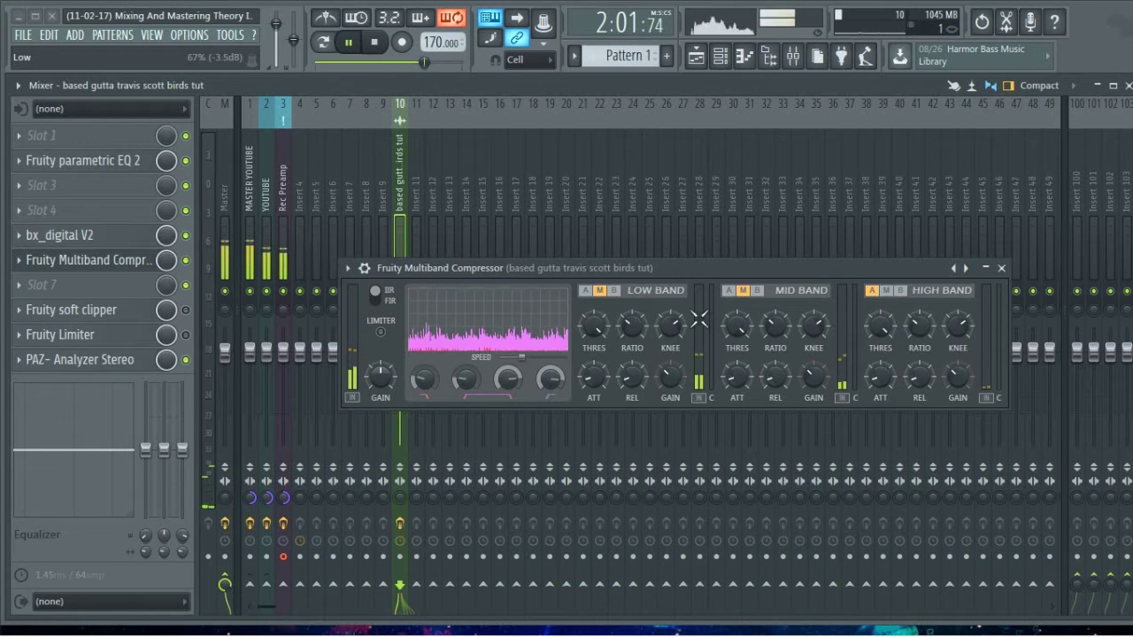
Step: Reactivate the mid and low bands so all three bands play together, and stop playback
{"action": "left_click", "coordinate": [728, 291]}
{"action": "left_click", "coordinate": [585, 291]}
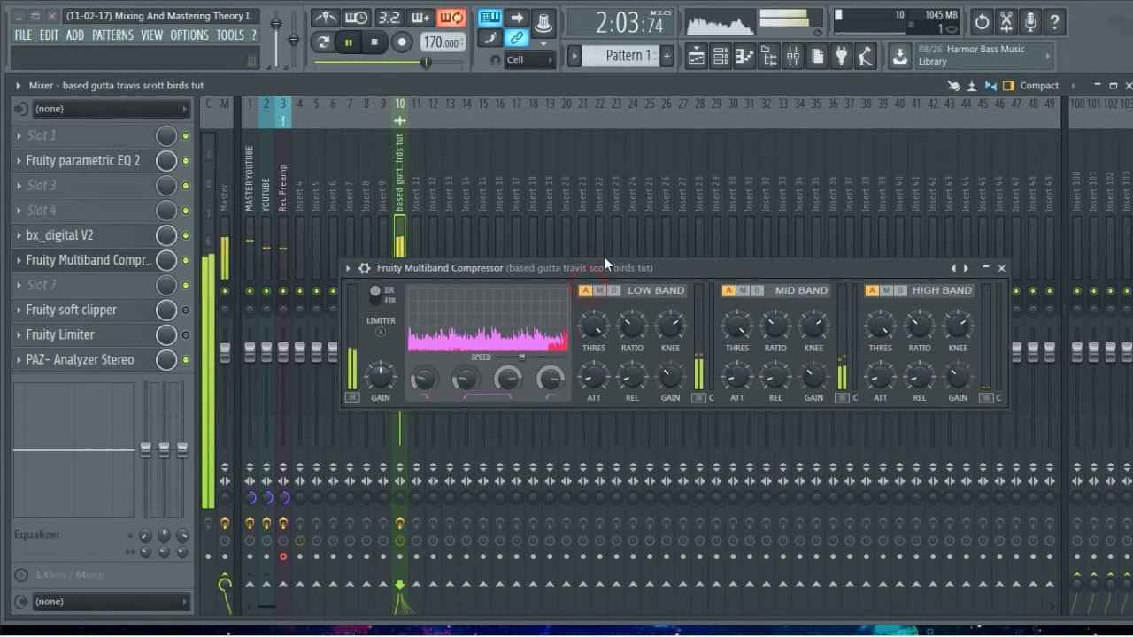
{"action": "left_click_drag", "start_coordinate": [601, 267], "coordinate": [610, 235]}
{"action": "key", "text": "space"}
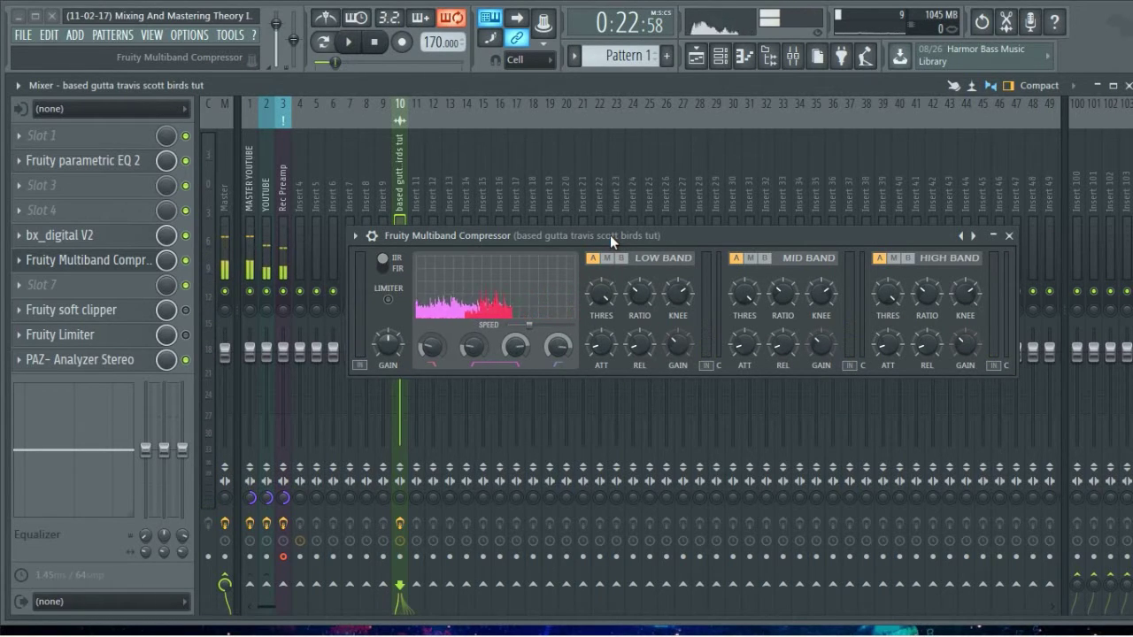
{"action": "left_click_drag", "start_coordinate": [610, 234], "coordinate": [560, 361]}
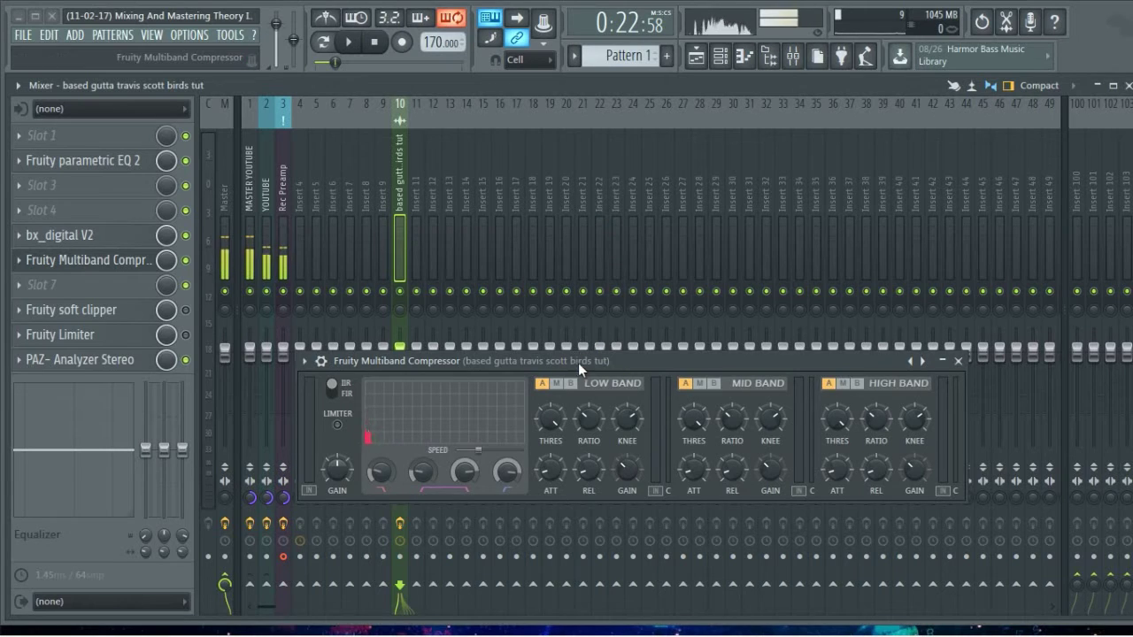
{"action": "left_click_drag", "start_coordinate": [578, 362], "coordinate": [529, 273]}
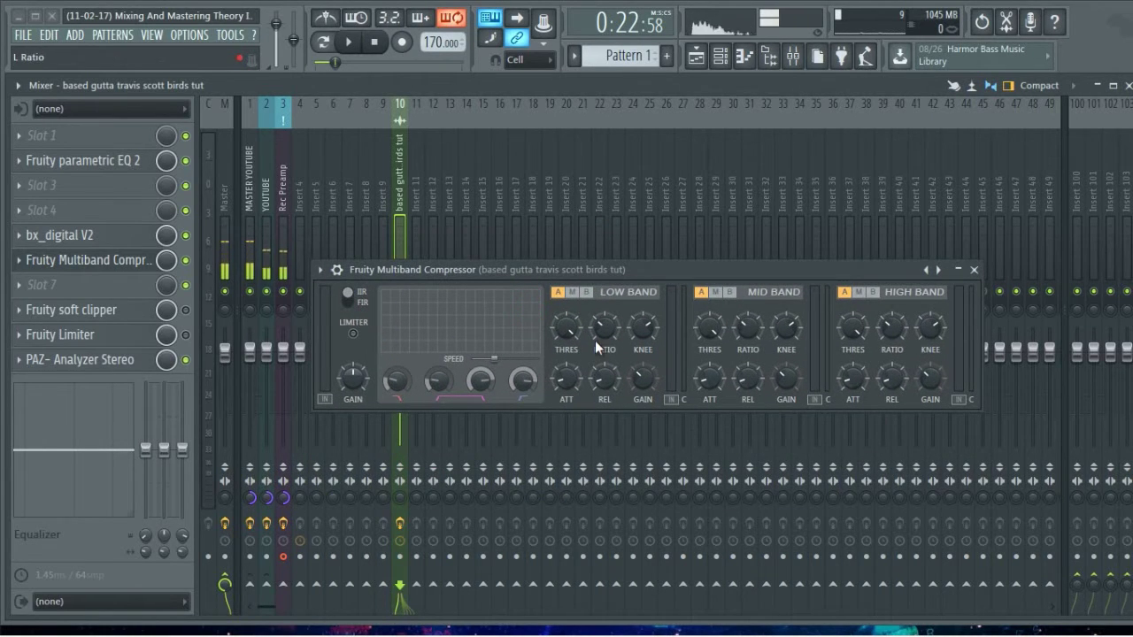
{"action": "left_click_drag", "start_coordinate": [588, 288], "coordinate": [589, 272]}
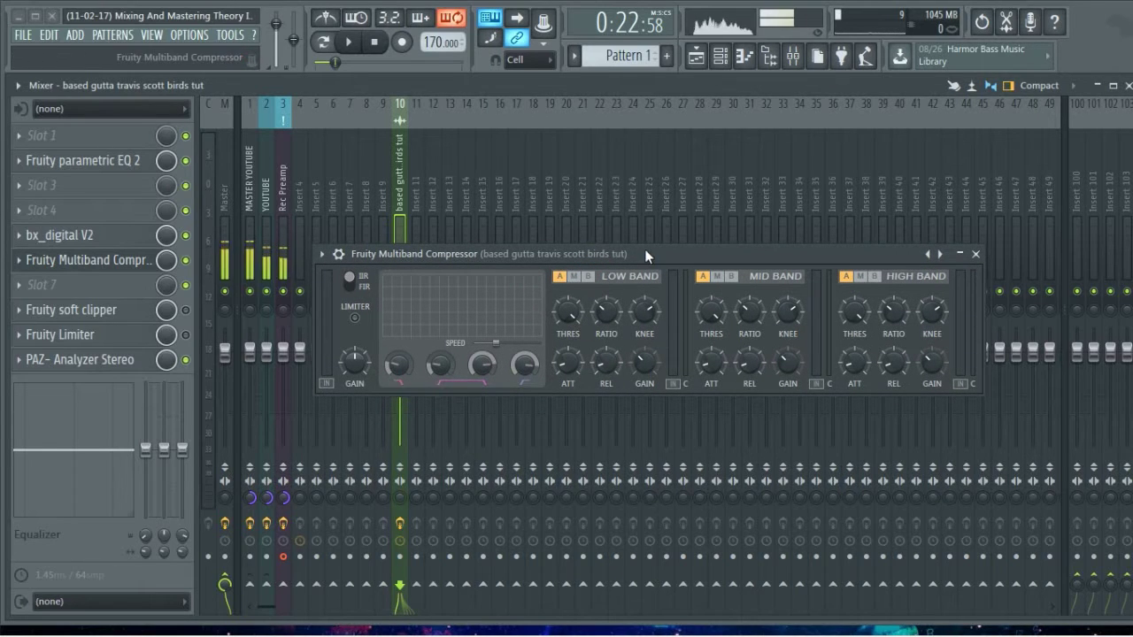
{"action": "left_click_drag", "start_coordinate": [645, 248], "coordinate": [642, 272]}
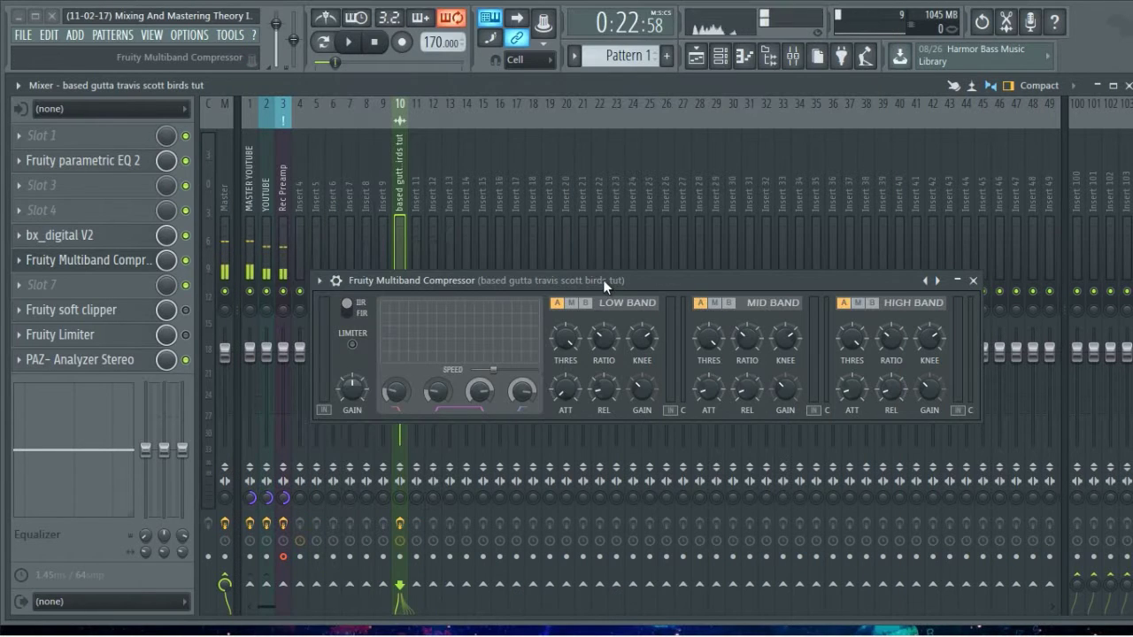
{"action": "left_click_drag", "start_coordinate": [603, 279], "coordinate": [616, 268]}
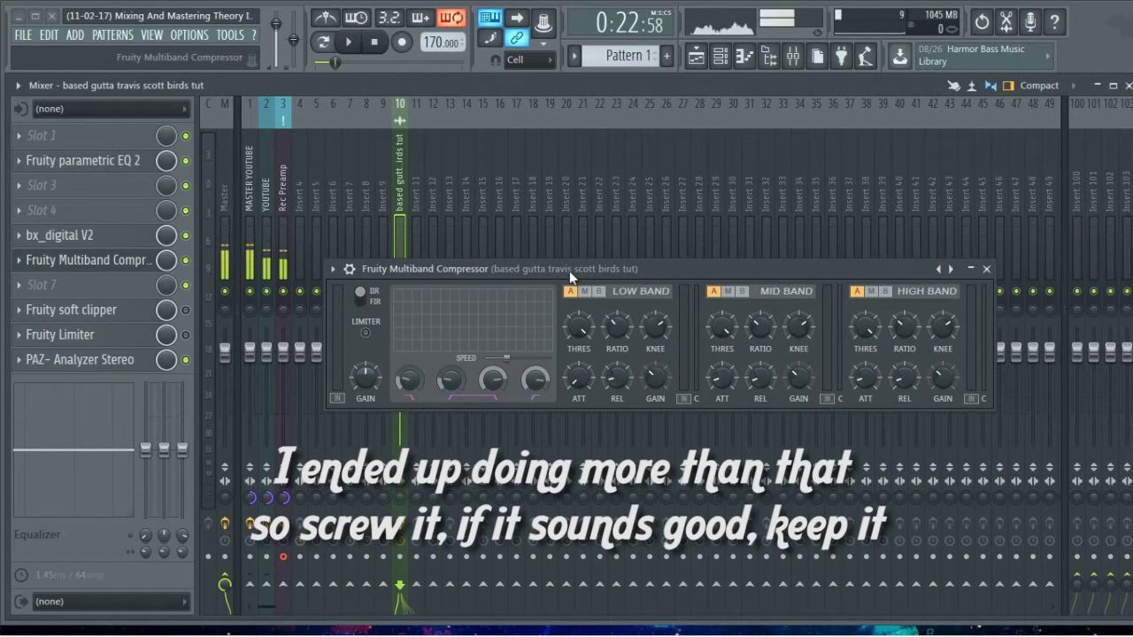
Step: Play the track and adjust the low band's threshold by ear, trying -13.0 dB and toggling the filter type between IIR and FIR
{"action": "key", "text": "space"}
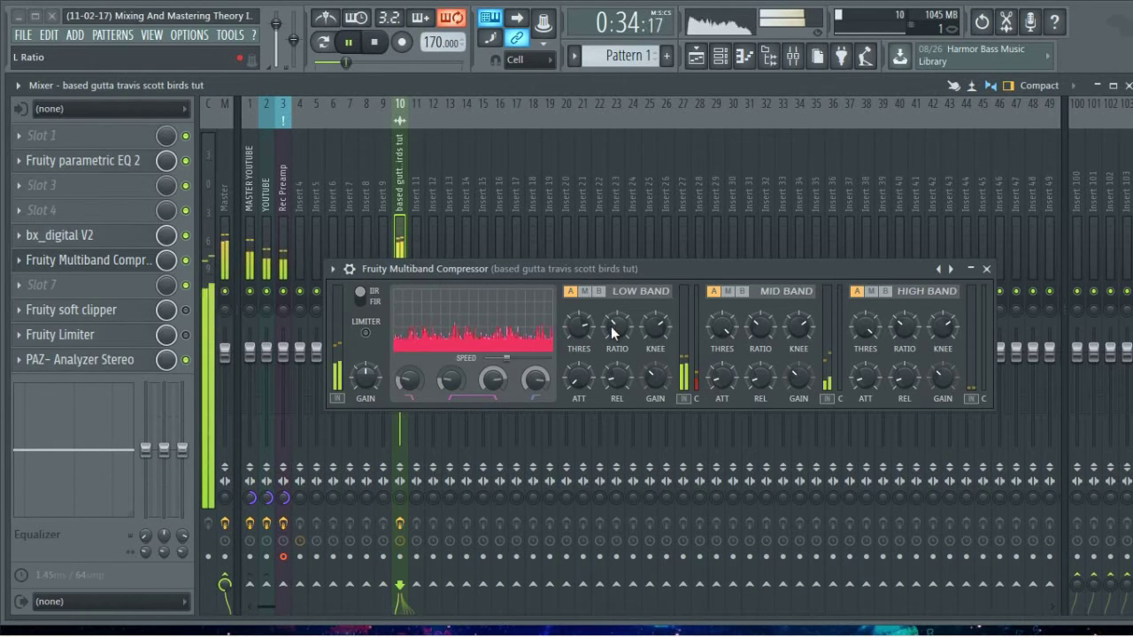
{"action": "left_click_drag", "start_coordinate": [585, 326], "coordinate": [584, 316]}
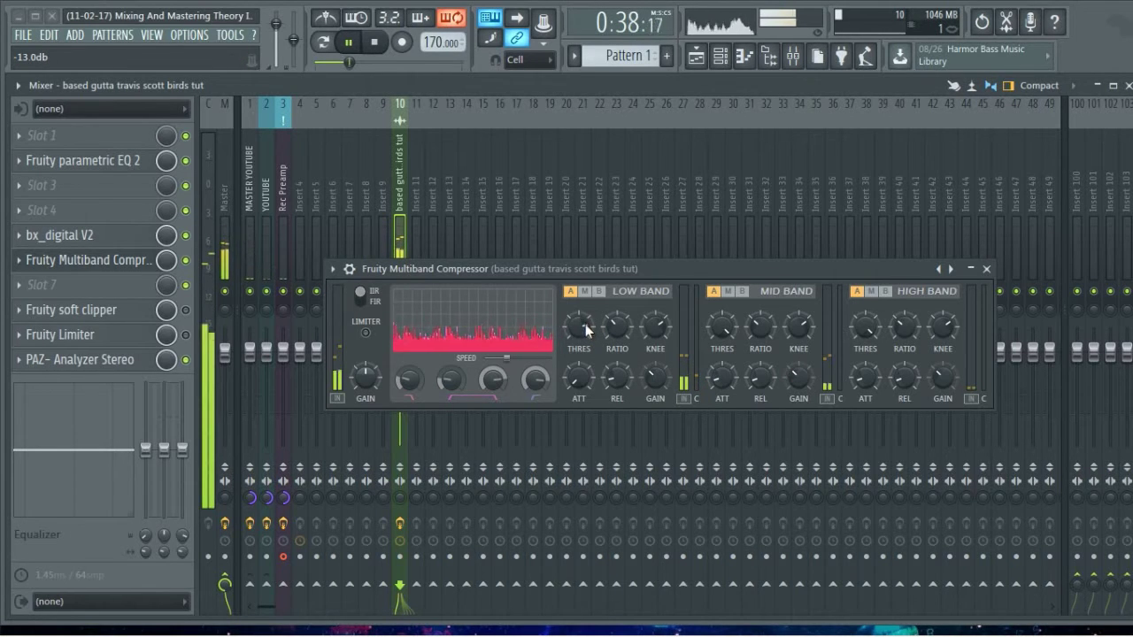
{"action": "left_click", "coordinate": [364, 297]}
{"action": "left_click", "coordinate": [363, 296]}
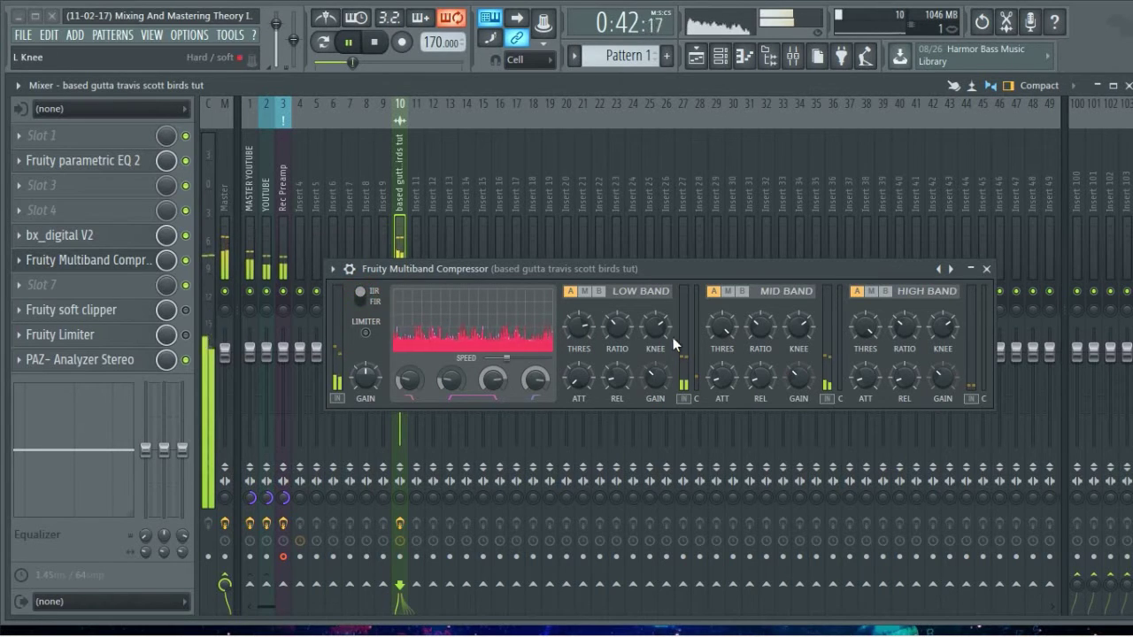
{"action": "left_click_drag", "start_coordinate": [581, 331], "coordinate": [582, 336]}
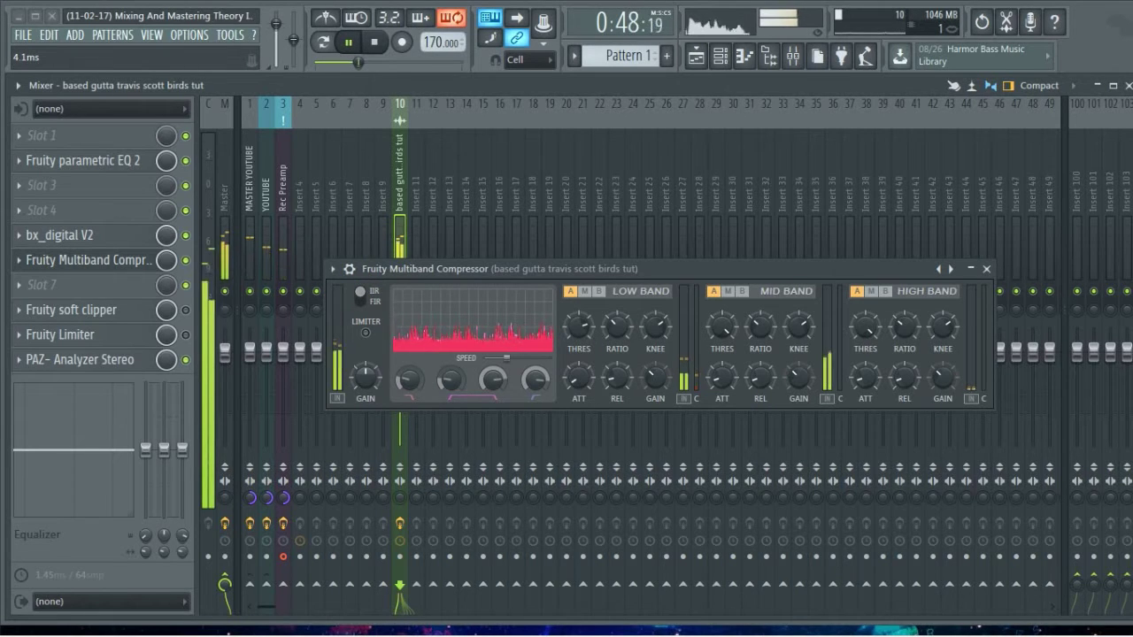
Step: Set the low band's attack to 2.1 ms and ratio to 2.0:1, compare it with bypass, and stop playback
{"action": "left_click_drag", "start_coordinate": [578, 379], "coordinate": [578, 381]}
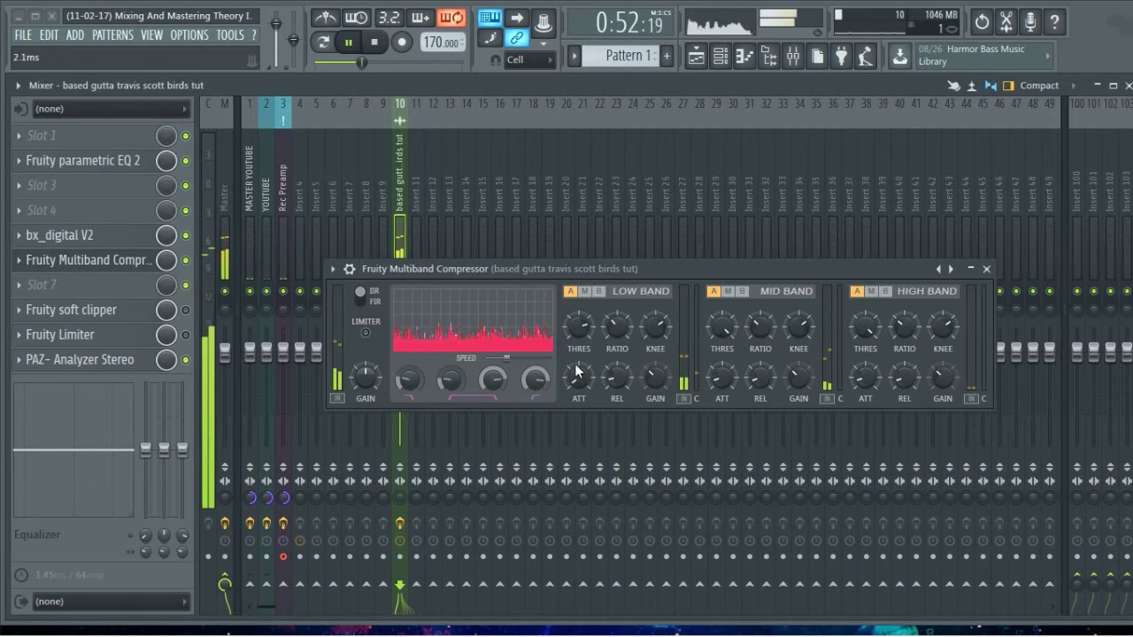
{"action": "left_click_drag", "start_coordinate": [578, 333], "coordinate": [578, 328]}
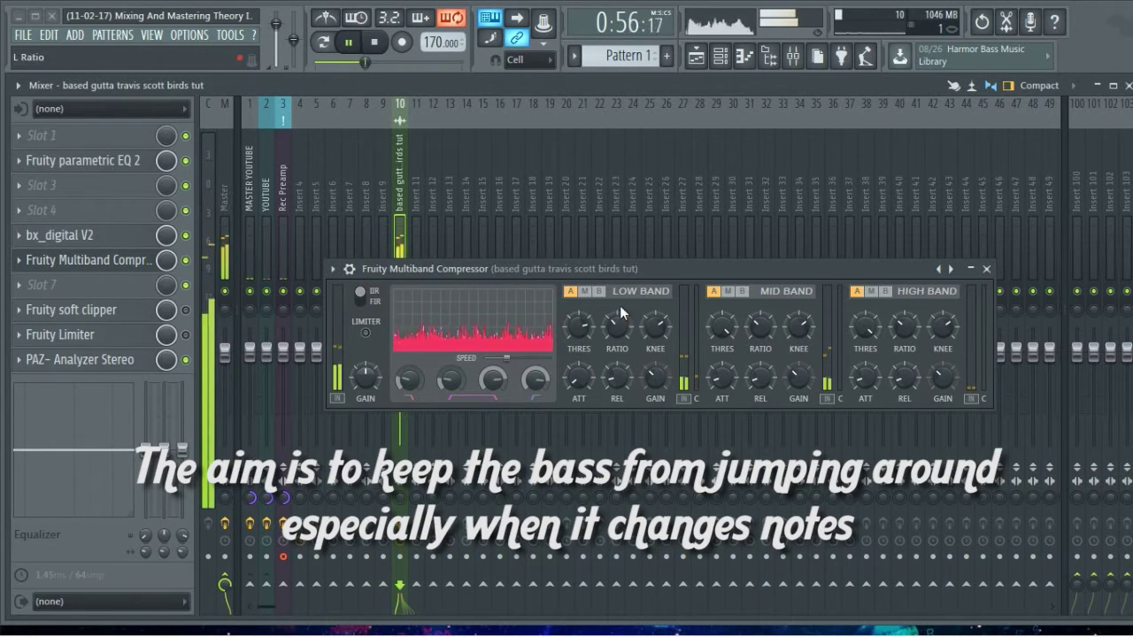
{"action": "left_click", "coordinate": [600, 293]}
{"action": "left_click", "coordinate": [572, 293]}
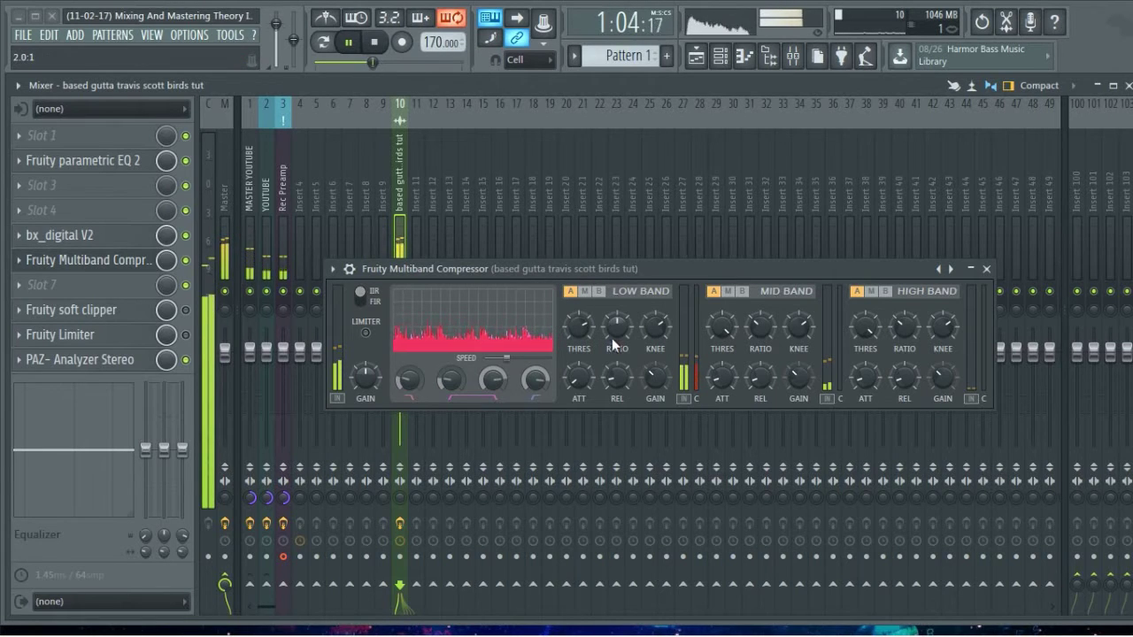
{"action": "left_click_drag", "start_coordinate": [582, 326], "coordinate": [582, 315]}
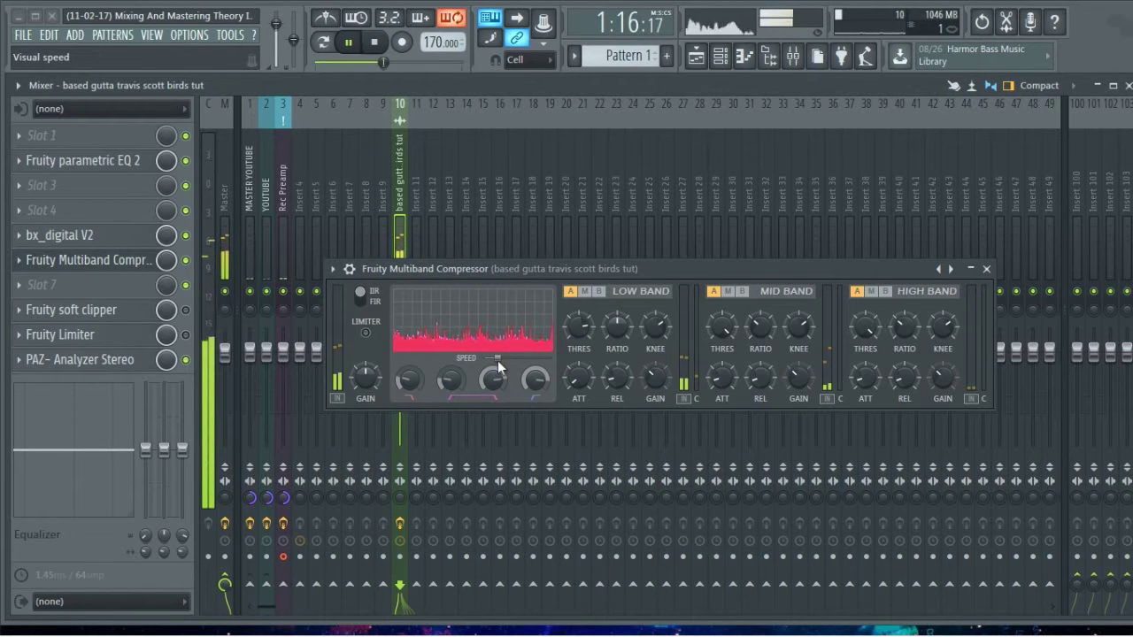
{"action": "key", "text": "space"}
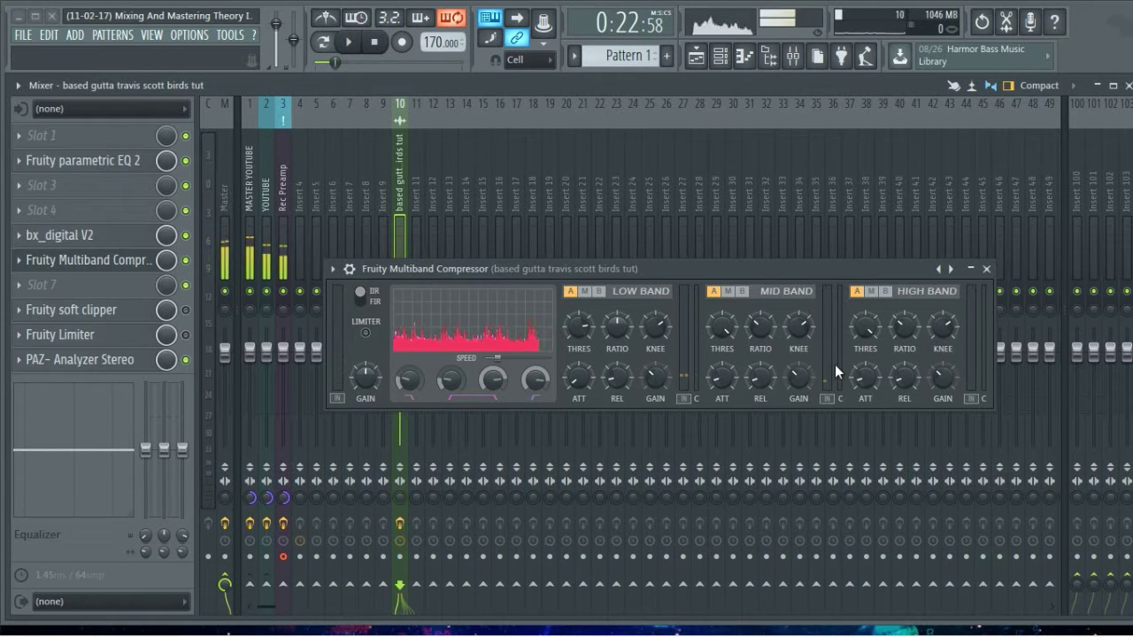
Step: Play the track again and examine the mid band's level and compression meters
{"action": "left_click_drag", "start_coordinate": [765, 273], "coordinate": [754, 283]}
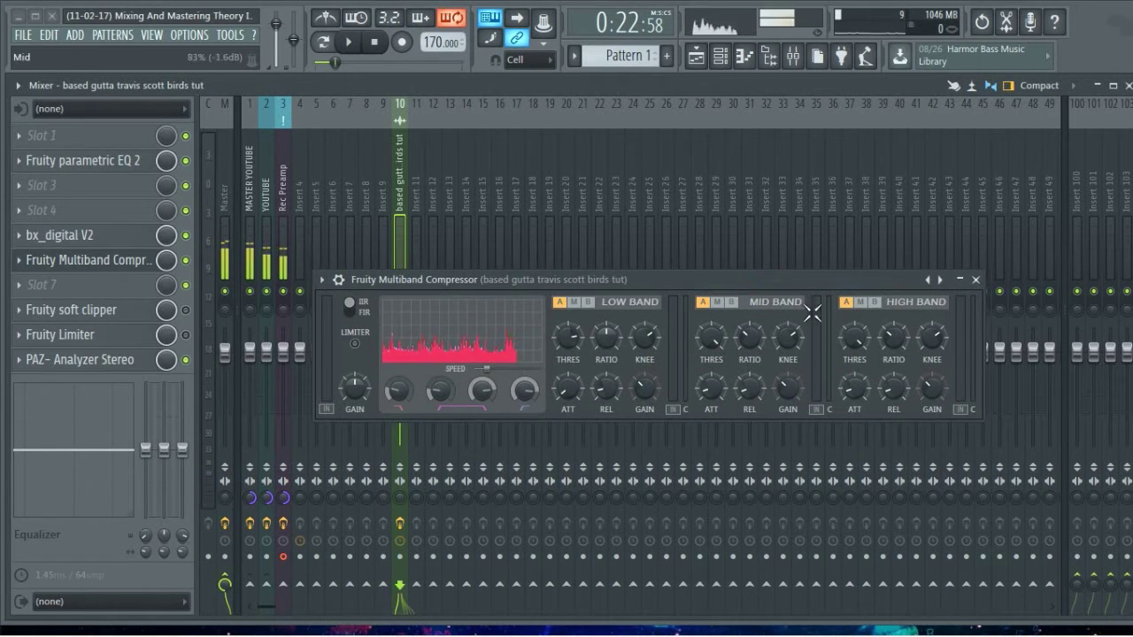
{"action": "left_click_drag", "start_coordinate": [812, 313], "coordinate": [814, 393]}
{"action": "left_click_drag", "start_coordinate": [815, 275], "coordinate": [790, 260]}
{"action": "key", "text": "space"}
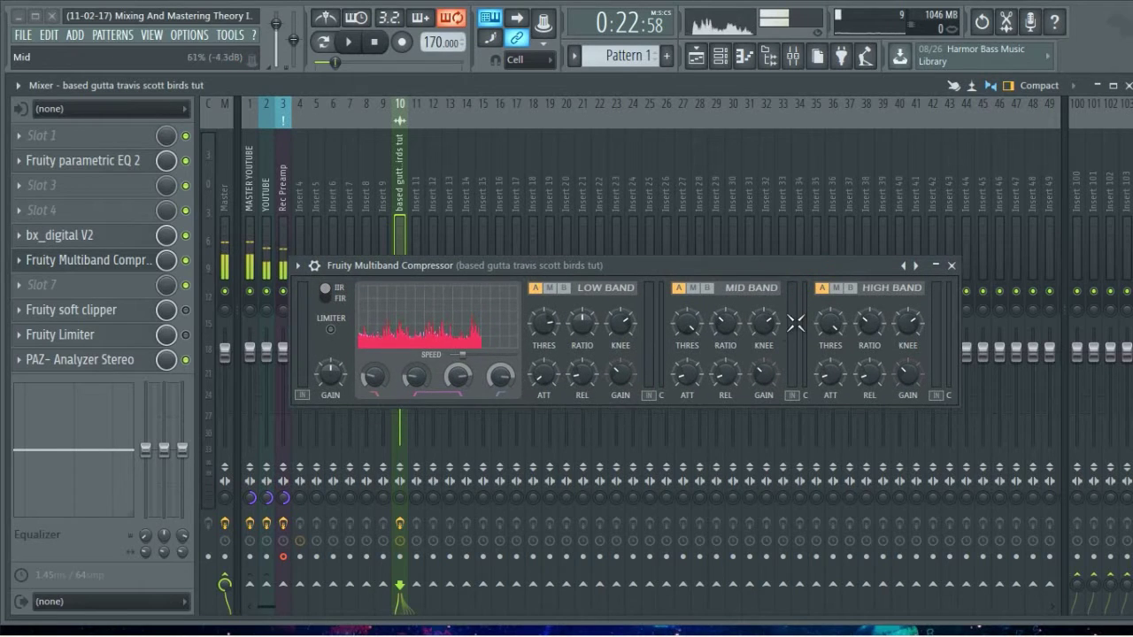
{"action": "left_click_drag", "start_coordinate": [799, 376], "coordinate": [794, 349]}
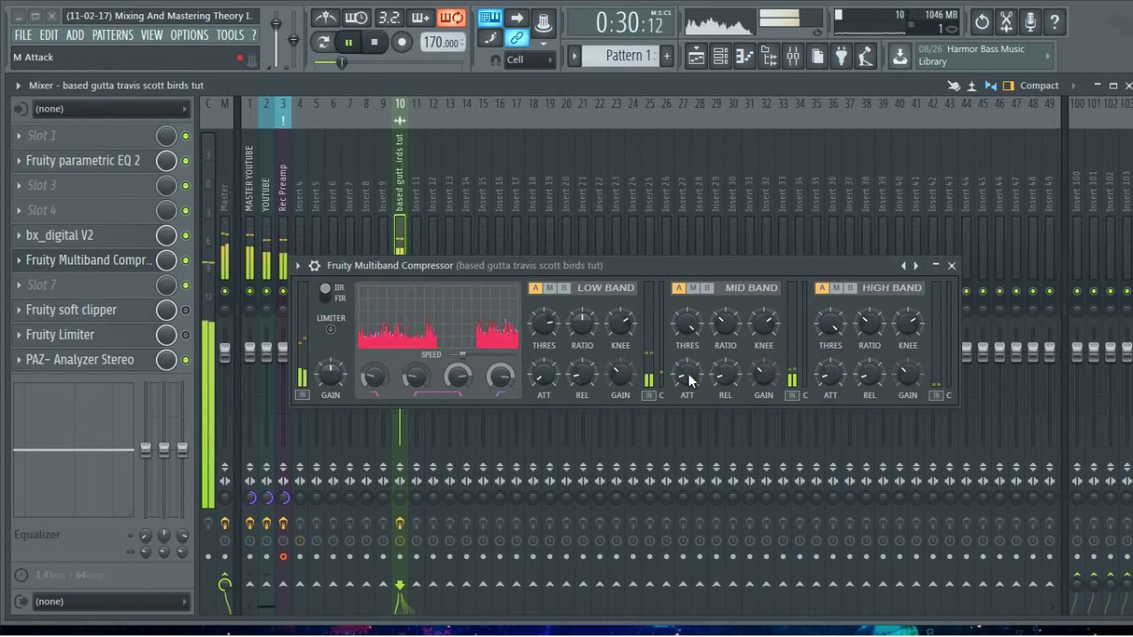
Step: Lower the mid band's attack, release and threshold by ear during playback, and bypass the band for comparison
{"action": "left_click_drag", "start_coordinate": [689, 372], "coordinate": [689, 416]}
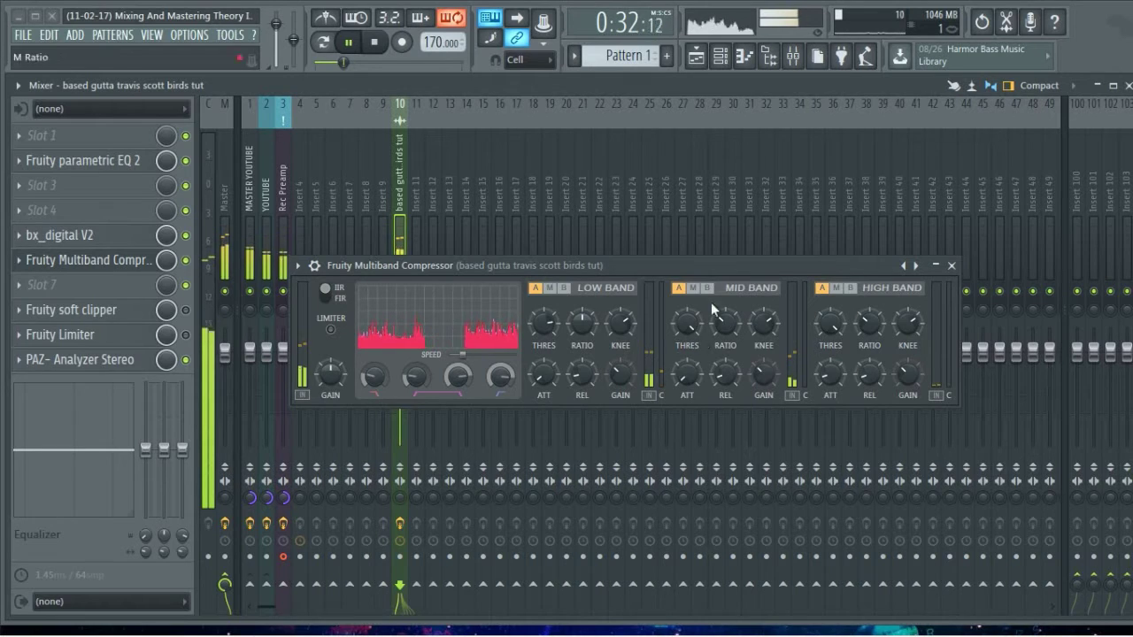
{"action": "left_click_drag", "start_coordinate": [722, 379], "coordinate": [722, 398]}
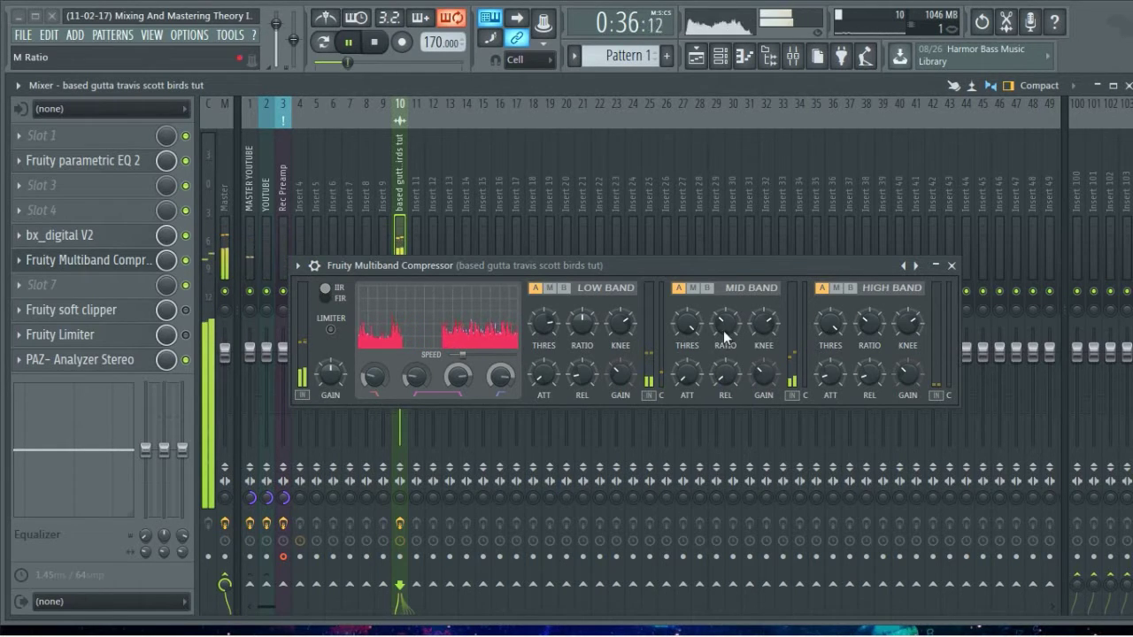
{"action": "left_click_drag", "start_coordinate": [692, 328], "coordinate": [692, 340]}
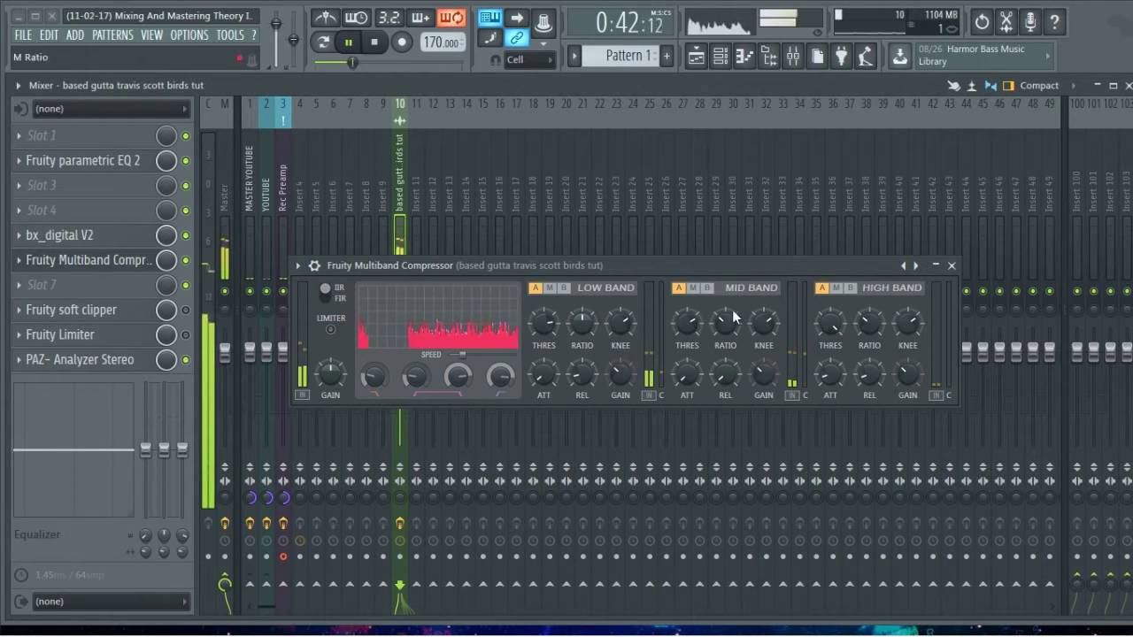
{"action": "left_click", "coordinate": [708, 288]}
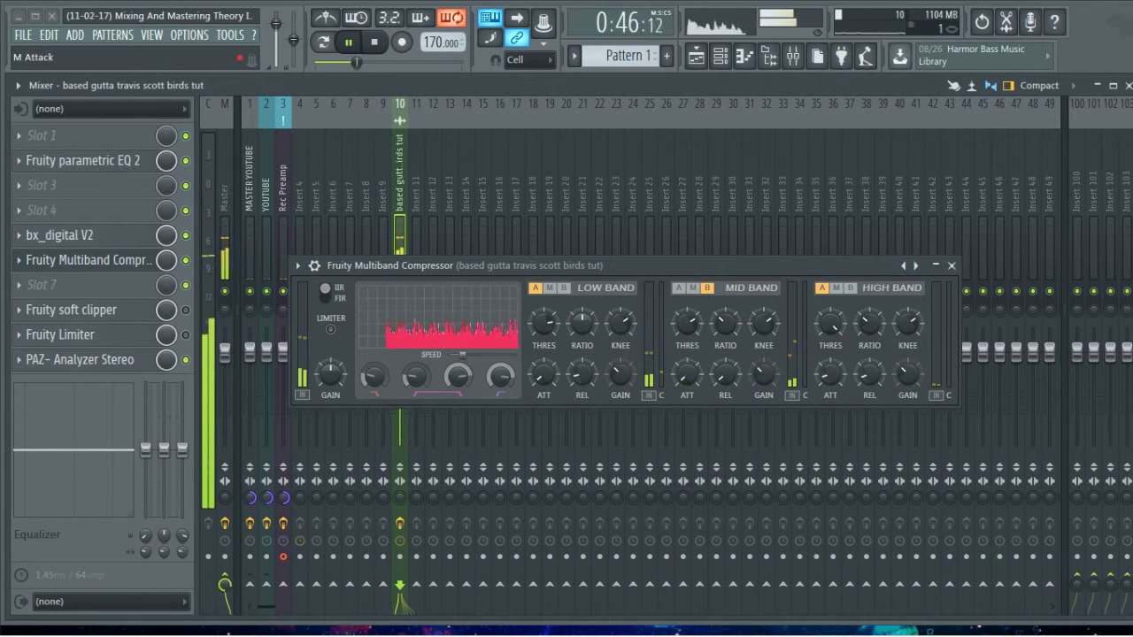
Step: Lengthen the bypassed mid band's release and attack, adjust its threshold, and reactivate the band
{"action": "left_click_drag", "start_coordinate": [718, 384], "coordinate": [718, 348]}
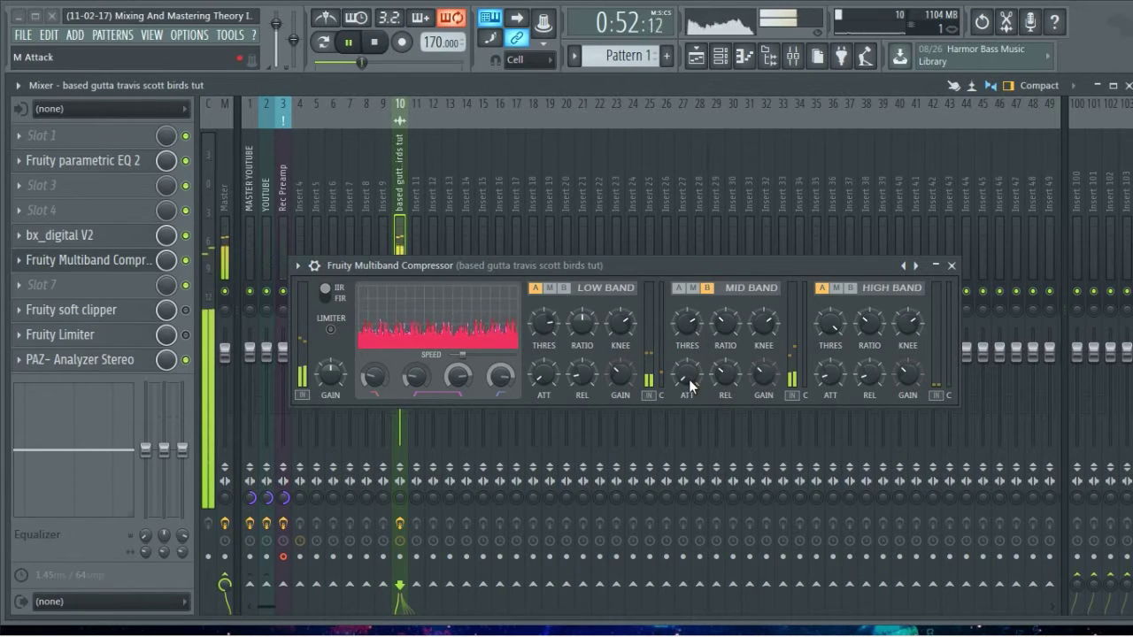
{"action": "left_click_drag", "start_coordinate": [689, 379], "coordinate": [690, 384]}
{"action": "mouse_move", "coordinate": [688, 326]}
{"action": "left_mouse_down"}
{"action": "mouse_move", "coordinate": [685, 314]}
{"action": "mouse_move", "coordinate": [681, 325]}
{"action": "left_mouse_up"}
{"action": "left_click", "coordinate": [680, 289]}
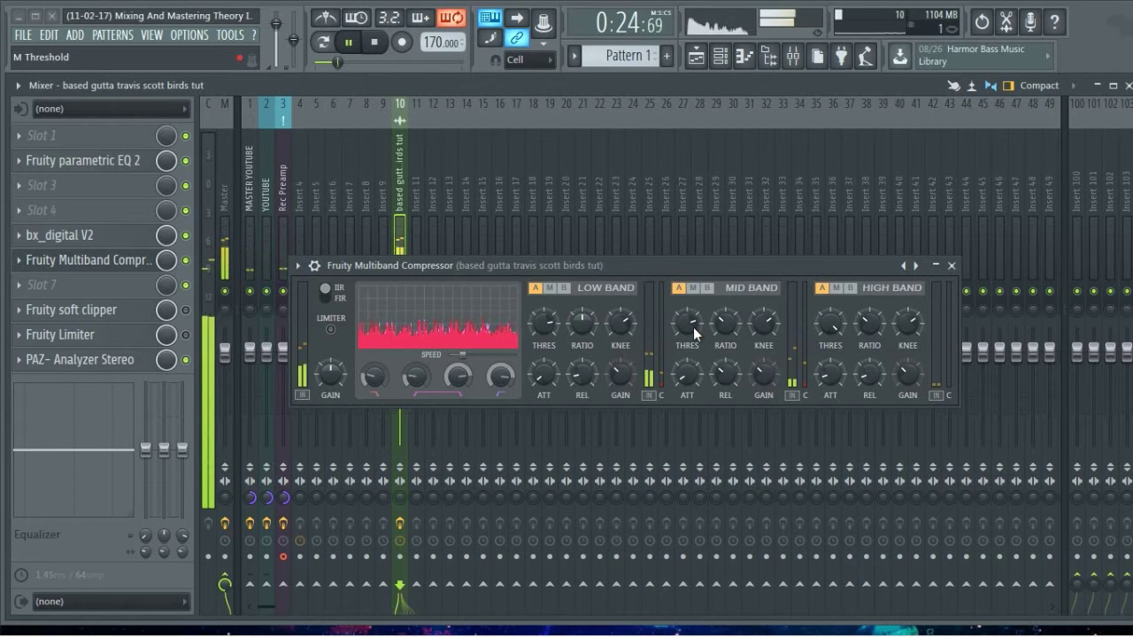
Step: Fine-tune the mid band's threshold and attack by ear and soften its knee to 100%
{"action": "left_click_drag", "start_coordinate": [693, 327], "coordinate": [693, 324]}
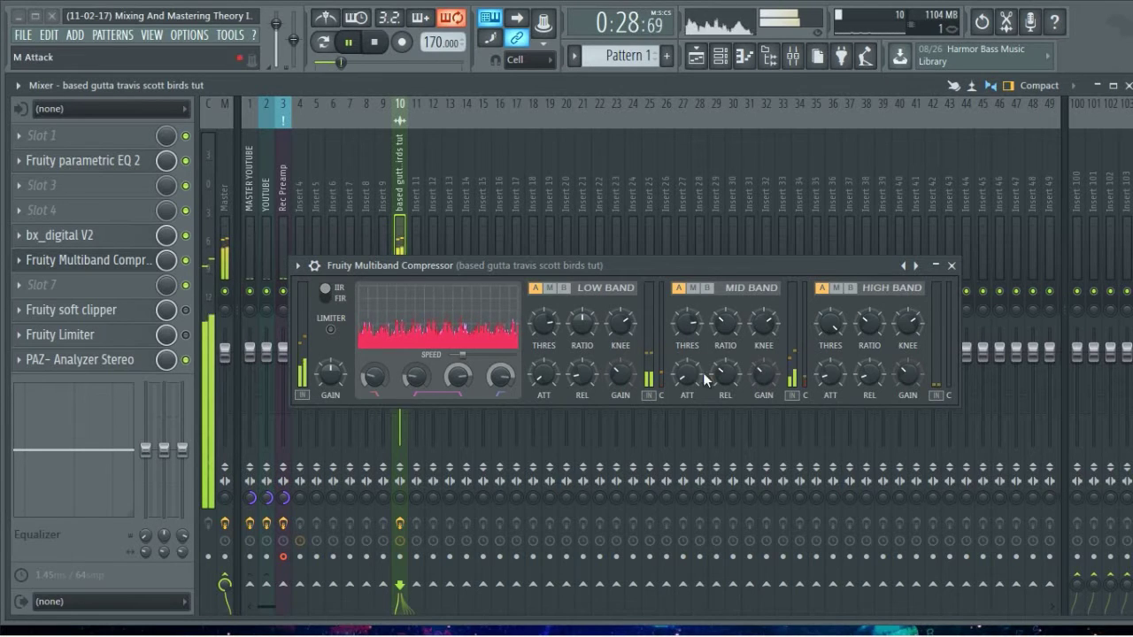
{"action": "left_click_drag", "start_coordinate": [703, 373], "coordinate": [703, 366]}
{"action": "left_click_drag", "start_coordinate": [726, 324], "coordinate": [763, 322]}
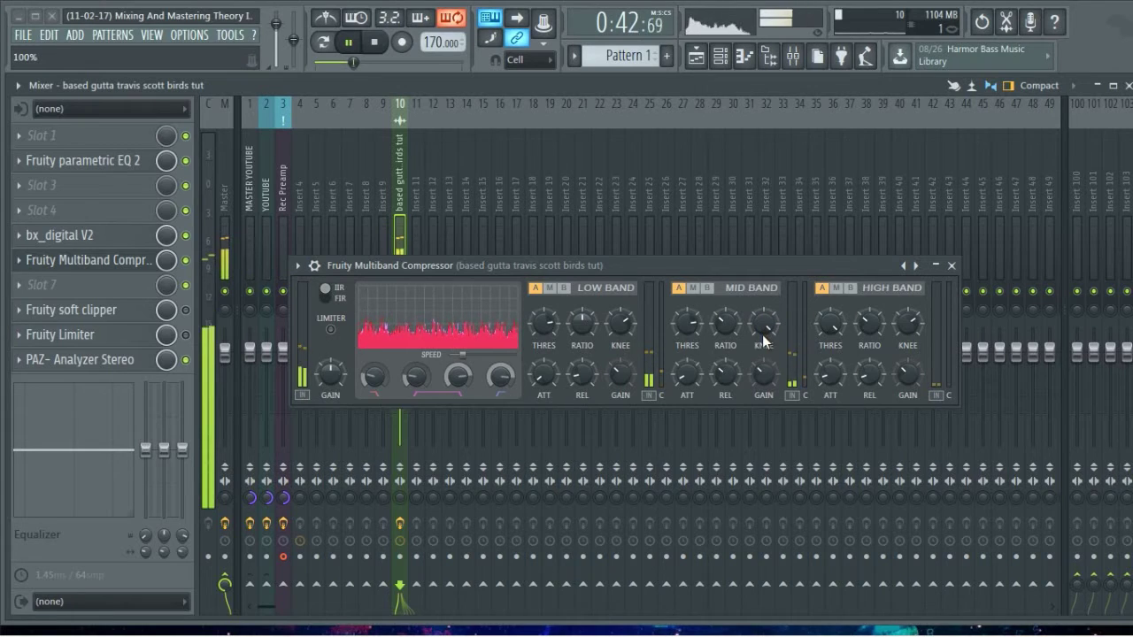
Step: Bypass the low and mid bands together and reactivate both to compare the compressed and uncompressed sound
{"action": "left_click", "coordinate": [564, 288]}
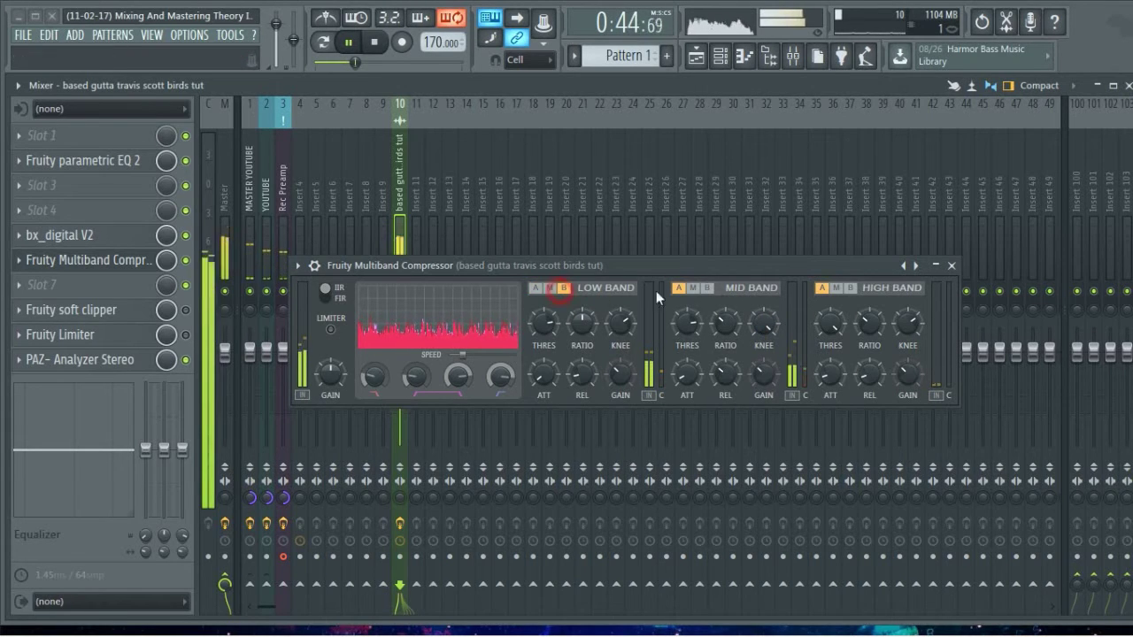
{"action": "left_click", "coordinate": [707, 287]}
{"action": "left_click", "coordinate": [678, 287]}
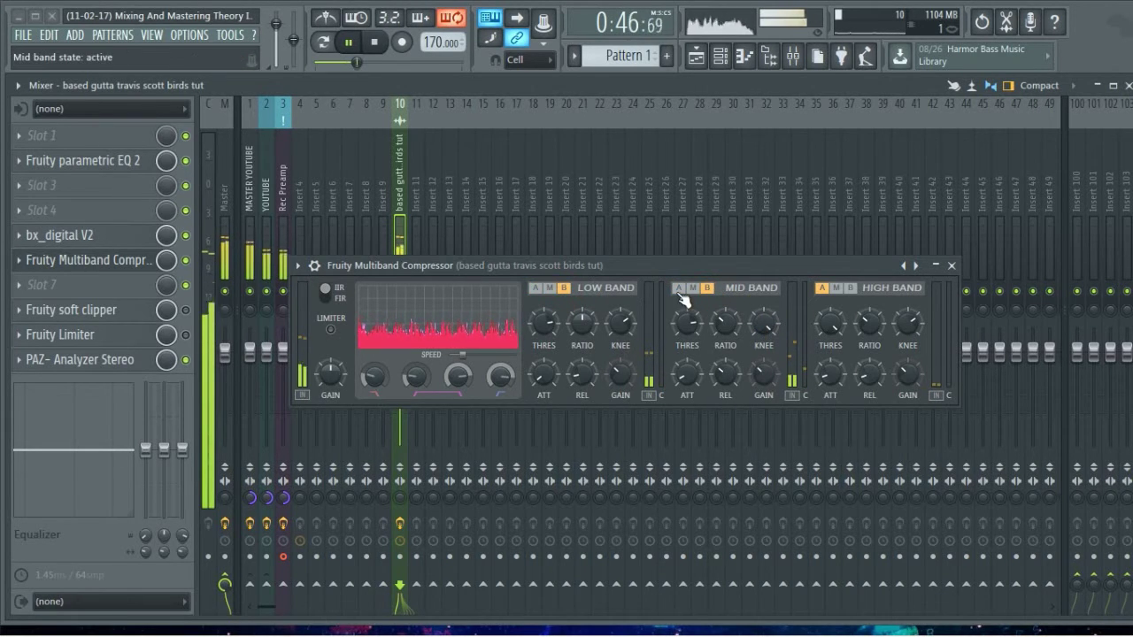
{"action": "left_click", "coordinate": [535, 289]}
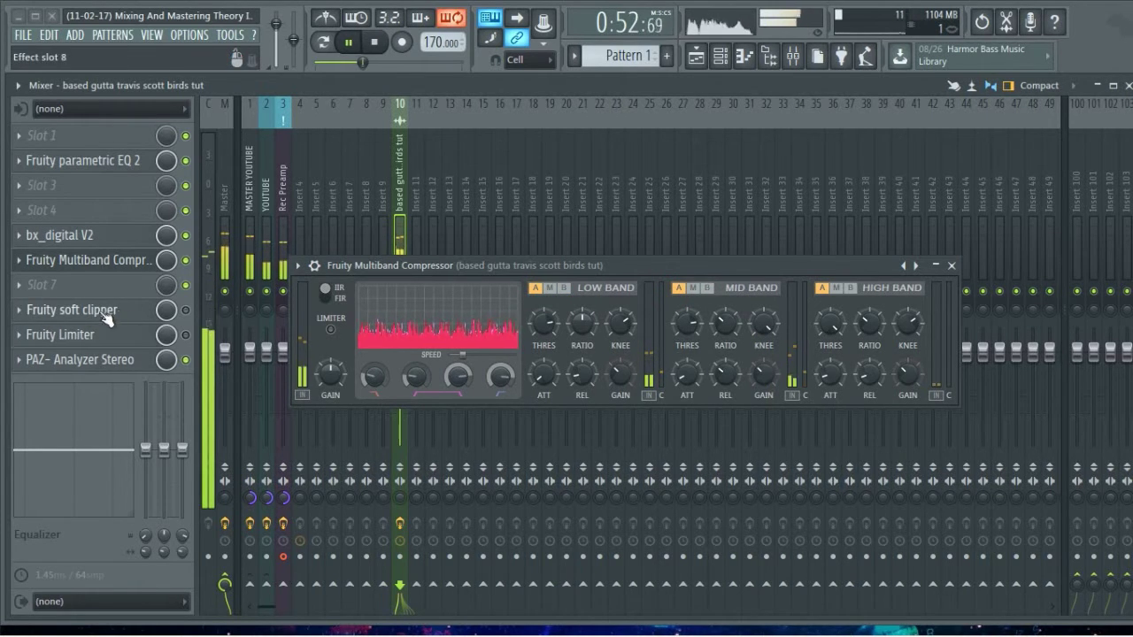
Step: Move the compressor window higher and switch the whole Fruity Multiband Compressor slot off and on repeatedly to compare the track
{"action": "left_click_drag", "start_coordinate": [843, 268], "coordinate": [831, 219]}
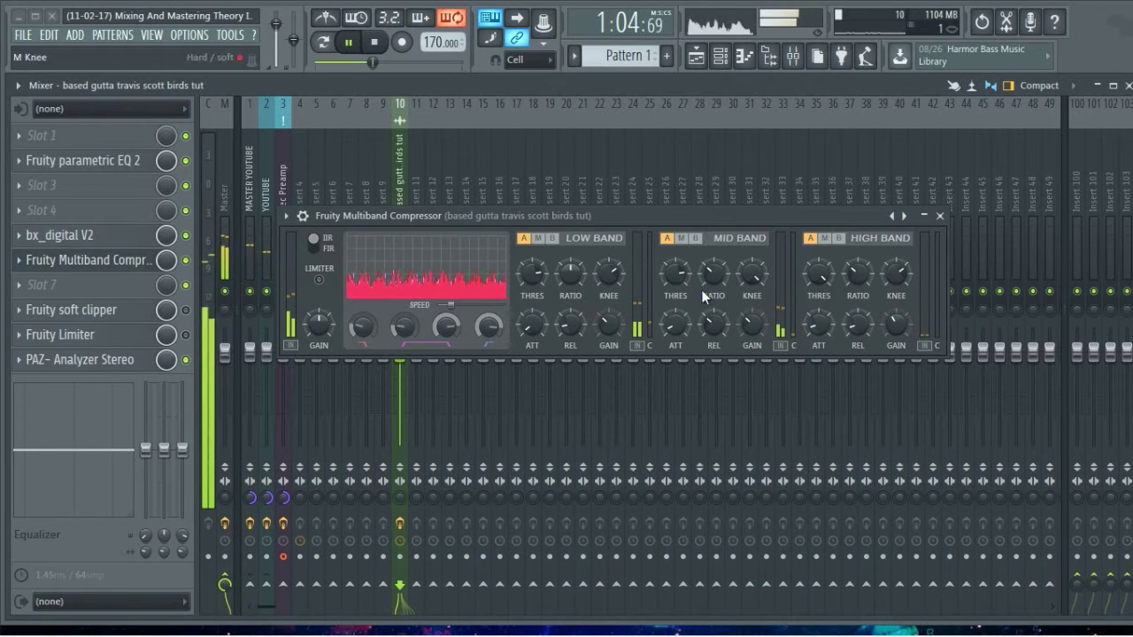
{"action": "left_click", "coordinate": [186, 261]}
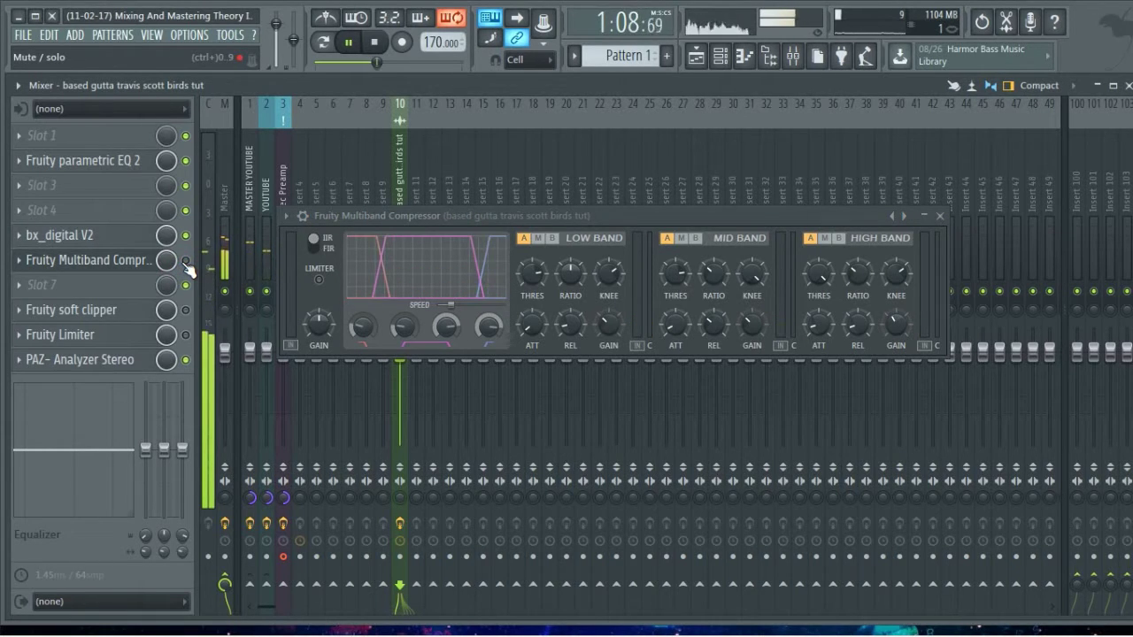
{"action": "left_click", "coordinate": [185, 261]}
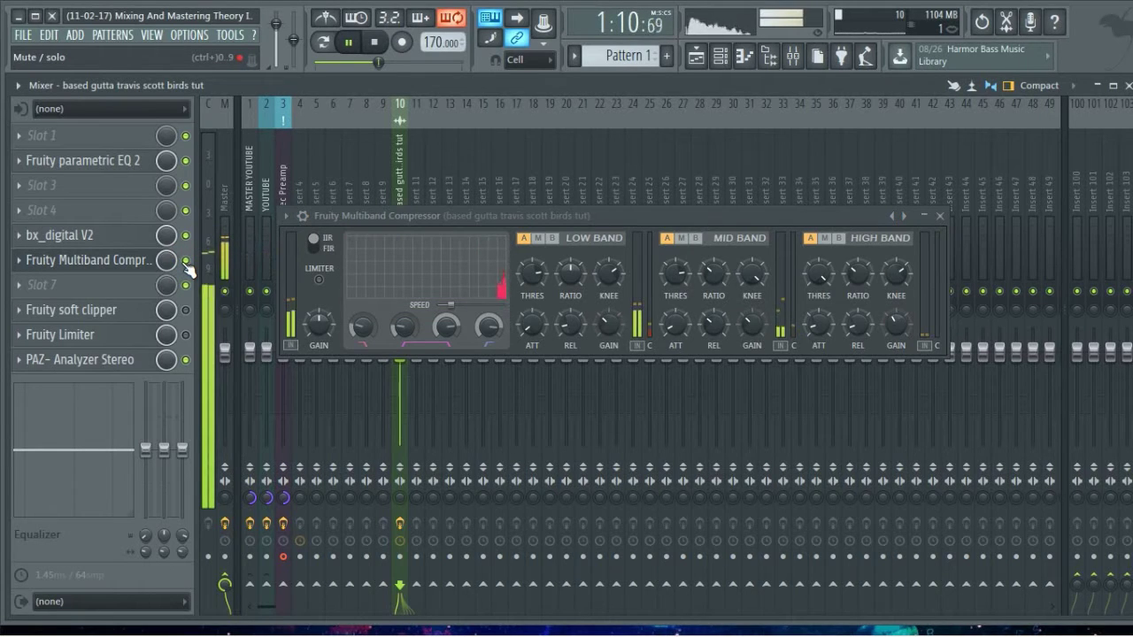
{"action": "left_click", "coordinate": [186, 261]}
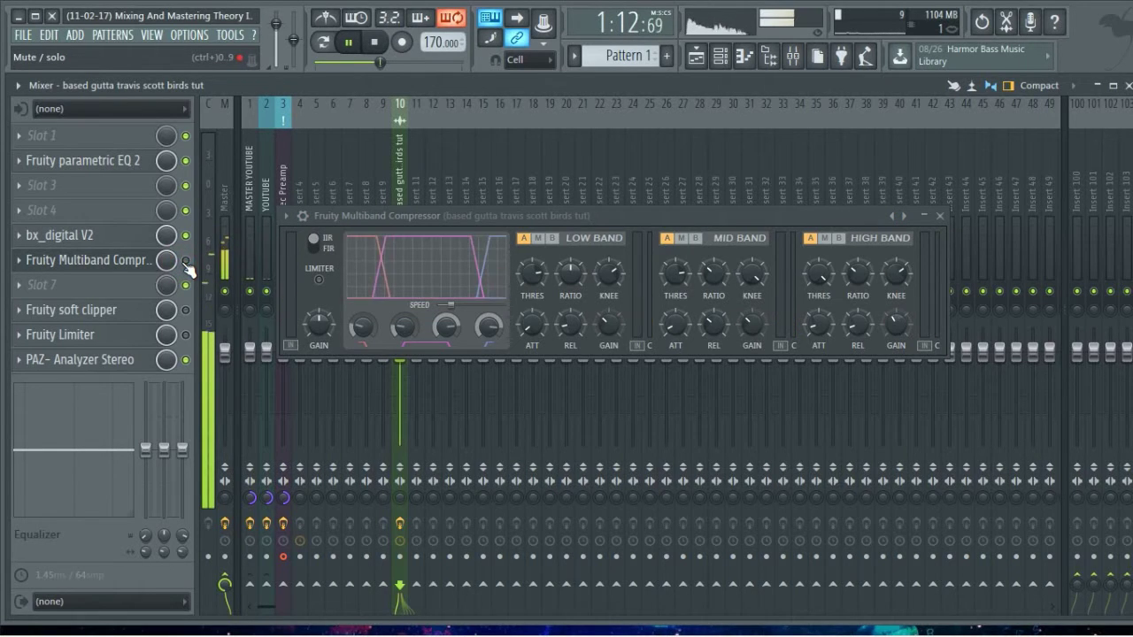
{"action": "left_click", "coordinate": [186, 262]}
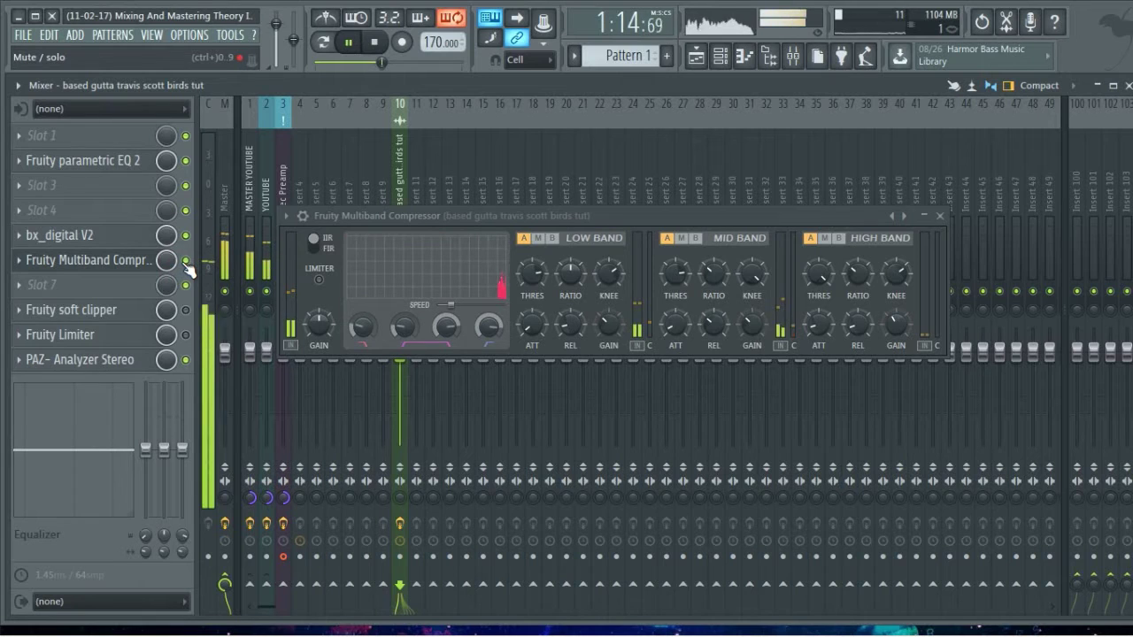
{"action": "left_click", "coordinate": [186, 261]}
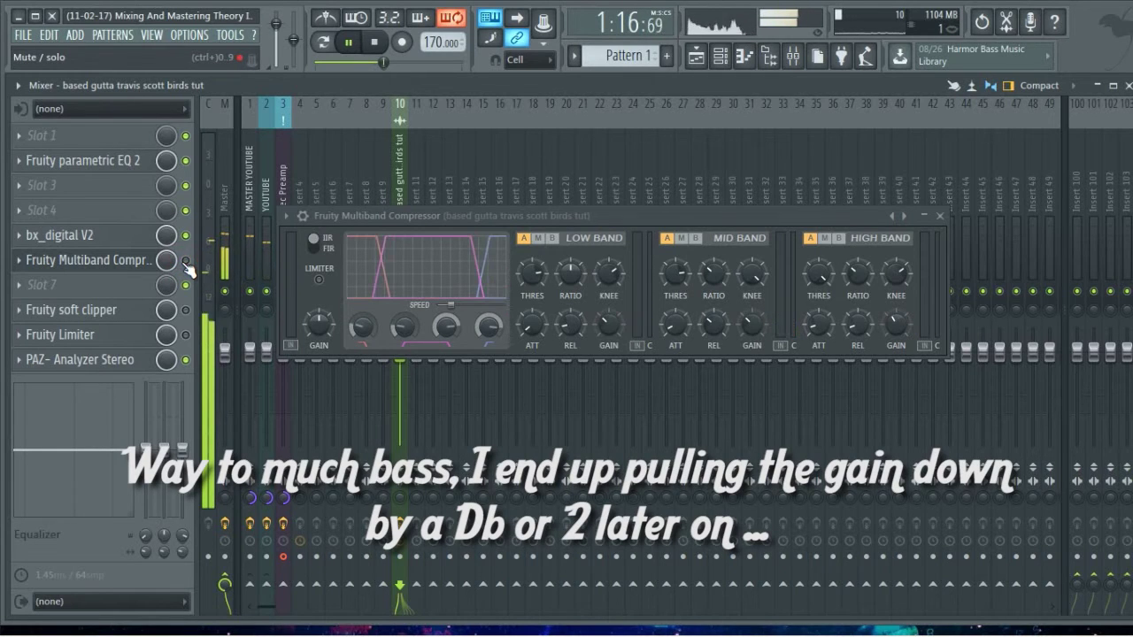
{"action": "left_click", "coordinate": [186, 262]}
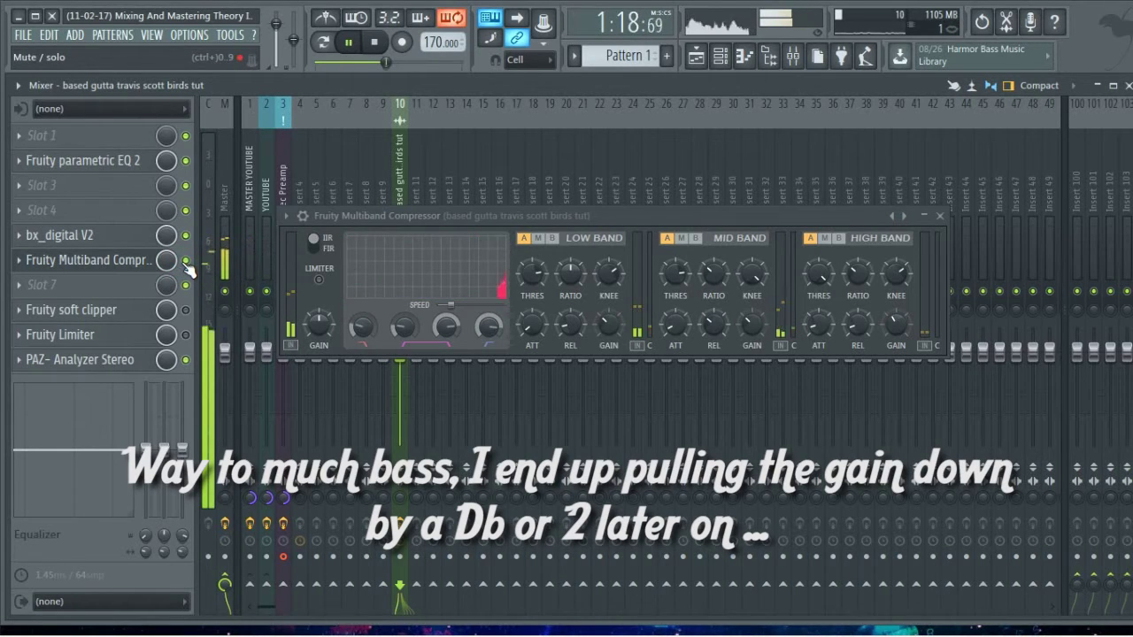
Step: Bypass the low, mid and high bands, reactivate all three for comparison, and stop playback
{"action": "left_click", "coordinate": [552, 238]}
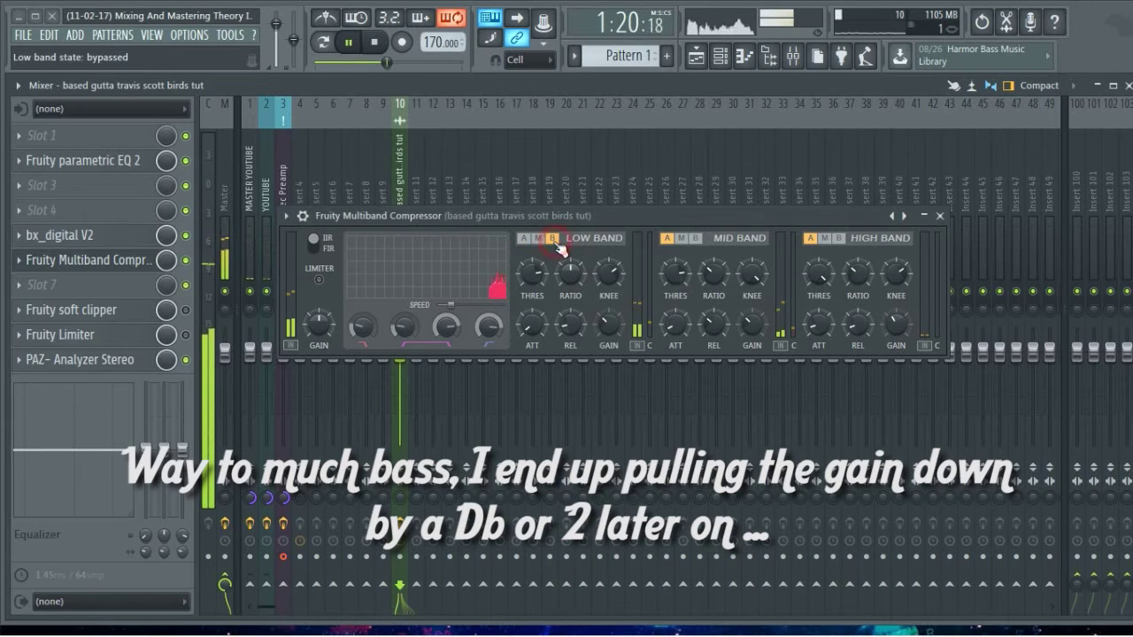
{"action": "left_click", "coordinate": [696, 238]}
{"action": "left_click", "coordinate": [838, 238]}
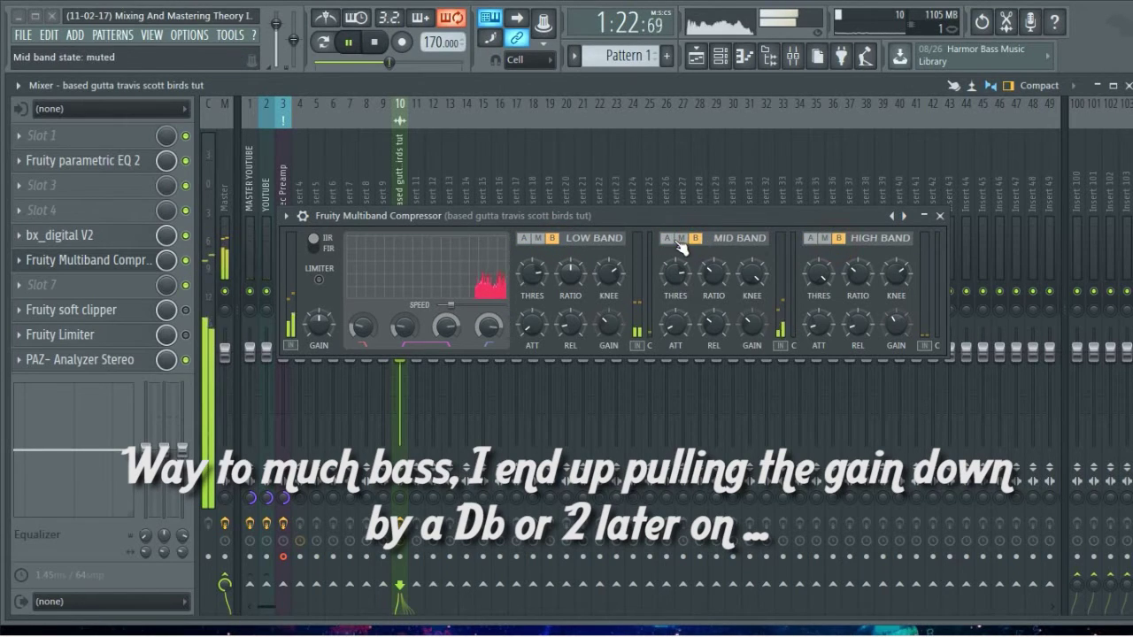
{"action": "left_click", "coordinate": [666, 238]}
{"action": "left_click", "coordinate": [810, 238]}
{"action": "left_click", "coordinate": [524, 238]}
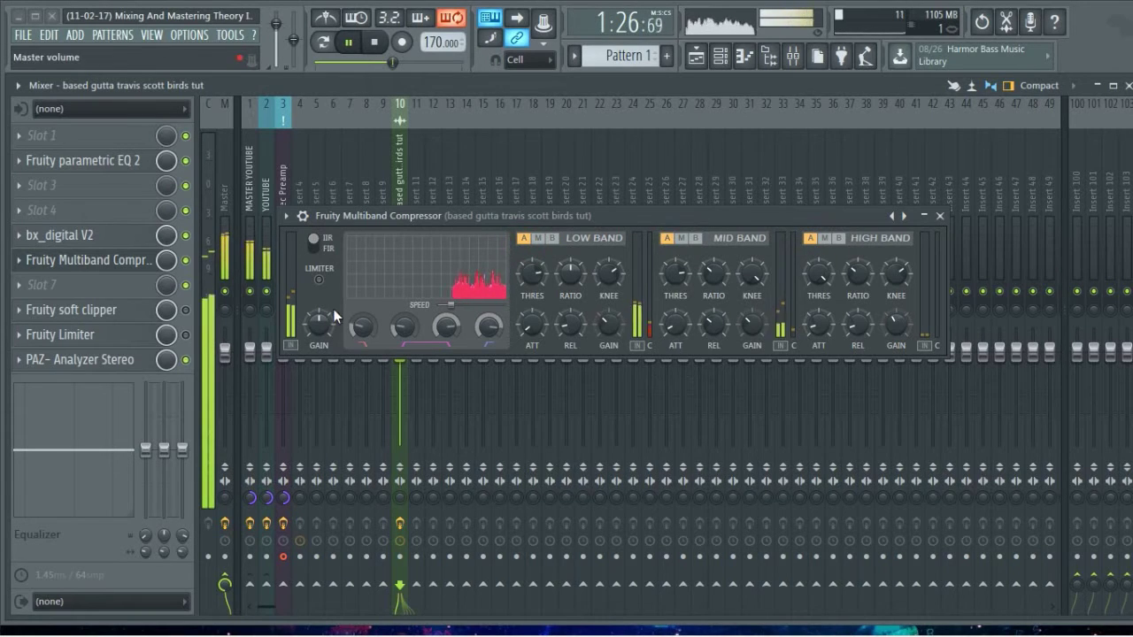
{"action": "key", "text": "space"}
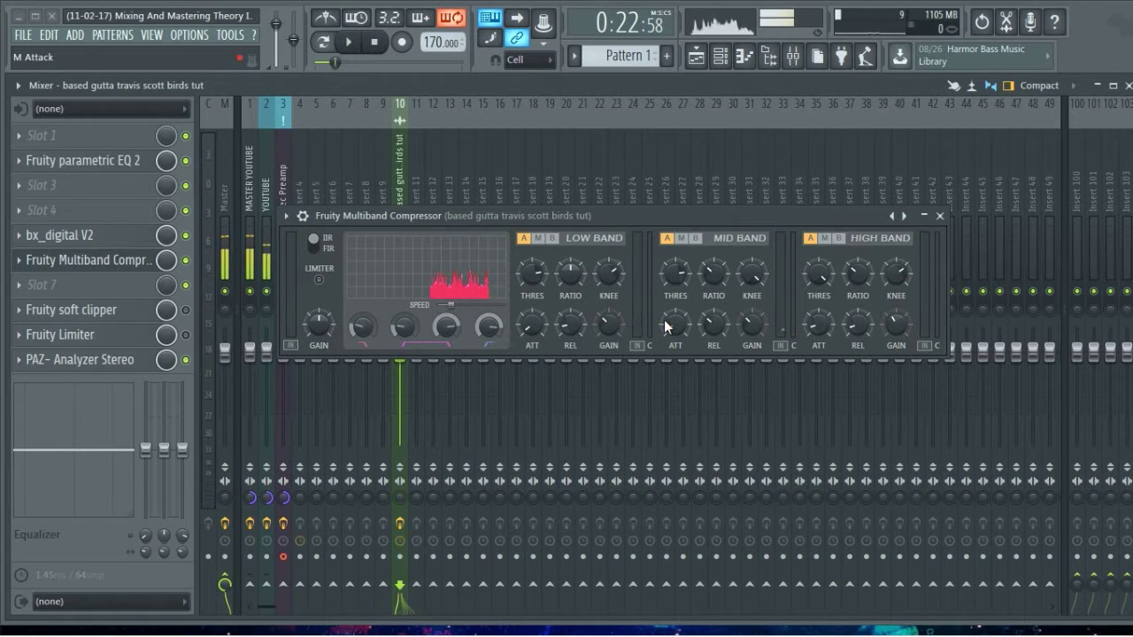
Step: Reposition the compressor window, play the track while trying an overall gain of 0.4 dB, and stop playback
{"action": "left_click_drag", "start_coordinate": [621, 215], "coordinate": [662, 222]}
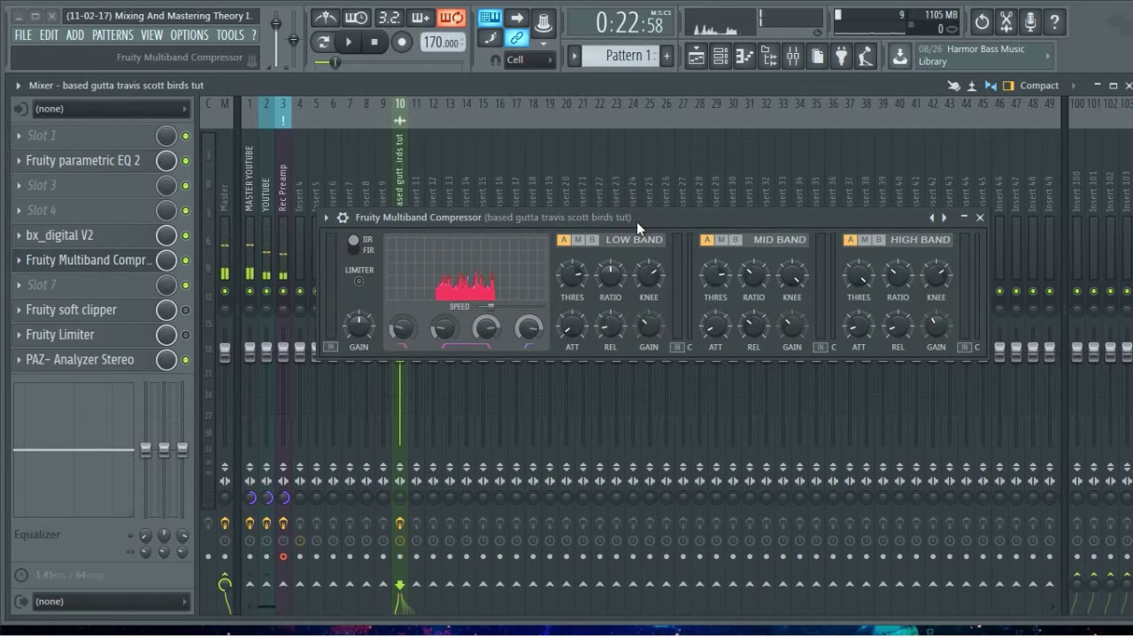
{"action": "left_click_drag", "start_coordinate": [636, 221], "coordinate": [654, 215]}
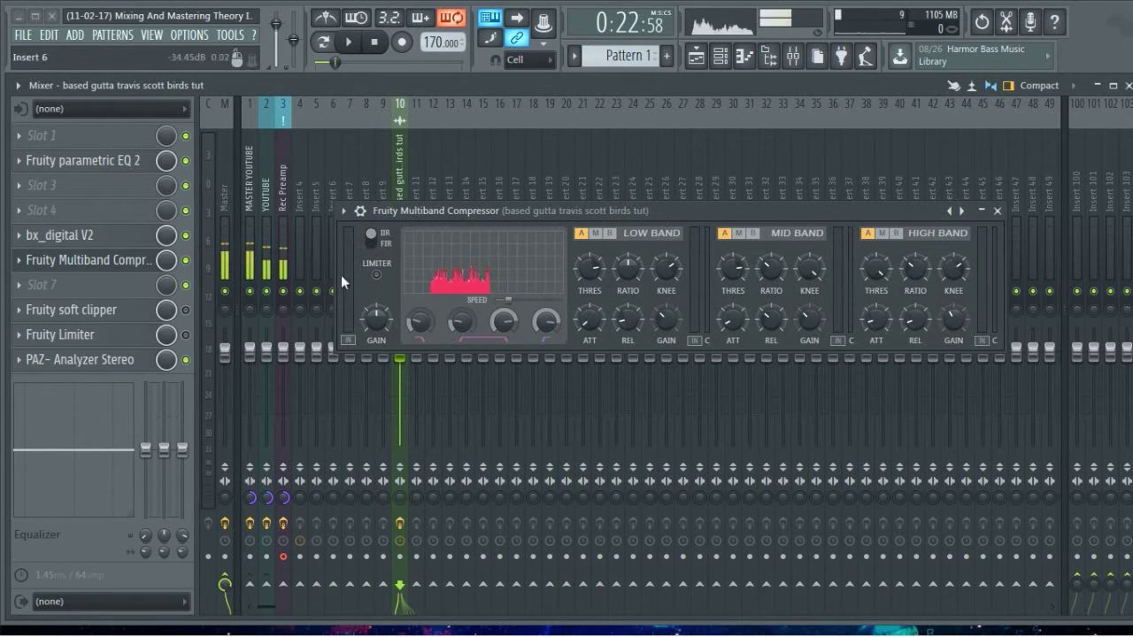
{"action": "key", "text": "space"}
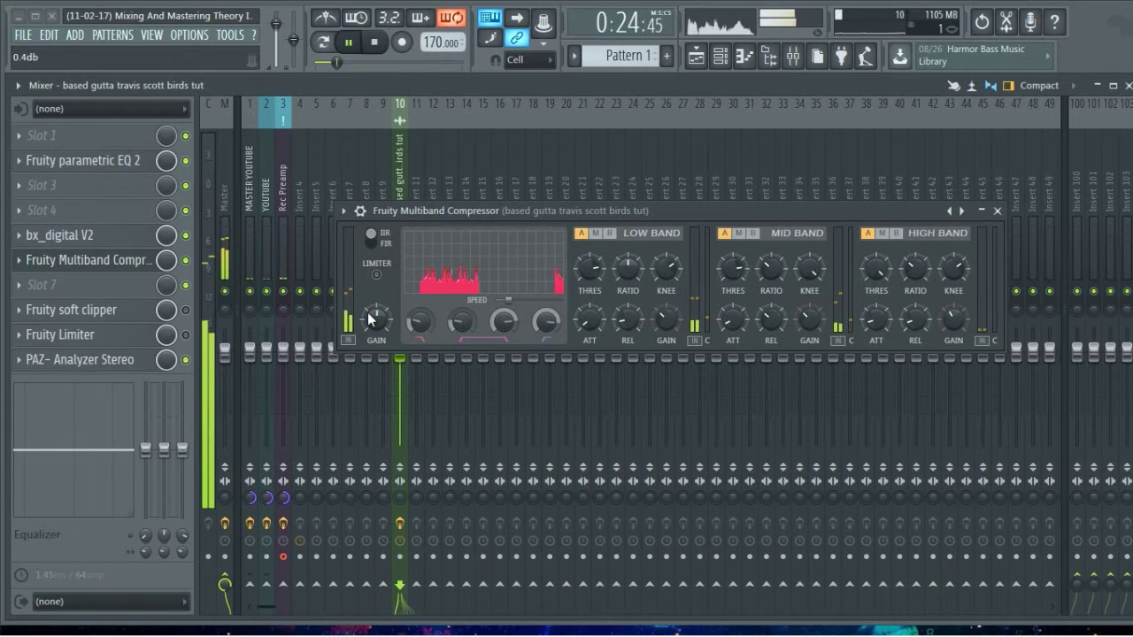
{"action": "key", "text": "space"}
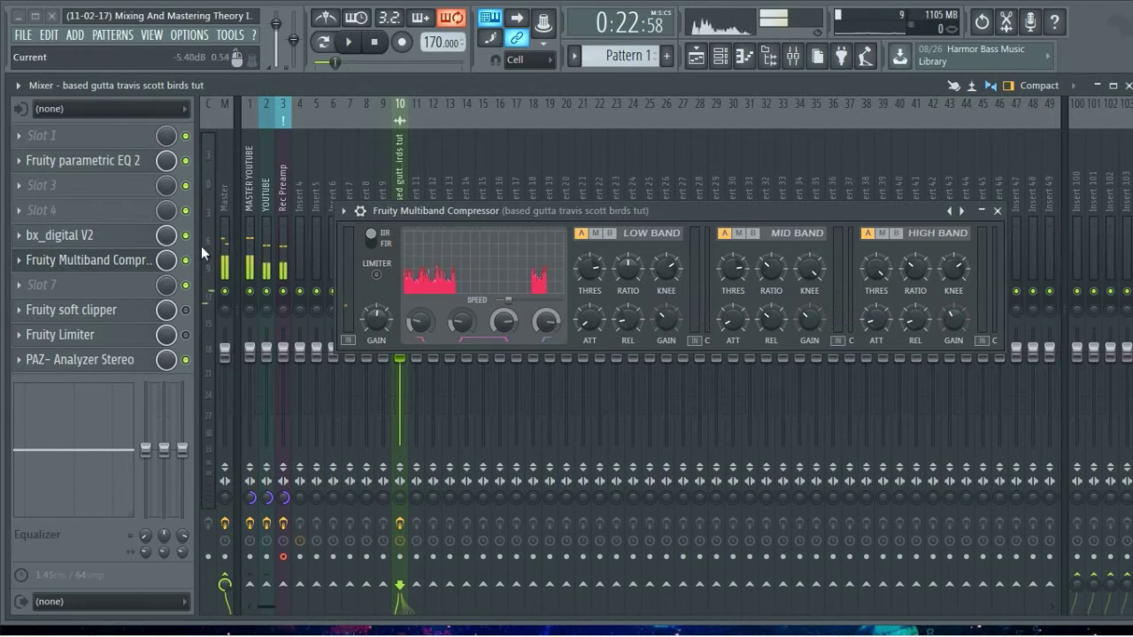
Step: Play the track with the multiband compressor slot disabled and enabled to compare the two versions
{"action": "key", "text": "space"}
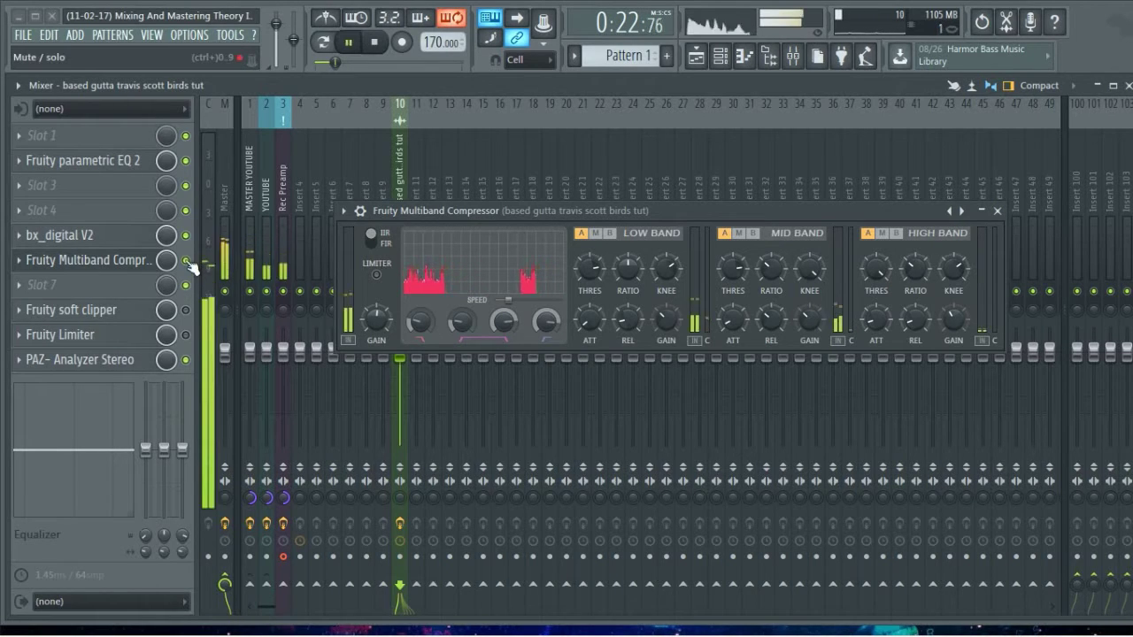
{"action": "left_click", "coordinate": [186, 261]}
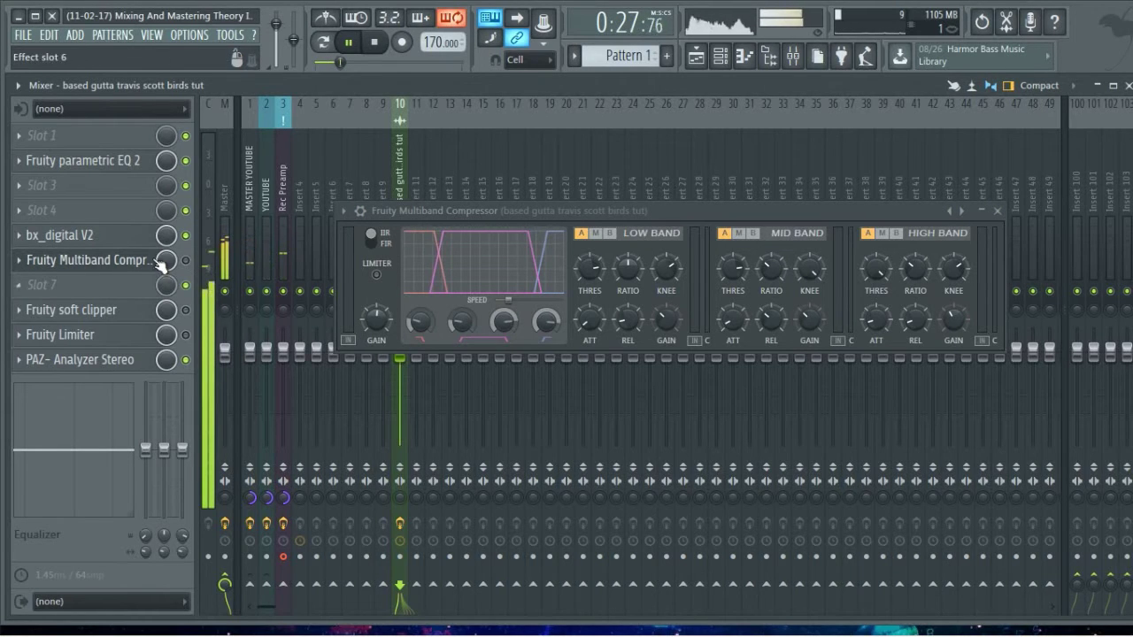
{"action": "key", "text": "space"}
{"action": "left_click", "coordinate": [185, 260]}
{"action": "key", "text": "space"}
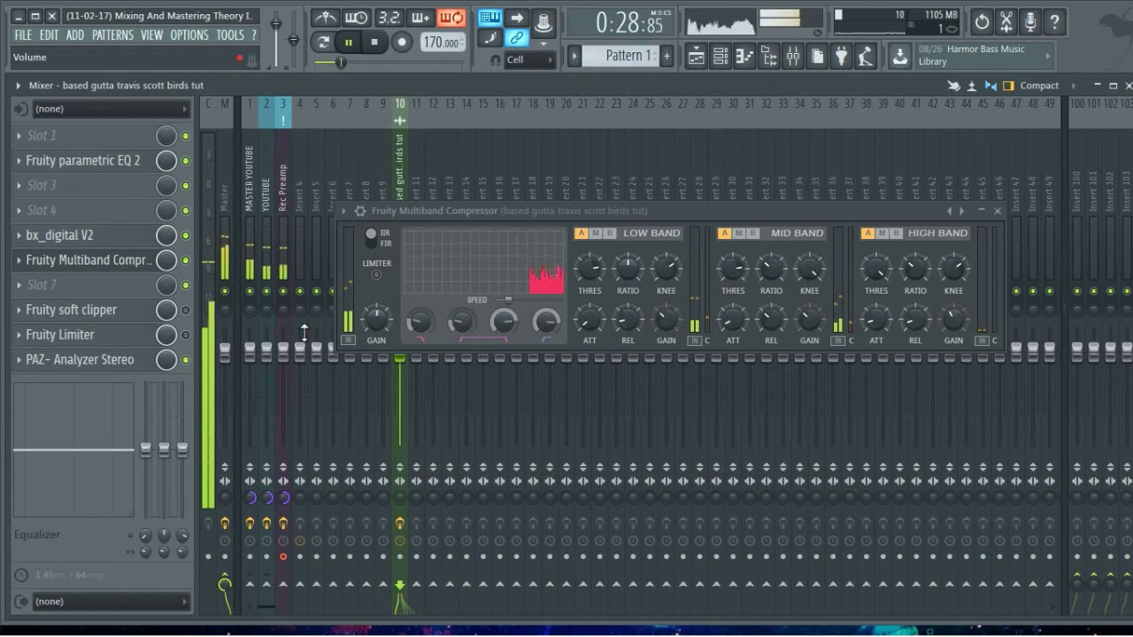
Step: Raise the multiband compressor's overall gain to 3.0 dB during playback, and stop the track
{"action": "left_click", "coordinate": [185, 310]}
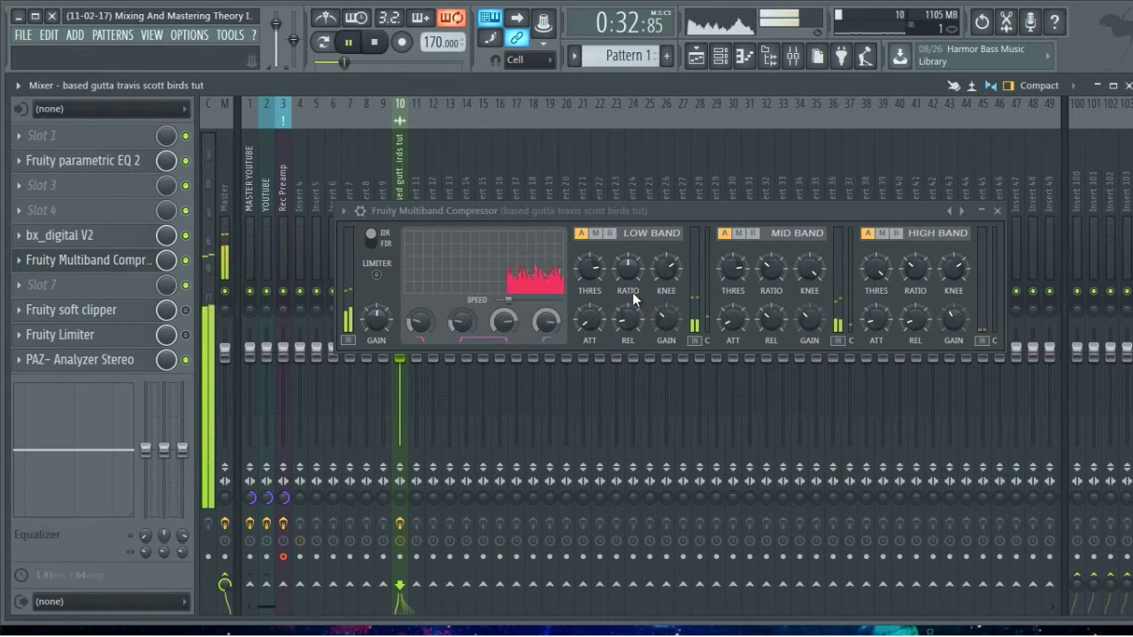
{"action": "left_click_drag", "start_coordinate": [376, 320], "coordinate": [376, 295]}
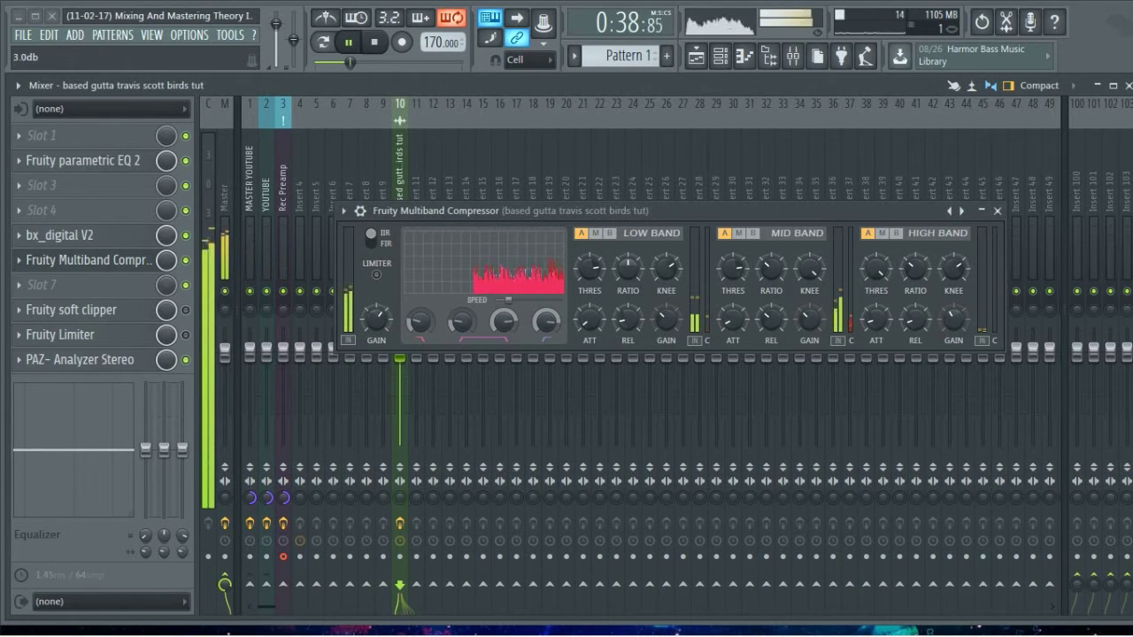
{"action": "key", "text": "space"}
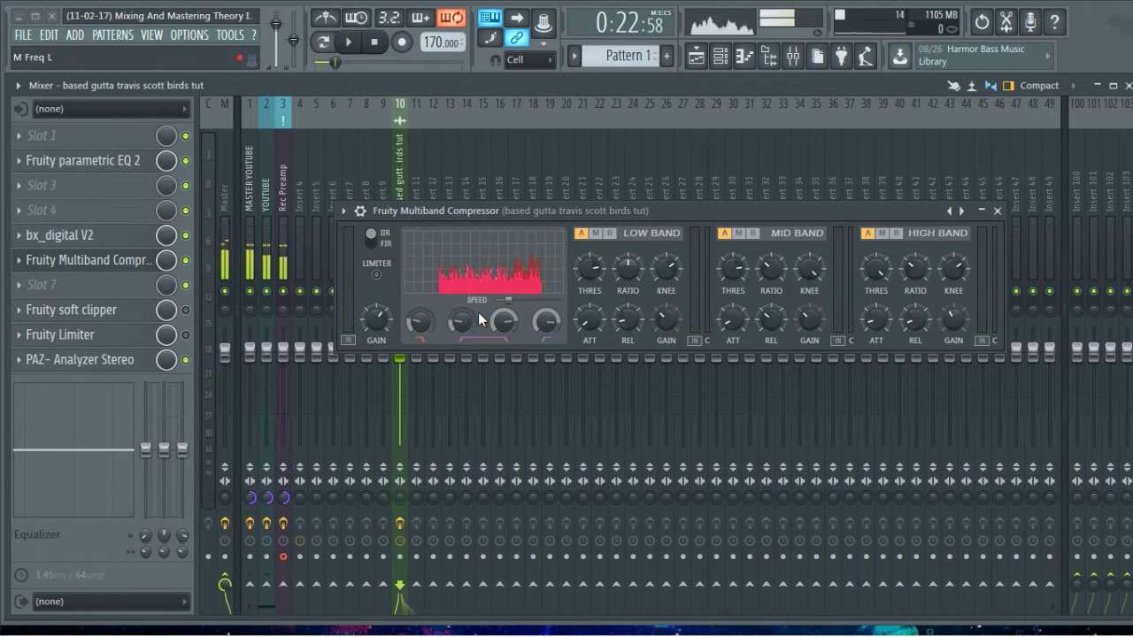
Step: Close the compressor, open bx_digital V2 on the beat's mixer track, and set its Gain Out to 2.0 dB
{"action": "left_click", "coordinate": [997, 210]}
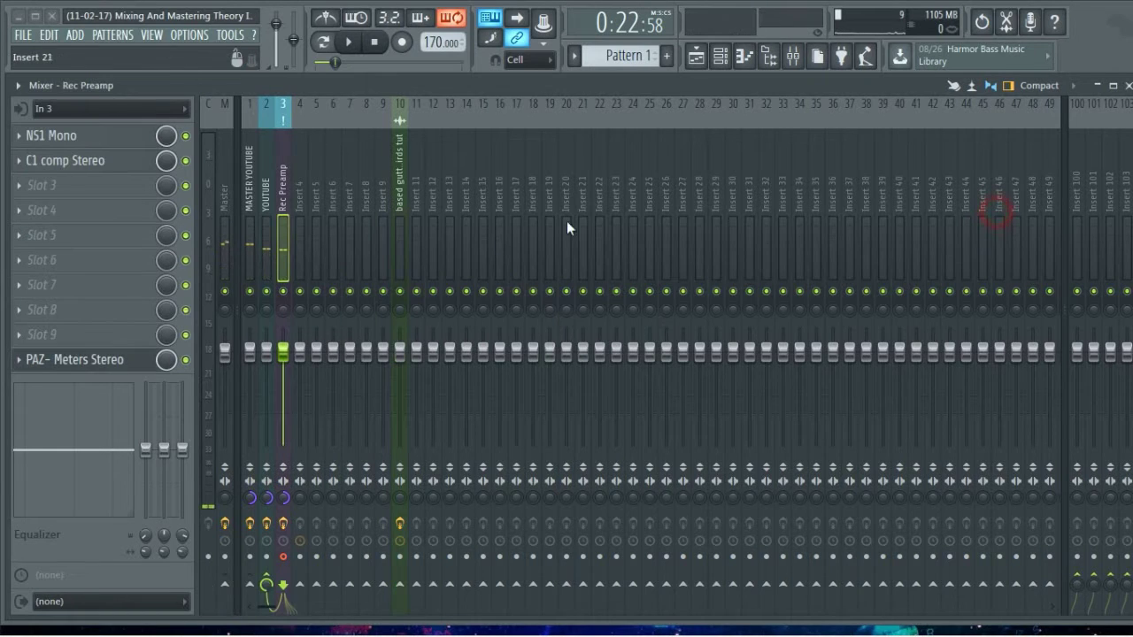
{"action": "left_click", "coordinate": [396, 211]}
{"action": "left_click", "coordinate": [172, 233]}
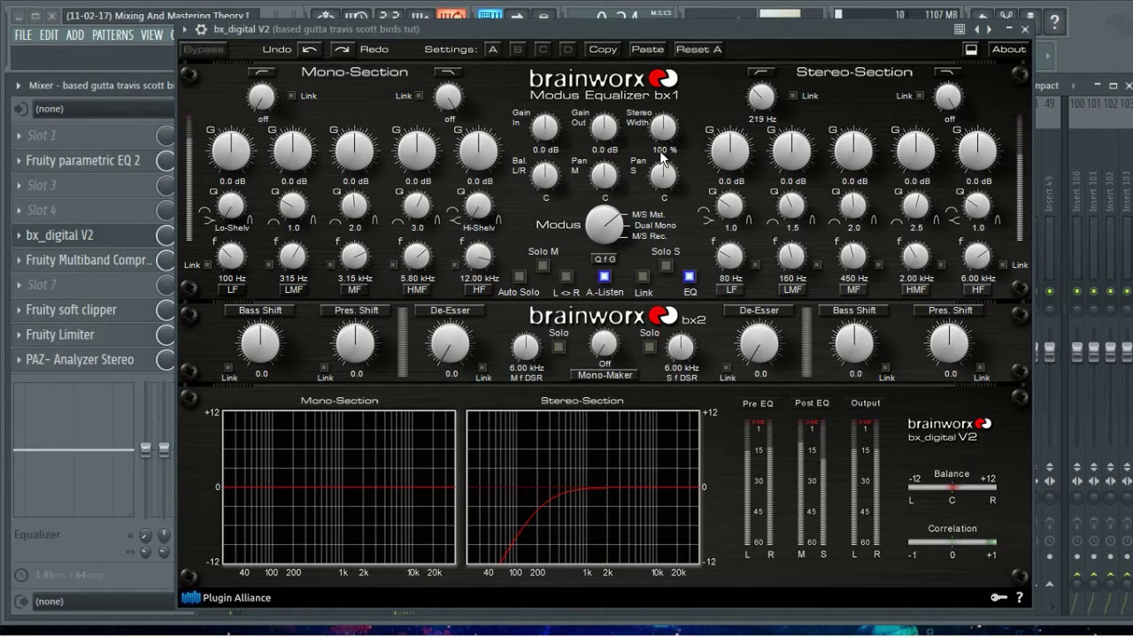
{"action": "left_click_drag", "start_coordinate": [605, 135], "coordinate": [607, 132]}
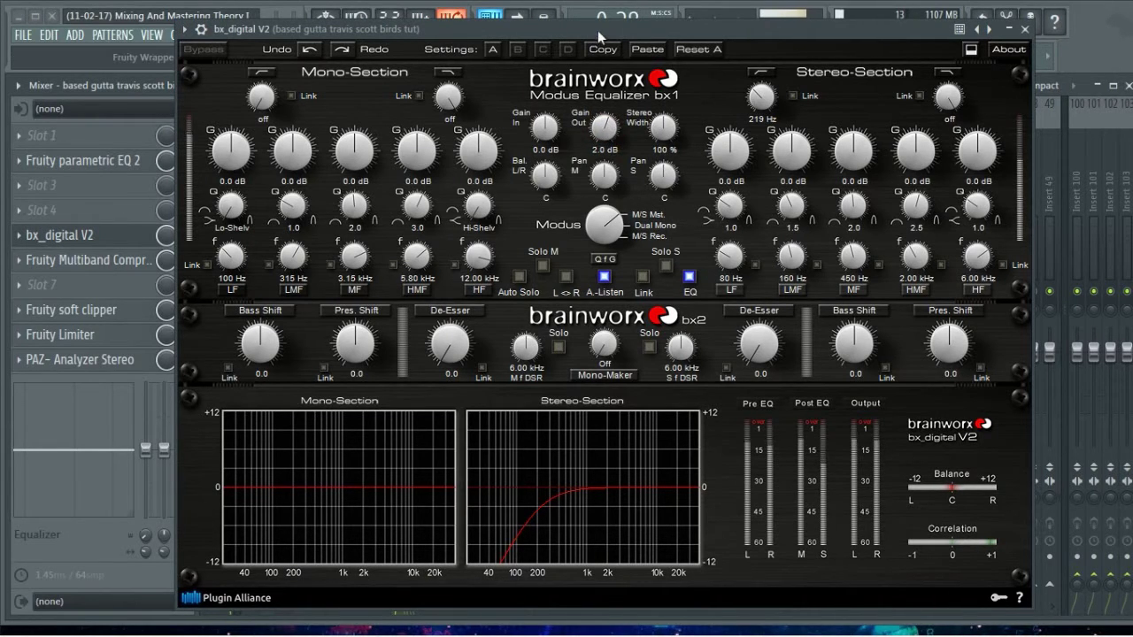
Step: Reposition the bx_digital V2 window, lower its Gain Out to 1.0 dB during playback, and stop the track
{"action": "left_click_drag", "start_coordinate": [597, 30], "coordinate": [810, 47]}
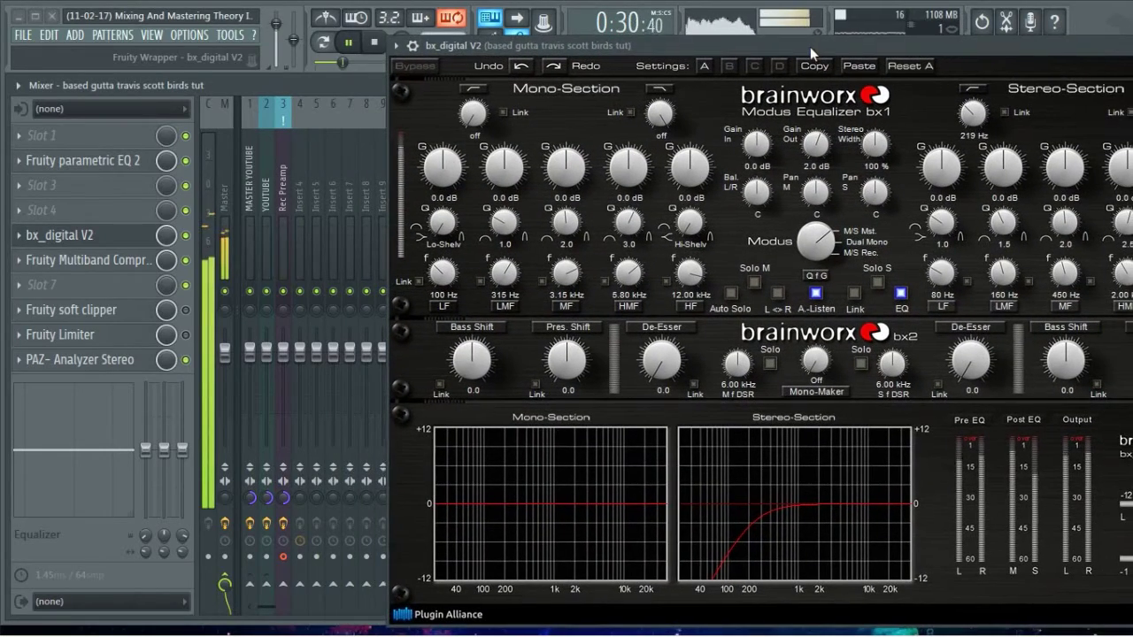
{"action": "left_click_drag", "start_coordinate": [804, 152], "coordinate": [808, 161]}
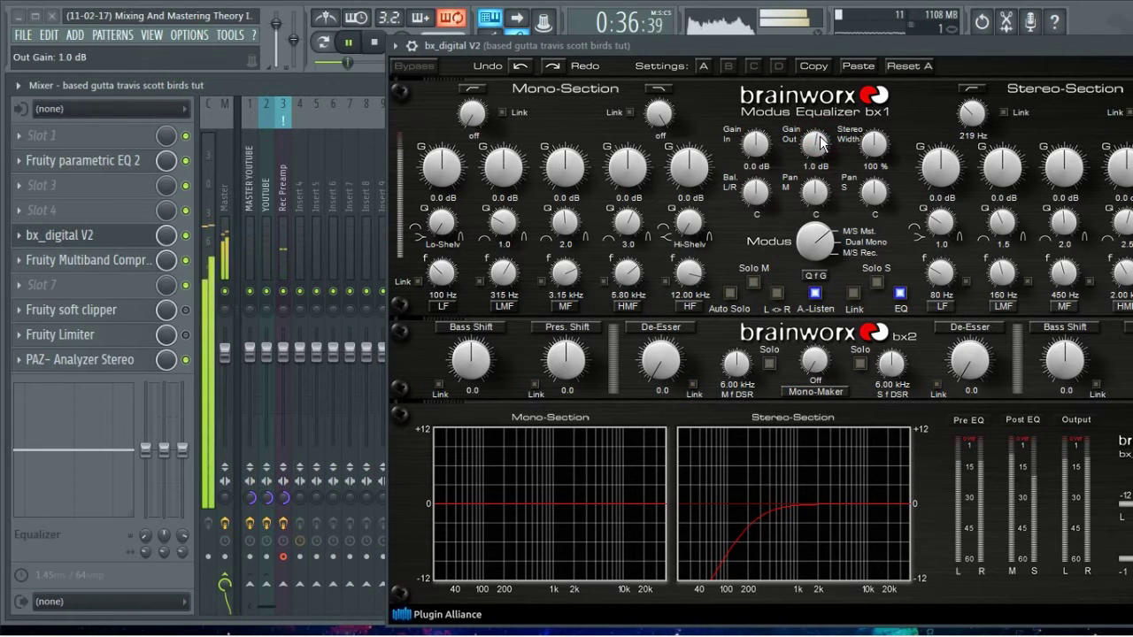
{"action": "key", "text": "space"}
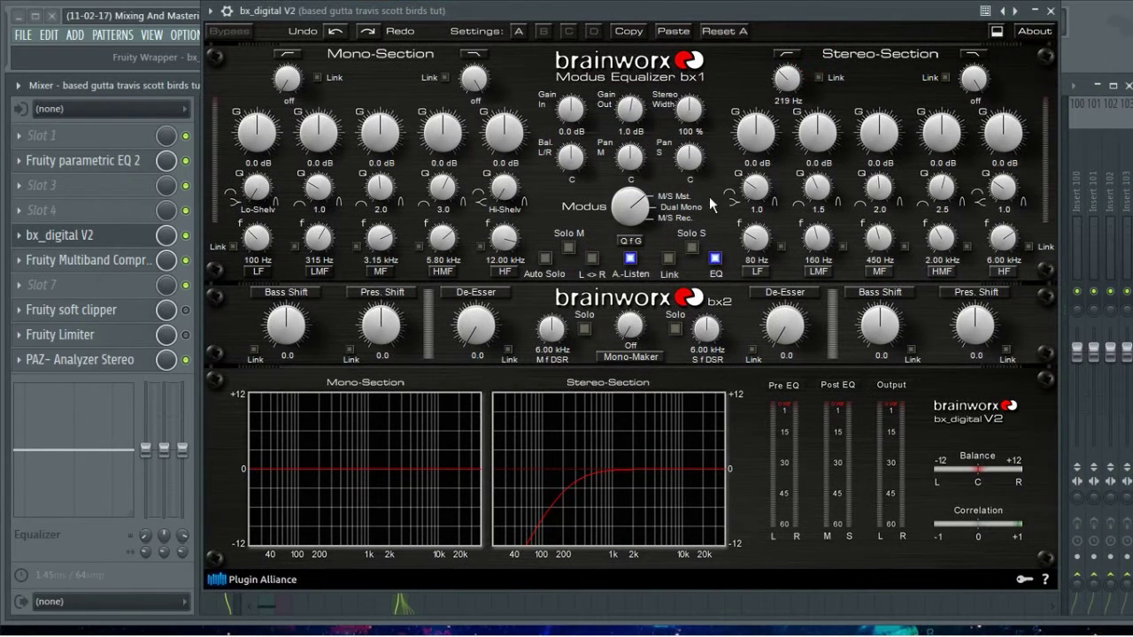
Step: Try different Mono-Maker frequencies in bx_digital V2, then set the Mono-Maker to 220 Hz
{"action": "left_click", "coordinate": [631, 329]}
{"action": "left_click_drag", "start_coordinate": [790, 15], "coordinate": [765, 39]}
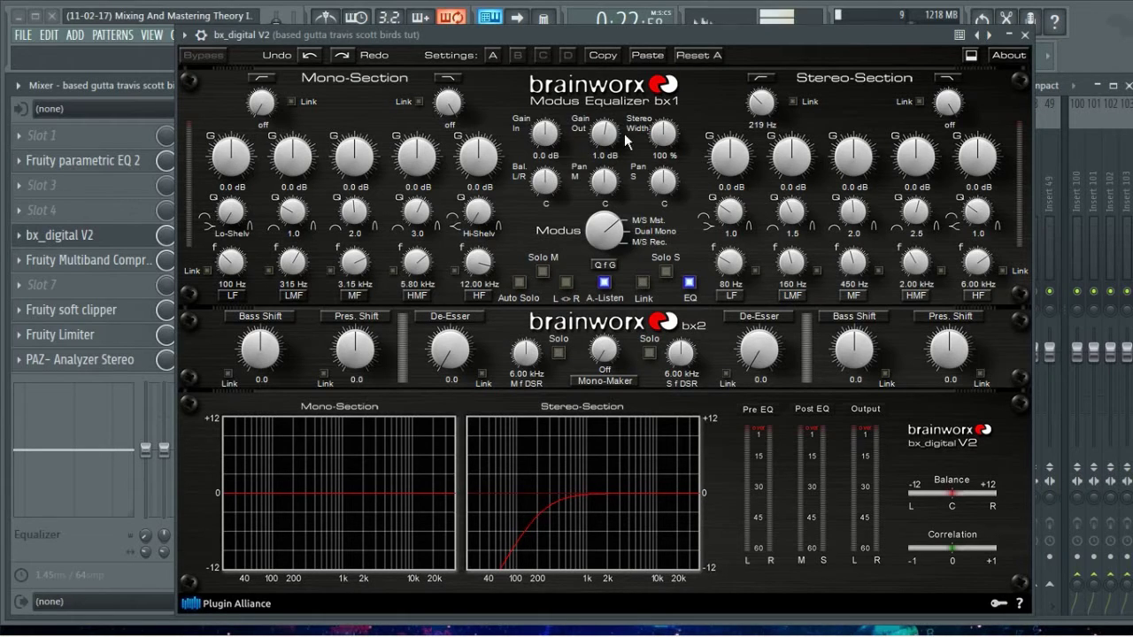
{"action": "left_click_drag", "start_coordinate": [603, 352], "coordinate": [593, 301]}
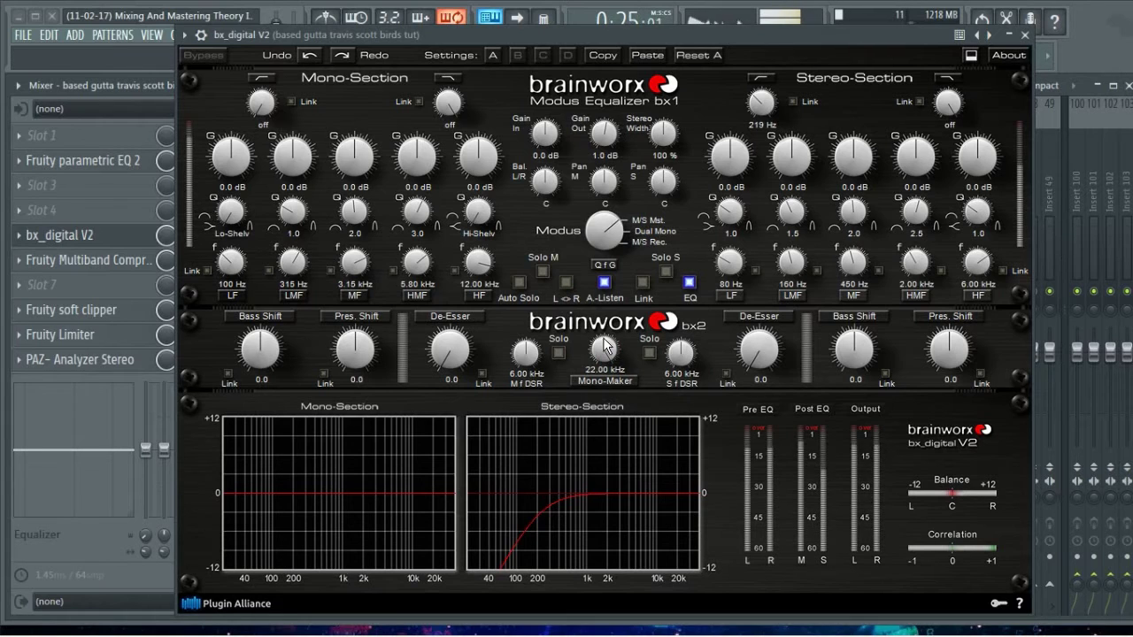
{"action": "left_click_drag", "start_coordinate": [602, 354], "coordinate": [594, 432]}
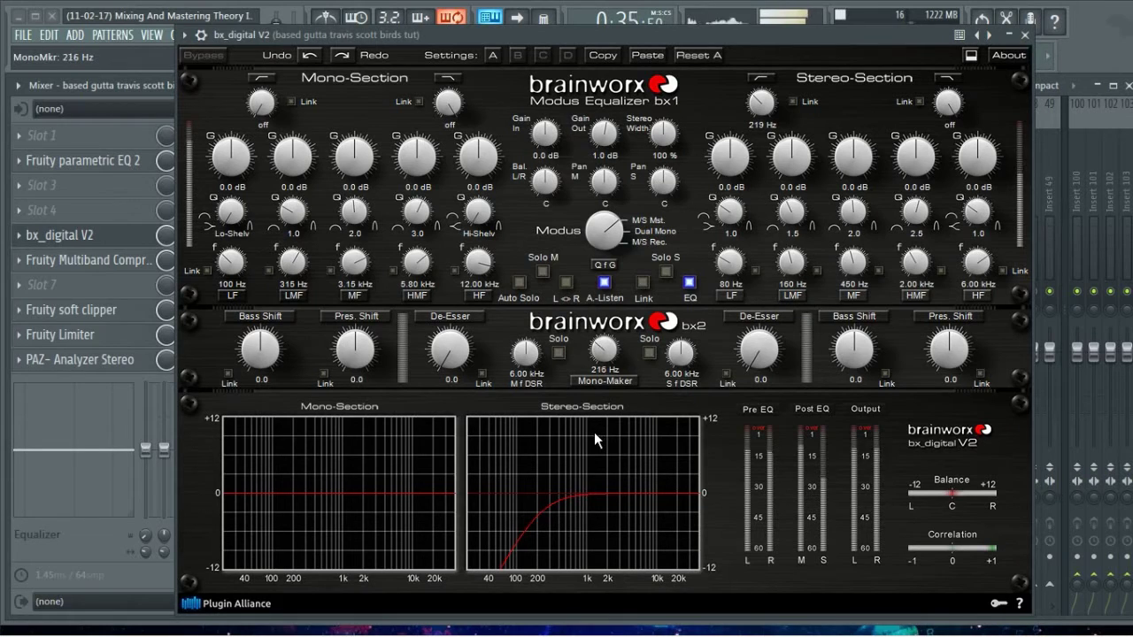
{"action": "left_click", "coordinate": [604, 365]}
{"action": "type", "text": "220"}
{"action": "key", "text": "Return"}
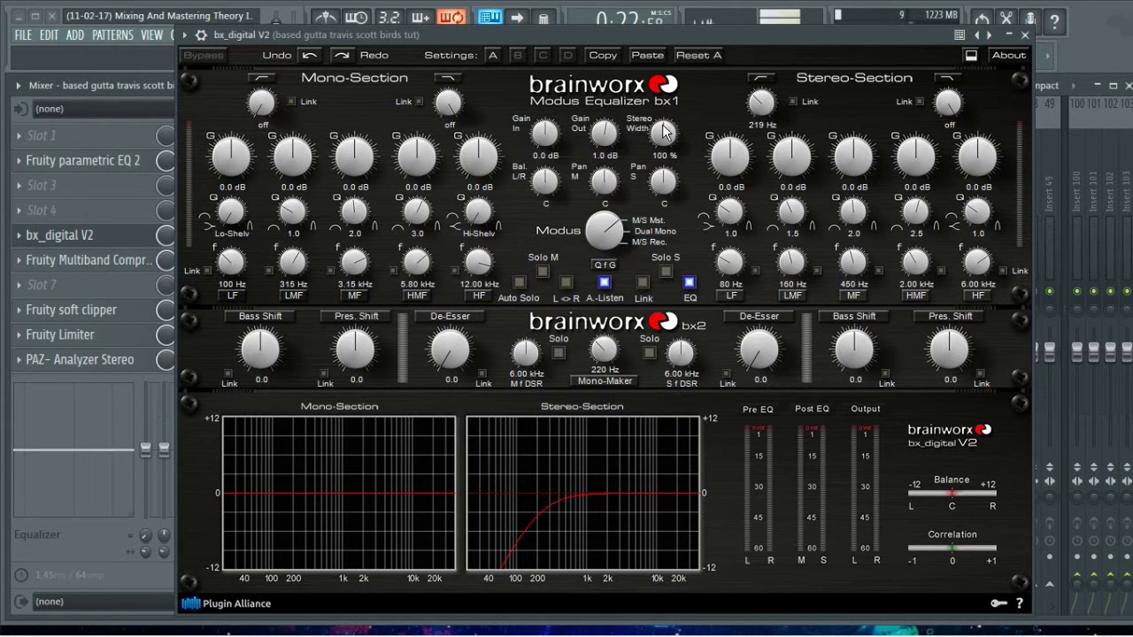
Step: Play the track and set the Stereo Width in bx_digital V2 to 107 %, after trying 110 %
{"action": "left_click_drag", "start_coordinate": [674, 40], "coordinate": [651, 60]}
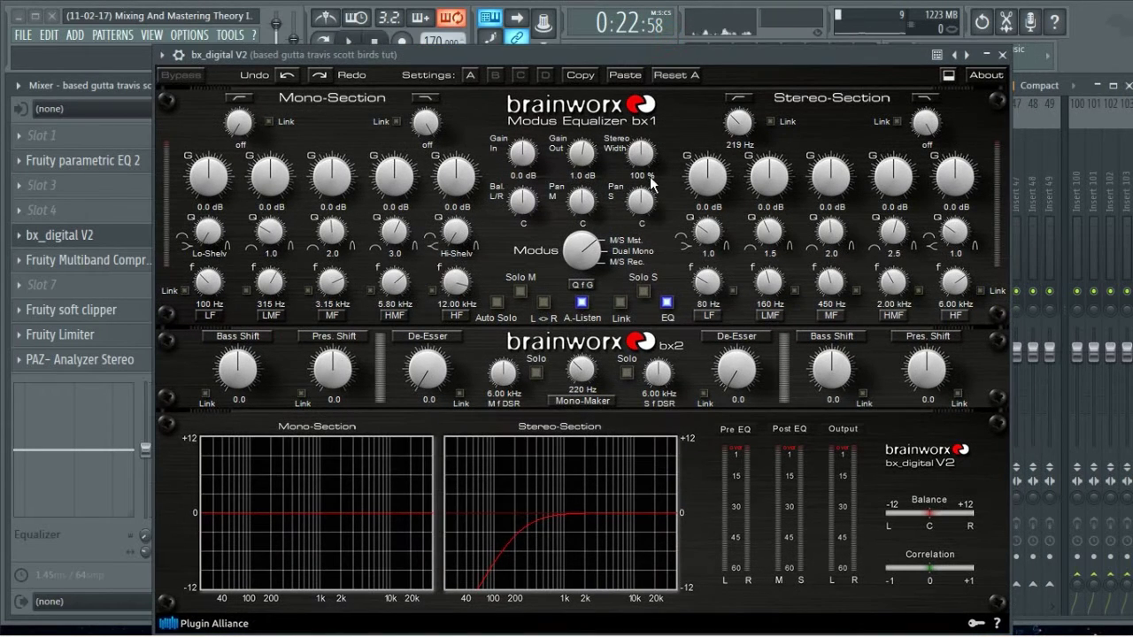
{"action": "key", "text": "space"}
{"action": "left_click_drag", "start_coordinate": [641, 156], "coordinate": [612, 124]}
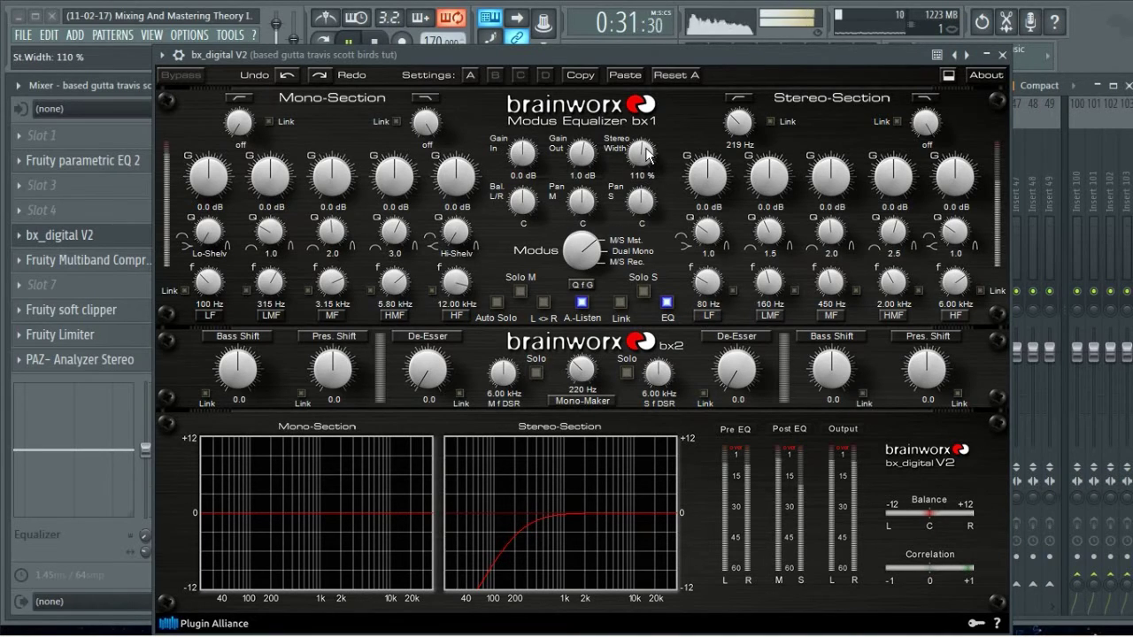
{"action": "left_click_drag", "start_coordinate": [645, 147], "coordinate": [646, 148]}
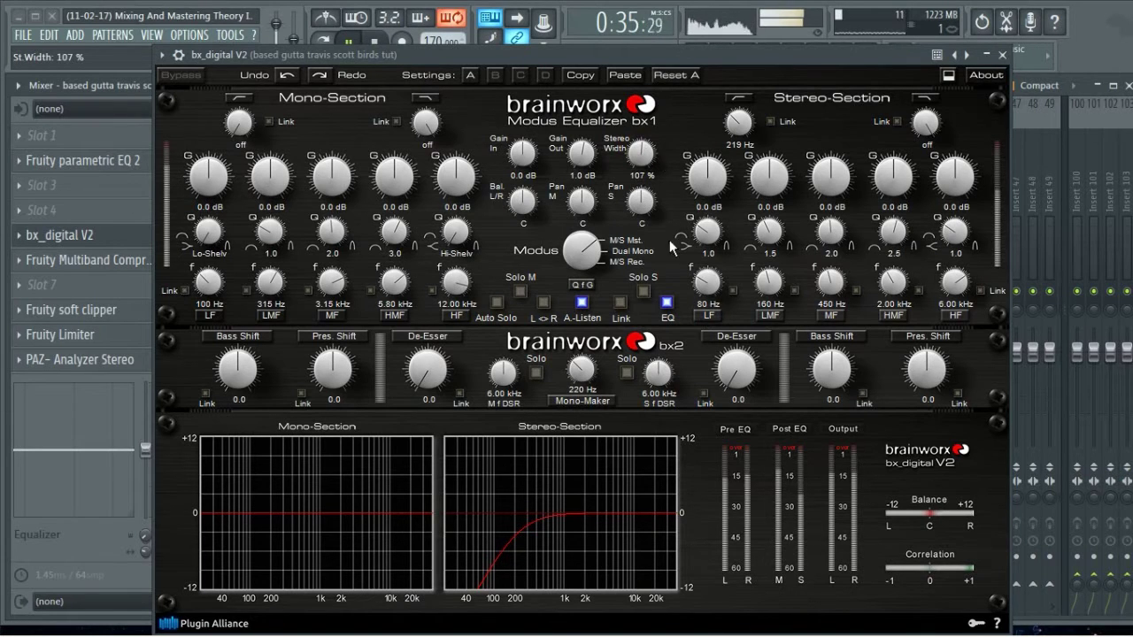
Step: Close bx_digital V2, select the Master track to check its level during playback, and stop the track
{"action": "left_click", "coordinate": [1002, 55]}
{"action": "left_click", "coordinate": [280, 236]}
{"action": "left_click", "coordinate": [226, 231]}
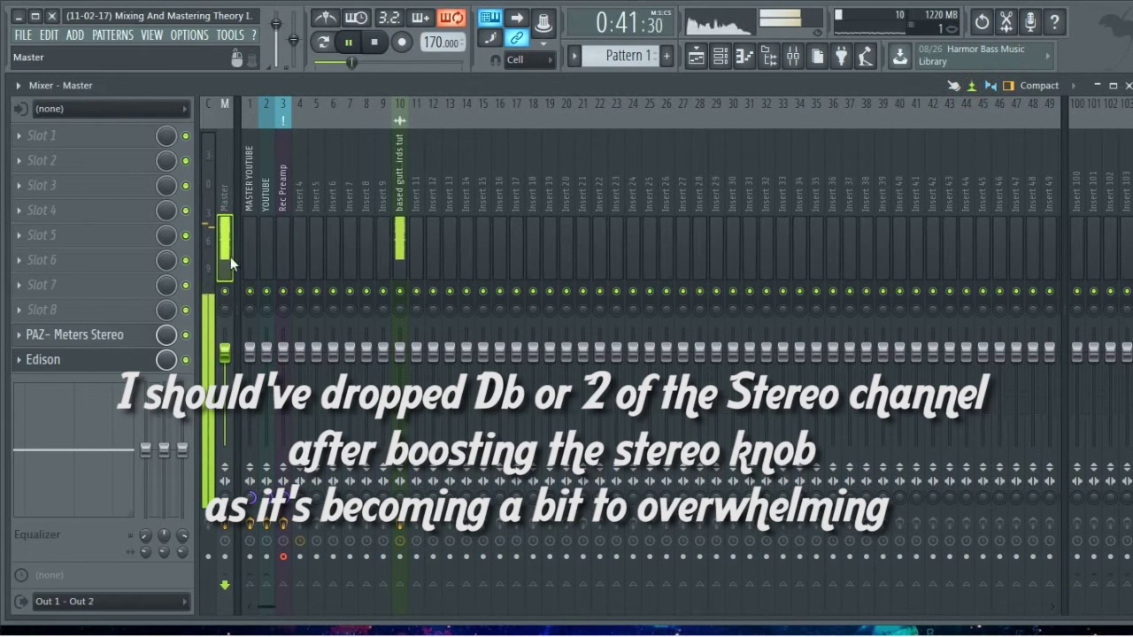
{"action": "key", "text": "space"}
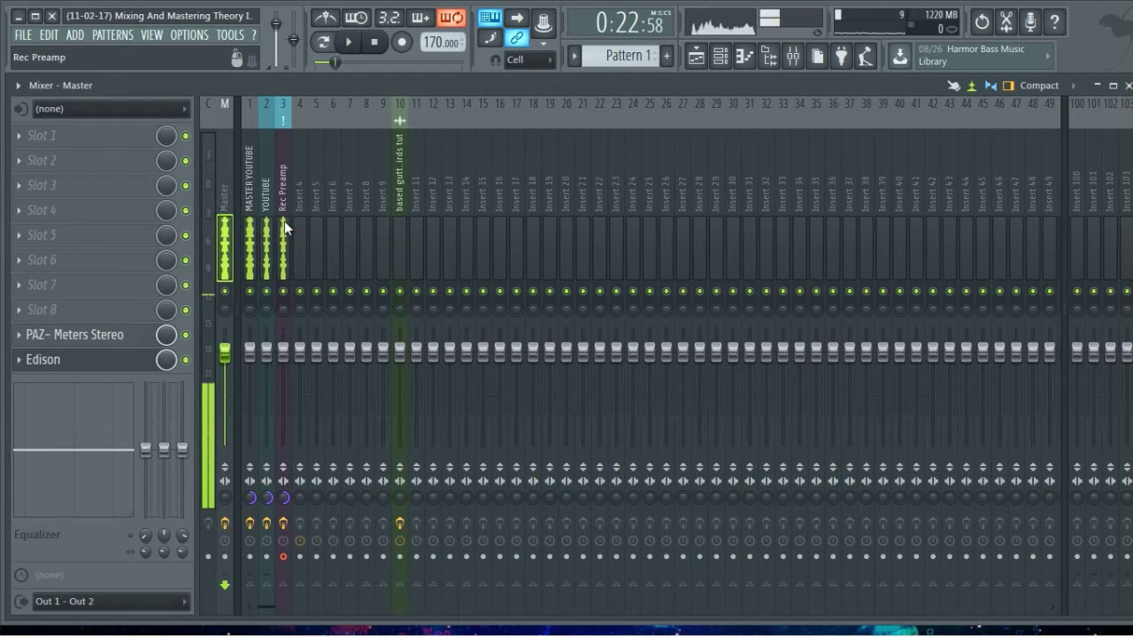
Step: Open Fruity soft clipper on the beat's mixer track, audition the track briefly, and lower the clipper's threshold slightly
{"action": "left_click", "coordinate": [393, 236]}
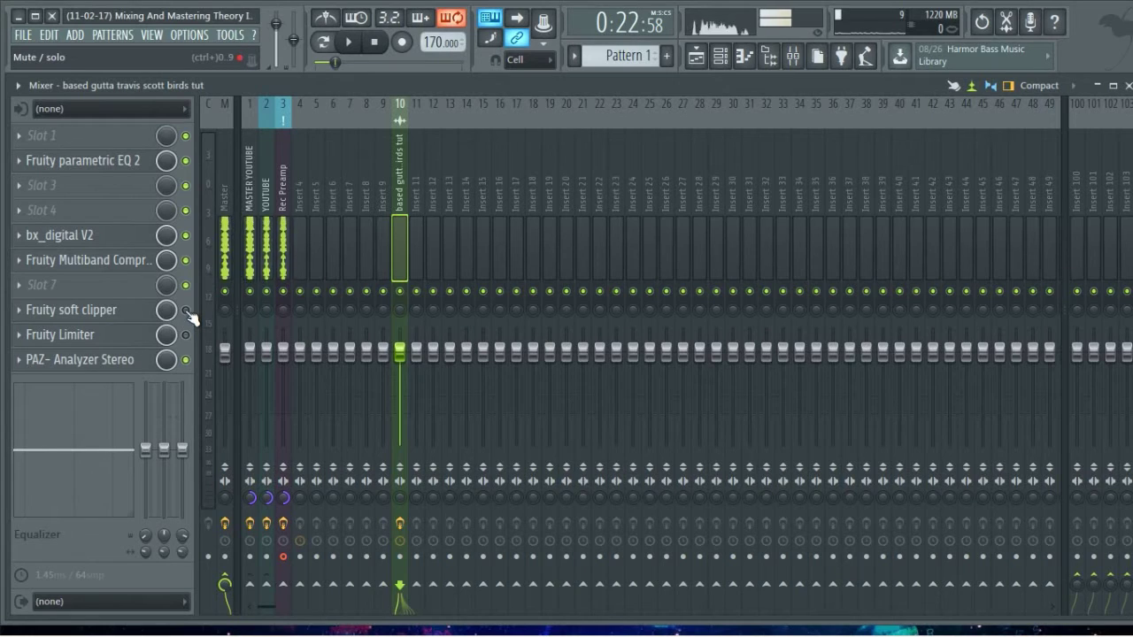
{"action": "left_click", "coordinate": [103, 313]}
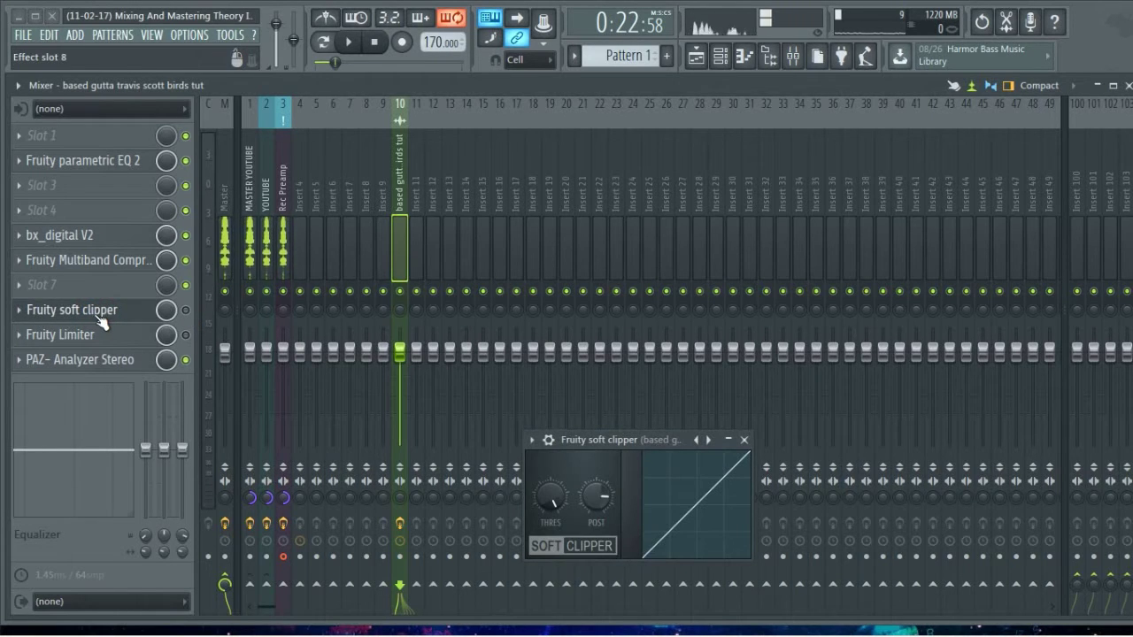
{"action": "left_click_drag", "start_coordinate": [615, 440], "coordinate": [614, 317]}
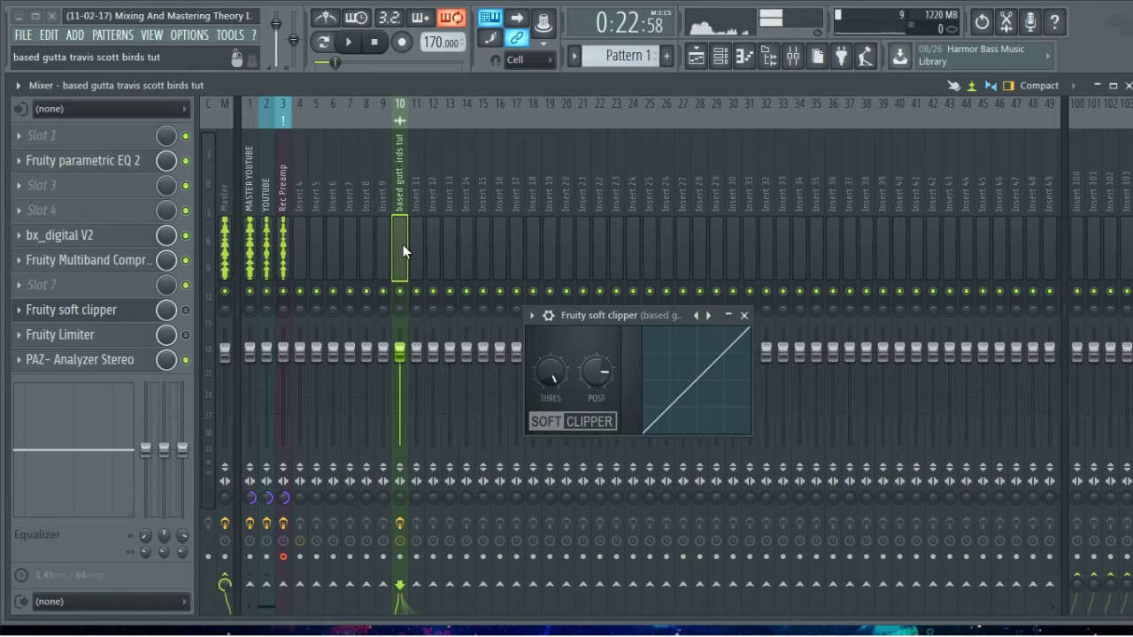
{"action": "key", "text": "space"}
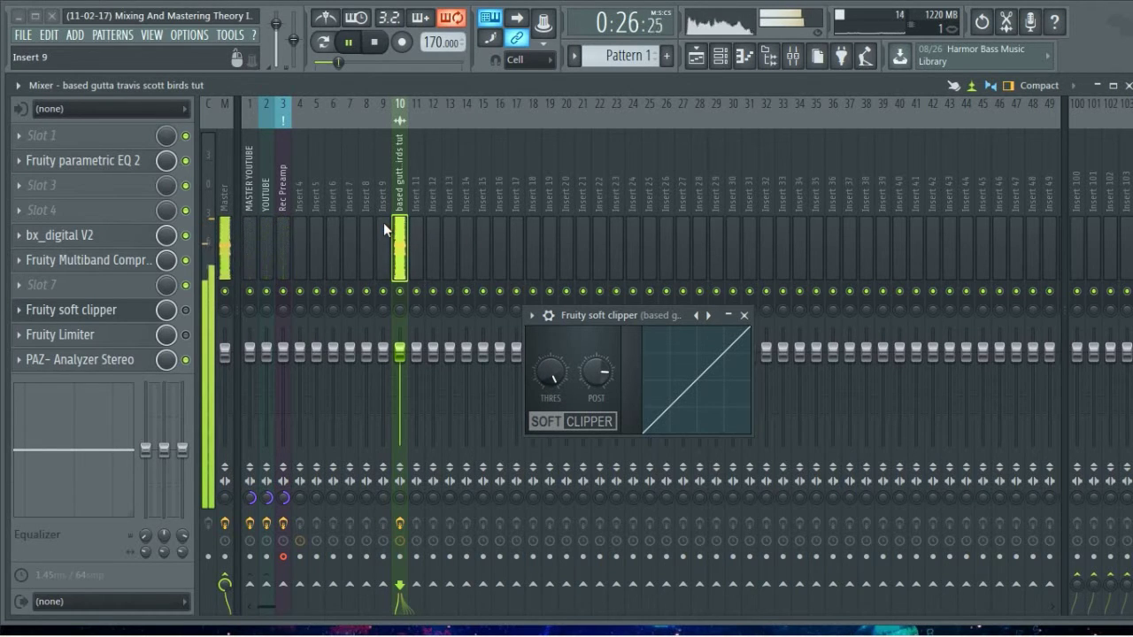
{"action": "key", "text": "space"}
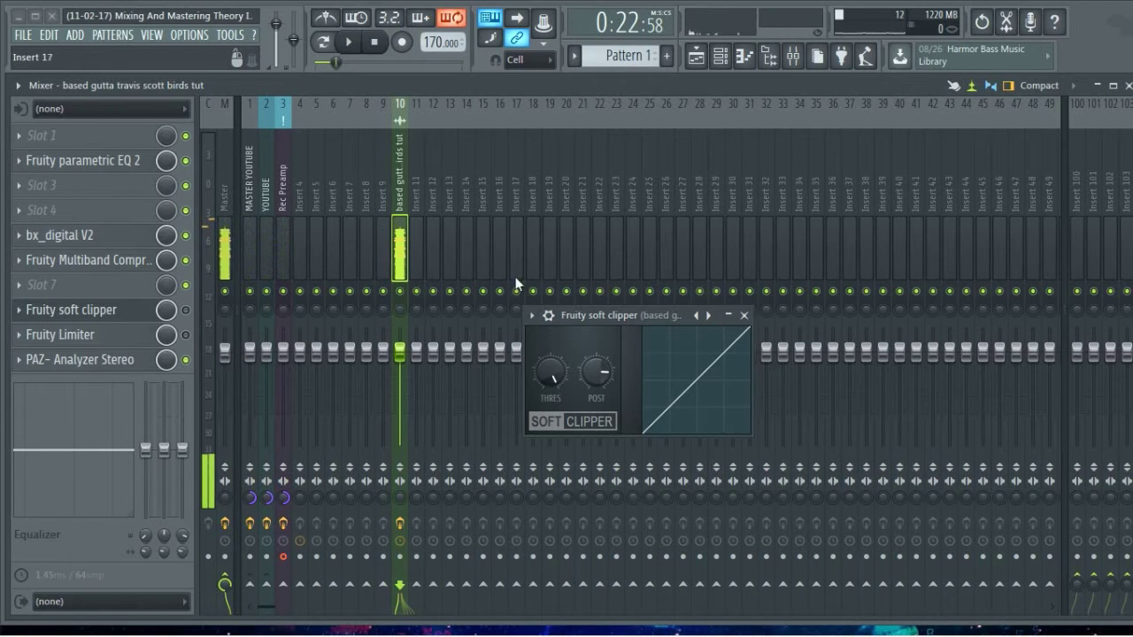
{"action": "left_click_drag", "start_coordinate": [550, 371], "coordinate": [550, 398]}
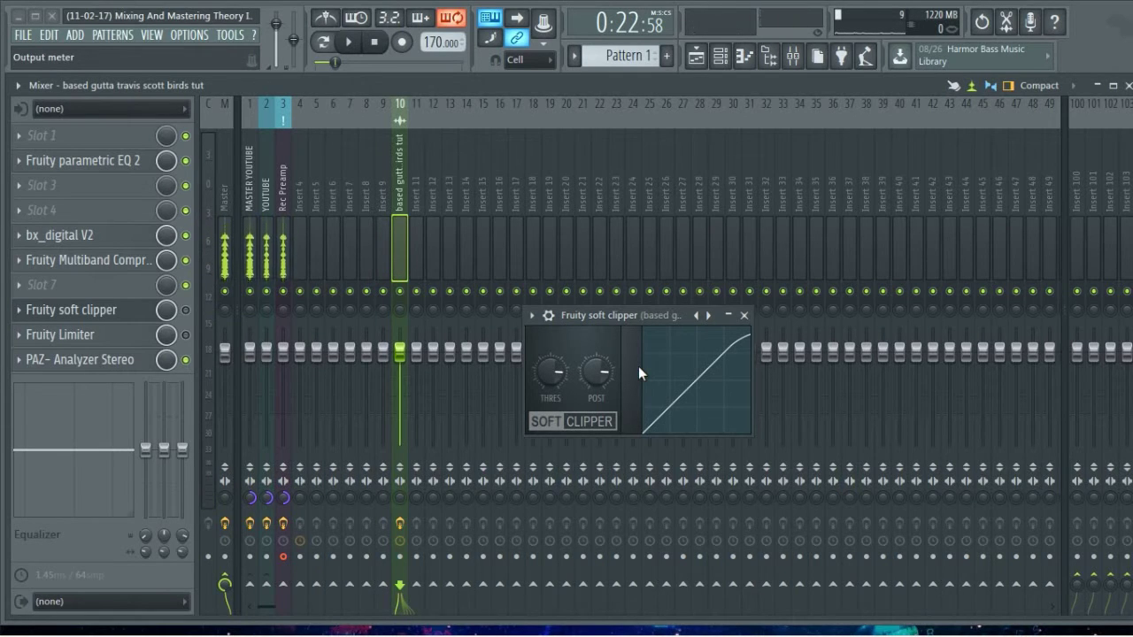
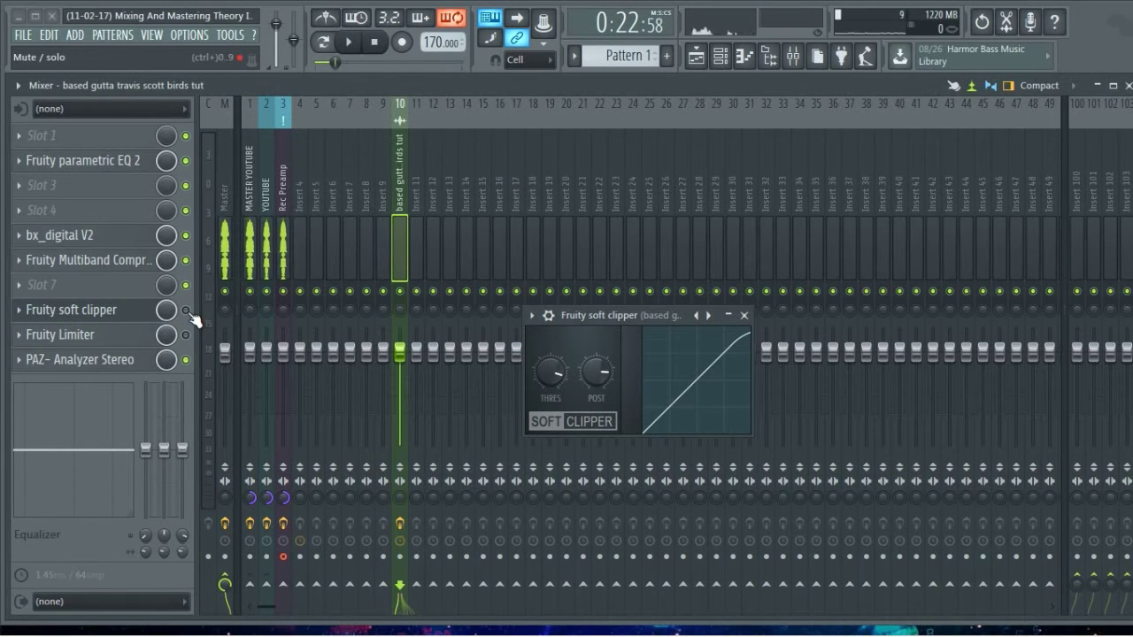
Step: Enable the soft clipper and play the track while sweeping its threshold down to -51.8 dB and back to a gentle clipping curve
{"action": "left_click_drag", "start_coordinate": [568, 316], "coordinate": [505, 301]}
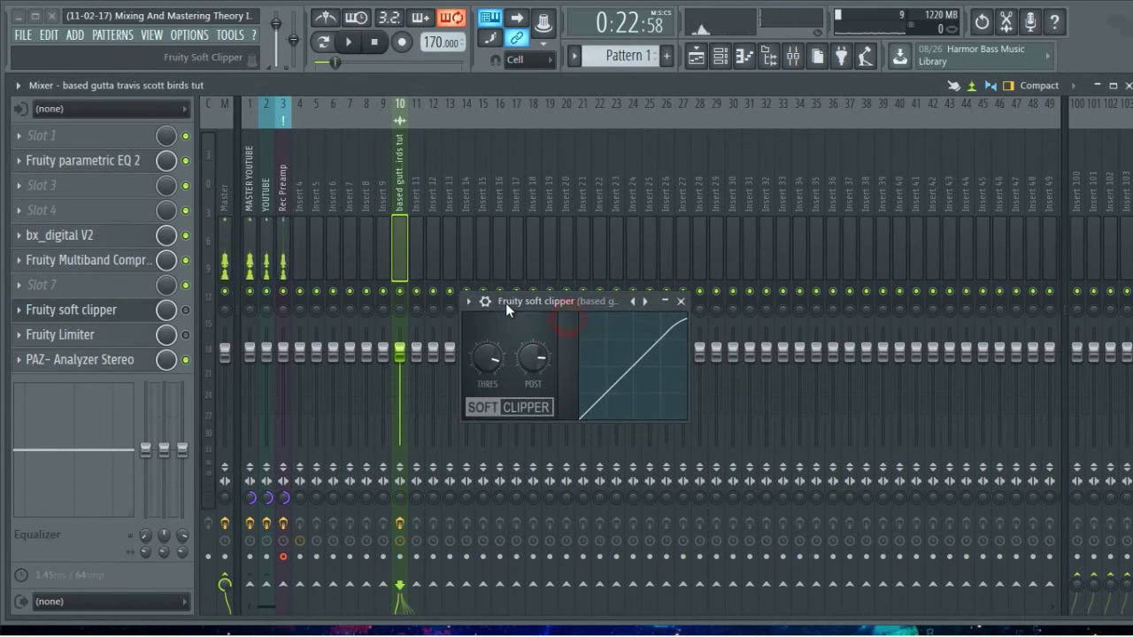
{"action": "left_click", "coordinate": [183, 311]}
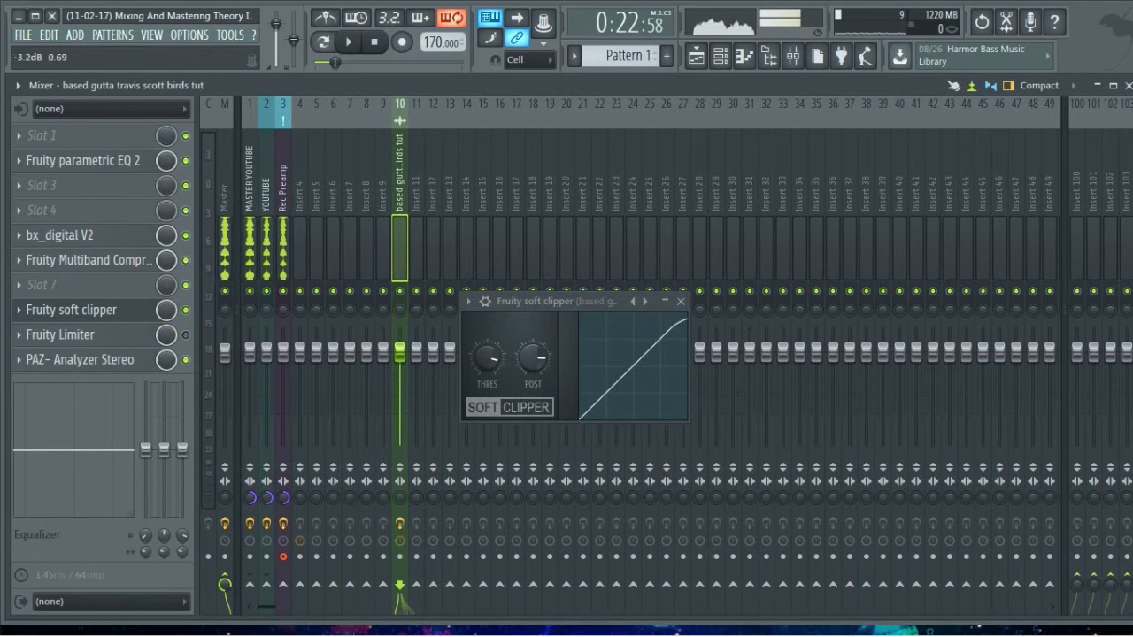
{"action": "key", "text": "space"}
{"action": "left_click_drag", "start_coordinate": [492, 361], "coordinate": [493, 407]}
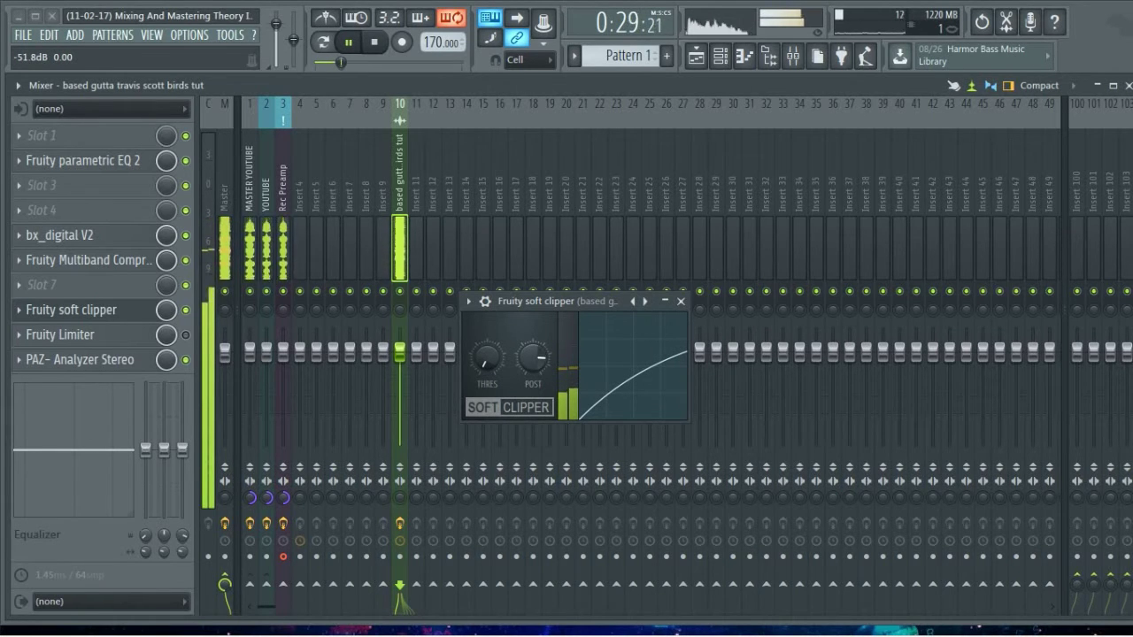
{"action": "mouse_move", "coordinate": [490, 361]}
{"action": "left_mouse_down"}
{"action": "mouse_move", "coordinate": [490, 327]}
{"action": "mouse_move", "coordinate": [489, 361]}
{"action": "left_mouse_up"}
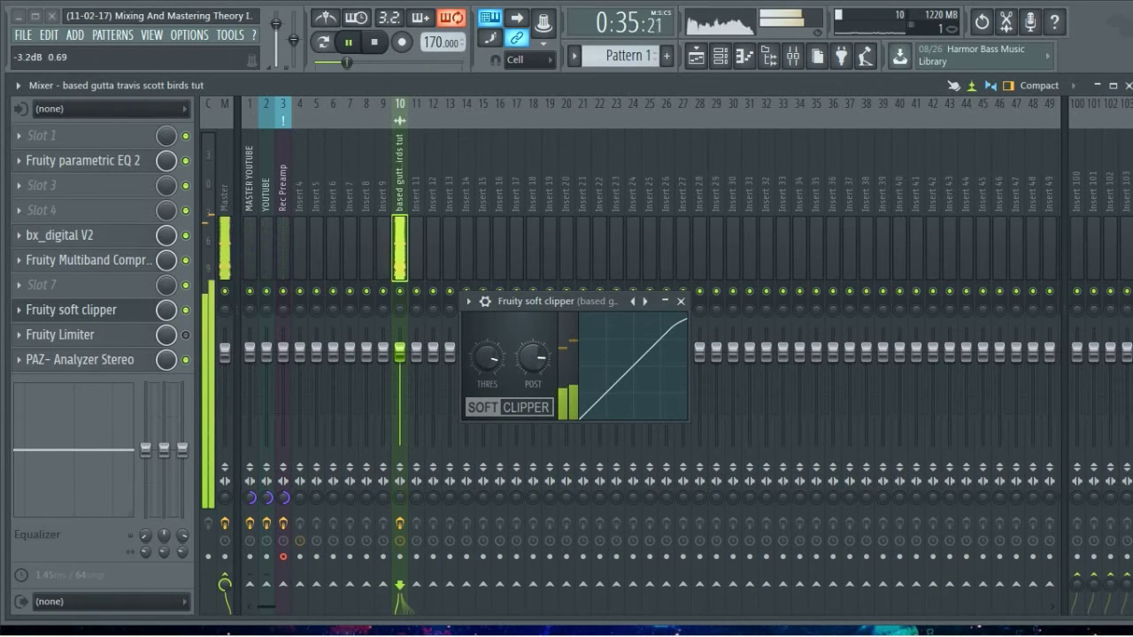
{"action": "left_click_drag", "start_coordinate": [489, 361], "coordinate": [490, 366]}
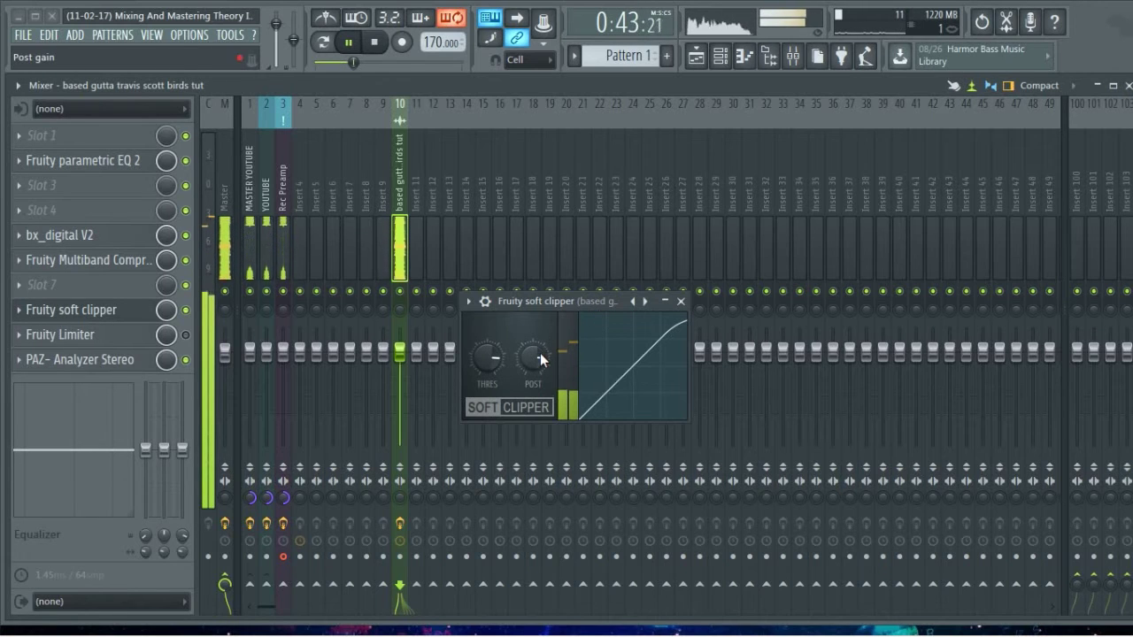
Step: Try a higher soft clipper post gain against bypass, return the post gain to 80%, and stop playback
{"action": "left_click_drag", "start_coordinate": [540, 353], "coordinate": [540, 344]}
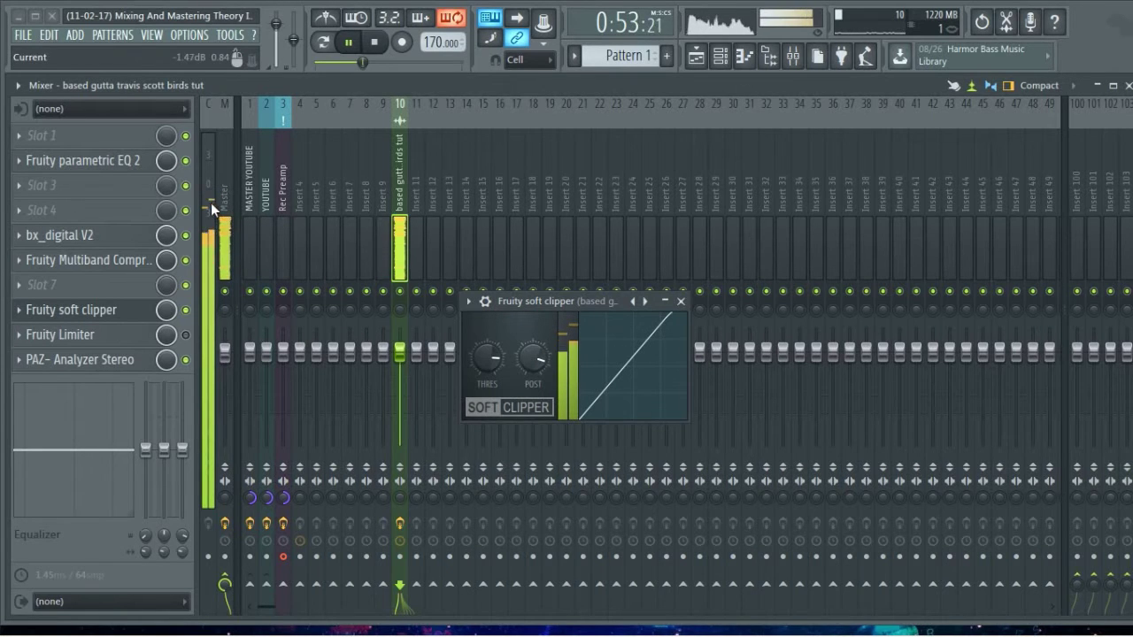
{"action": "left_click", "coordinate": [188, 311]}
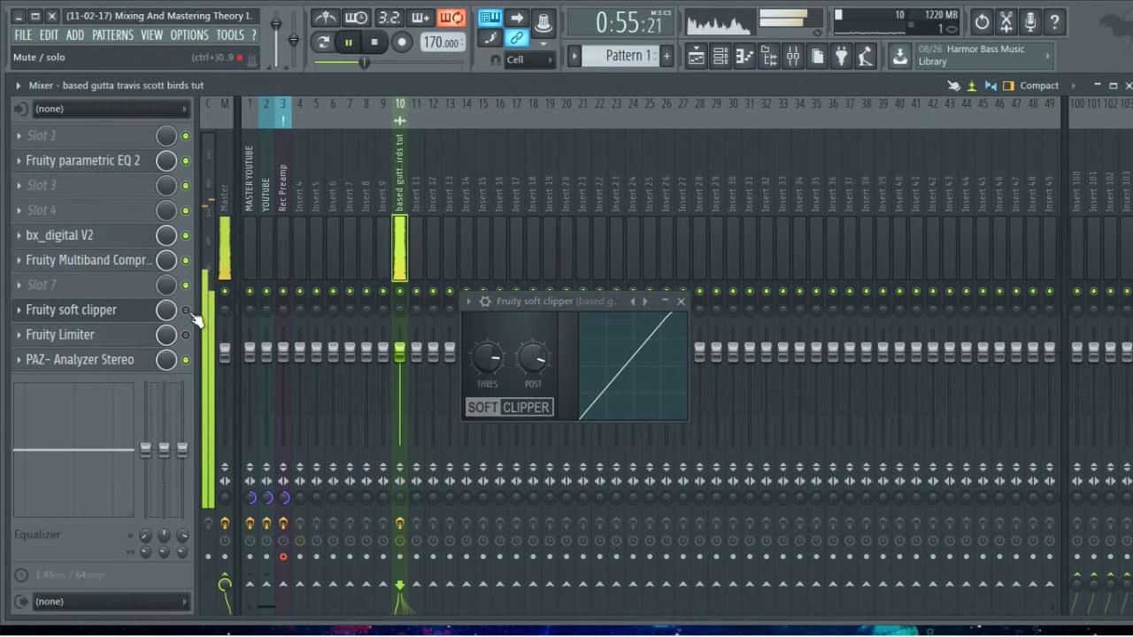
{"action": "left_click", "coordinate": [187, 311]}
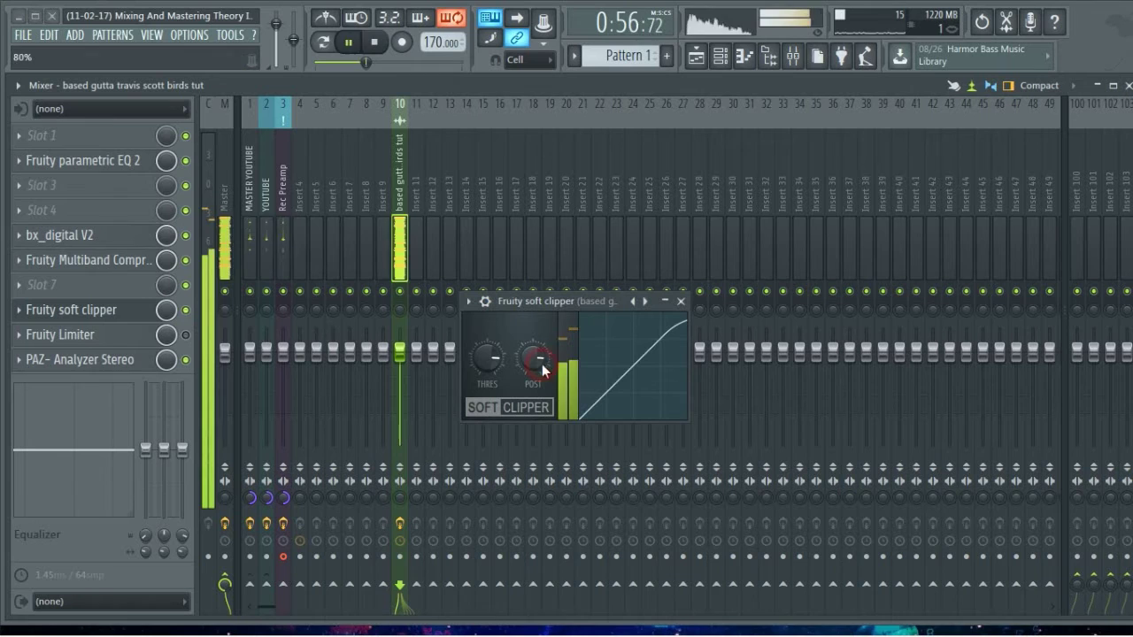
{"action": "key", "text": "space"}
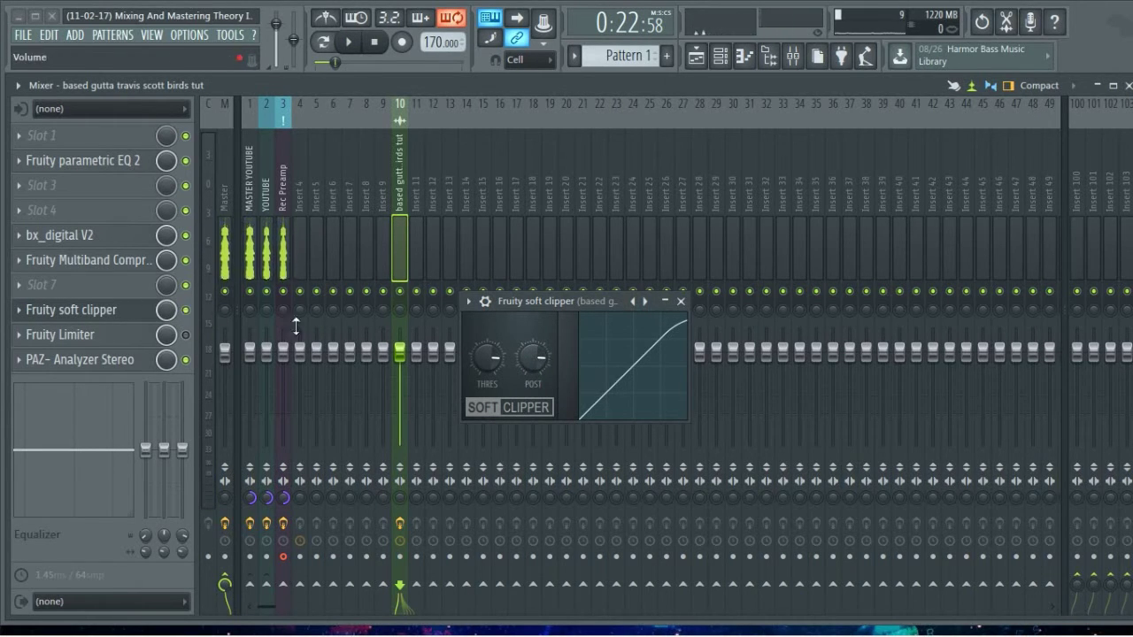
Step: Play the track with the soft clipper slot bypassed and enabled to compare the two versions
{"action": "mouse_move", "coordinate": [533, 357]}
{"action": "left_mouse_down"}
{"action": "mouse_move", "coordinate": [533, 341]}
{"action": "mouse_move", "coordinate": [536, 364]}
{"action": "left_mouse_up"}
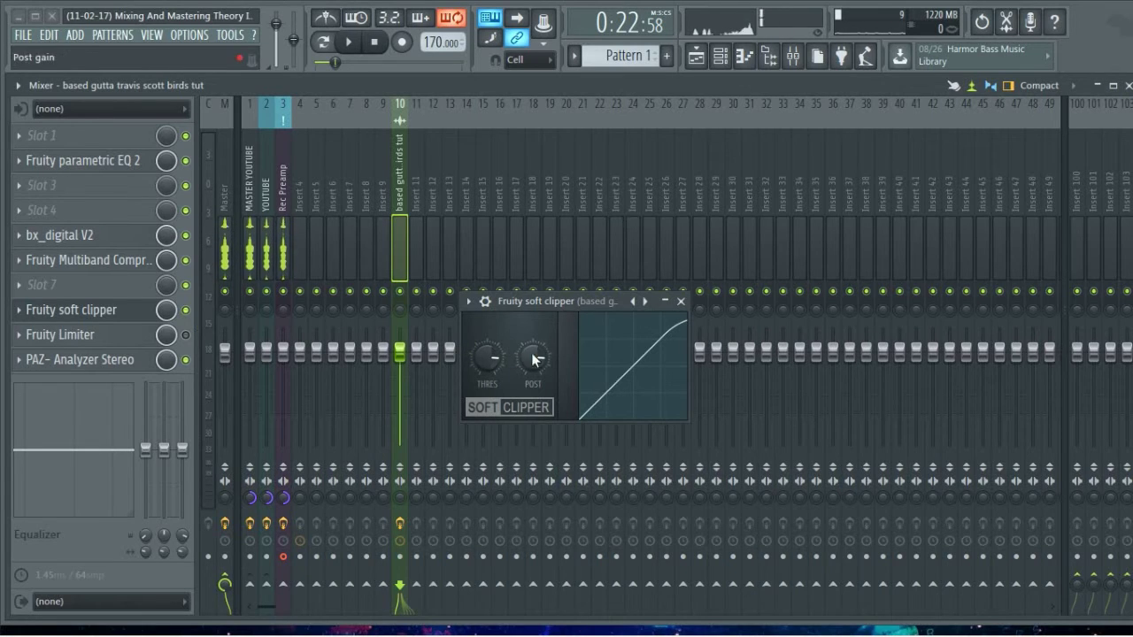
{"action": "key", "text": "space"}
{"action": "left_click", "coordinate": [187, 313]}
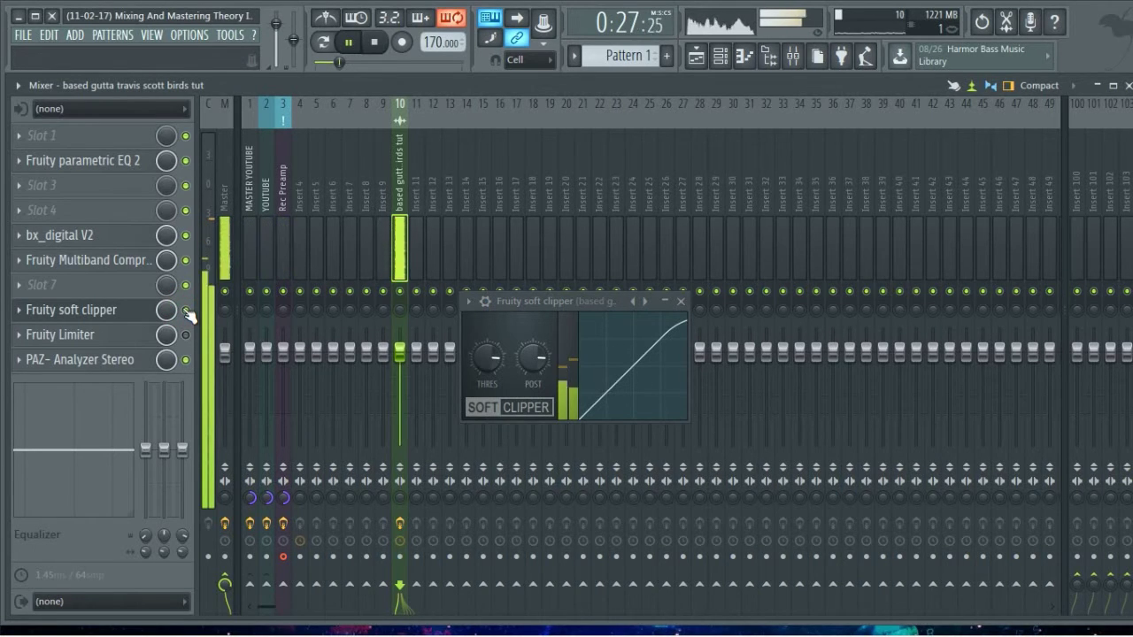
{"action": "left_click", "coordinate": [186, 309]}
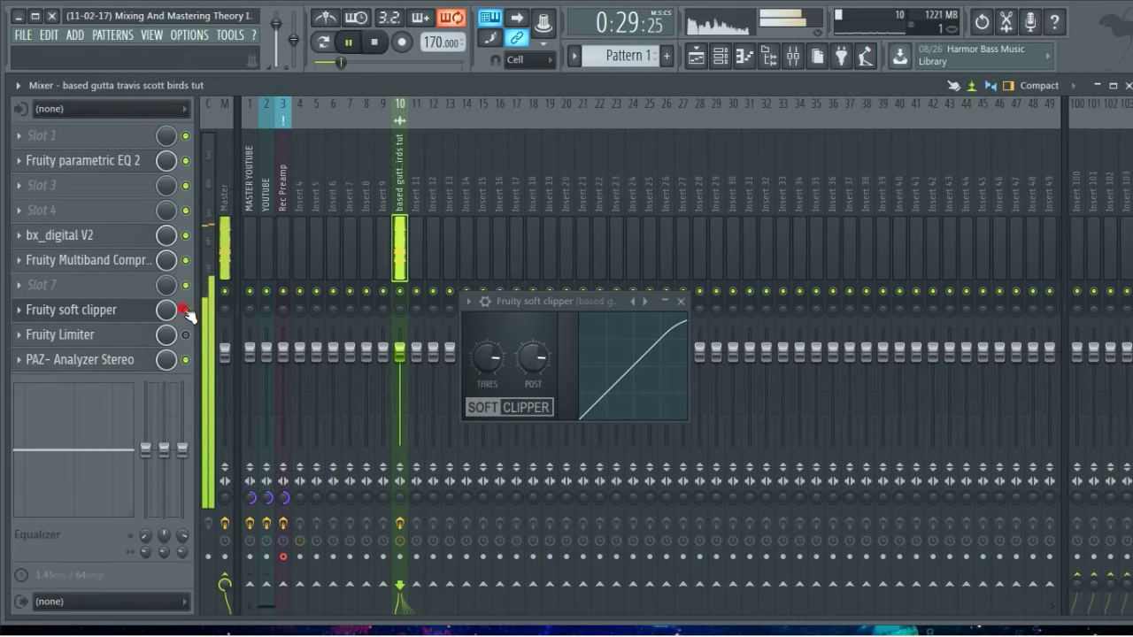
{"action": "left_click", "coordinate": [186, 310]}
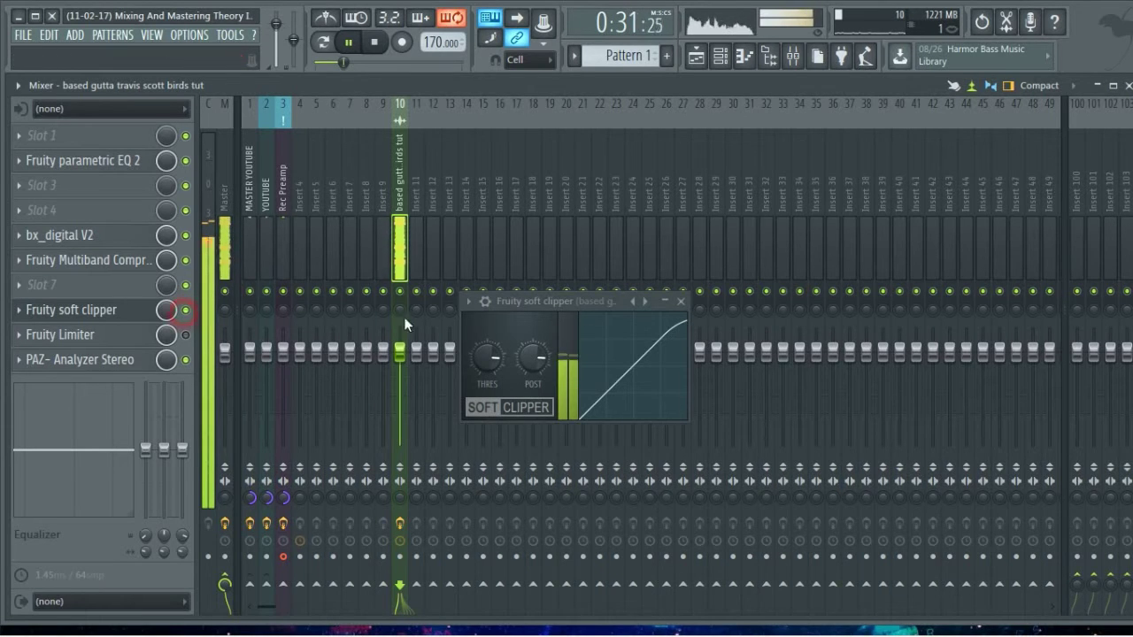
Step: Set the soft clipper's threshold to -3.2 dB during playback and compare the result with the slot bypassed
{"action": "left_click_drag", "start_coordinate": [495, 365], "coordinate": [496, 356]}
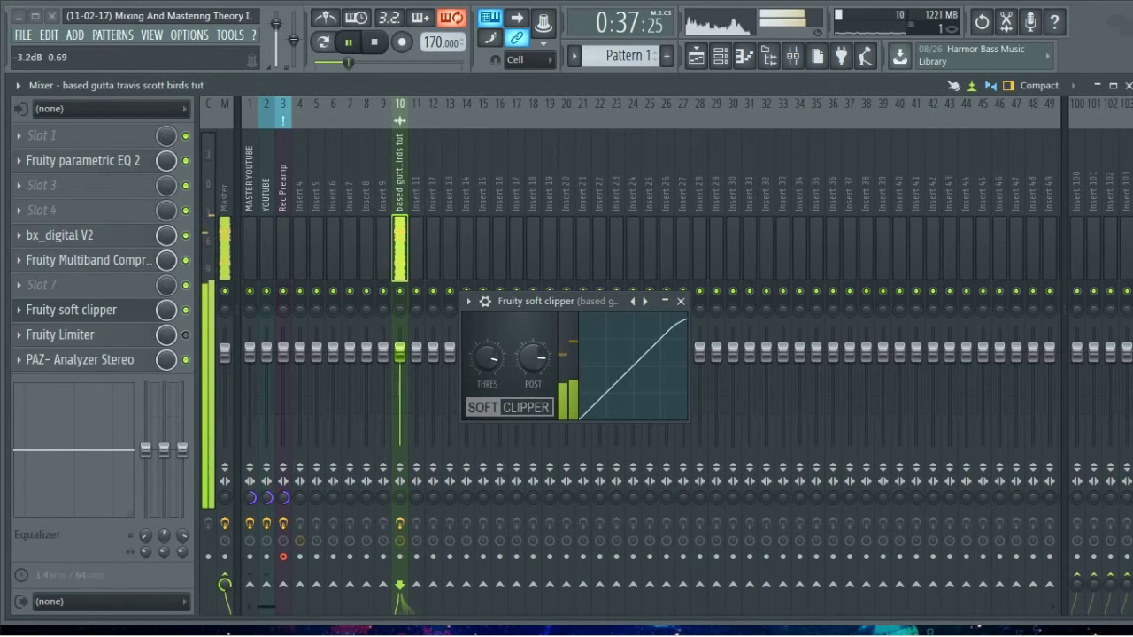
{"action": "left_click", "coordinate": [186, 310]}
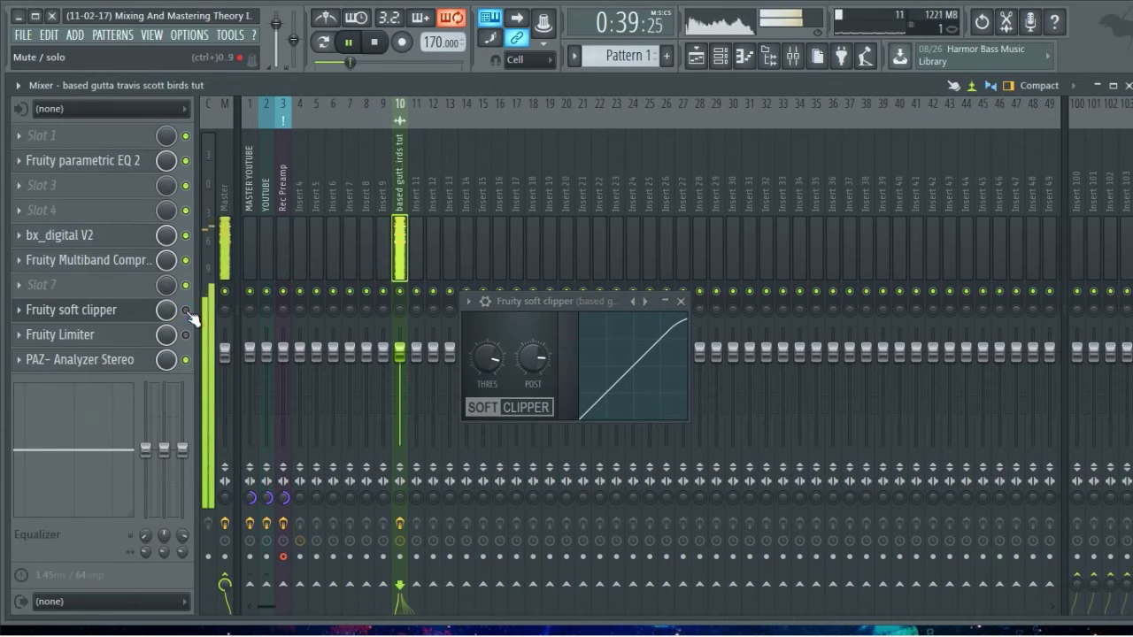
{"action": "left_click", "coordinate": [187, 311]}
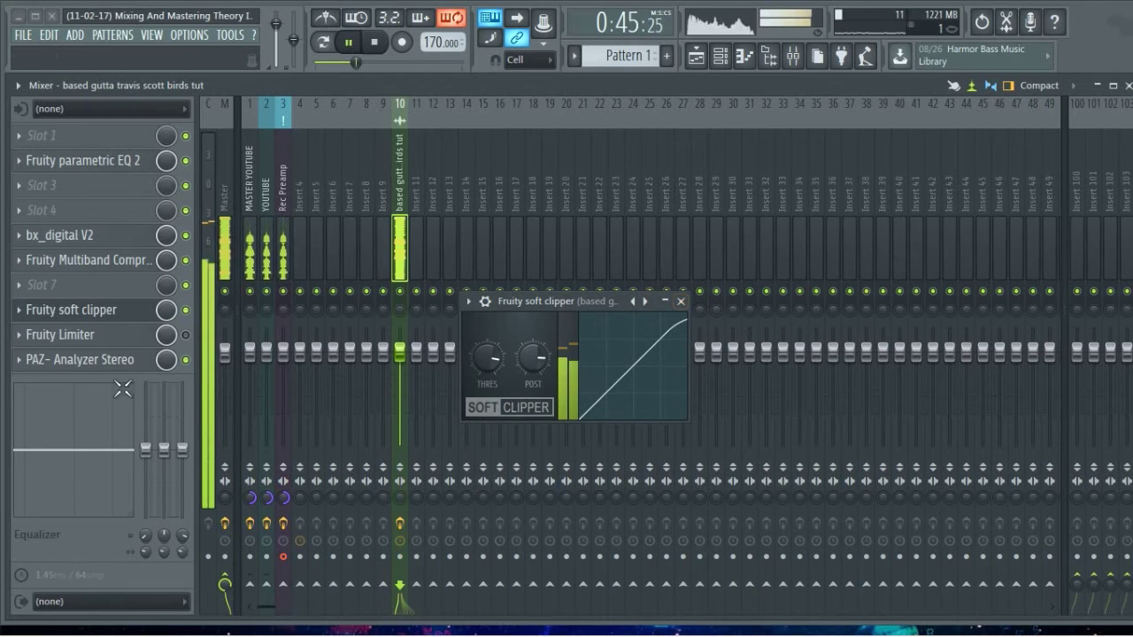
Step: Close the soft clipper and play the track with PAZ Analyzer Stereo open to examine its frequency curve and stereo image
{"action": "key", "text": "space"}
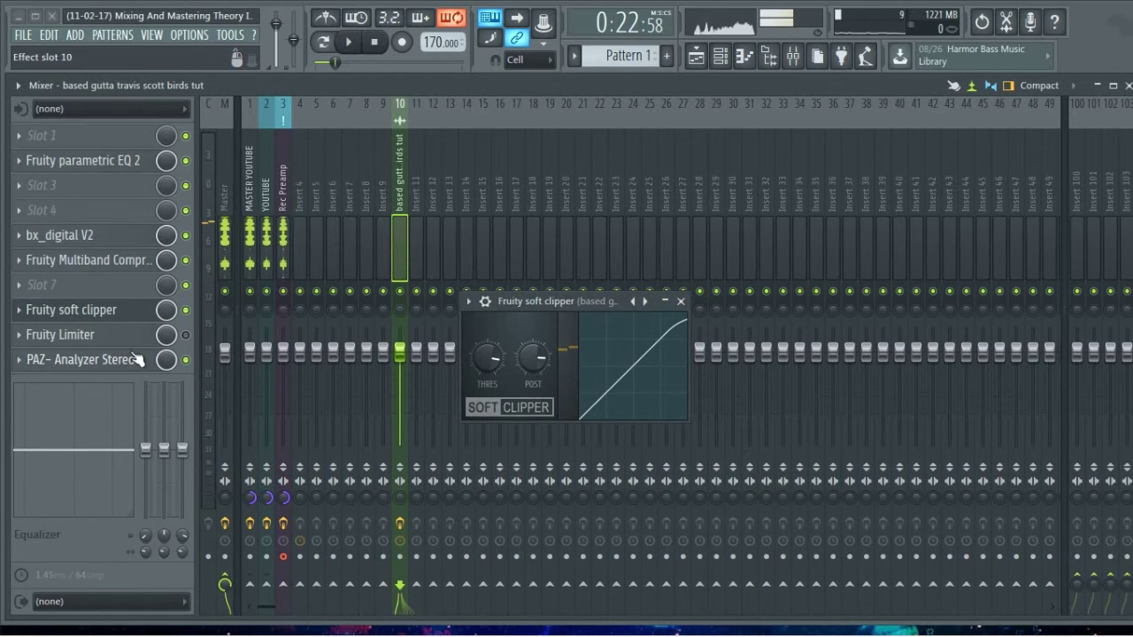
{"action": "left_click", "coordinate": [682, 302]}
{"action": "left_click", "coordinate": [400, 236]}
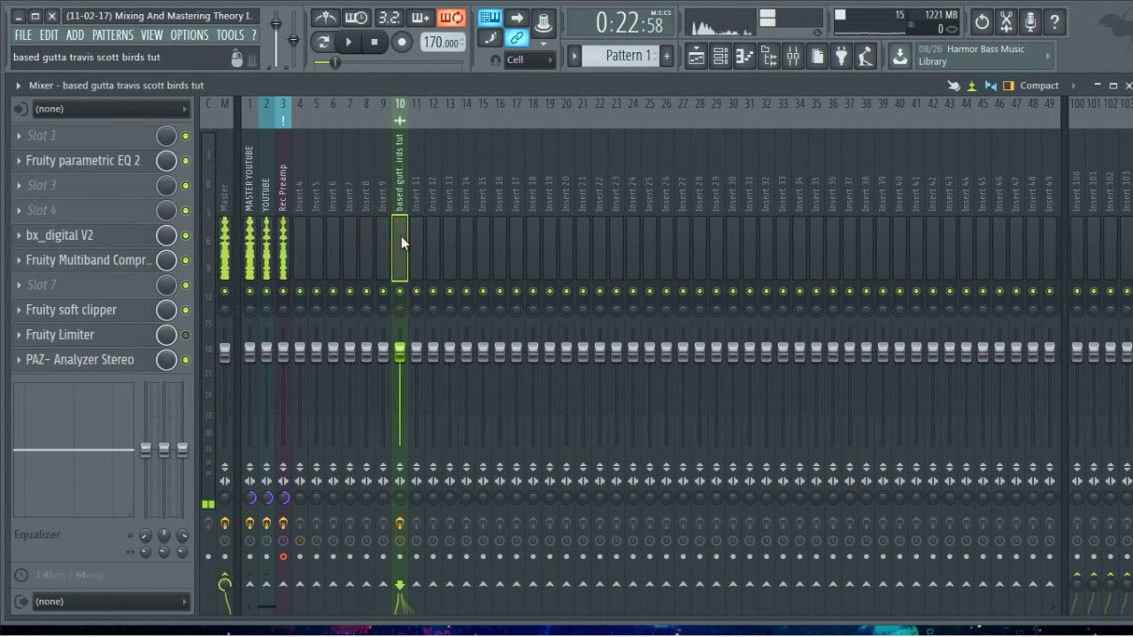
{"action": "left_click", "coordinate": [78, 359]}
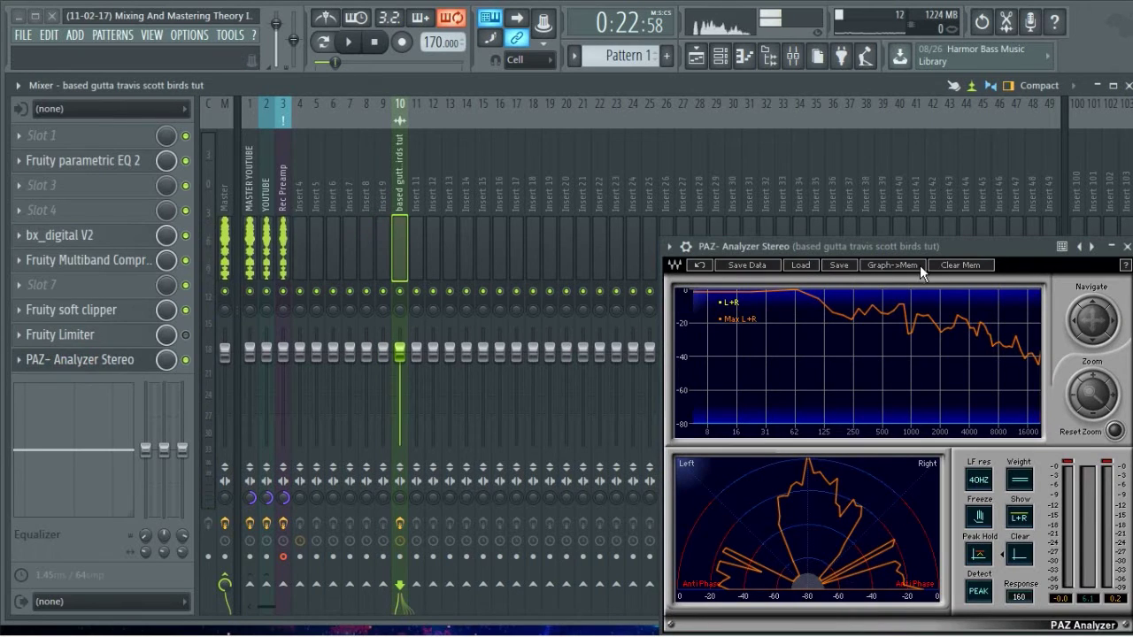
{"action": "left_click_drag", "start_coordinate": [871, 245], "coordinate": [724, 168]}
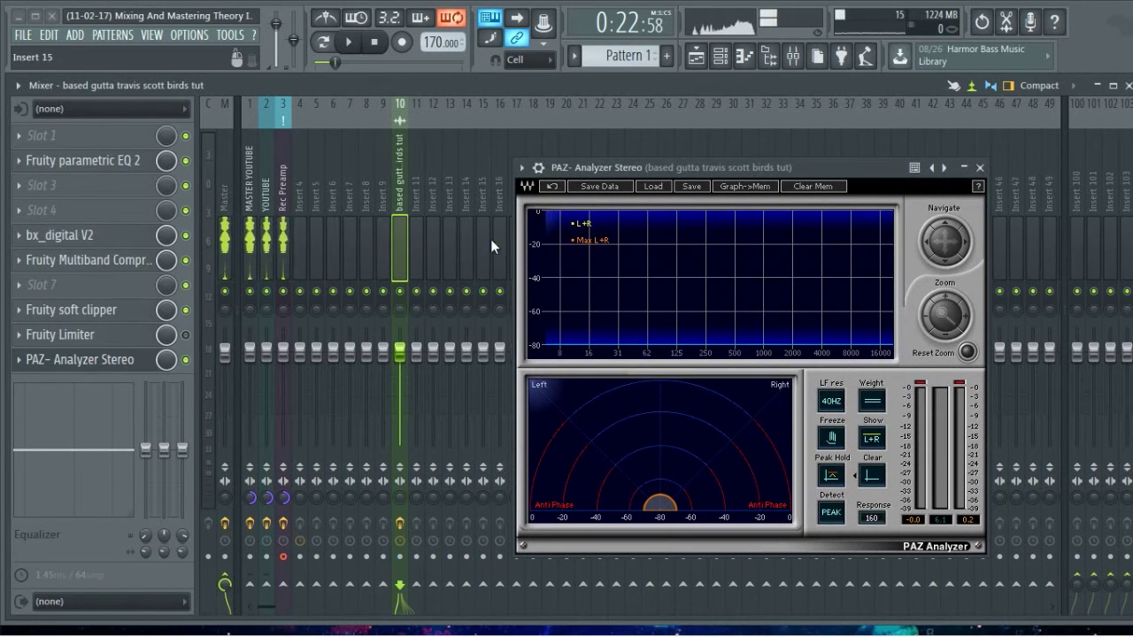
{"action": "left_click_drag", "start_coordinate": [722, 170], "coordinate": [623, 200]}
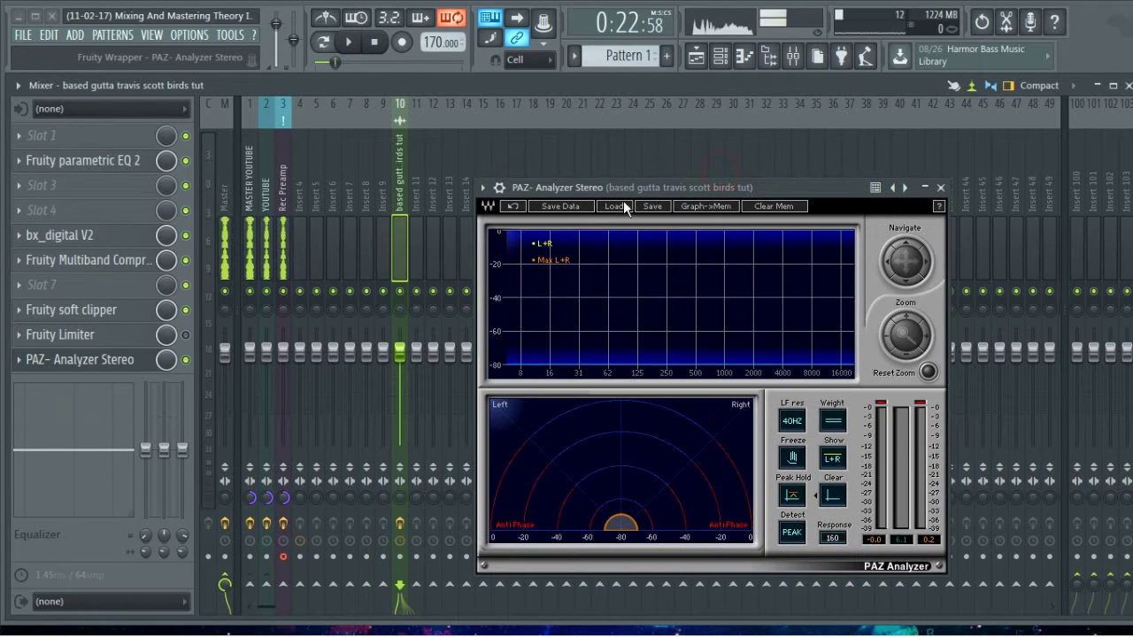
{"action": "key", "text": "space"}
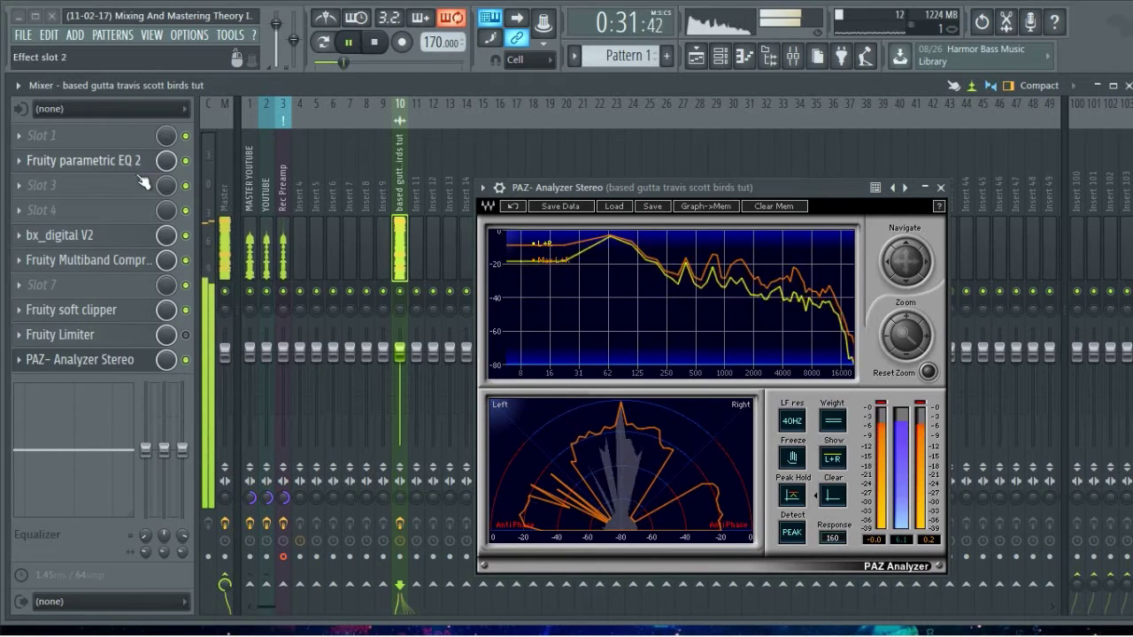
{"action": "key", "text": "space"}
Step: Open the track's Fruity parametric EQ 2 and watch the frequency activity across its bands during playback
{"action": "left_click", "coordinate": [105, 287]}
{"action": "left_click", "coordinate": [119, 84]}
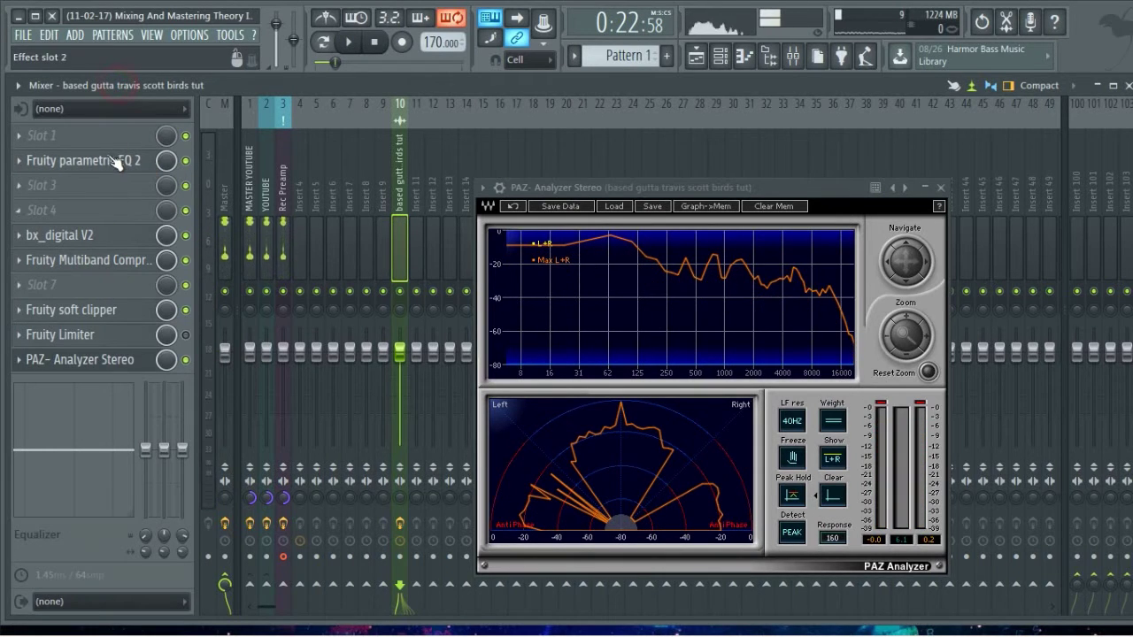
{"action": "left_click", "coordinate": [115, 162]}
{"action": "left_click_drag", "start_coordinate": [839, 186], "coordinate": [882, 133]}
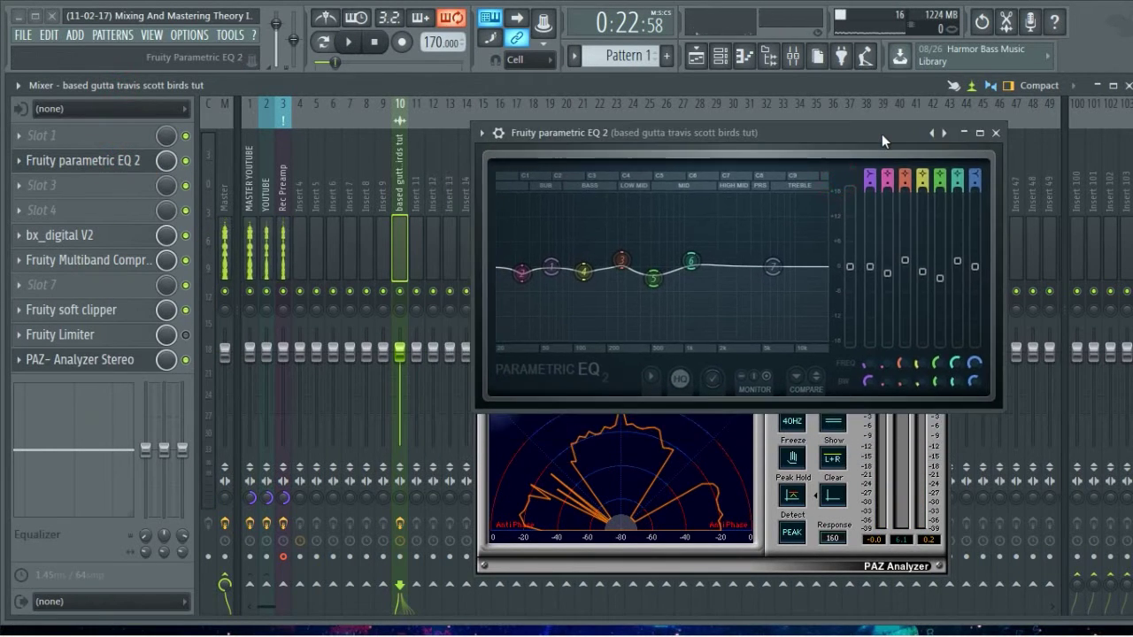
{"action": "key", "text": "space"}
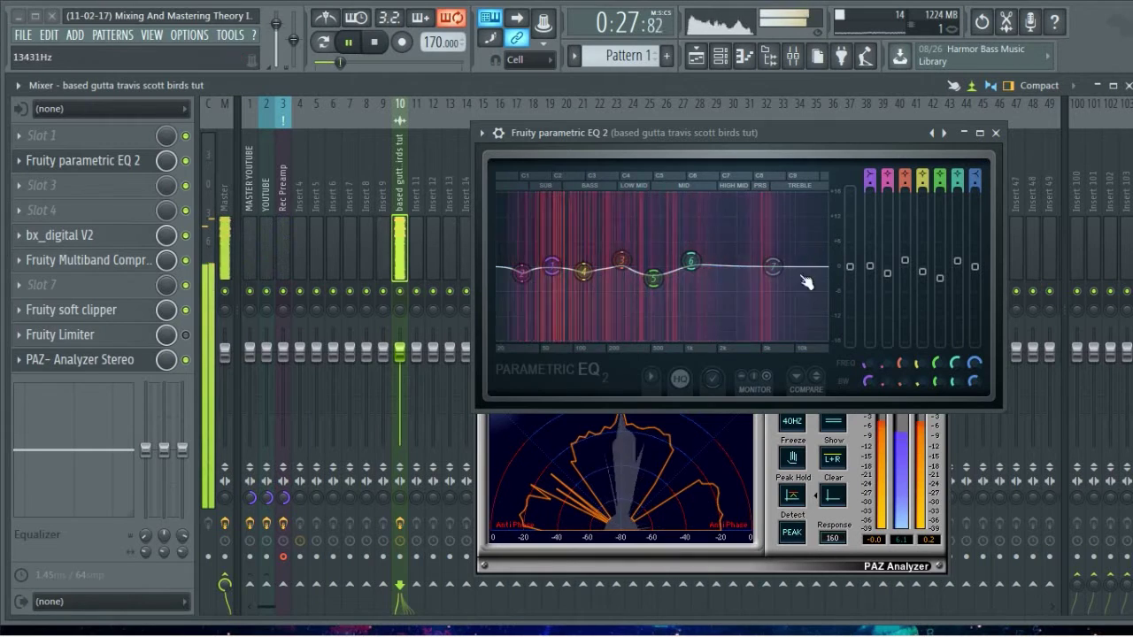
{"action": "left_click", "coordinate": [995, 133]}
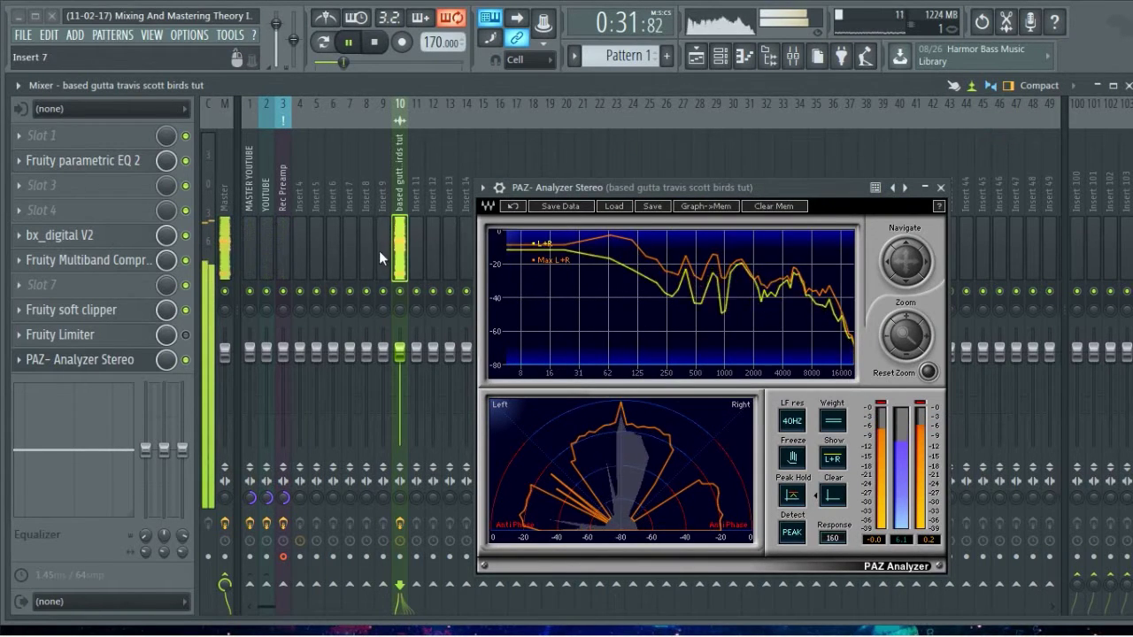
Step: Try a different stereo separation on the based gutta track during playback, reset it to default, and close the analyzer
{"action": "left_click", "coordinate": [790, 207]}
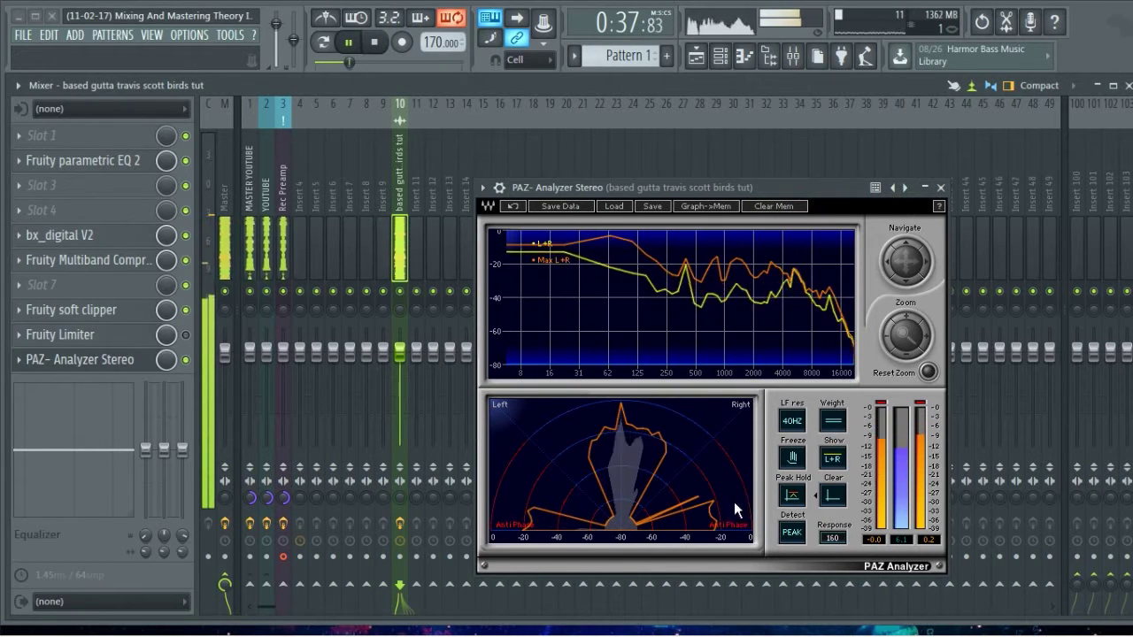
{"action": "left_click_drag", "start_coordinate": [404, 497], "coordinate": [404, 469]}
{"action": "right_click", "coordinate": [403, 497]}
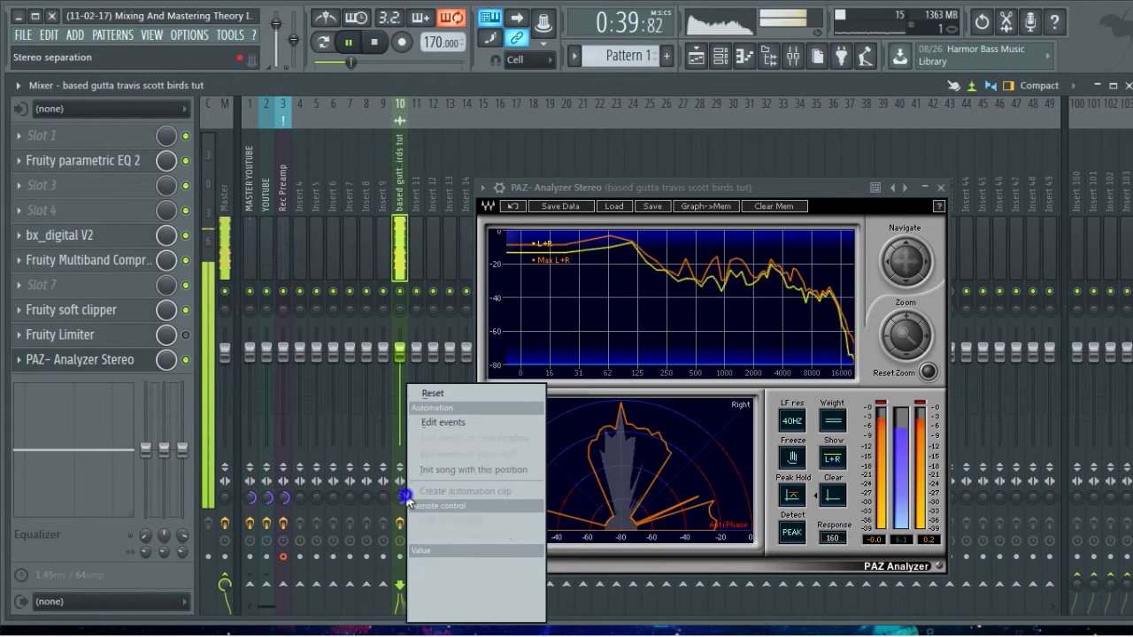
{"action": "left_click", "coordinate": [428, 394]}
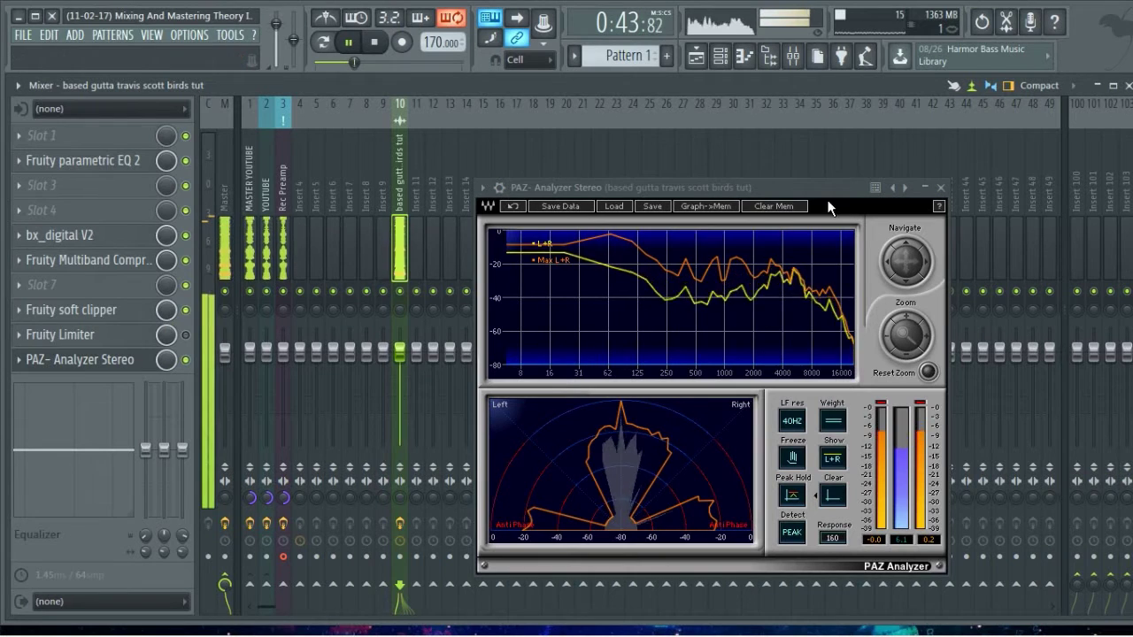
{"action": "left_click", "coordinate": [940, 188]}
{"action": "key", "text": "space"}
{"action": "left_click", "coordinate": [399, 227]}
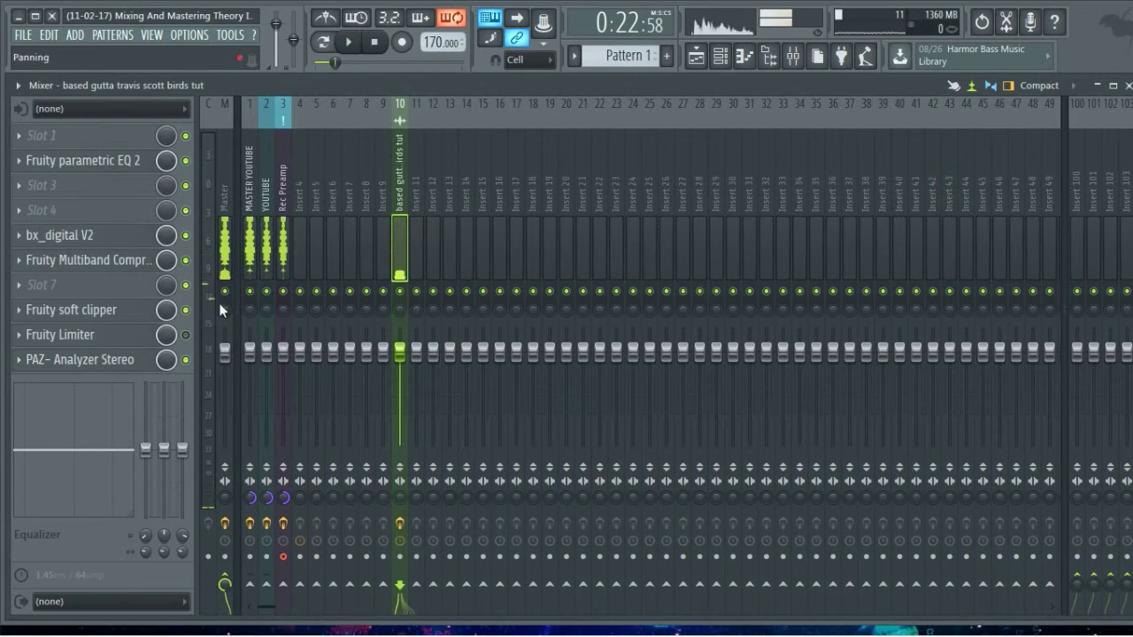
Step: Open and enable the Fruity Limiter on the based gutta track, and enlarge its window over the mixer
{"action": "left_click", "coordinate": [89, 336]}
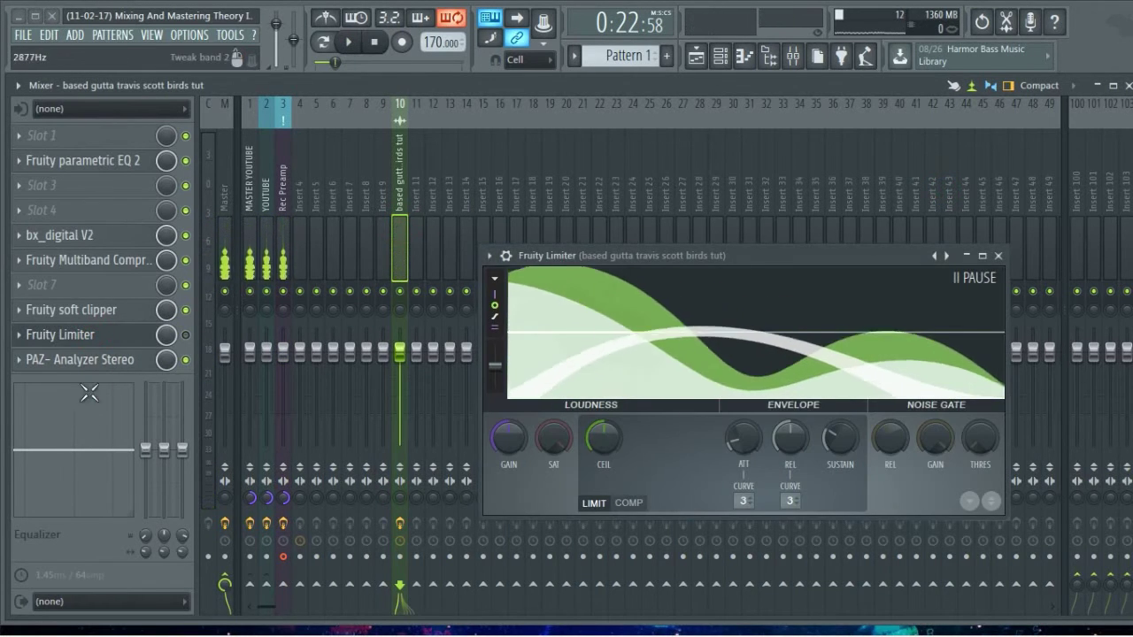
{"action": "left_click", "coordinate": [185, 335]}
{"action": "left_click_drag", "start_coordinate": [804, 251], "coordinate": [737, 135]}
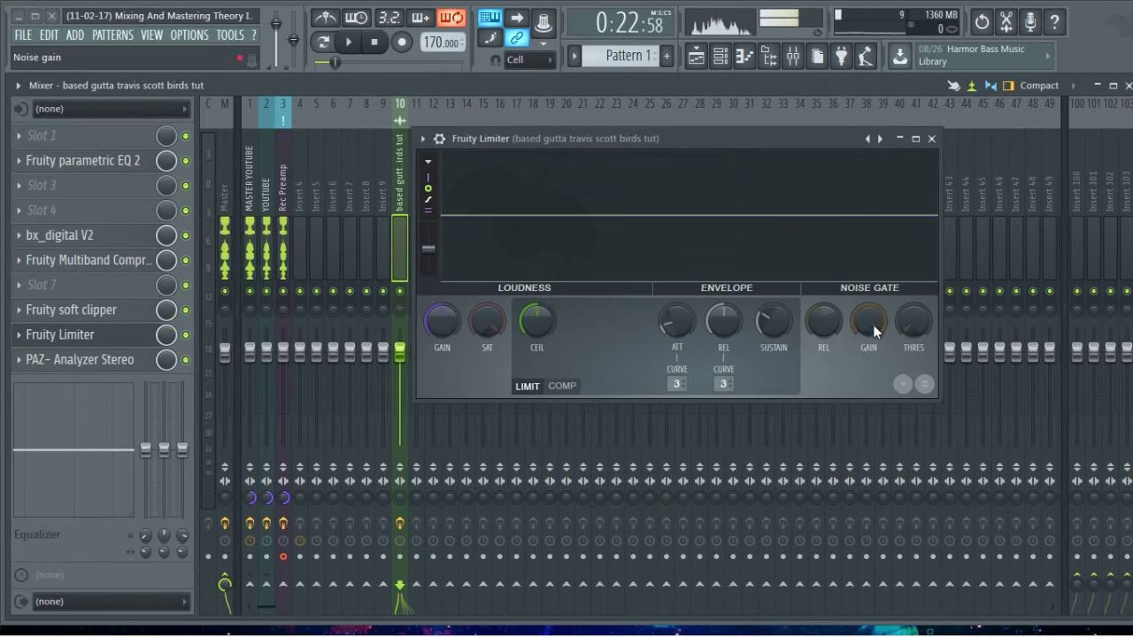
{"action": "left_click_drag", "start_coordinate": [936, 403], "coordinate": [1126, 440]}
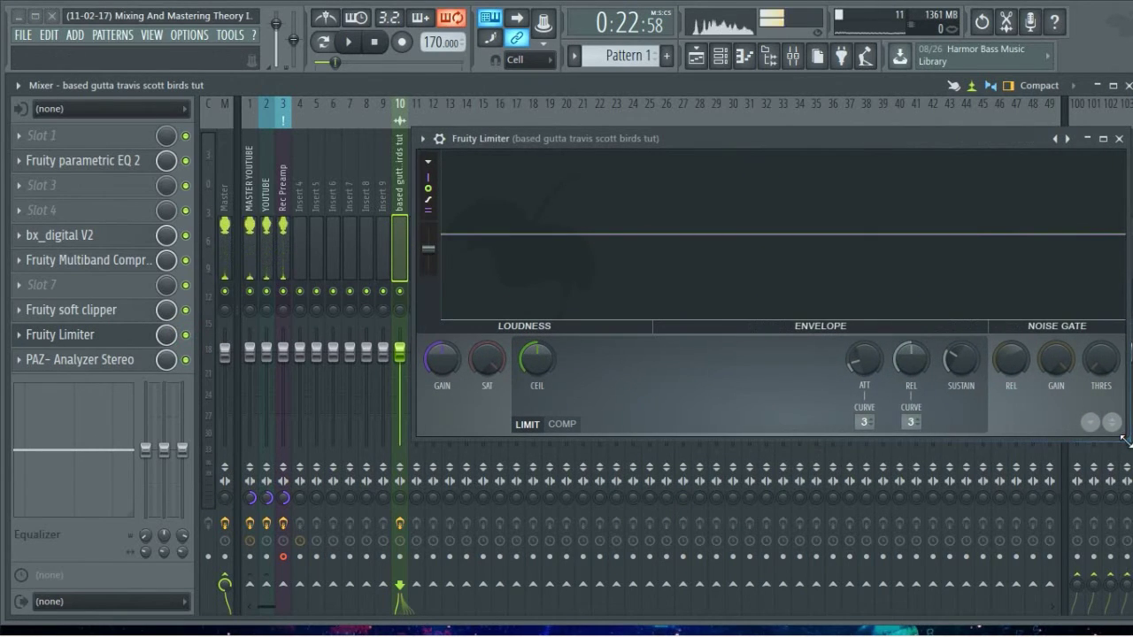
{"action": "left_click_drag", "start_coordinate": [902, 138], "coordinate": [902, 265]}
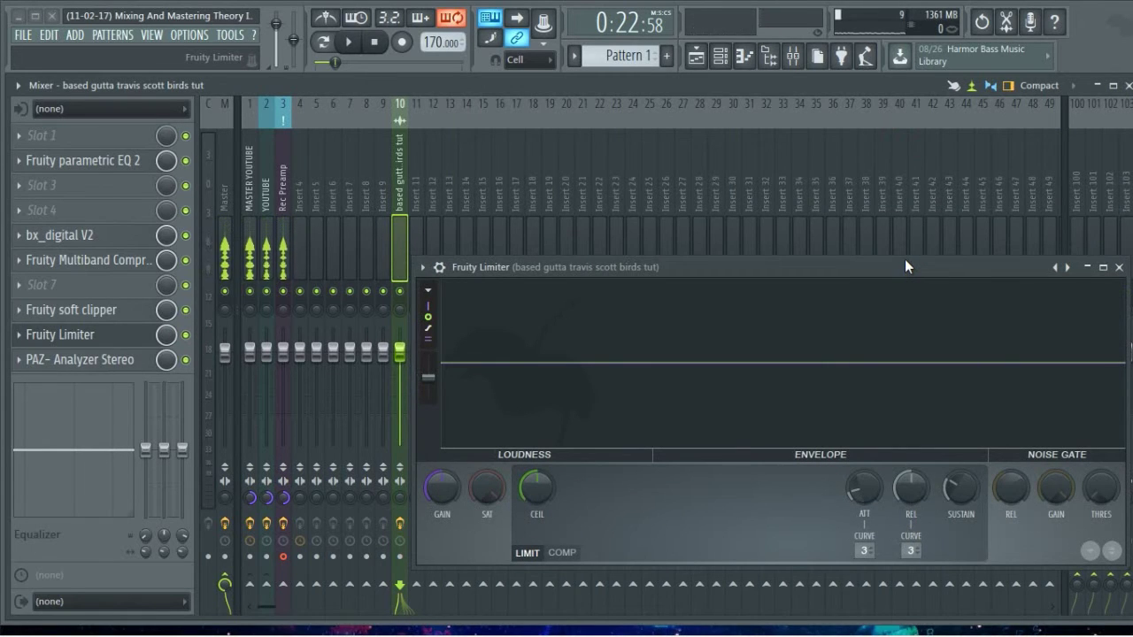
{"action": "left_click_drag", "start_coordinate": [722, 260], "coordinate": [714, 238]}
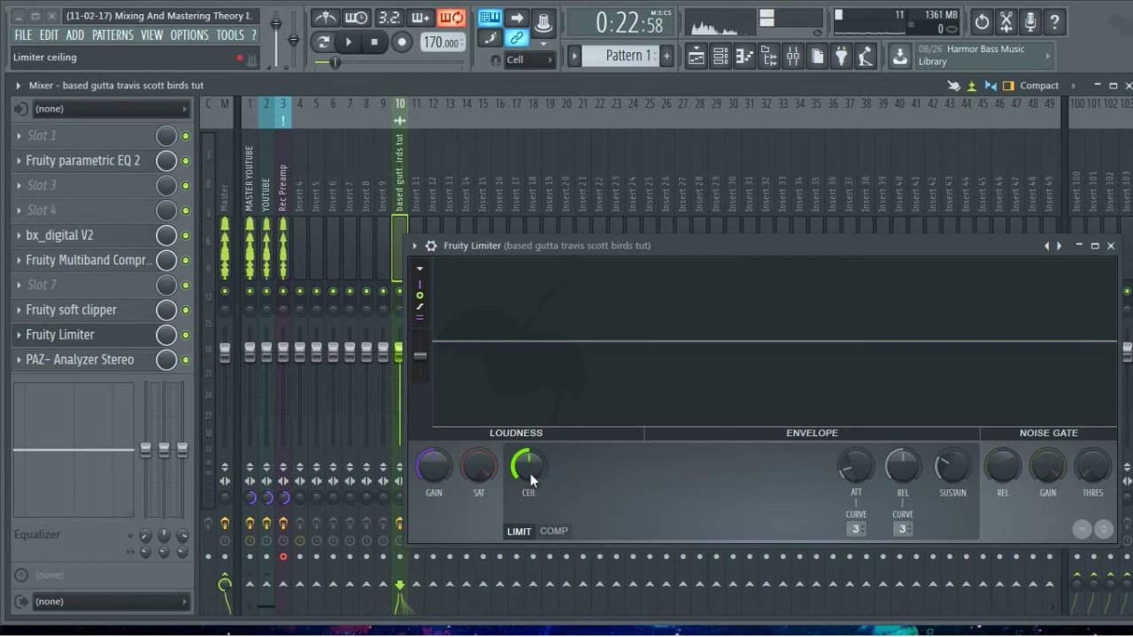
{"action": "left_click_drag", "start_coordinate": [675, 248], "coordinate": [681, 244]}
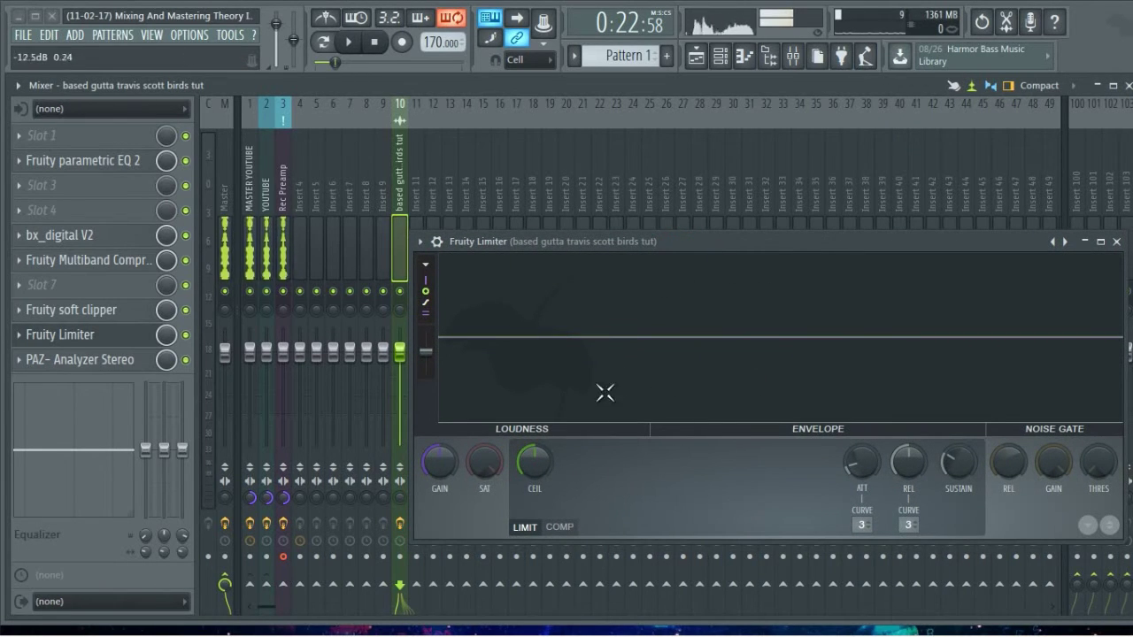
{"action": "mouse_move", "coordinate": [673, 241]}
{"action": "left_mouse_down"}
{"action": "mouse_move", "coordinate": [655, 232]}
{"action": "mouse_move", "coordinate": [669, 222]}
{"action": "left_mouse_up"}
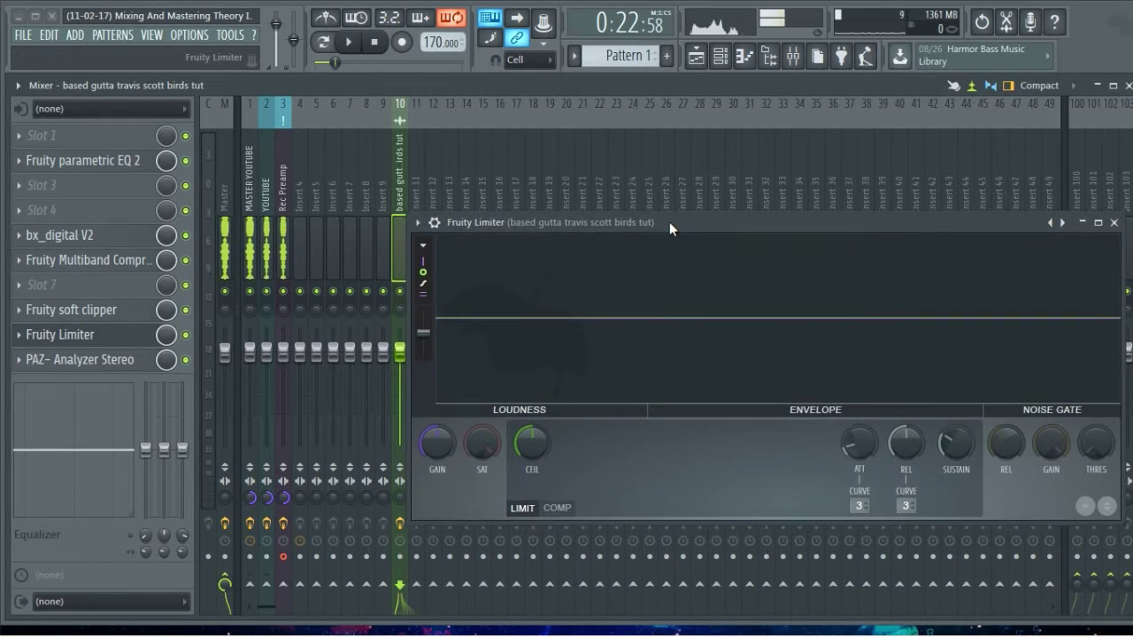
Step: Play the track briefly through the limiter and lower the limiter's ceiling slightly
{"action": "key", "text": "space"}
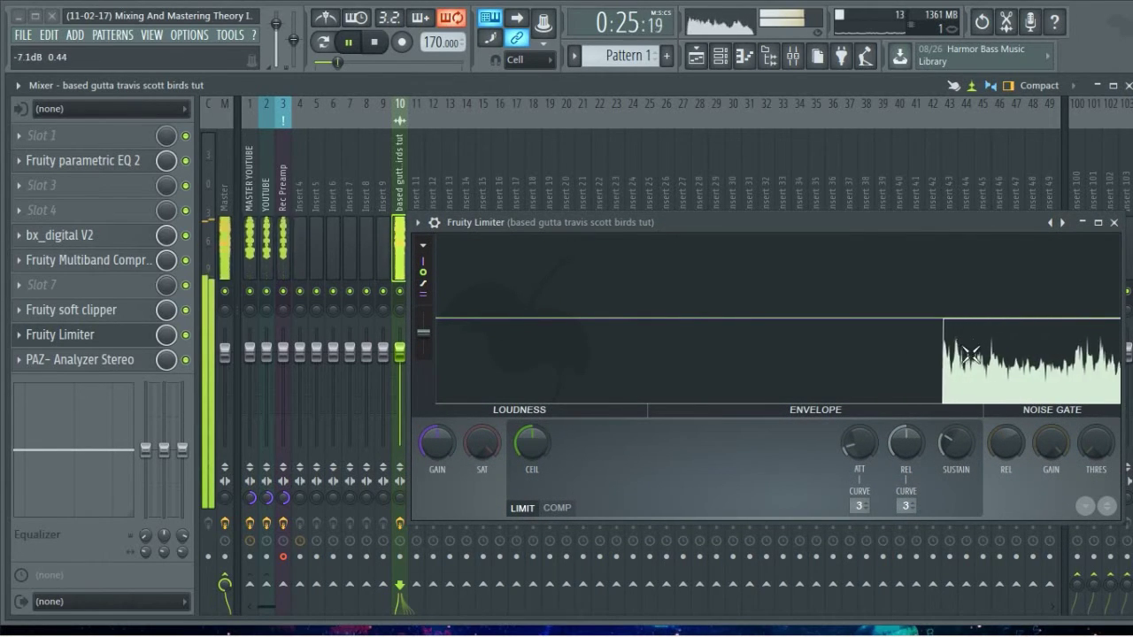
{"action": "key", "text": "space"}
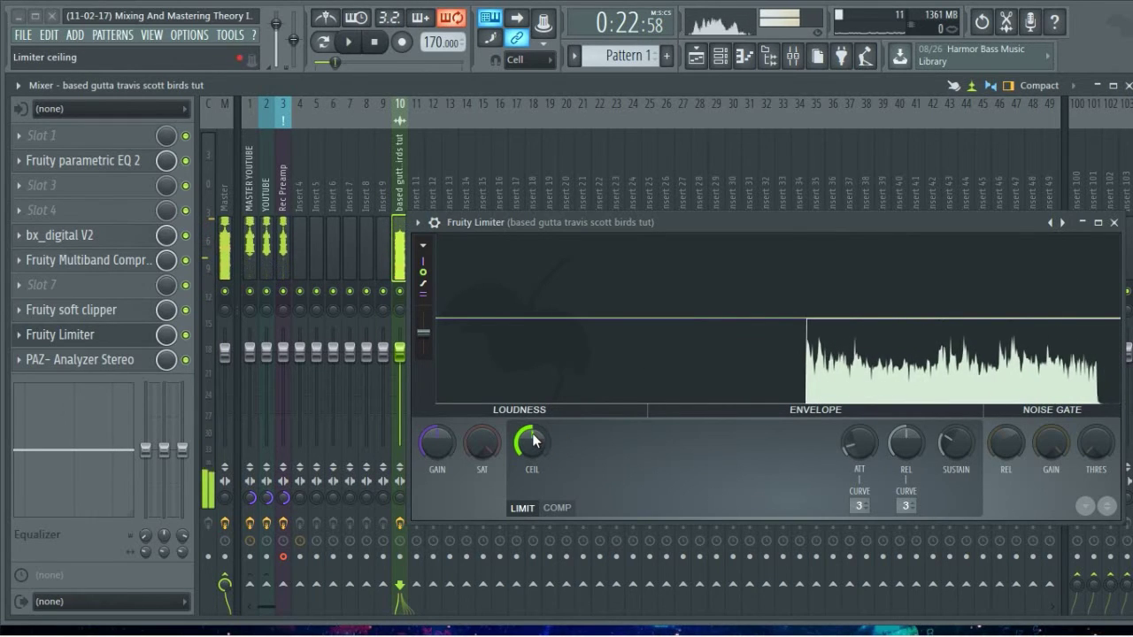
{"action": "left_click_drag", "start_coordinate": [531, 442], "coordinate": [531, 448]}
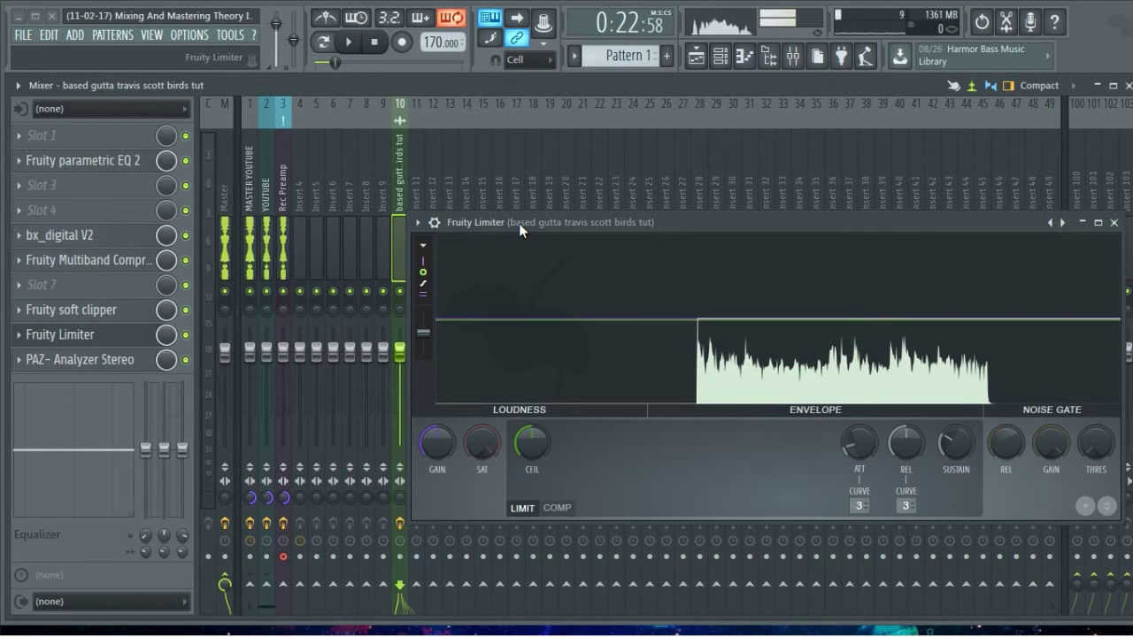
{"action": "left_click_drag", "start_coordinate": [518, 224], "coordinate": [503, 230]}
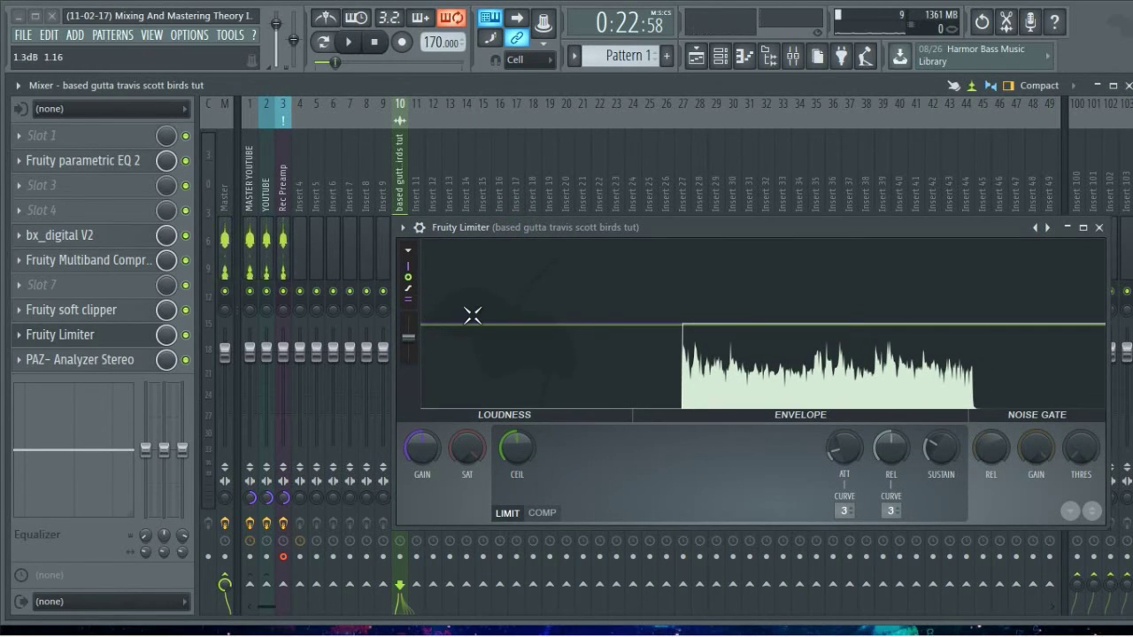
{"action": "left_click_drag", "start_coordinate": [463, 229], "coordinate": [506, 200]}
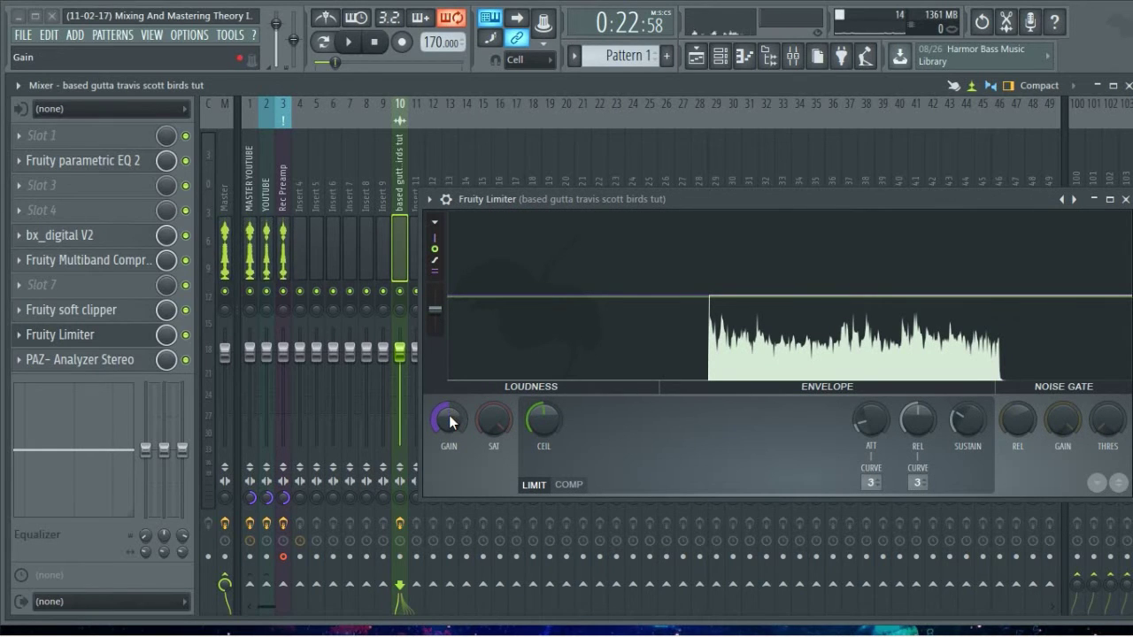
Step: Raise the limiter's gain to 2.3 dB while the track plays, and stop playback
{"action": "key", "text": "space"}
{"action": "left_click_drag", "start_coordinate": [450, 418], "coordinate": [451, 390]}
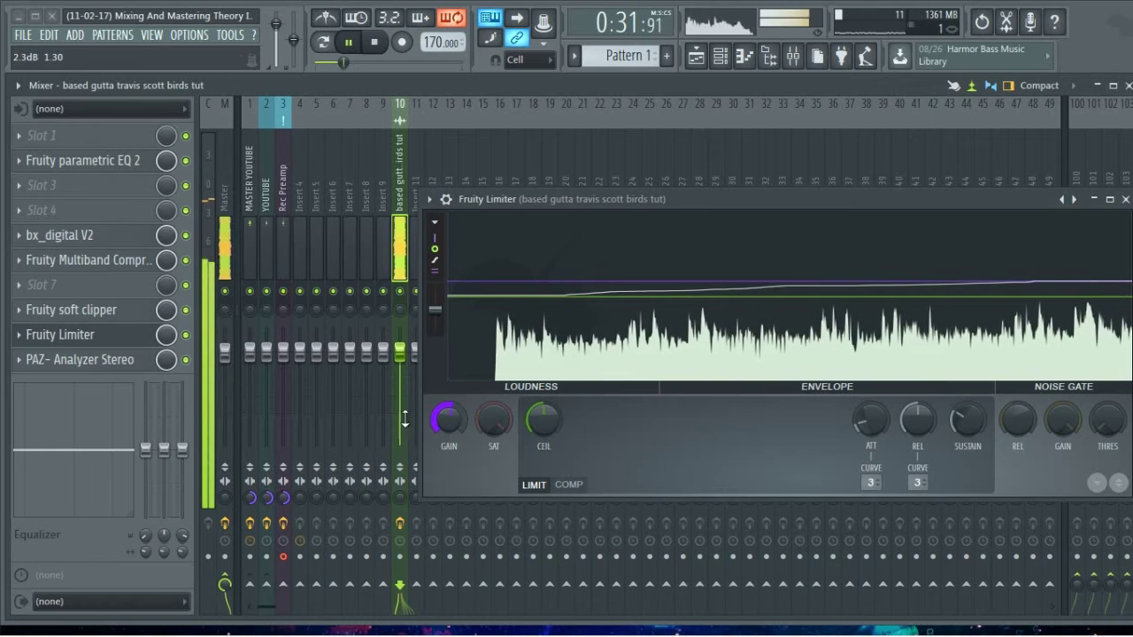
{"action": "key", "text": "space"}
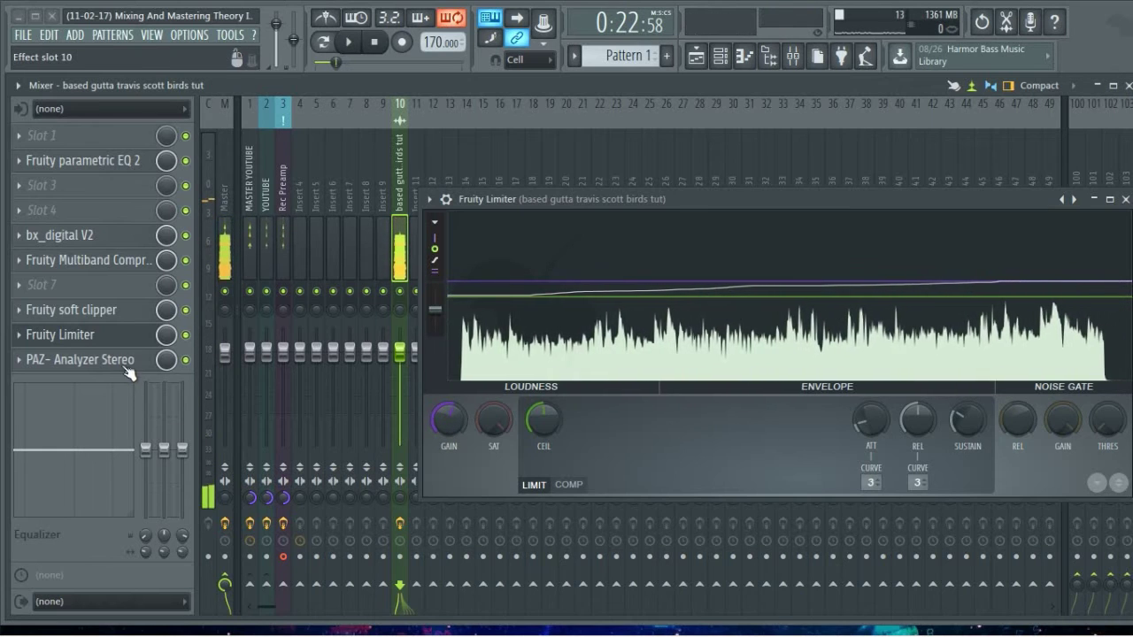
Step: Reopen PAZ Analyzer Stereo, switch its level detection to RMS, and play the track to examine its loudness
{"action": "left_click", "coordinate": [125, 366]}
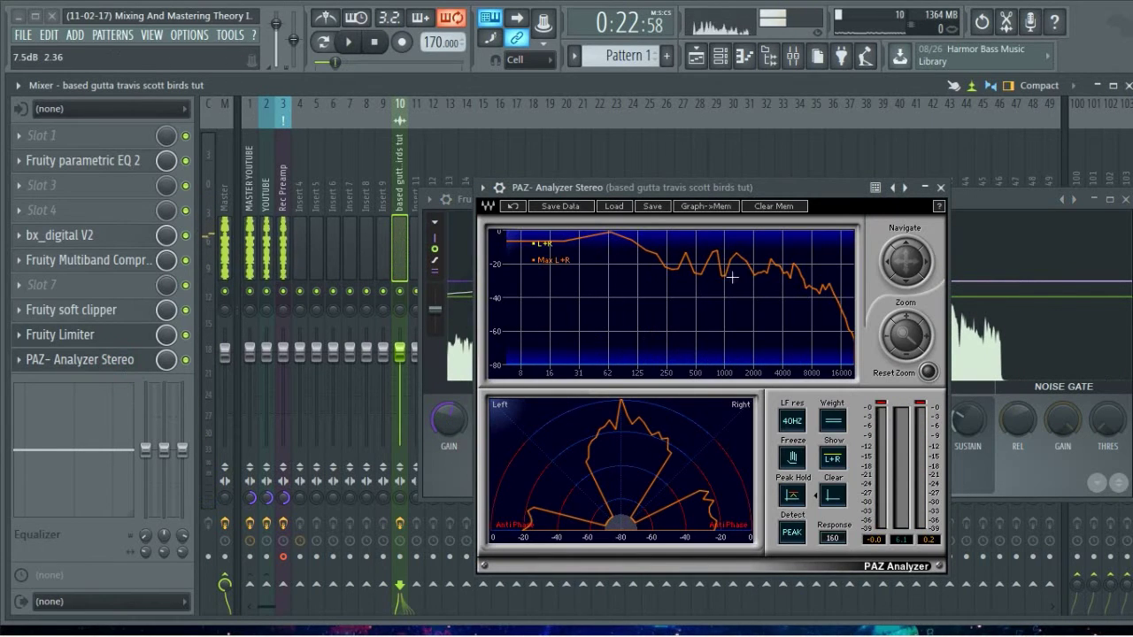
{"action": "left_click", "coordinate": [789, 535]}
{"action": "left_click_drag", "start_coordinate": [774, 191], "coordinate": [294, 248]}
{"action": "key", "text": "space"}
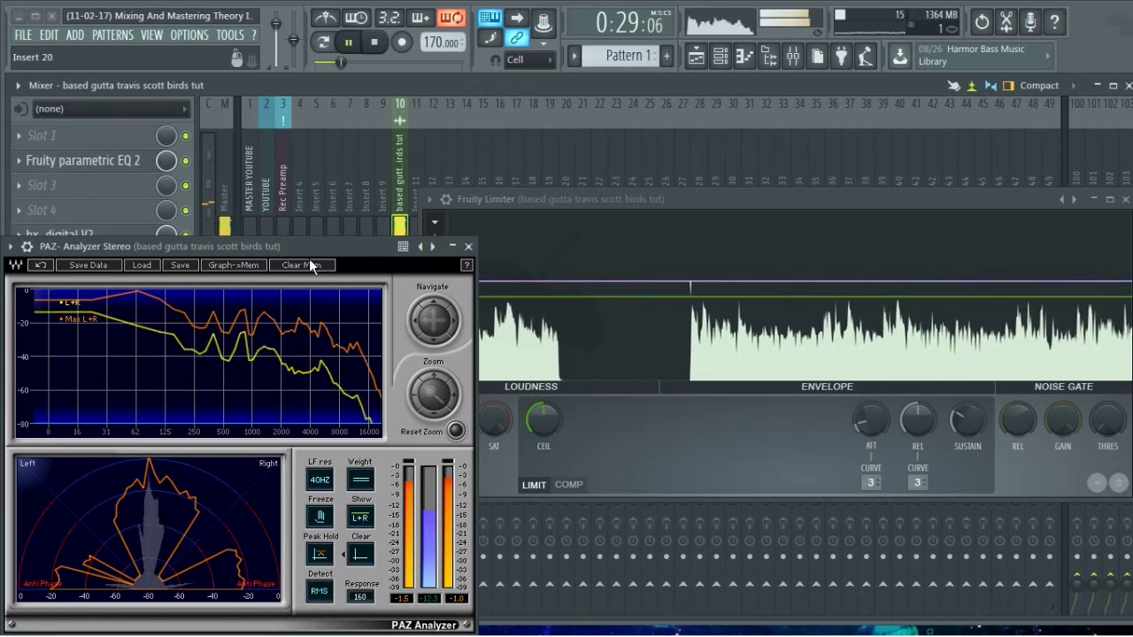
{"action": "left_click_drag", "start_coordinate": [329, 247], "coordinate": [815, 217]}
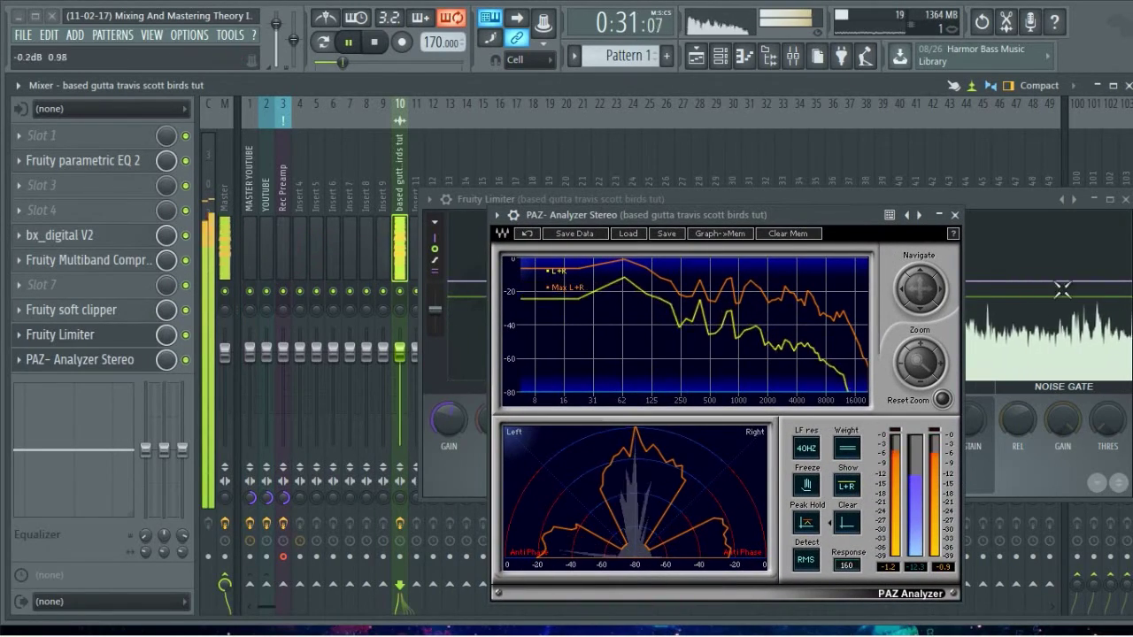
Step: Set the limiter's gain to 2.9 dB during playback and check the track's RMS level in the analyzer
{"action": "left_click_drag", "start_coordinate": [1030, 199], "coordinate": [1017, 142]}
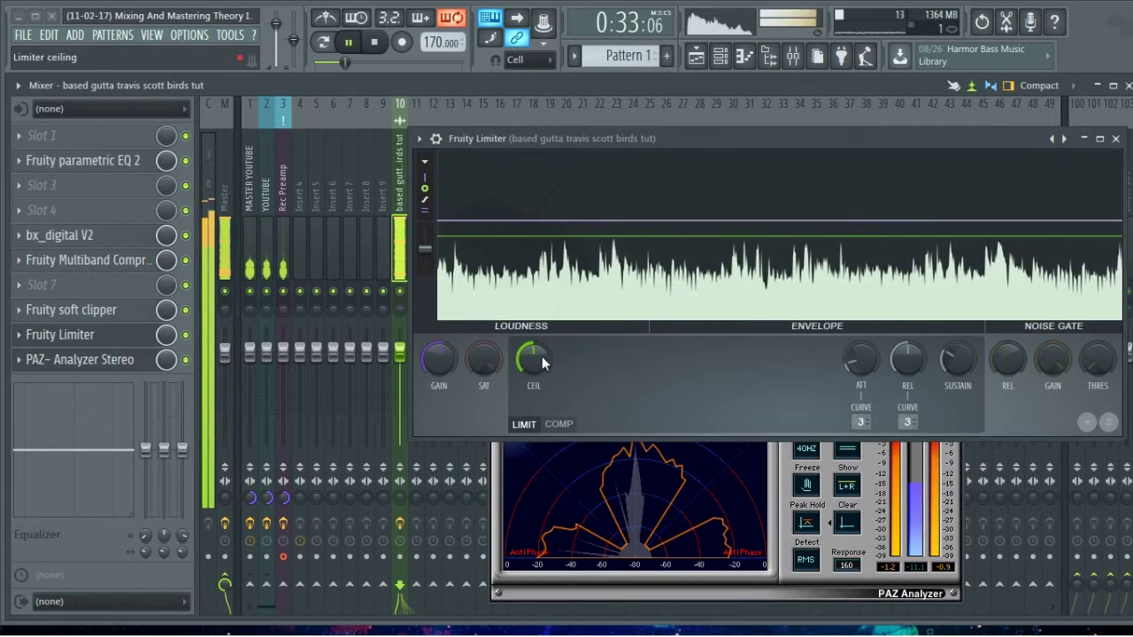
{"action": "left_click_drag", "start_coordinate": [438, 358], "coordinate": [438, 320]}
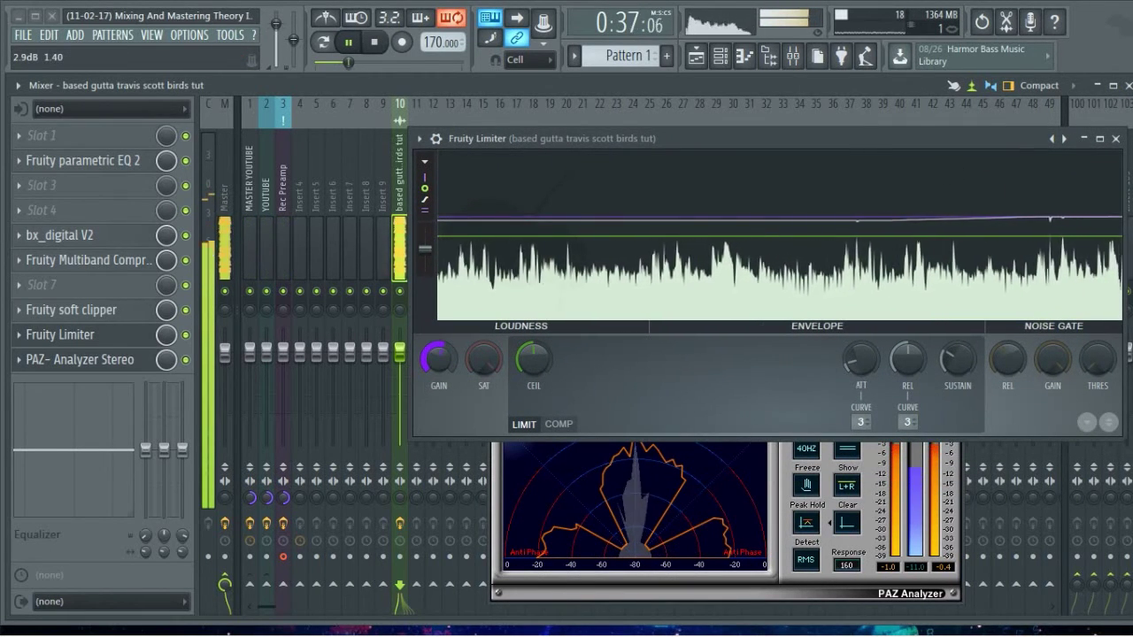
{"action": "left_click", "coordinate": [918, 571]}
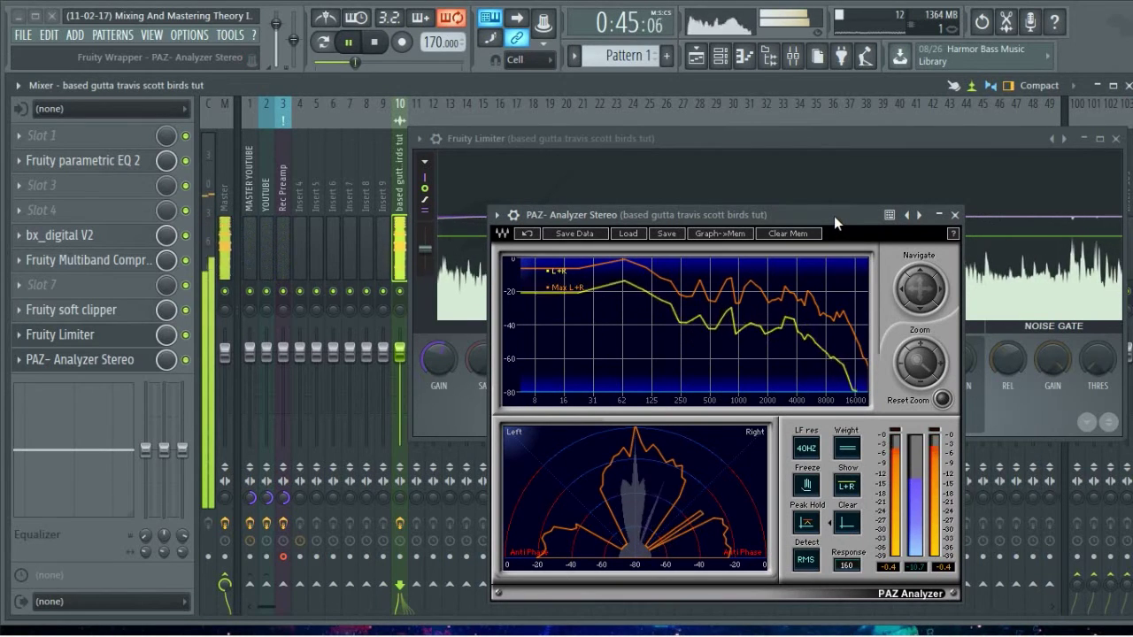
{"action": "left_click", "coordinate": [454, 374]}
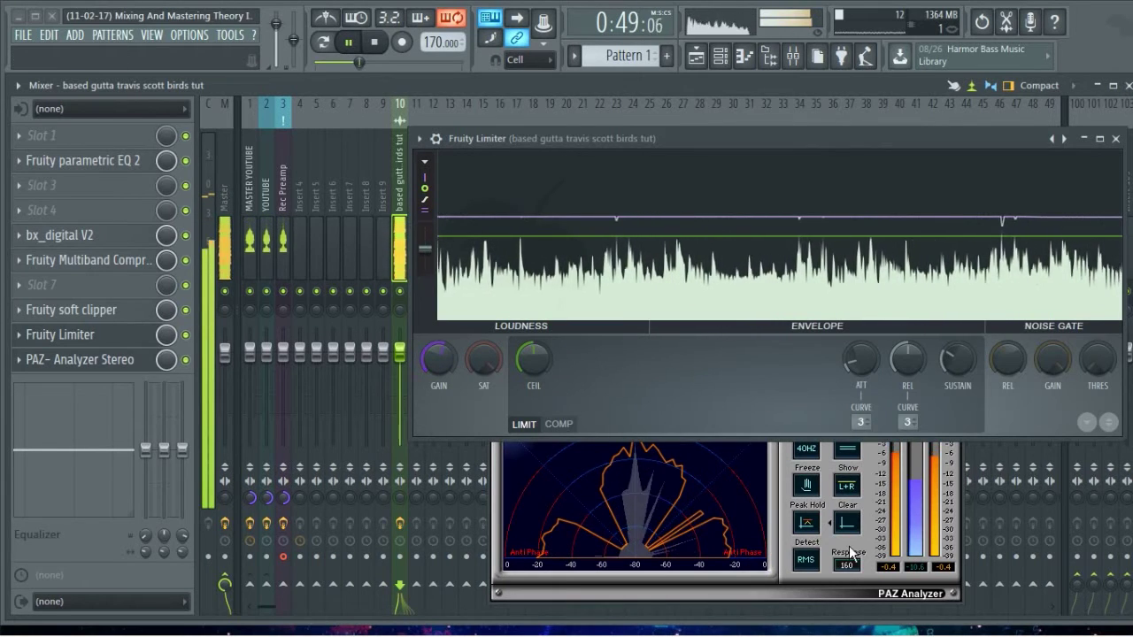
Step: Check the playing track's level and stereo image in PAZ Analyzer, stop playback, and close the analyzer
{"action": "left_click", "coordinate": [916, 566]}
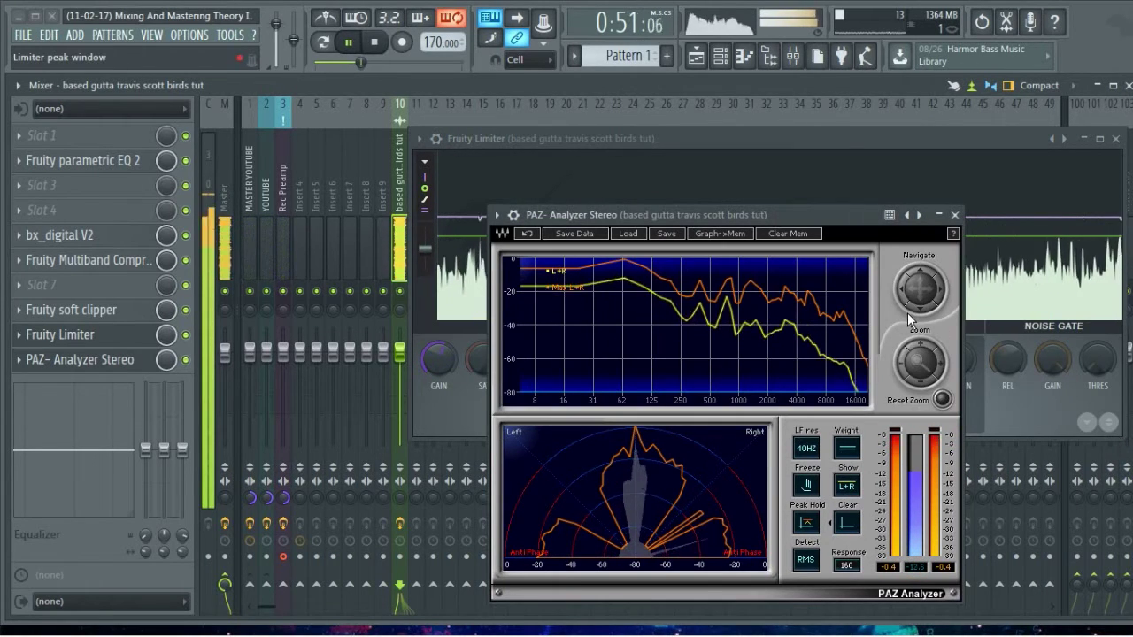
{"action": "key", "text": "space"}
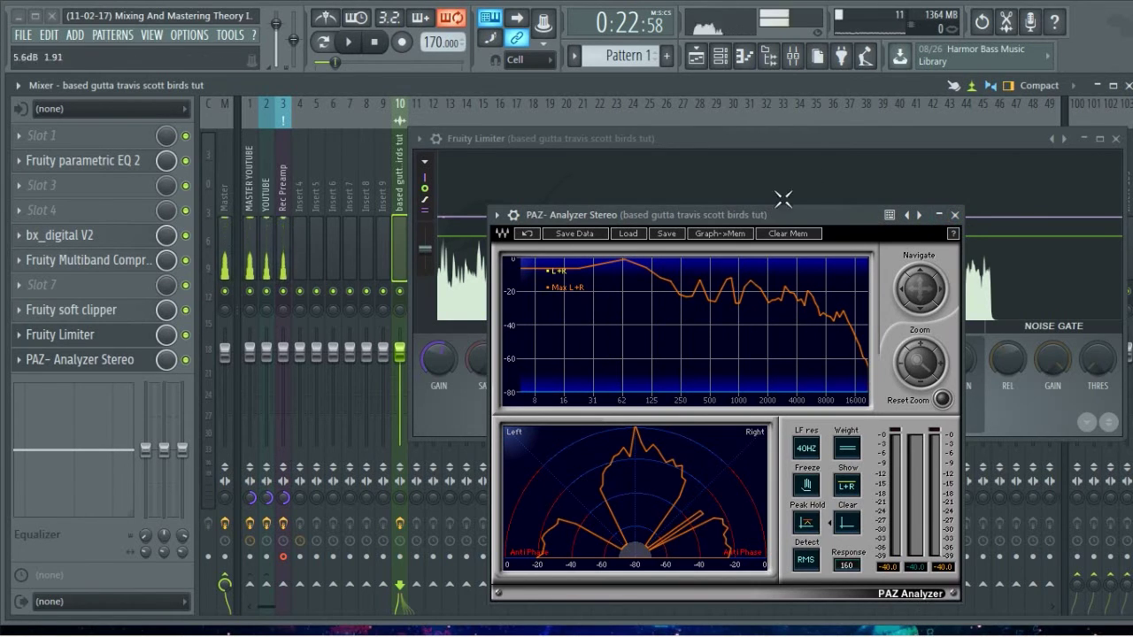
{"action": "key", "text": "space"}
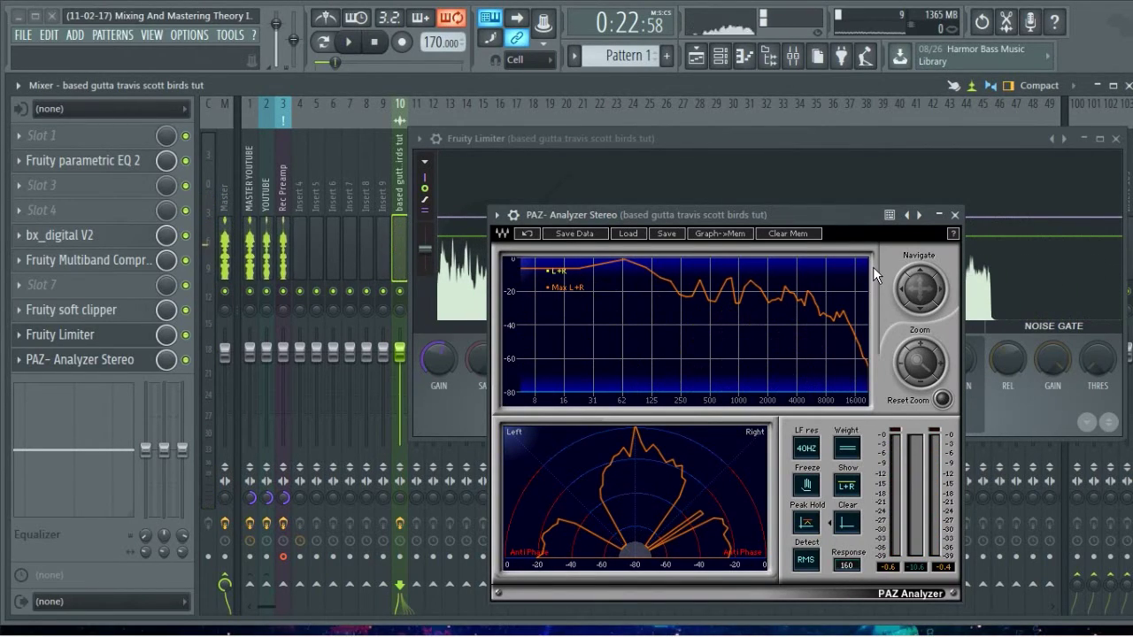
{"action": "left_click_drag", "start_coordinate": [798, 216], "coordinate": [427, 237]}
{"action": "left_click", "coordinate": [584, 239]}
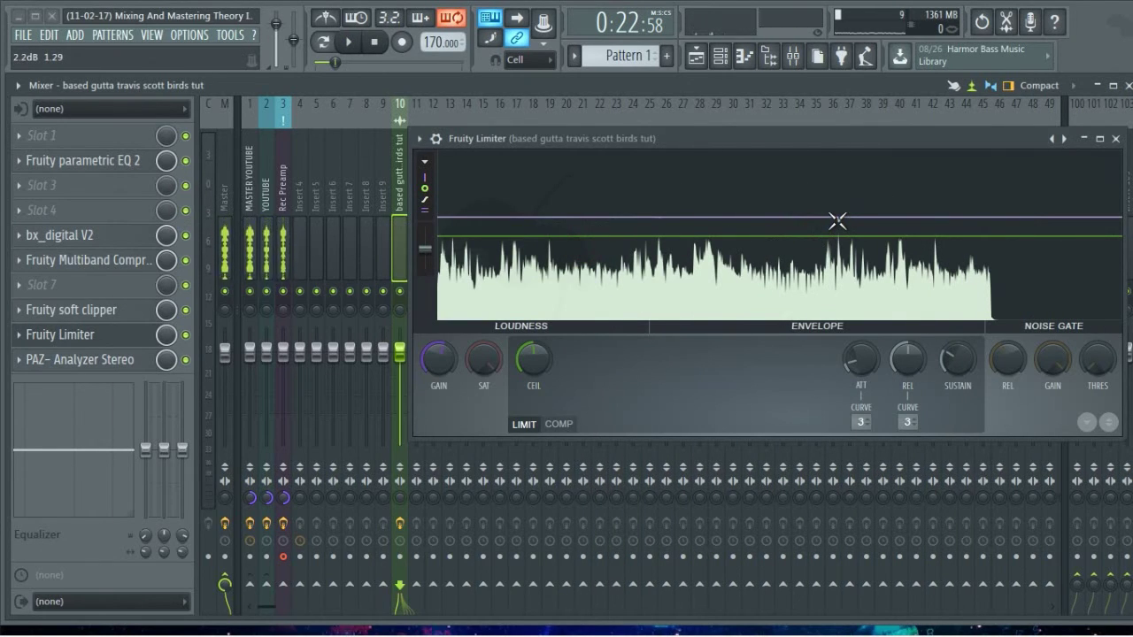
{"action": "left_click_drag", "start_coordinate": [786, 132], "coordinate": [781, 140]}
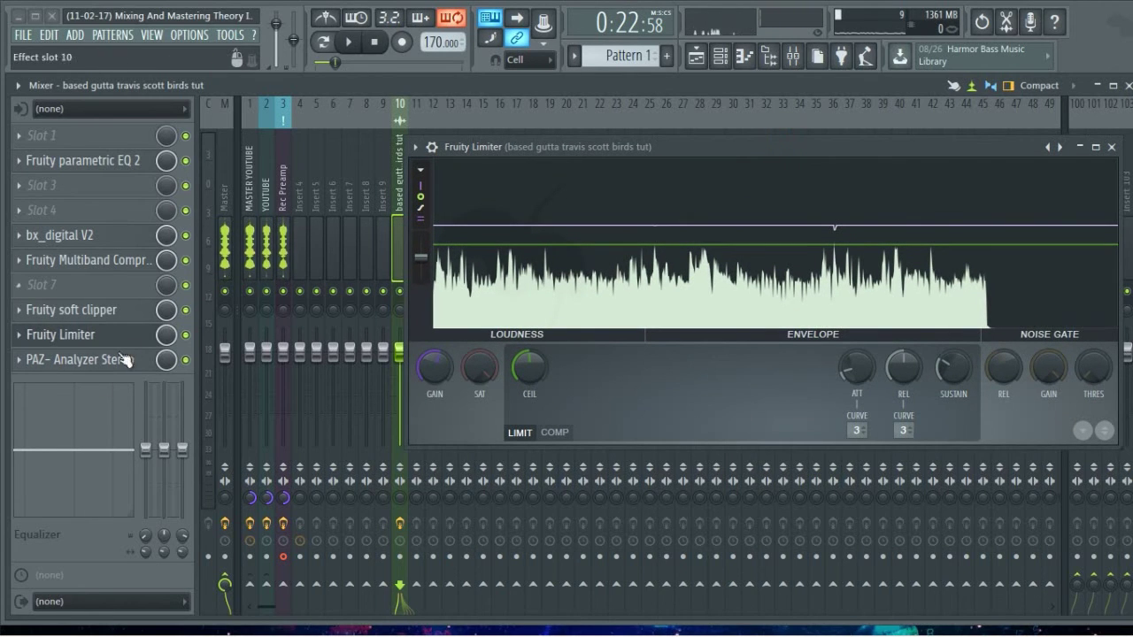
Step: Review the bx_digital V2 settings, open Fruity Multiband Compressor below the limiter, and play the track to watch both
{"action": "left_click", "coordinate": [115, 238]}
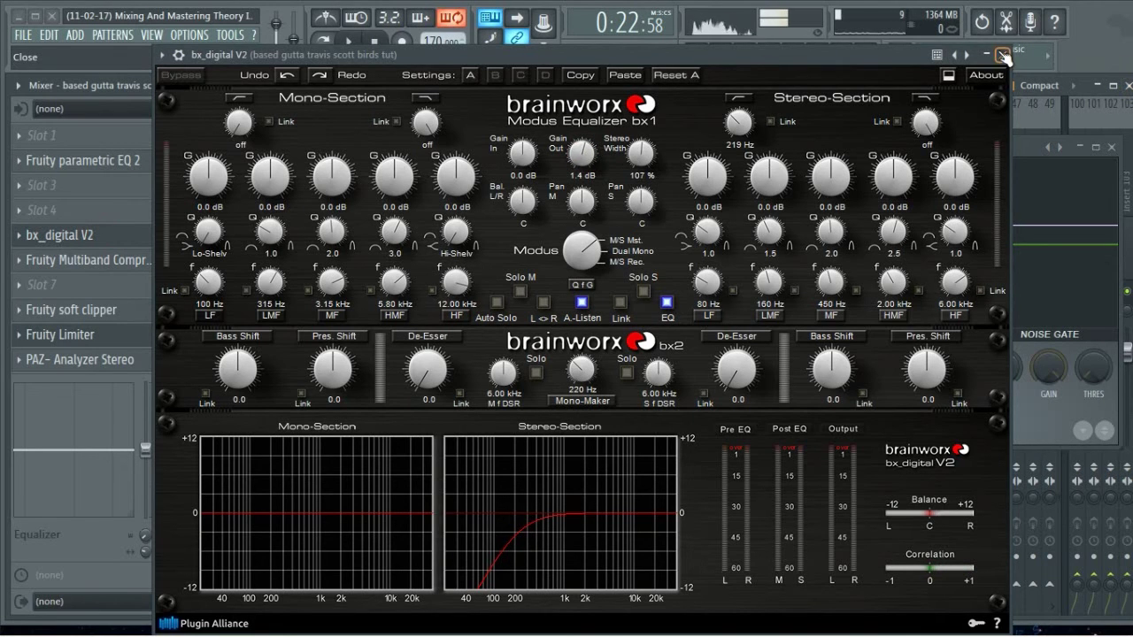
{"action": "left_click", "coordinate": [1002, 55]}
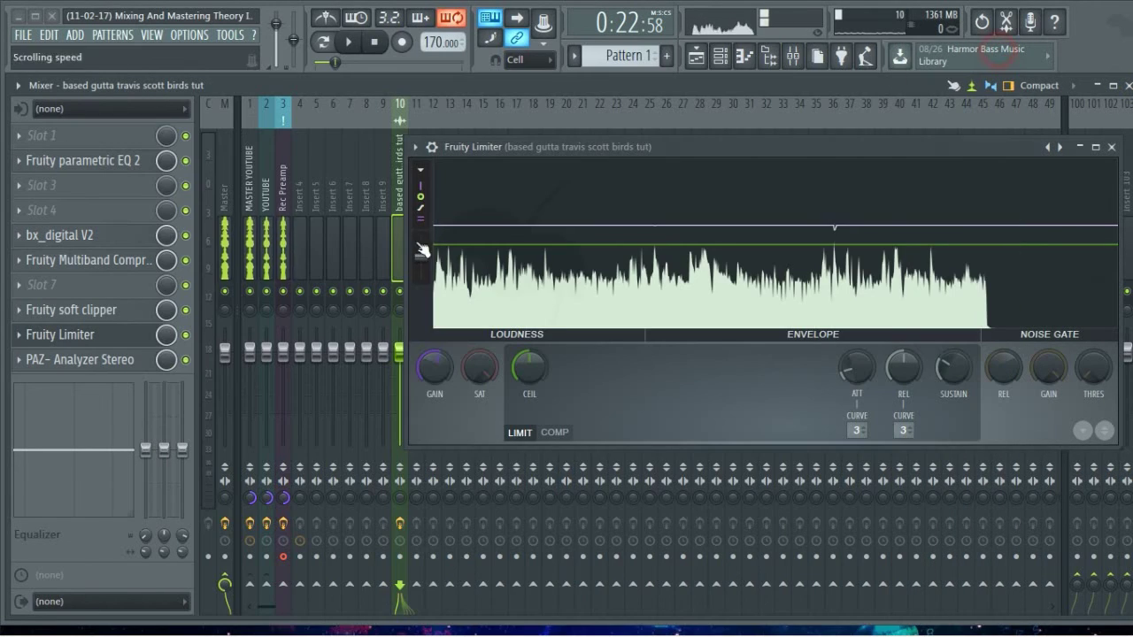
{"action": "left_click", "coordinate": [102, 260]}
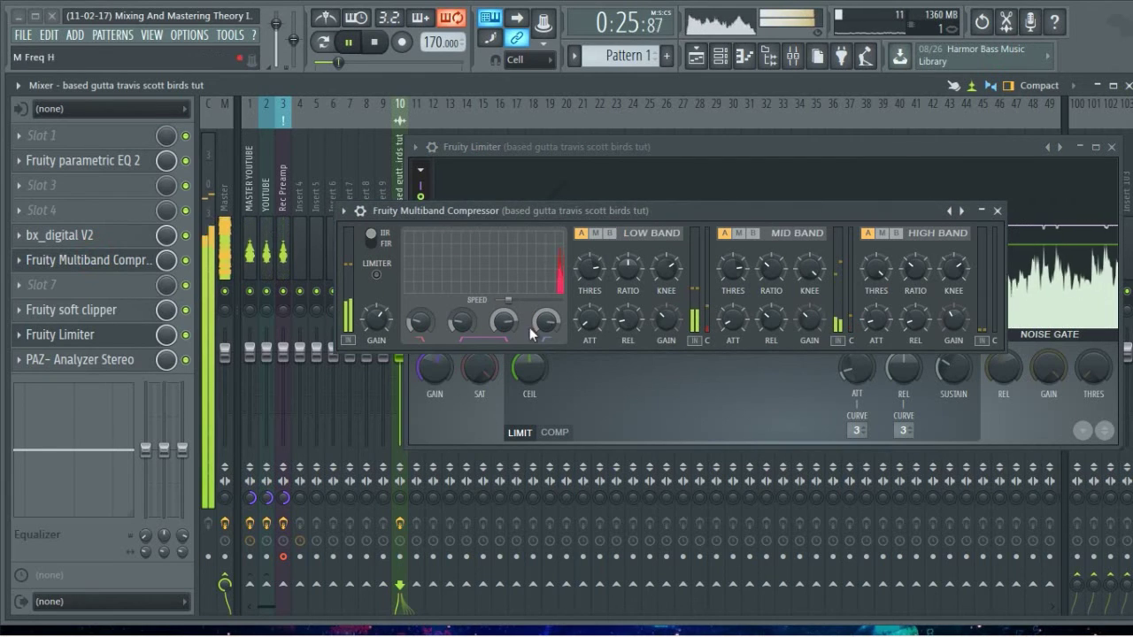
{"action": "left_click_drag", "start_coordinate": [589, 209], "coordinate": [565, 304]}
{"action": "key", "text": "space"}
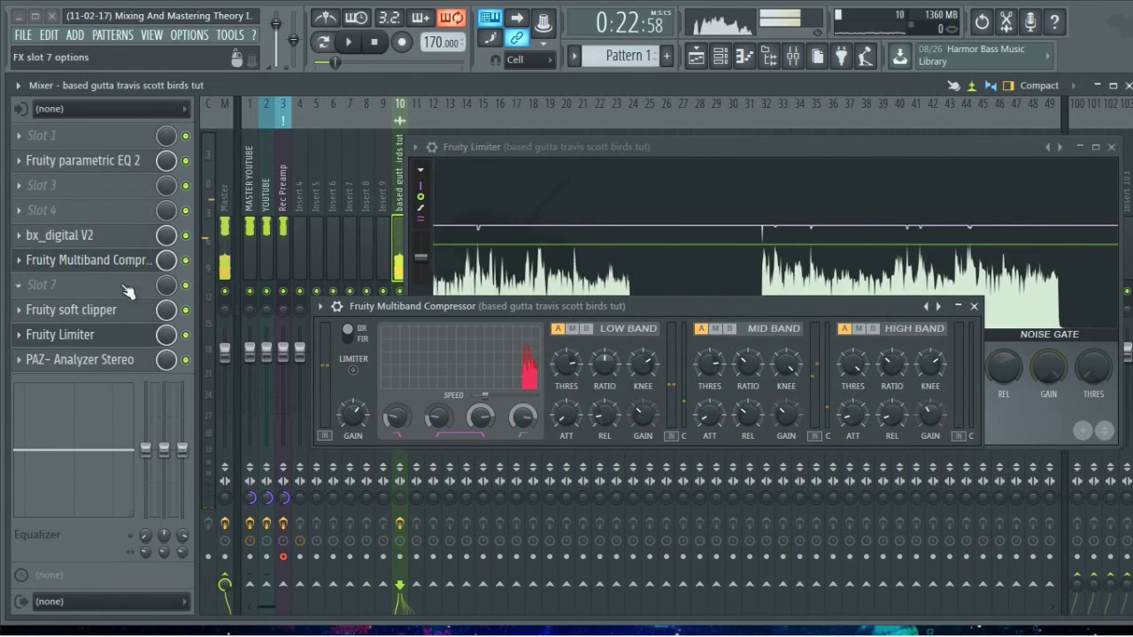
{"action": "left_click_drag", "start_coordinate": [669, 307], "coordinate": [805, 464]}
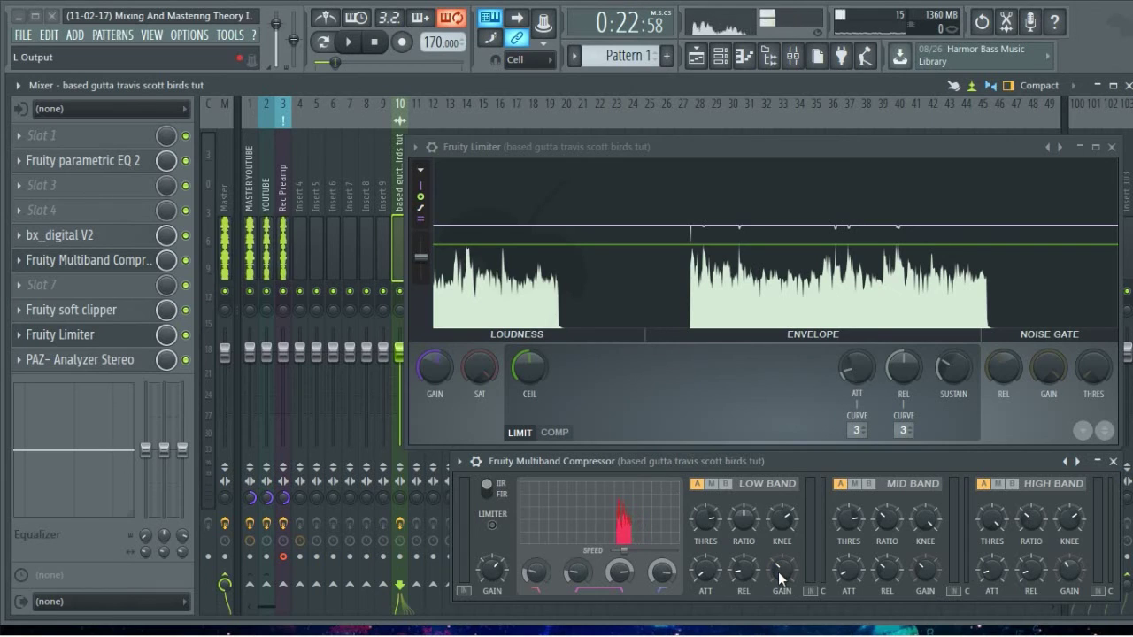
{"action": "key", "text": "space"}
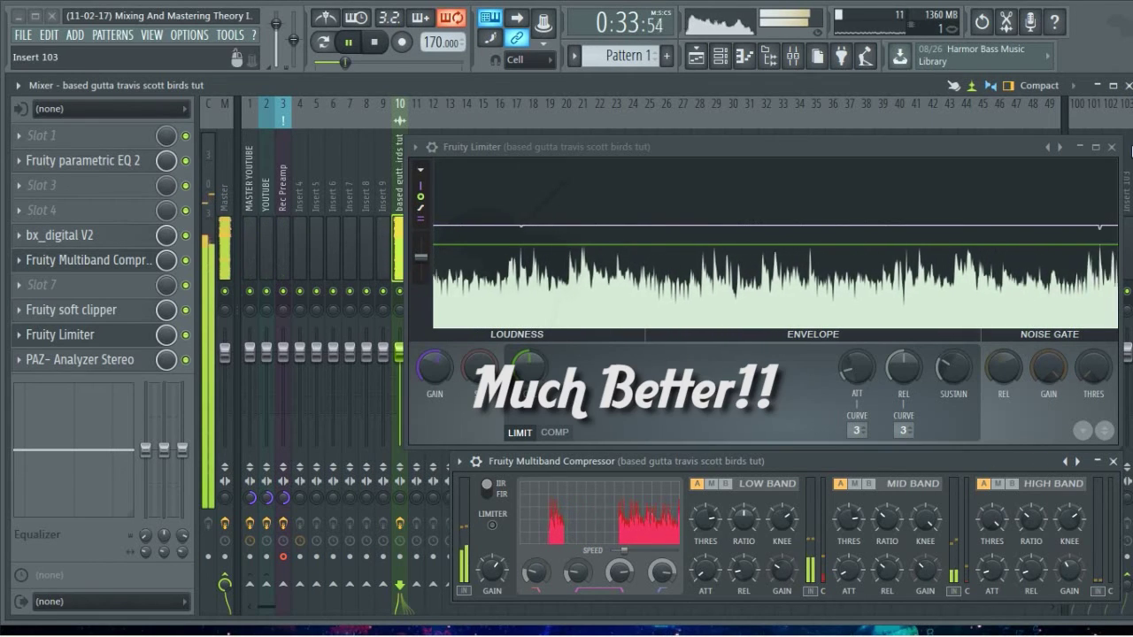
Step: Close the limiter, then set the Fruity soft clipper's post level to 86% and threshold to -3.9 dB during playback
{"action": "left_click", "coordinate": [1112, 146]}
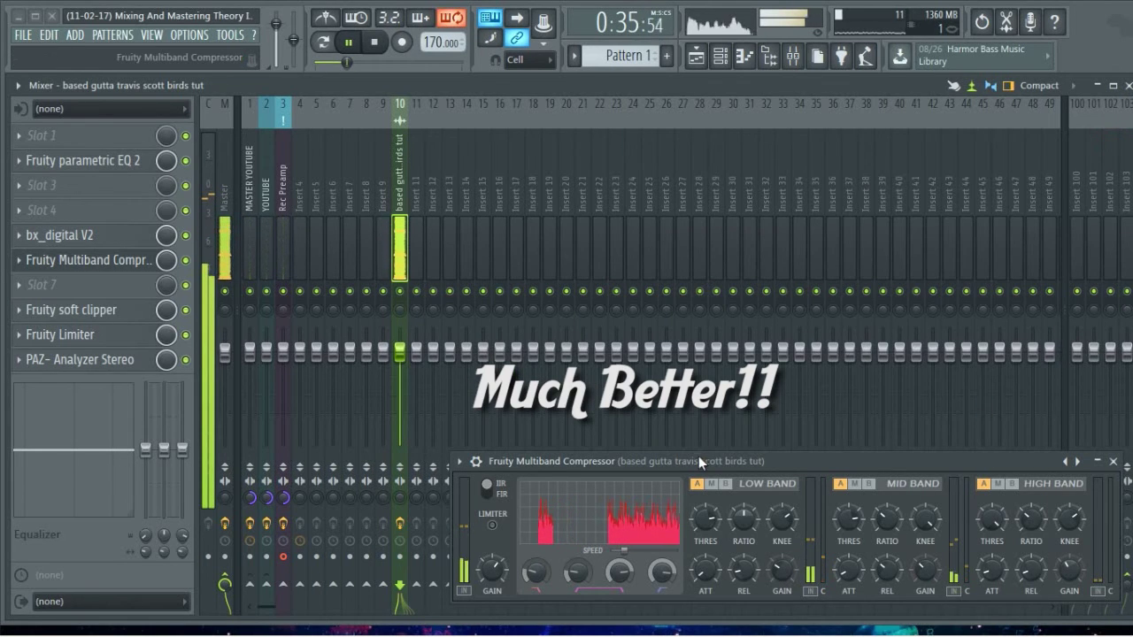
{"action": "left_click_drag", "start_coordinate": [698, 456], "coordinate": [623, 323]}
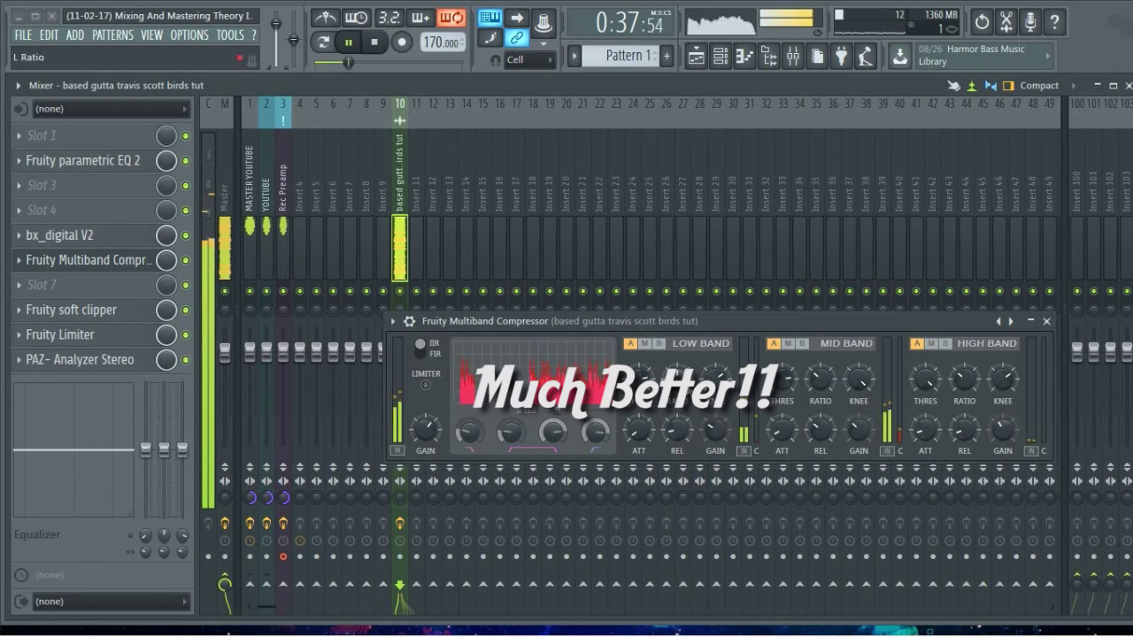
{"action": "left_click", "coordinate": [112, 312]}
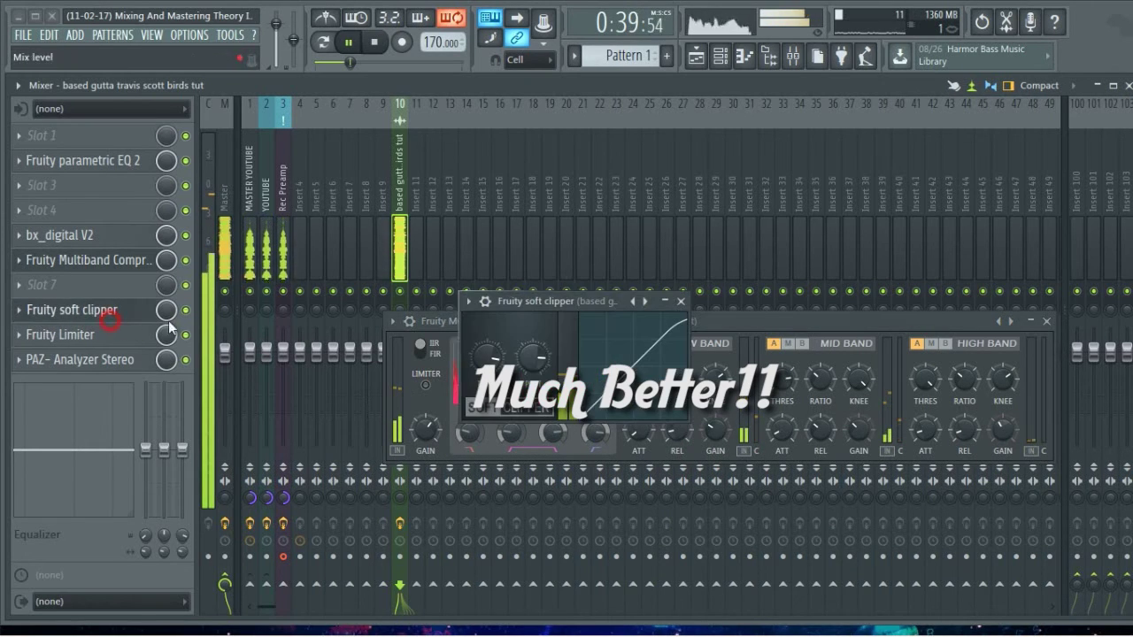
{"action": "left_click_drag", "start_coordinate": [531, 360], "coordinate": [531, 355]}
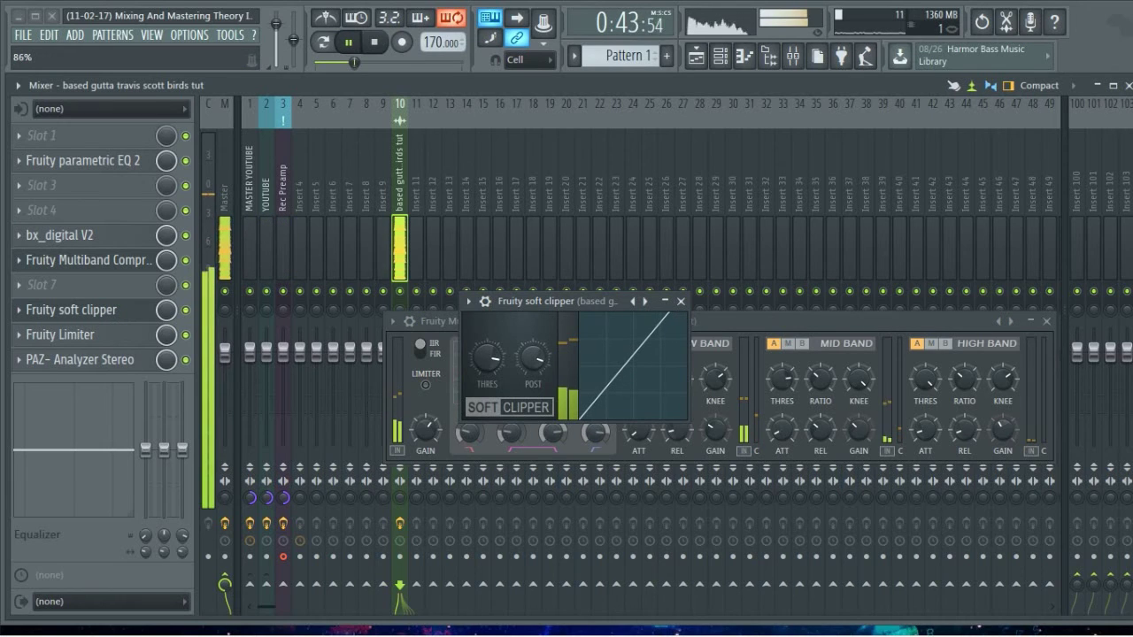
{"action": "left_click_drag", "start_coordinate": [478, 368], "coordinate": [478, 363]}
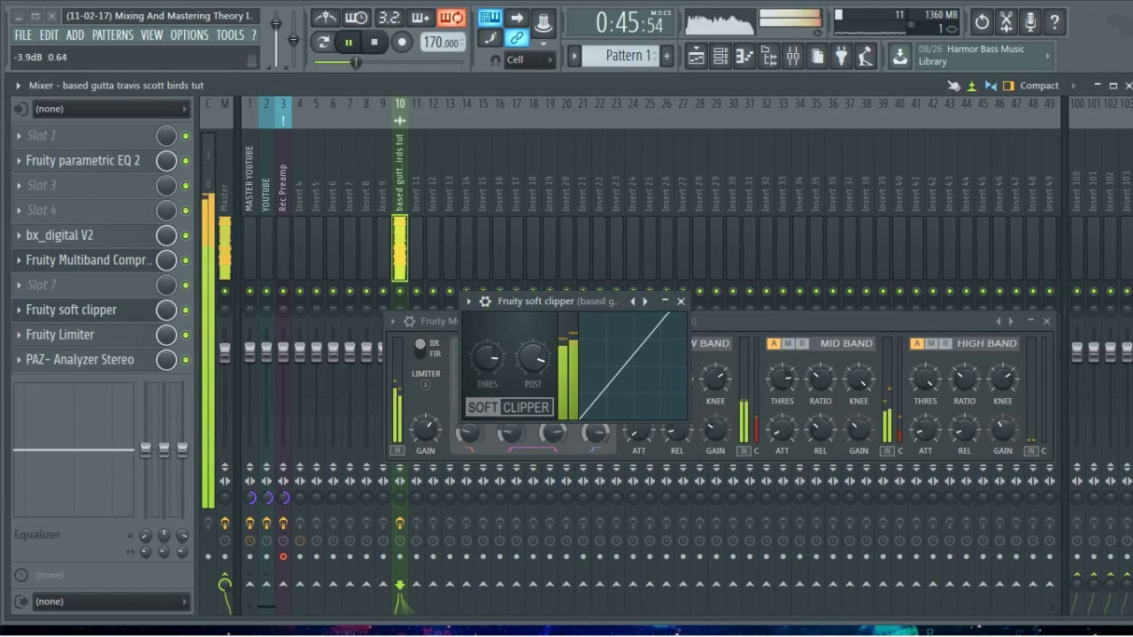
{"action": "left_click", "coordinate": [691, 301]}
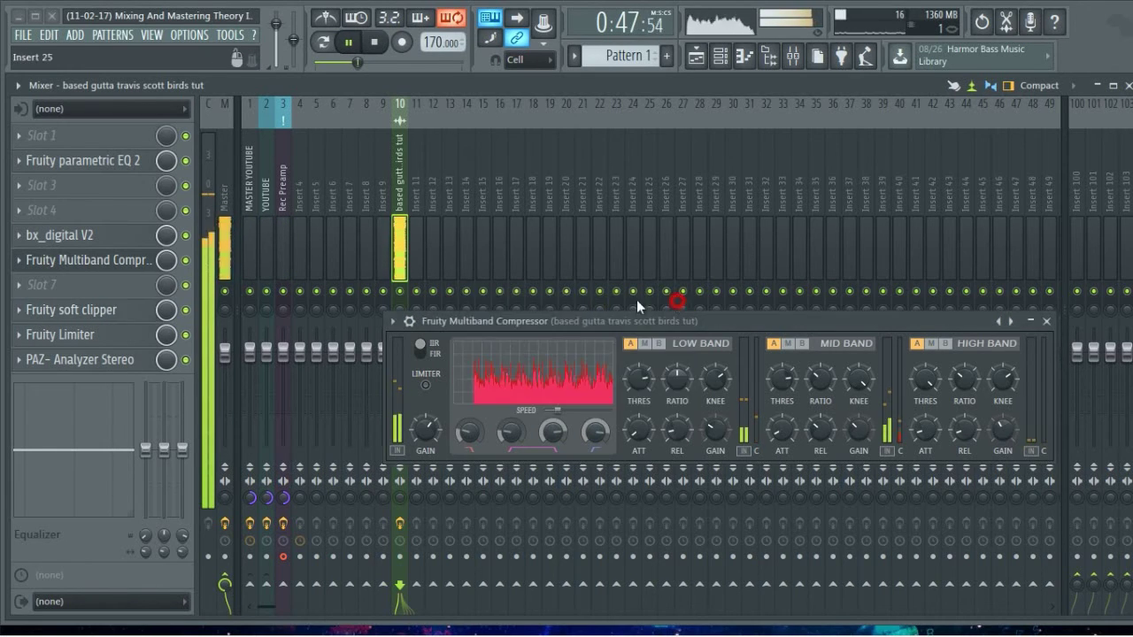
Step: Reopen Fruity Limiter, set its gain to 2.9 dB during playback, and close the limiter and multiband compressor
{"action": "left_click", "coordinate": [115, 336]}
{"action": "left_click_drag", "start_coordinate": [431, 365], "coordinate": [431, 368]}
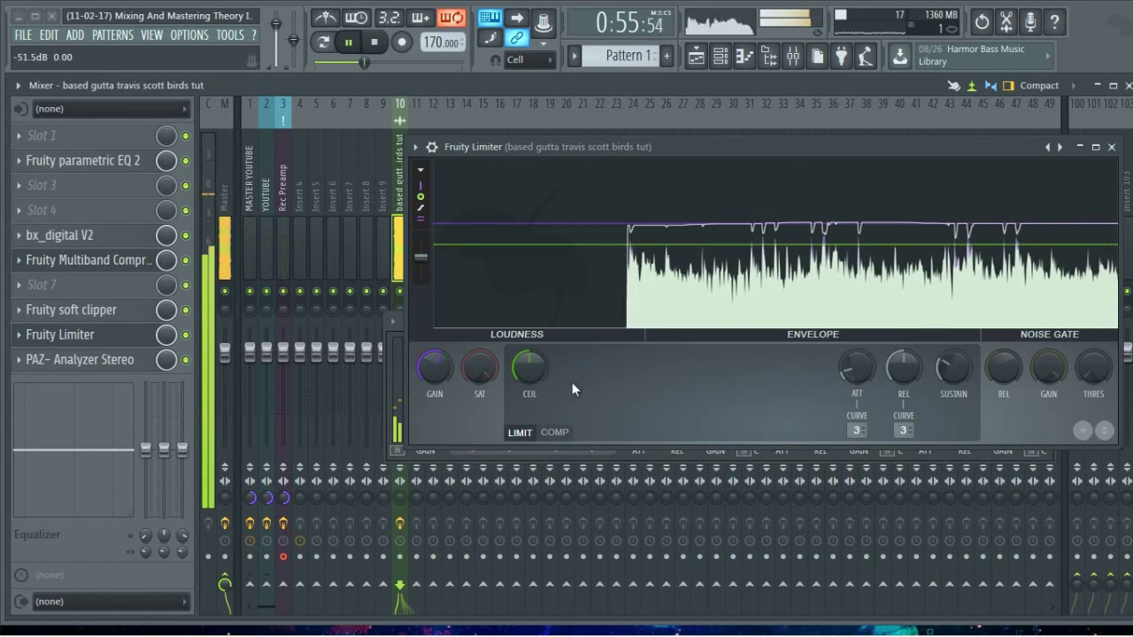
{"action": "left_click", "coordinate": [463, 380]}
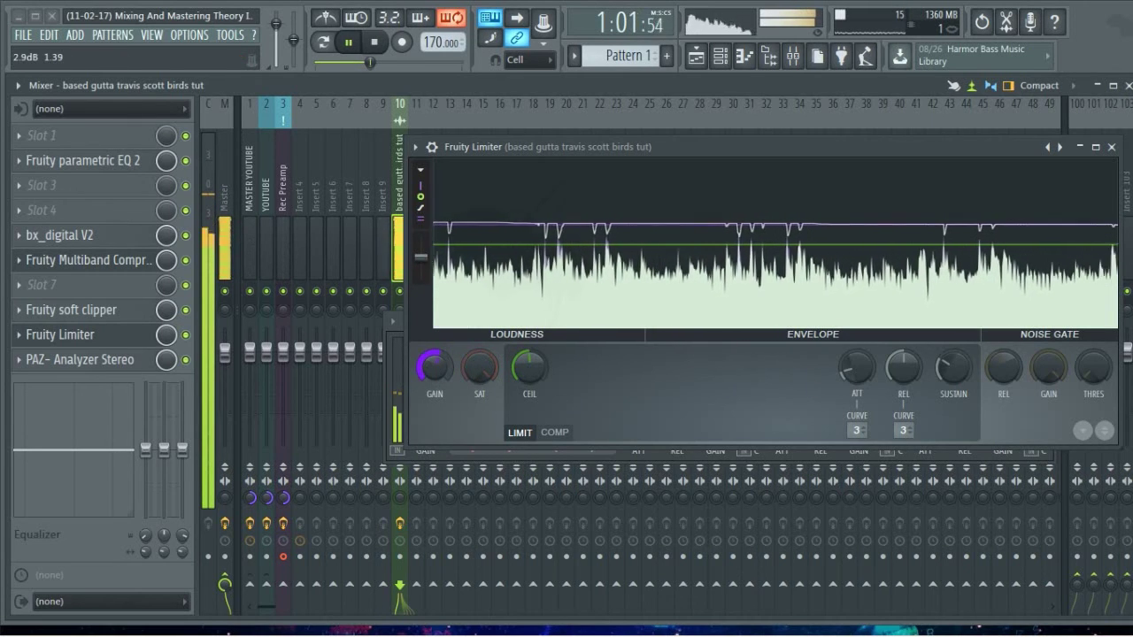
{"action": "left_click", "coordinate": [1111, 147]}
{"action": "left_click", "coordinate": [1047, 321]}
Step: Reopen Fruity Limiter on the exported track's mixer insert, lower its gain slightly, and restart playback
{"action": "left_click", "coordinate": [284, 270]}
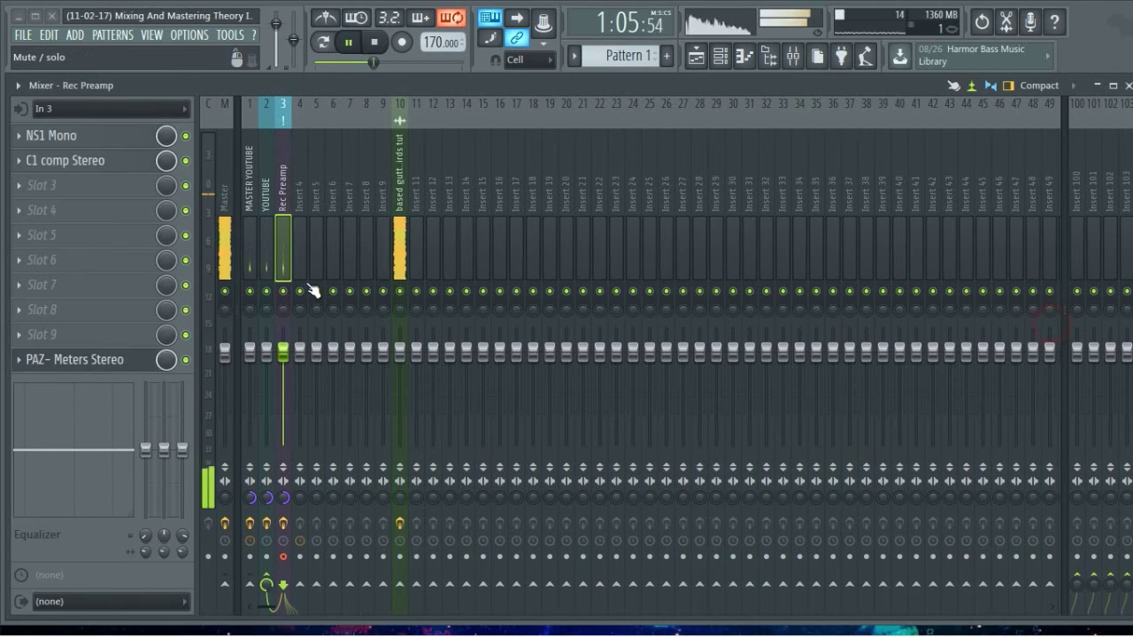
{"action": "left_click", "coordinate": [399, 245]}
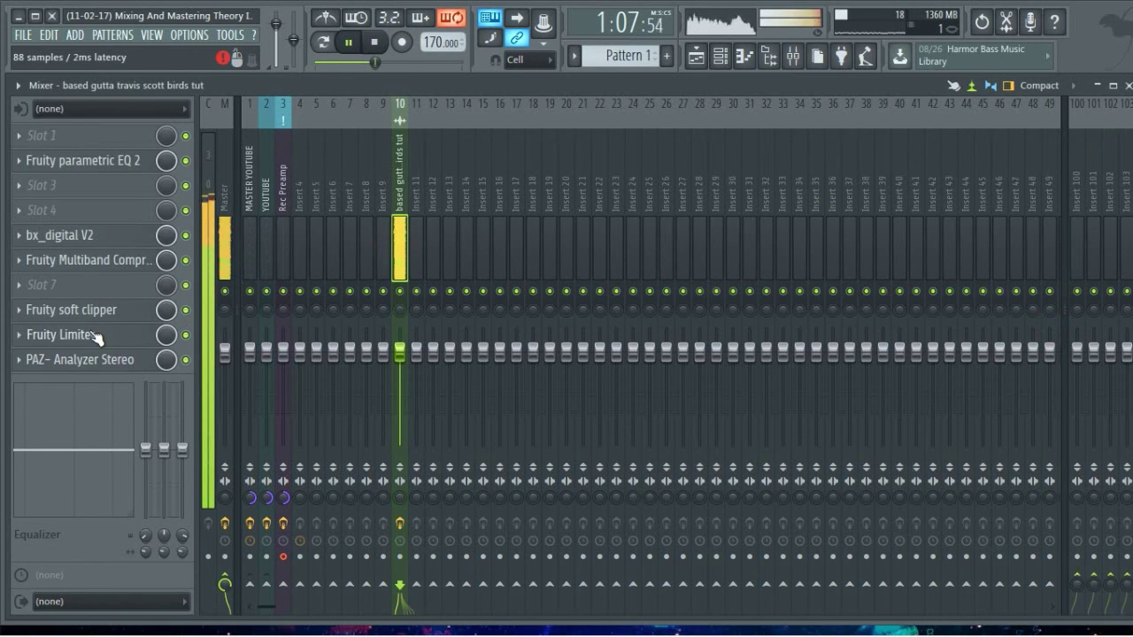
{"action": "left_click", "coordinate": [89, 335]}
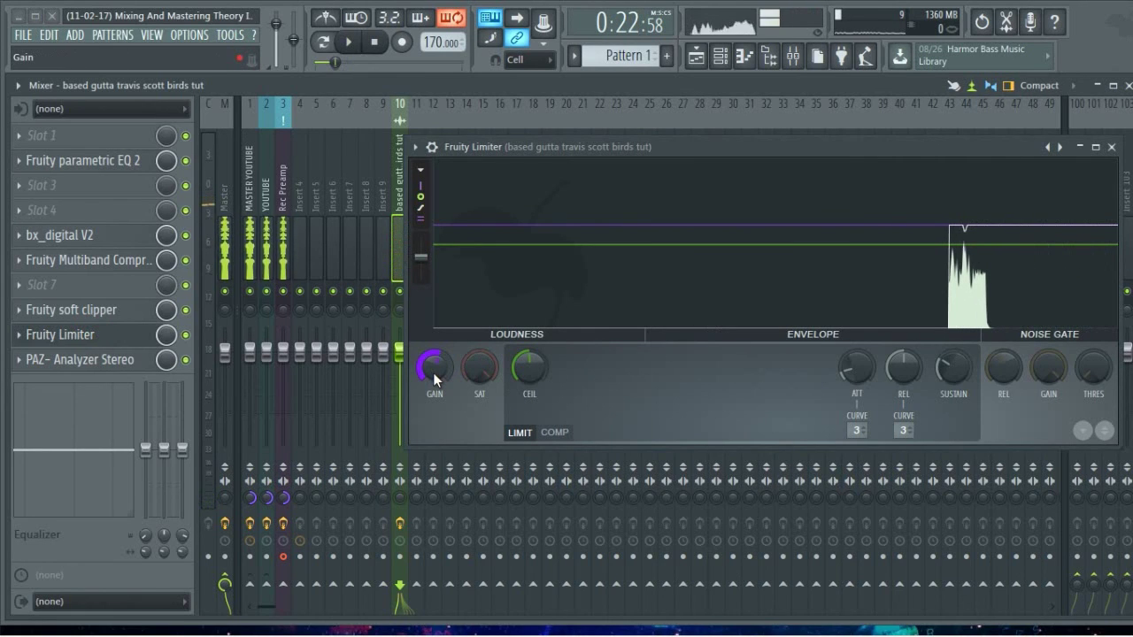
{"action": "left_click_drag", "start_coordinate": [430, 371], "coordinate": [430, 376]}
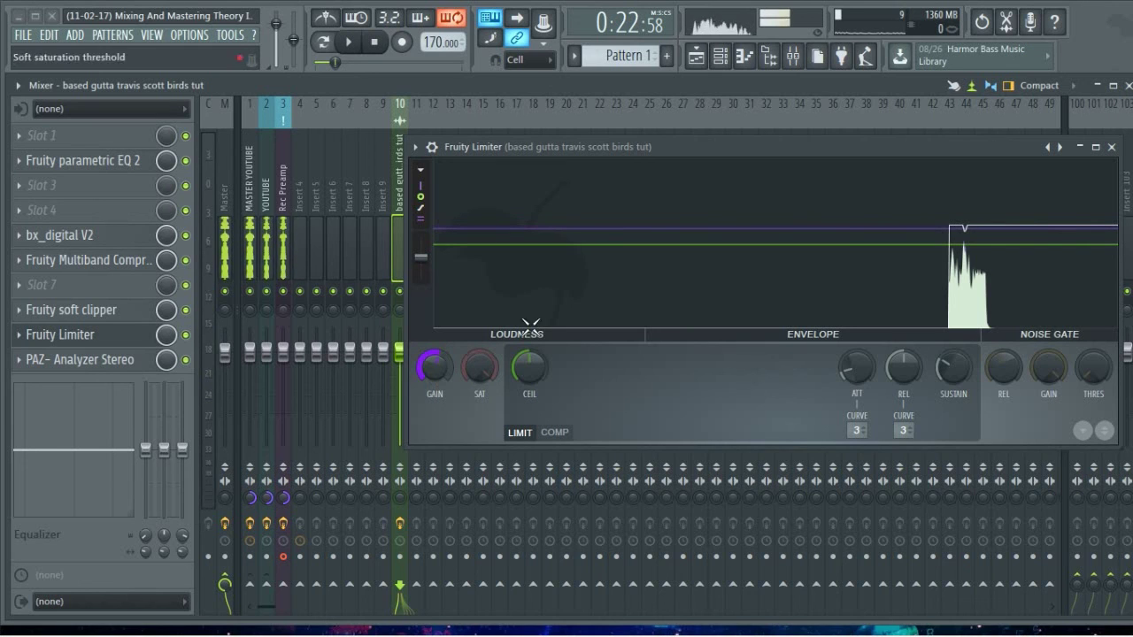
{"action": "left_click_drag", "start_coordinate": [724, 148], "coordinate": [654, 240]}
{"action": "key", "text": "space"}
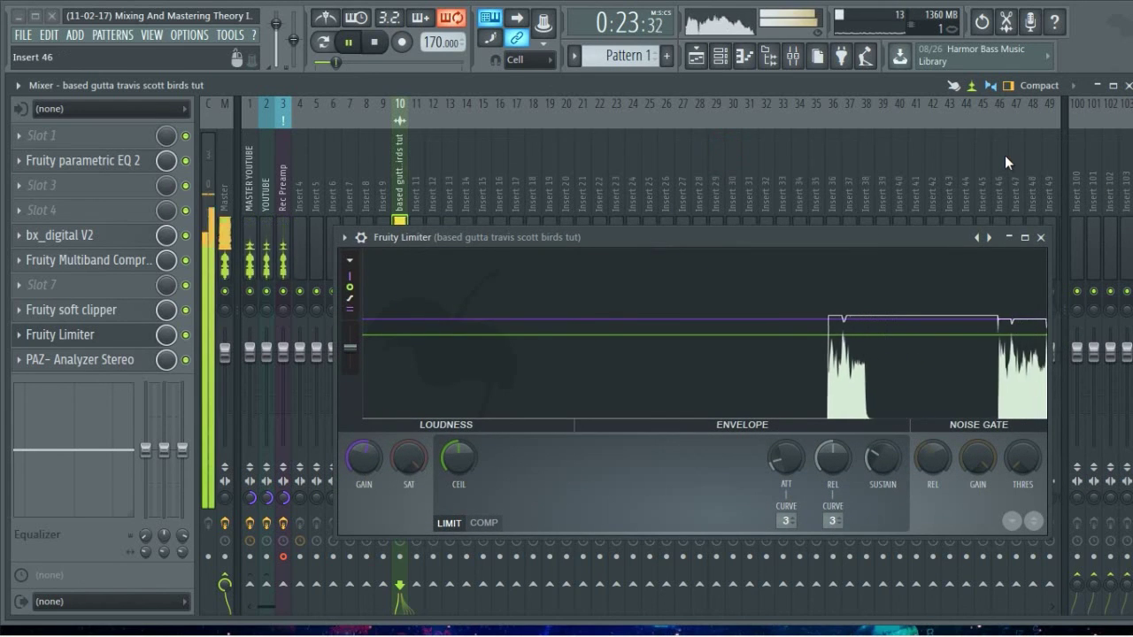
Step: Play the track from about bar 77 in the playlist beside a smaller limiter window, and stop playback
{"action": "left_click", "coordinate": [697, 56]}
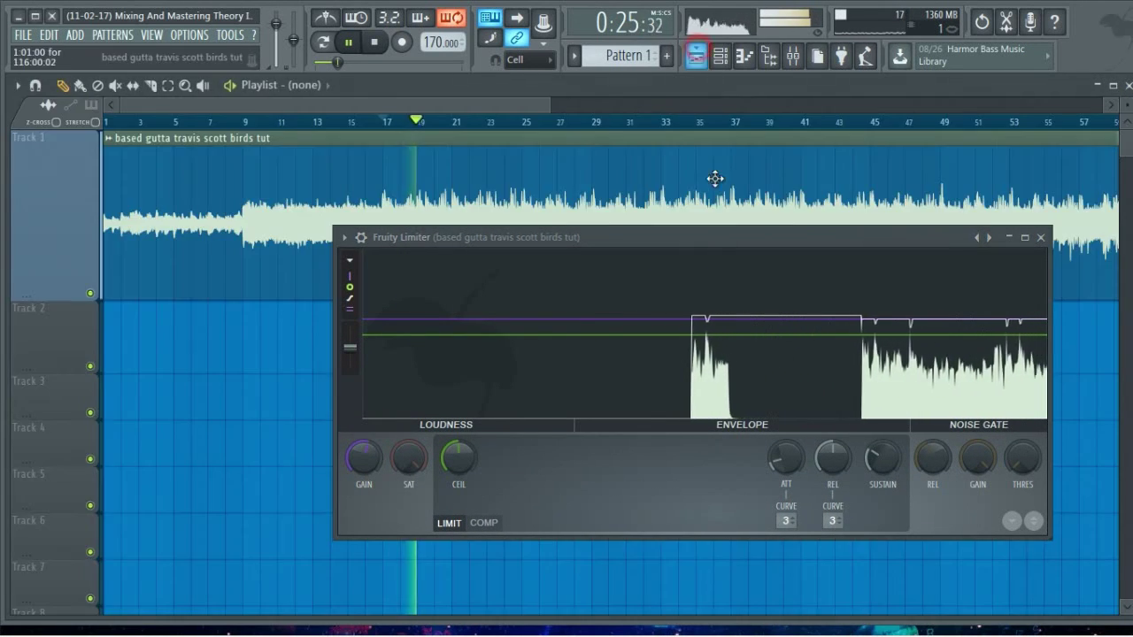
{"action": "scroll", "coordinate": [807, 127], "scroll_direction": "down", "scroll_amount": 4}
{"action": "left_click", "coordinate": [700, 123]}
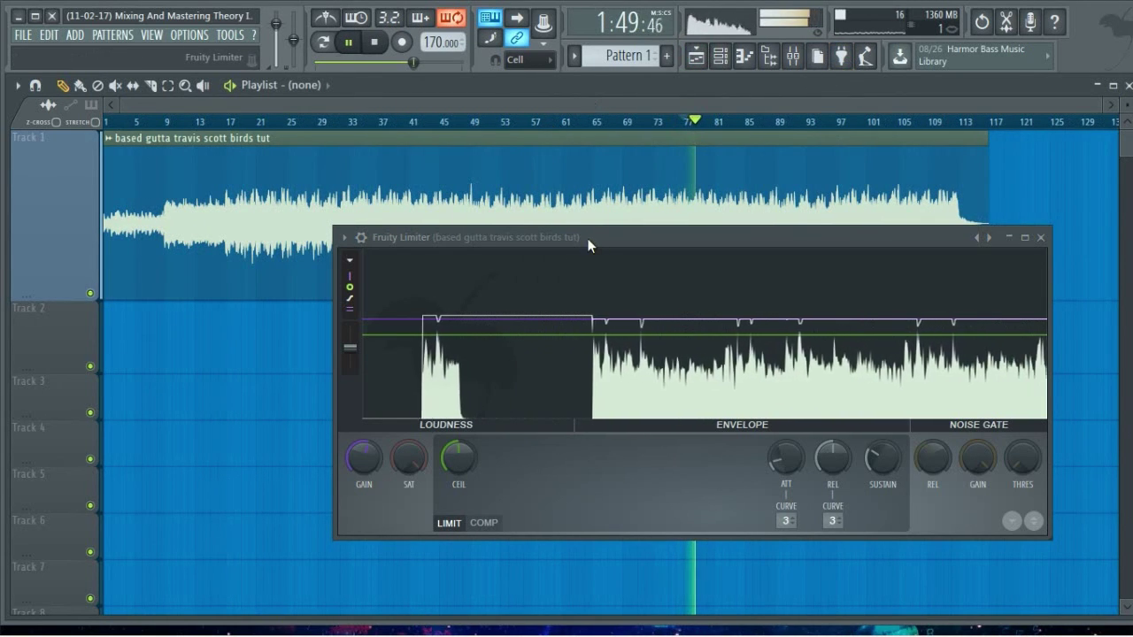
{"action": "left_click_drag", "start_coordinate": [589, 246], "coordinate": [504, 247]}
{"action": "left_click_drag", "start_coordinate": [246, 228], "coordinate": [438, 268]}
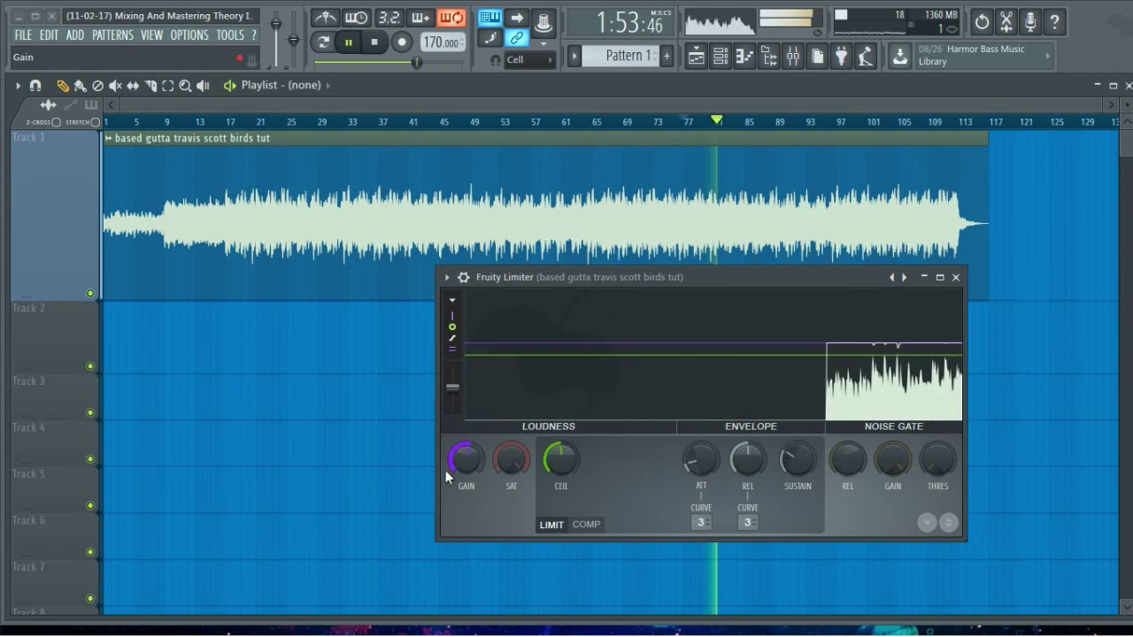
{"action": "key", "text": "space"}
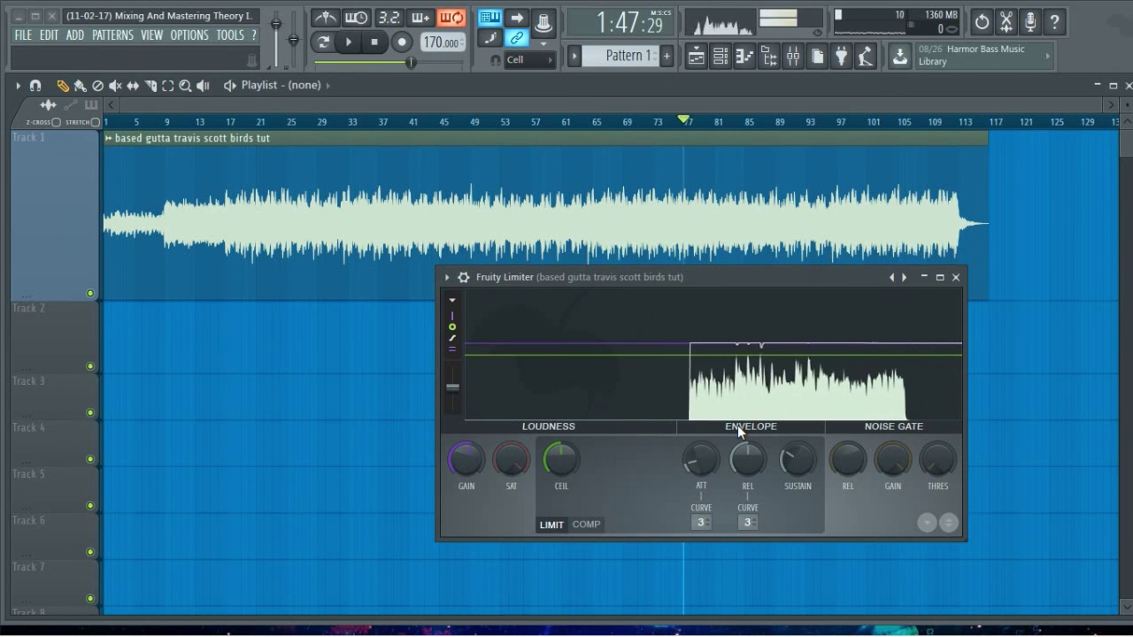